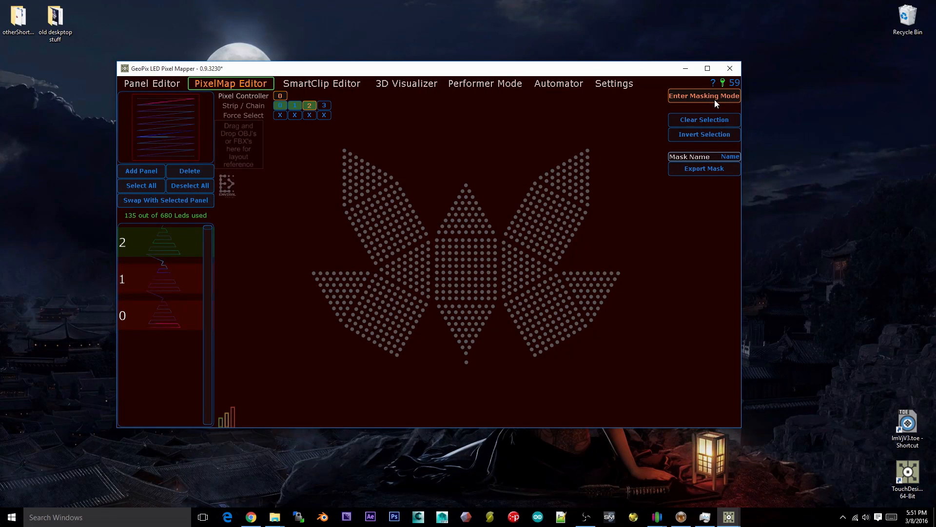
Exit masking mode and empty the SmartClip Editor canvas by deleting its tile and turning off the default animation.
click(715, 97)
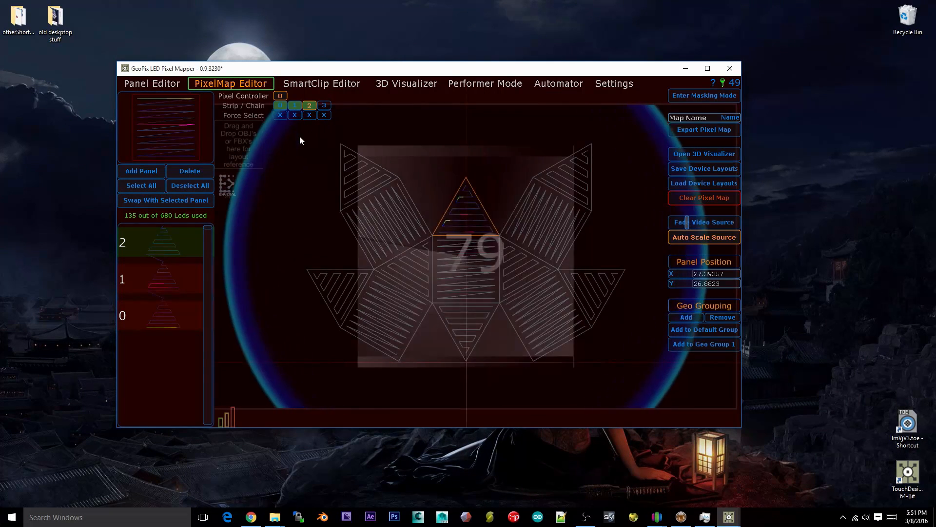
click(326, 83)
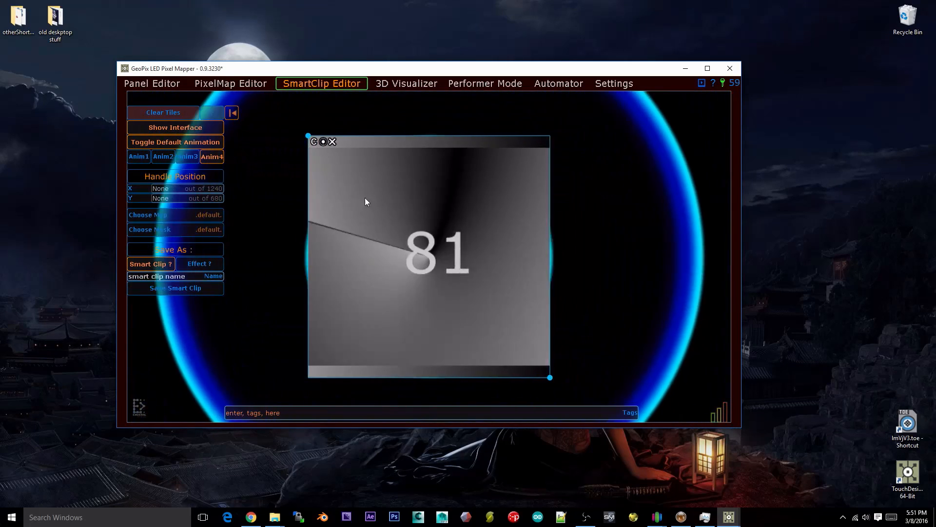
drag(366, 200, 399, 195)
click(364, 137)
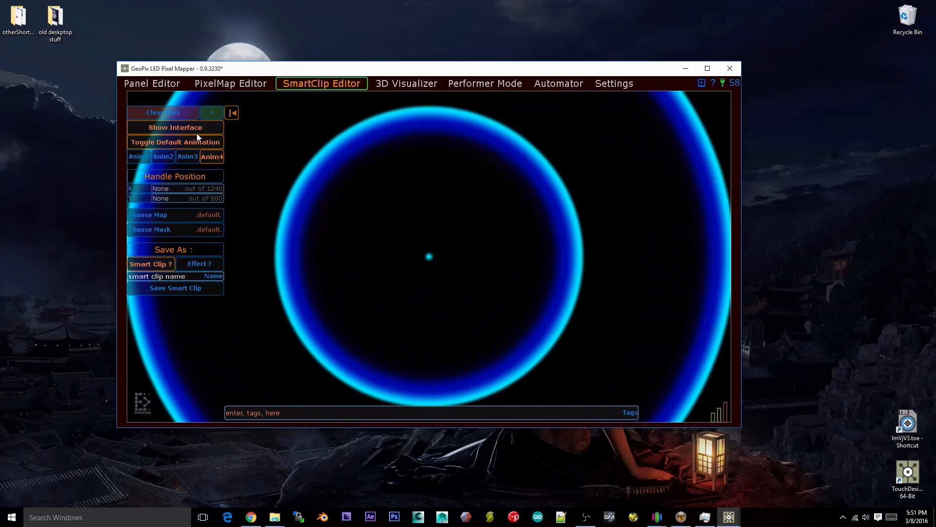
click(203, 142)
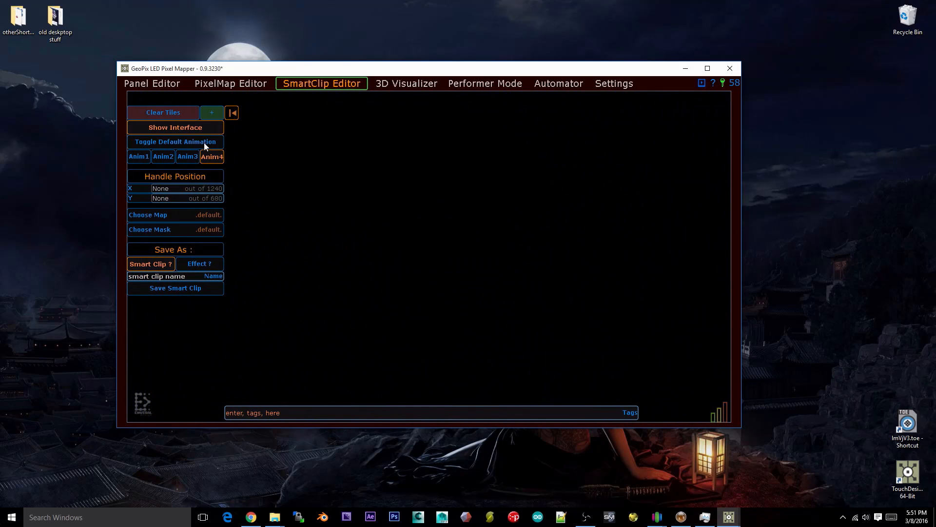
click(186, 276)
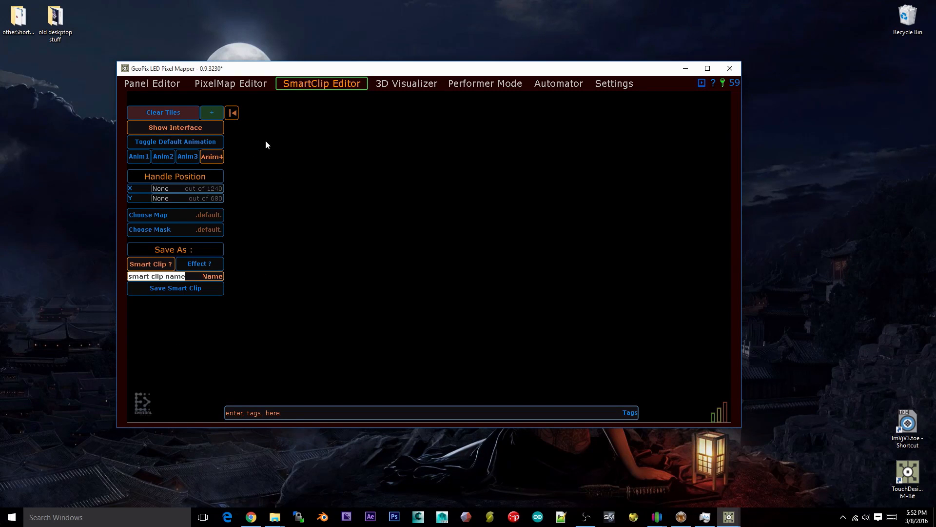
Add a new tile to the SmartClip canvas and shift it slightly around the canvas centre.
click(215, 111)
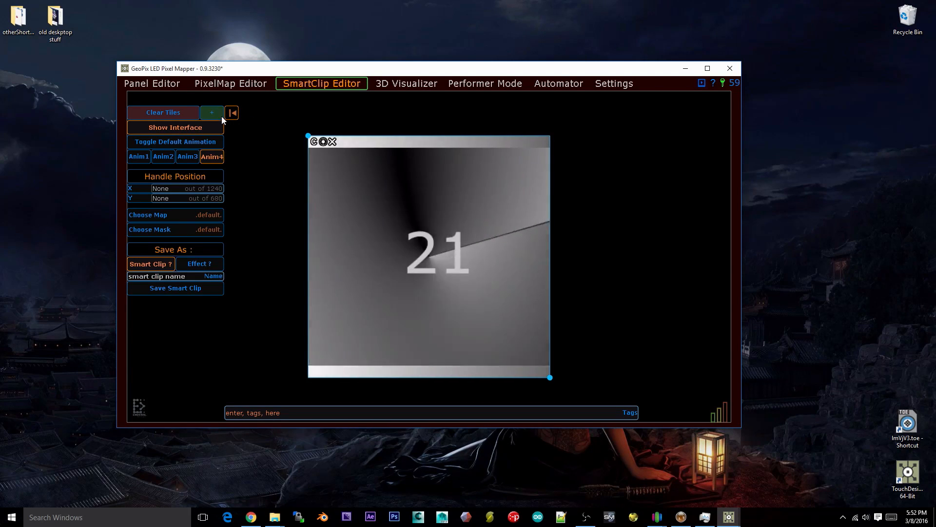
mouse_move(435, 232)
mouse_down()
mouse_move(542, 249)
mouse_move(429, 220)
mouse_move(444, 217)
mouse_up()
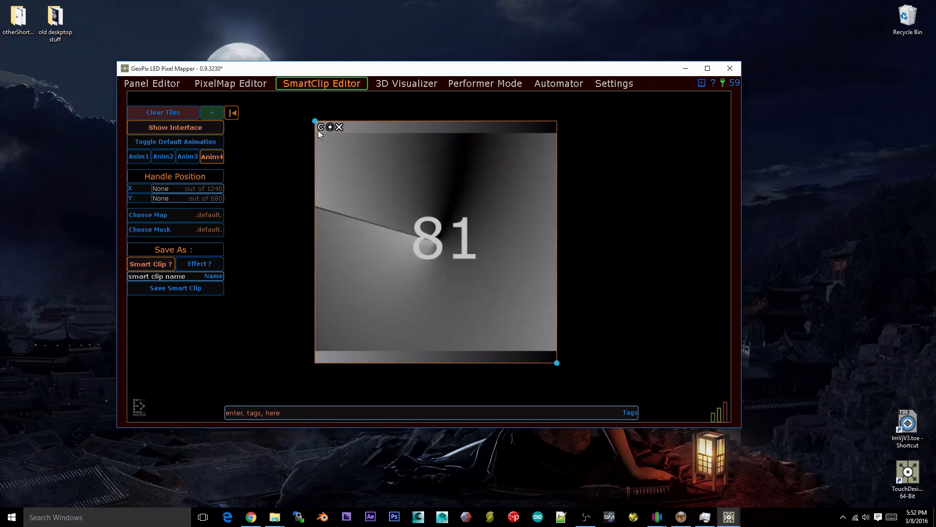
click(390, 216)
mouse_move(390, 217)
mouse_down()
mouse_move(341, 209)
mouse_move(385, 218)
mouse_up()
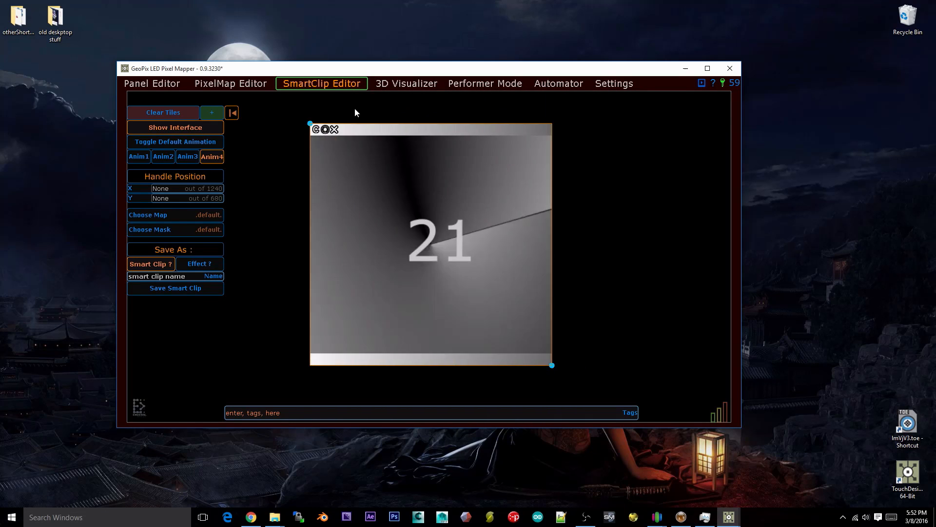
drag(371, 159, 387, 155)
Switch the tile to a solid color and set that color to red with the color wheel.
click(333, 127)
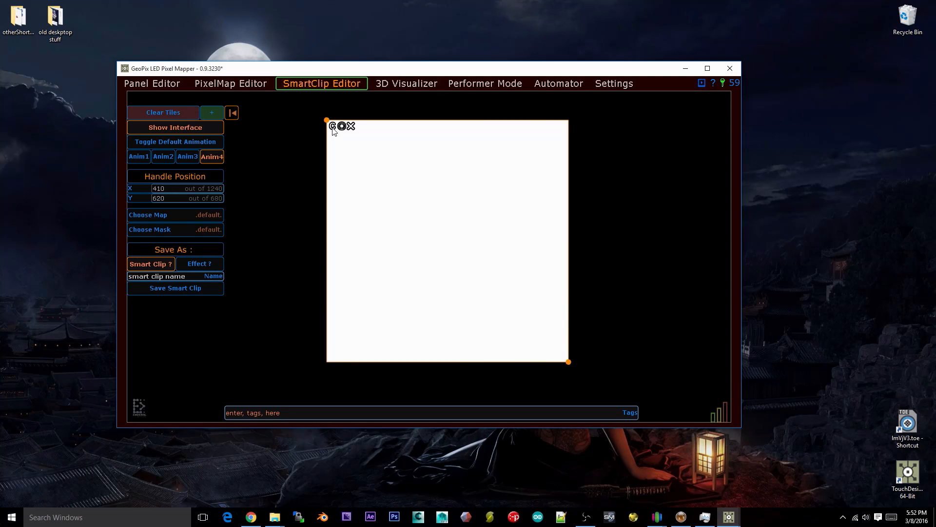
click(393, 181)
click(342, 127)
drag(201, 93, 611, 158)
click(561, 244)
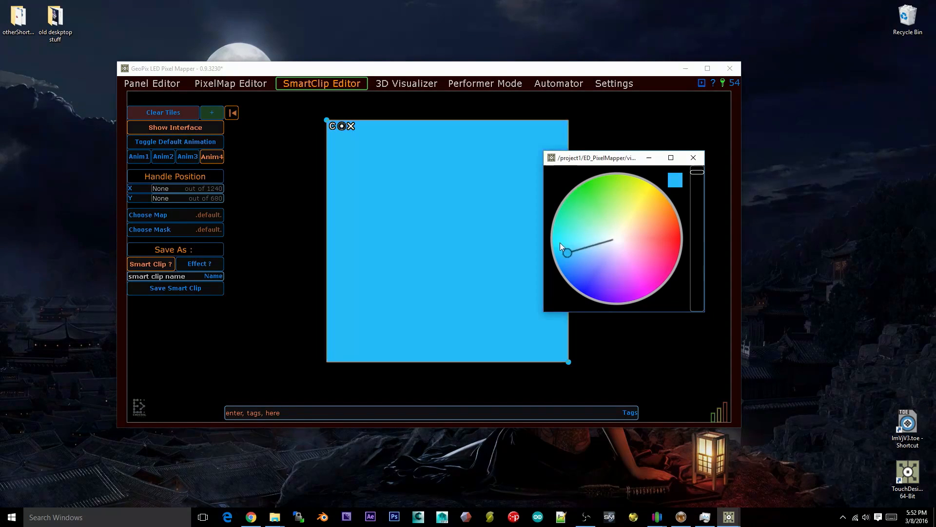
drag(560, 242, 687, 235)
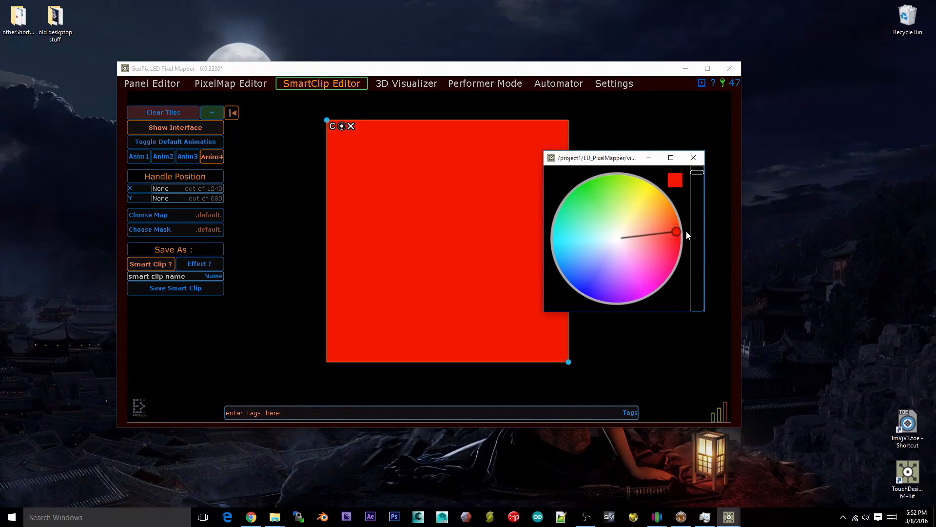
drag(610, 157, 620, 175)
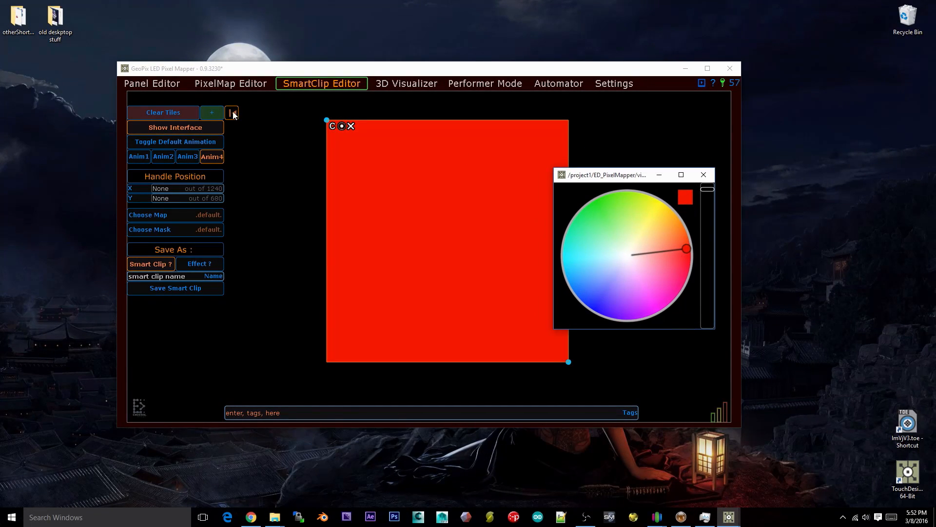
With the color picker closed and side controls temporarily hidden, resize the tile from its upper-left handle to about X 377, Y 516.
click(233, 113)
click(704, 175)
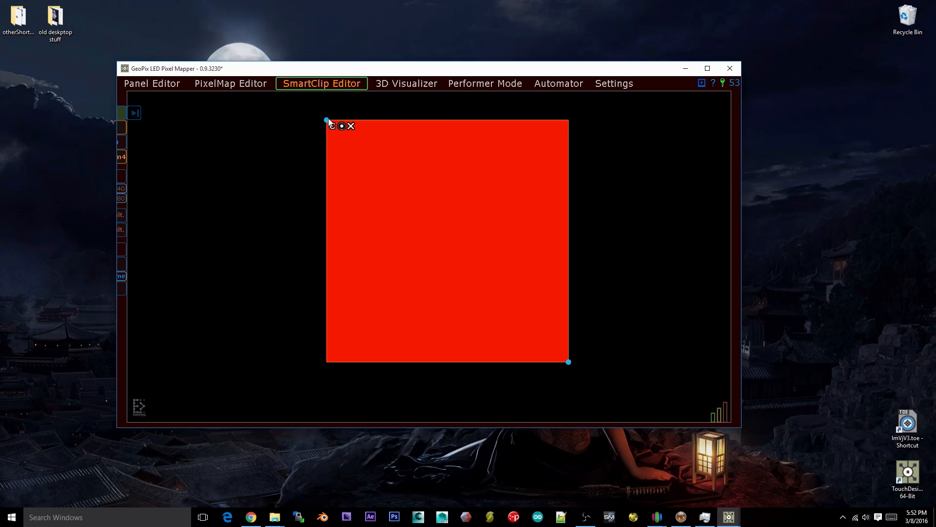
drag(328, 122, 310, 170)
click(134, 114)
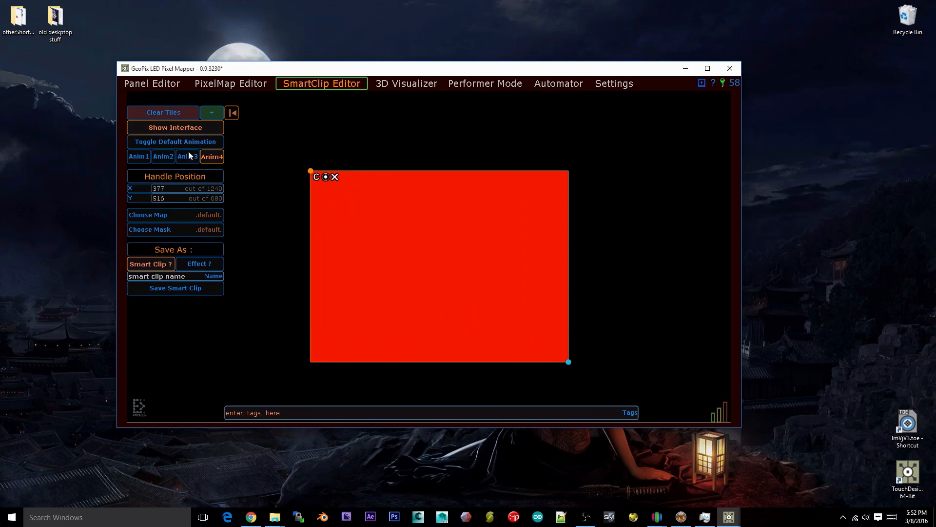
Set the position of the tile's upper-left handle to X 0 and Y 680.
click(169, 190)
text(0)
key(Return)
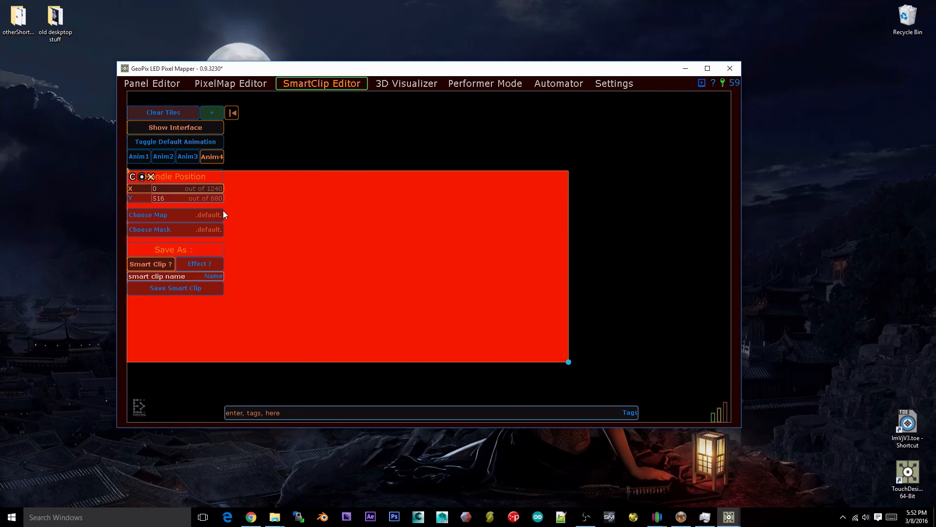
click(175, 197)
text(680)
key(Return)
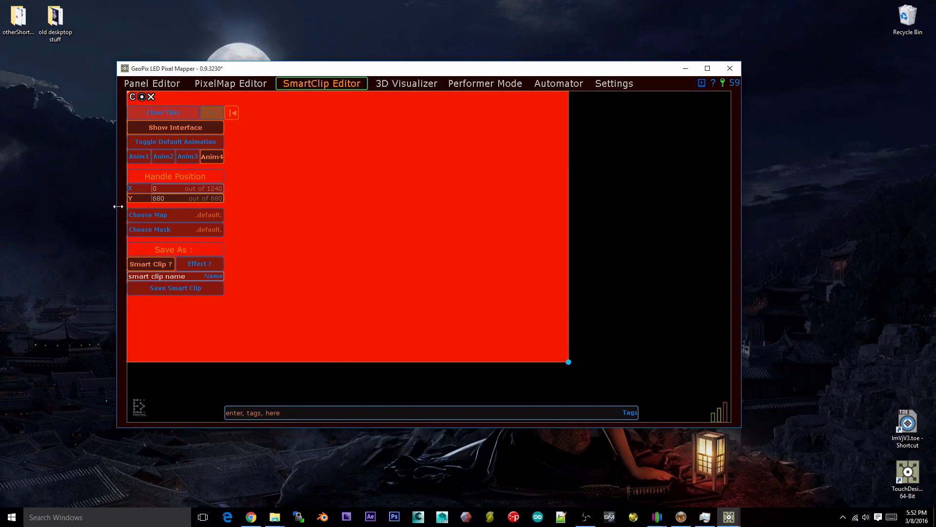
Set the position of the tile's lower-right handle to X 1240 and Y 0.
drag(576, 361, 636, 374)
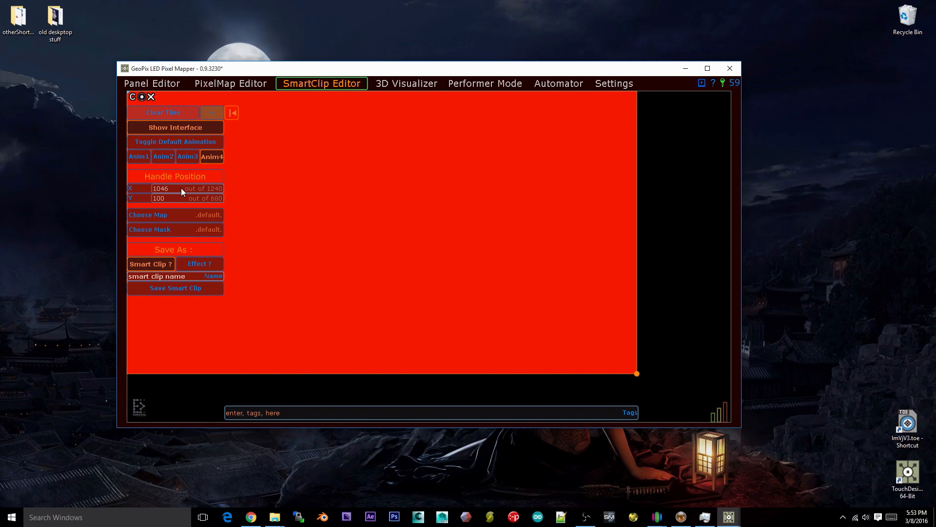
drag(636, 375, 680, 377)
click(199, 192)
text(1240)
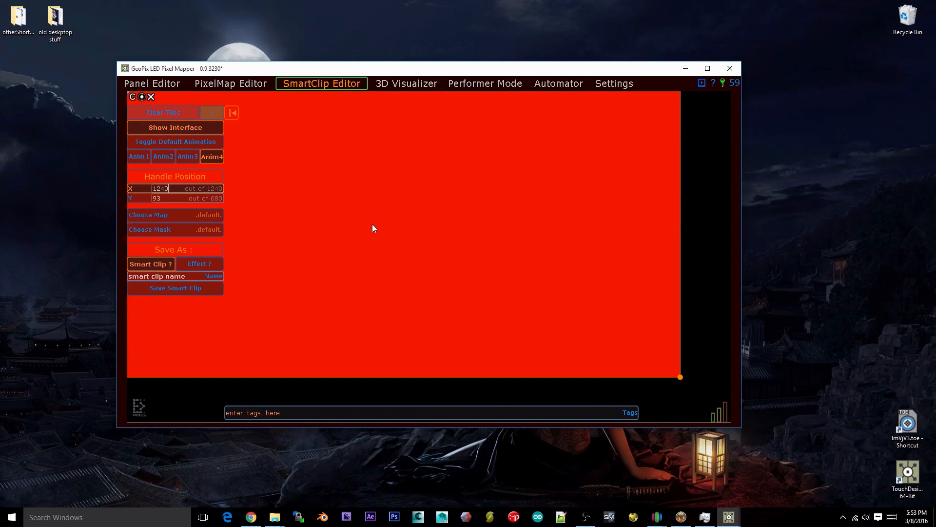
key(Return)
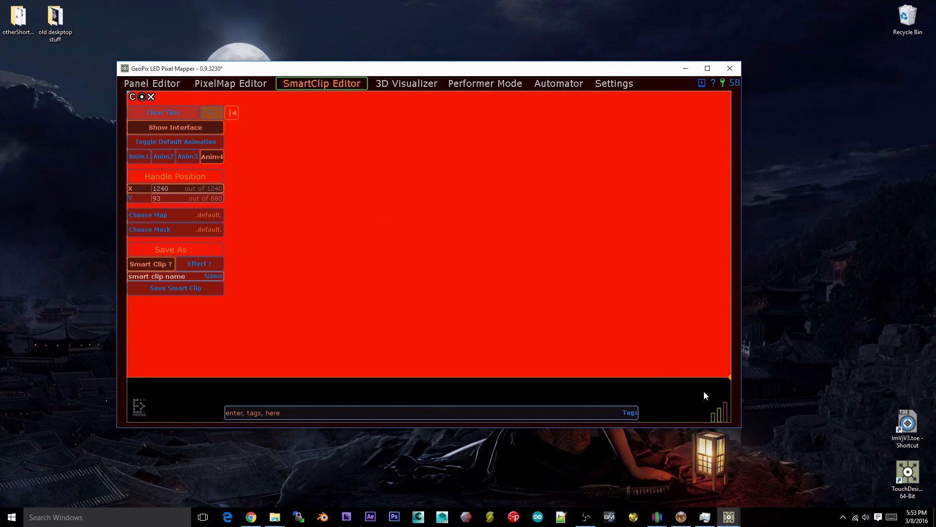
click(166, 198)
text(0)
key(Return)
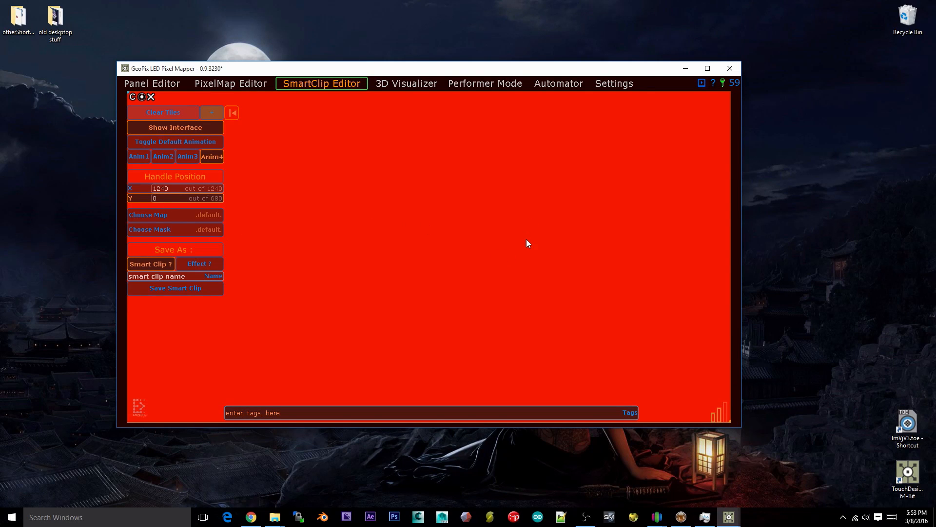
Examine how the full-canvas red tile shows on the mapped panels in the PixelMap Editor and the 3D Visualizer.
click(249, 83)
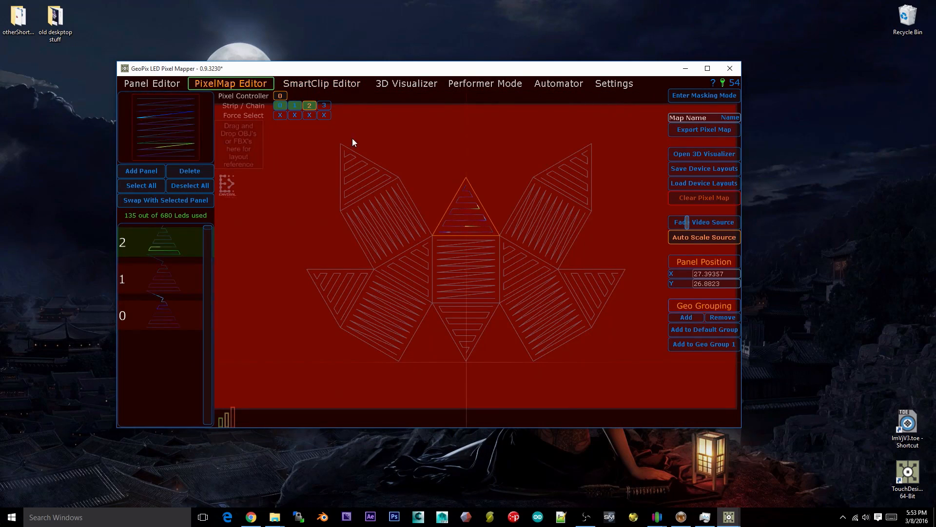
click(407, 84)
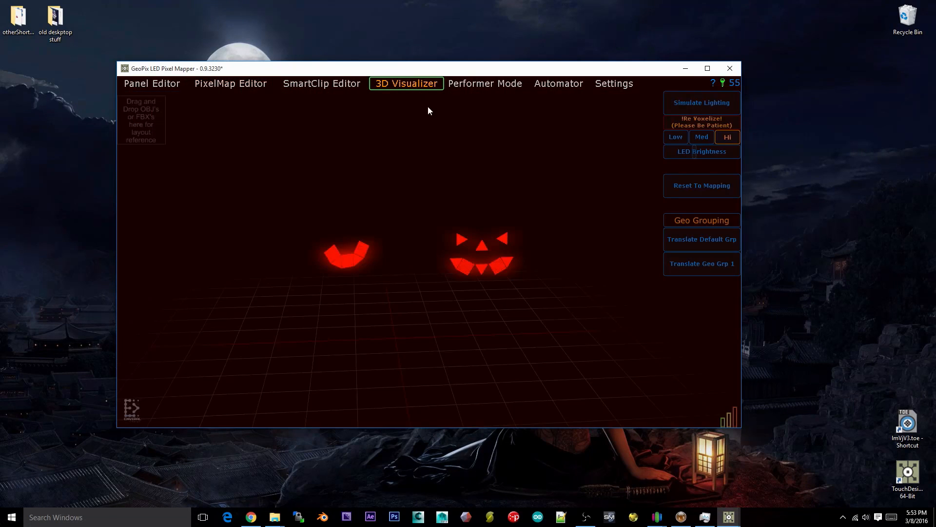
scroll(409, 292, up, 2)
drag(408, 292, 510, 292)
scroll(510, 292, up, 3)
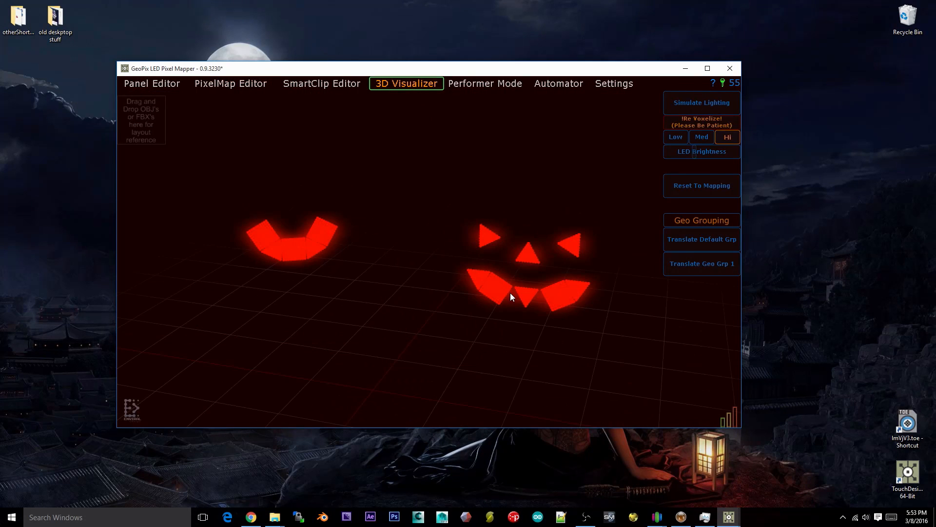
click(614, 84)
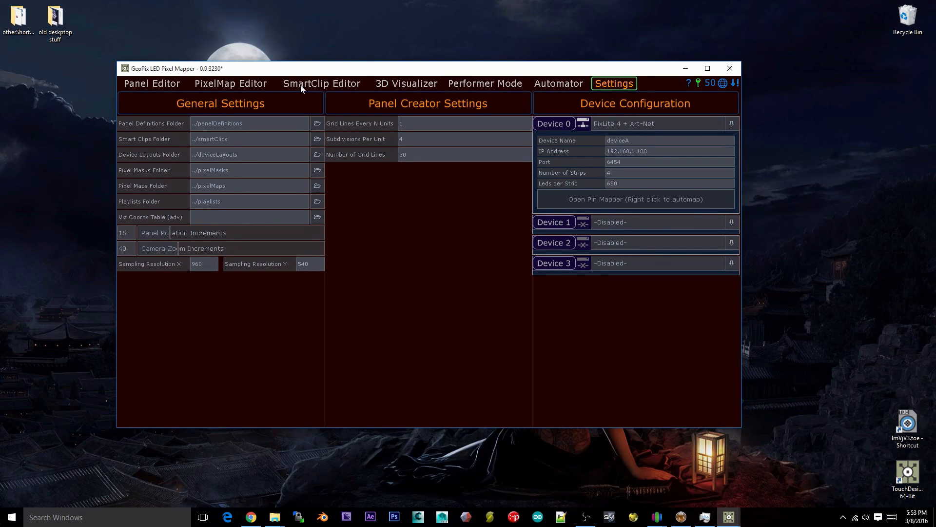
click(318, 83)
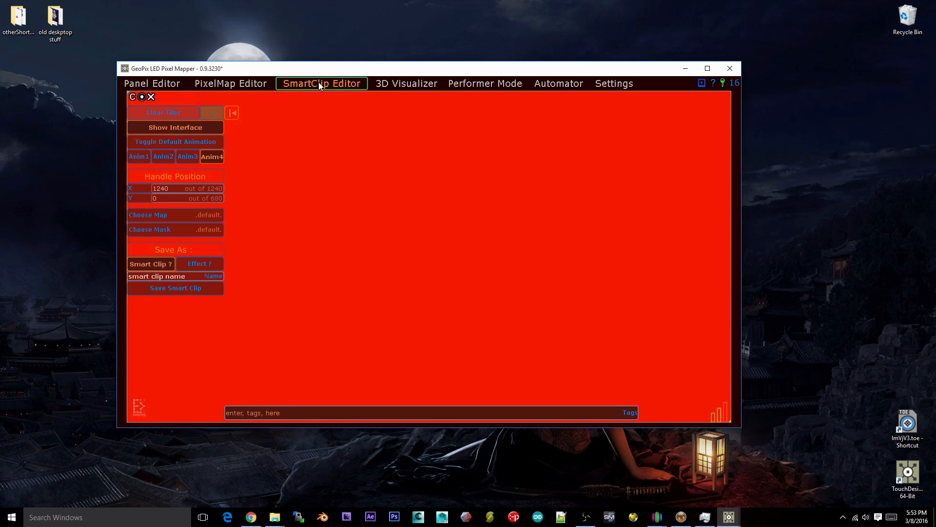
click(380, 85)
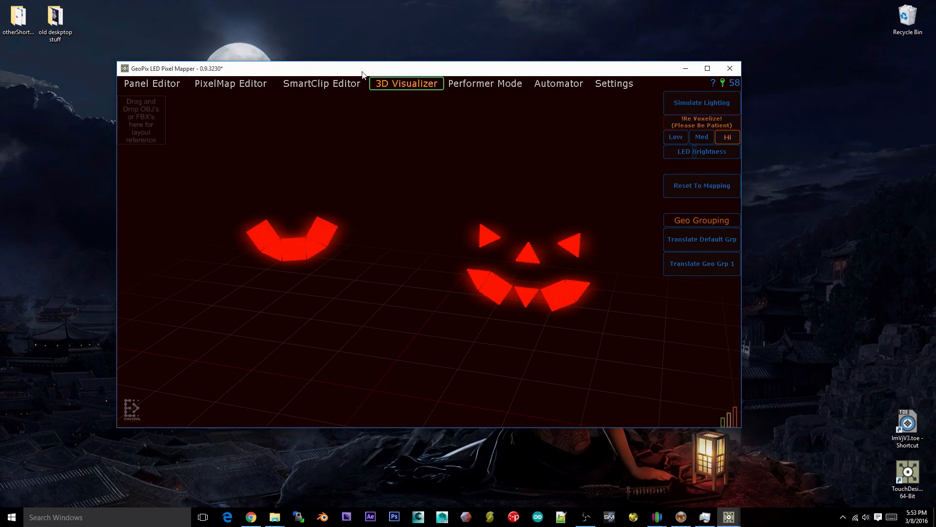
In the SmartClip Editor, recolor the tile blue and back to red, and close the color picker.
click(341, 83)
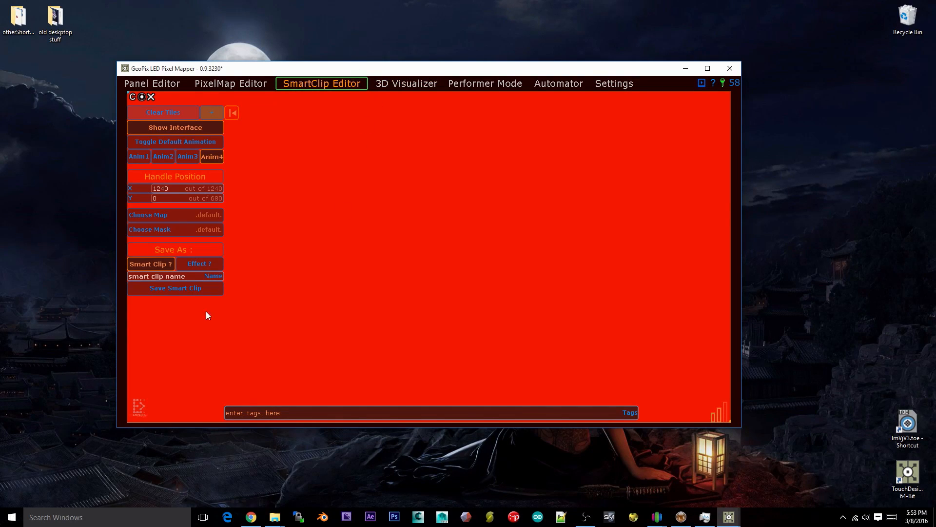
click(187, 277)
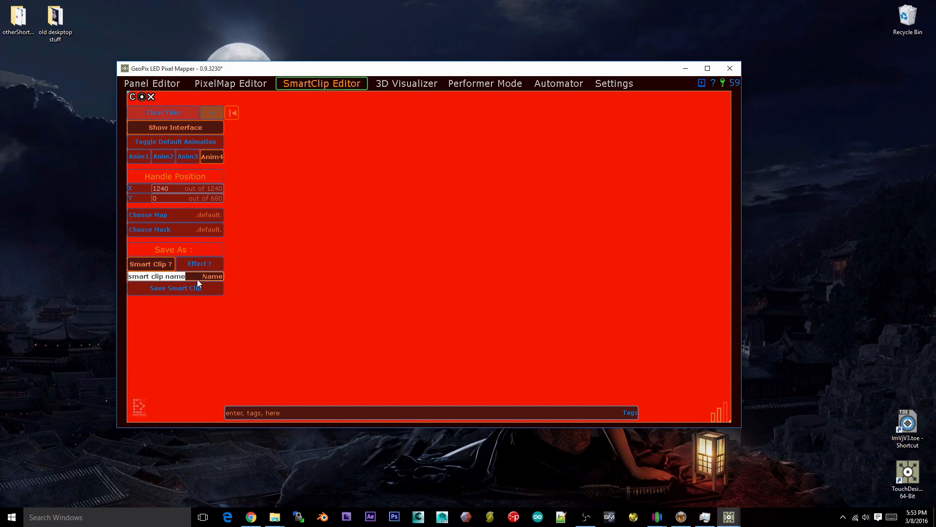
click(142, 97)
drag(311, 172, 224, 229)
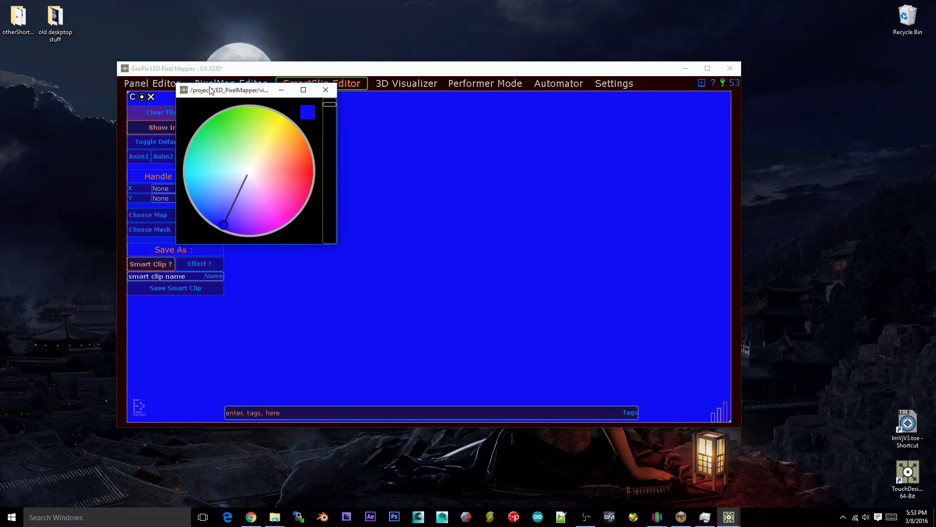
drag(229, 89, 626, 125)
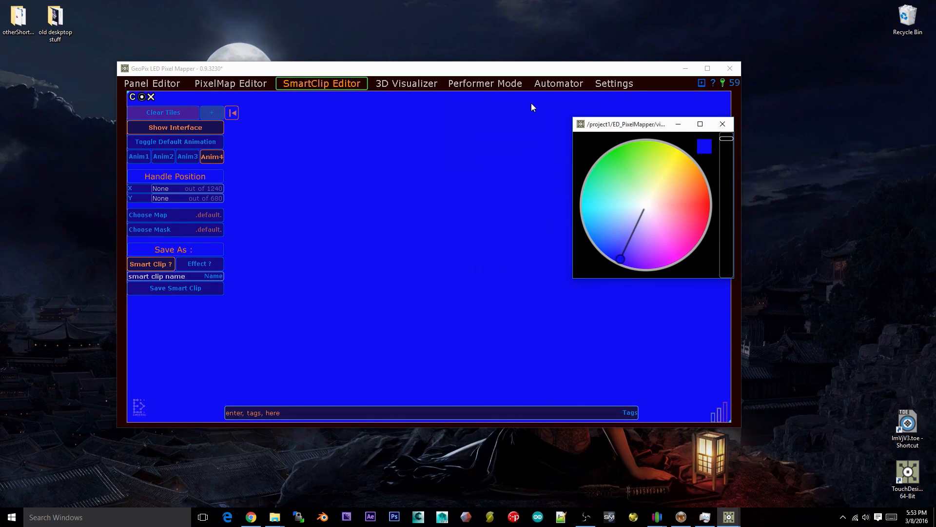
drag(661, 189, 715, 197)
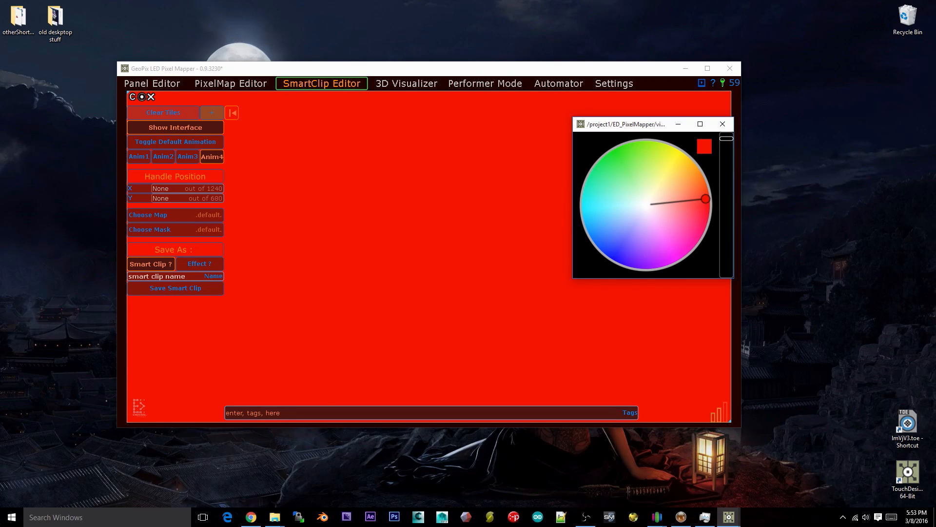
drag(658, 124, 635, 153)
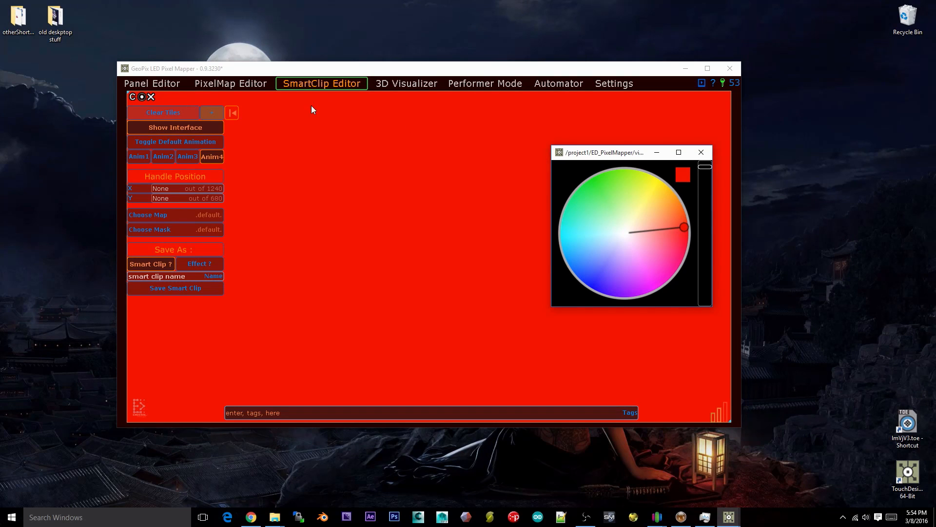
click(701, 152)
Delete the red tile from the canvas and switch to the open File Explorer folder whose name starts with _BUNDLEDLO.
click(150, 97)
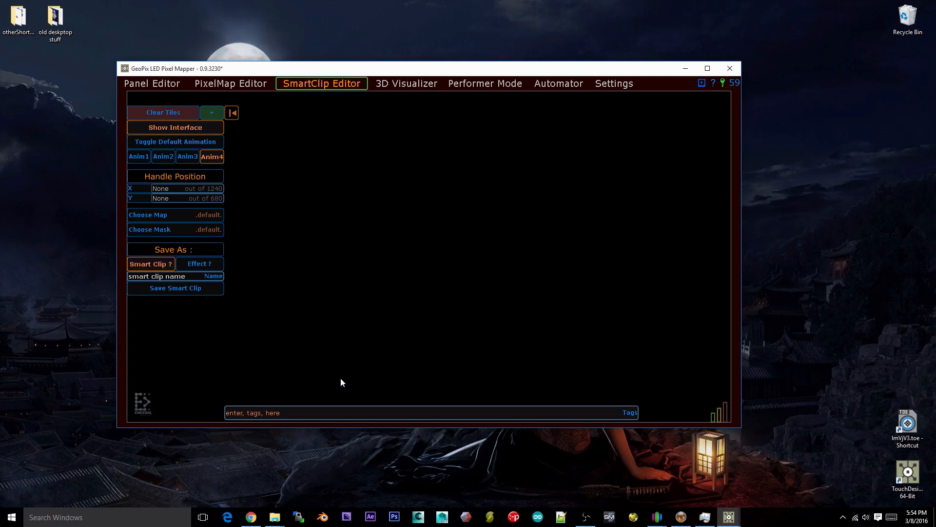
click(275, 517)
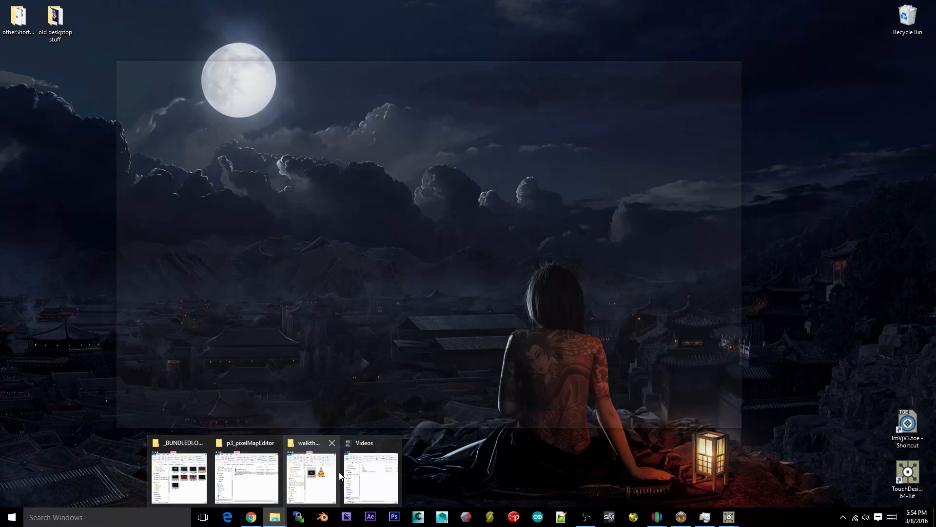
click(191, 489)
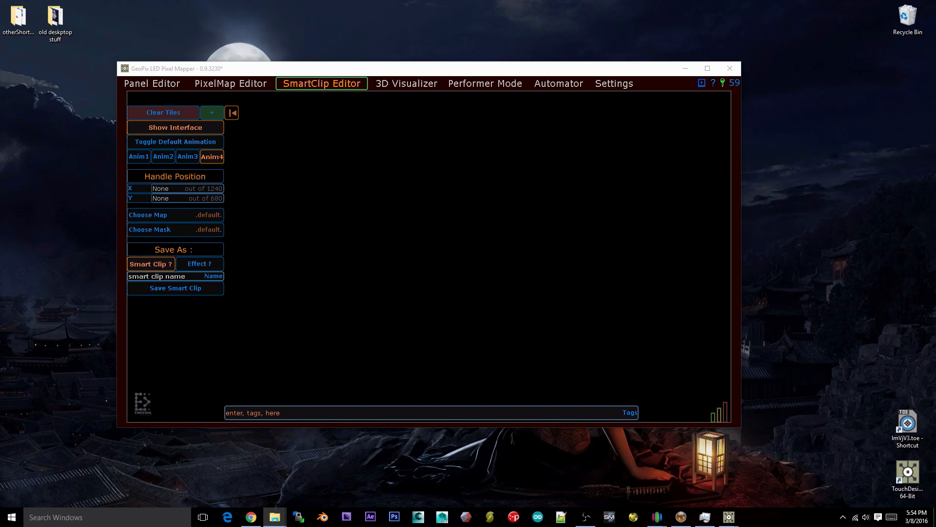
Load dancingSquares.mov from the _BUNDLEDLOOPS folder onto the SmartClip Editor canvas and name the smart clip test.
drag(853, 0, 781, 33)
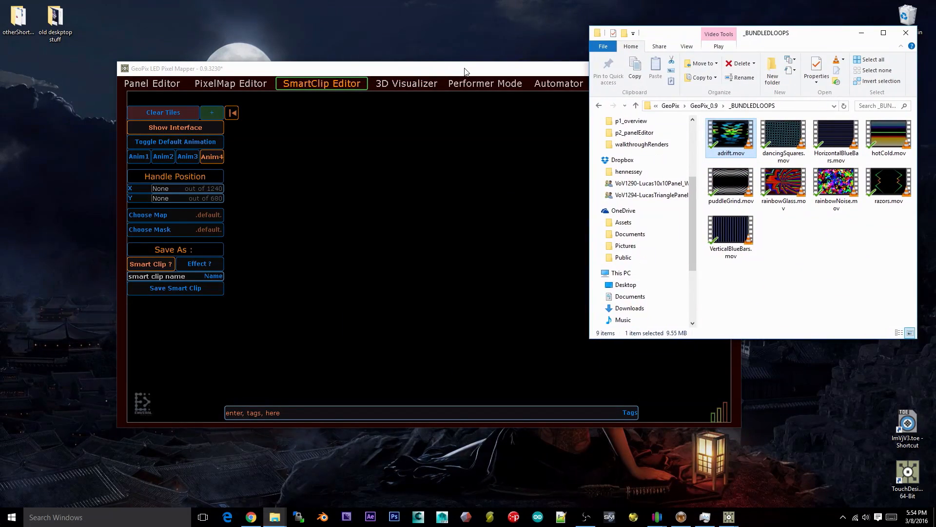
drag(465, 72, 385, 119)
click(730, 133)
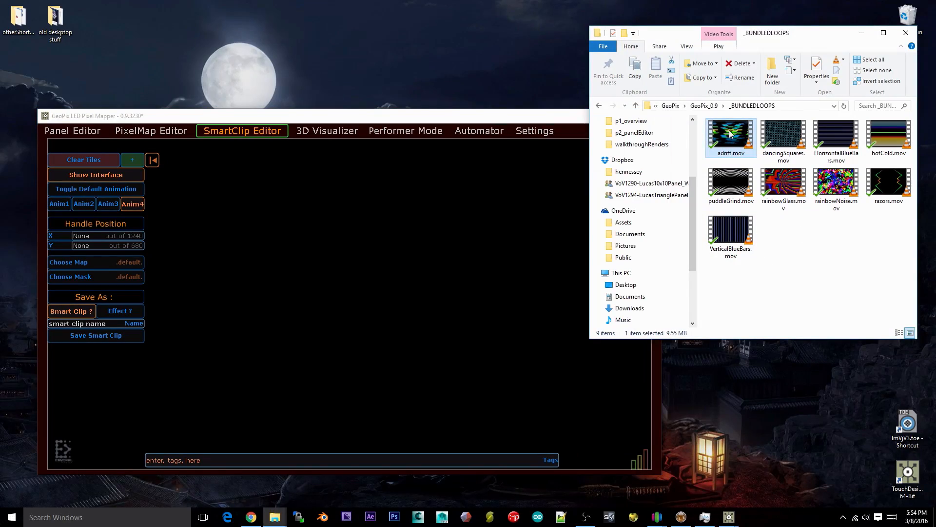
drag(766, 138, 439, 296)
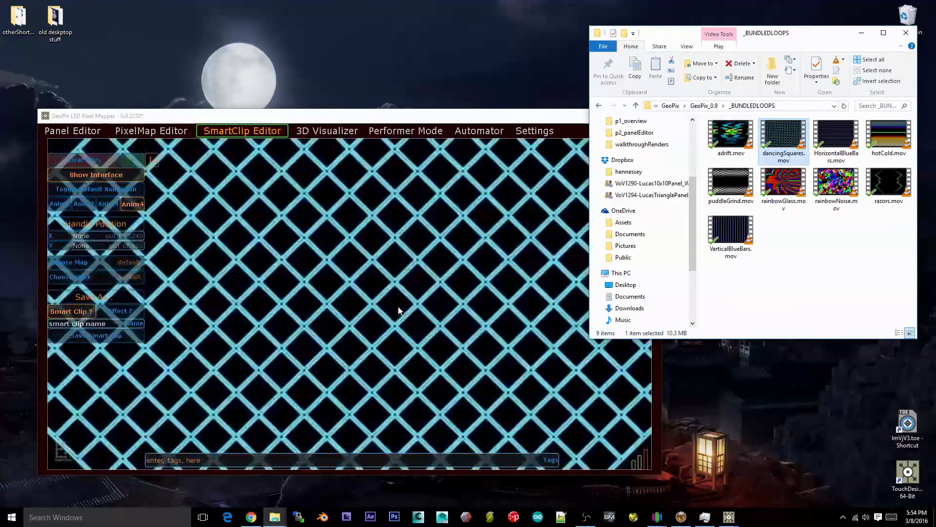
click(453, 254)
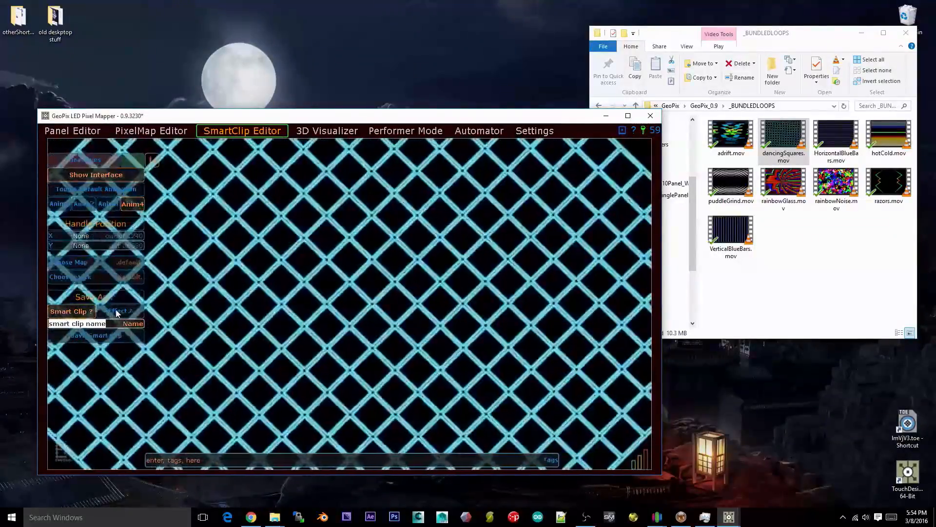
text(test)
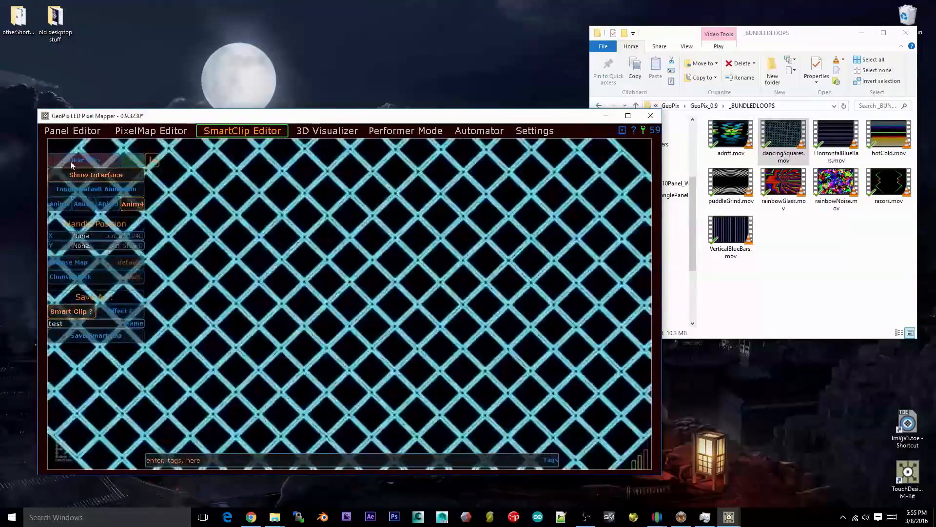
Clear all tiles from the SmartClip canvas and add a new default tile.
click(90, 157)
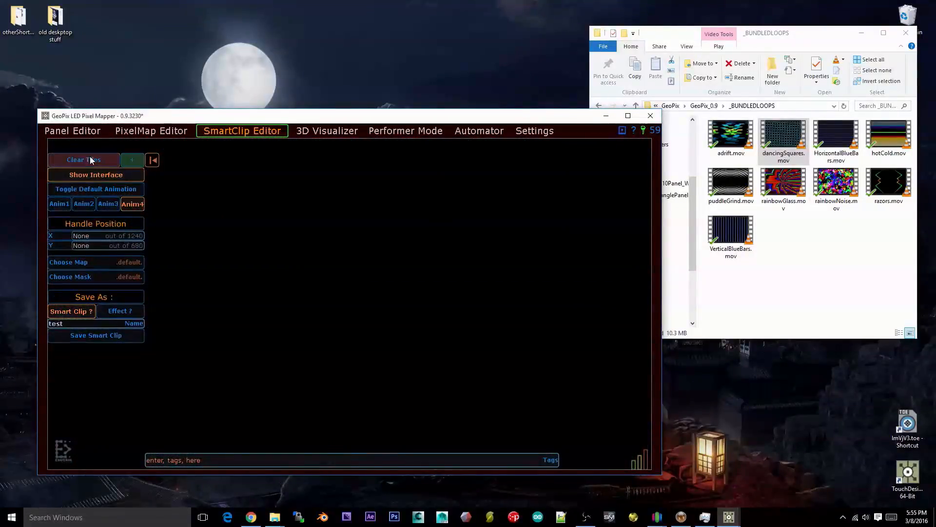
click(132, 160)
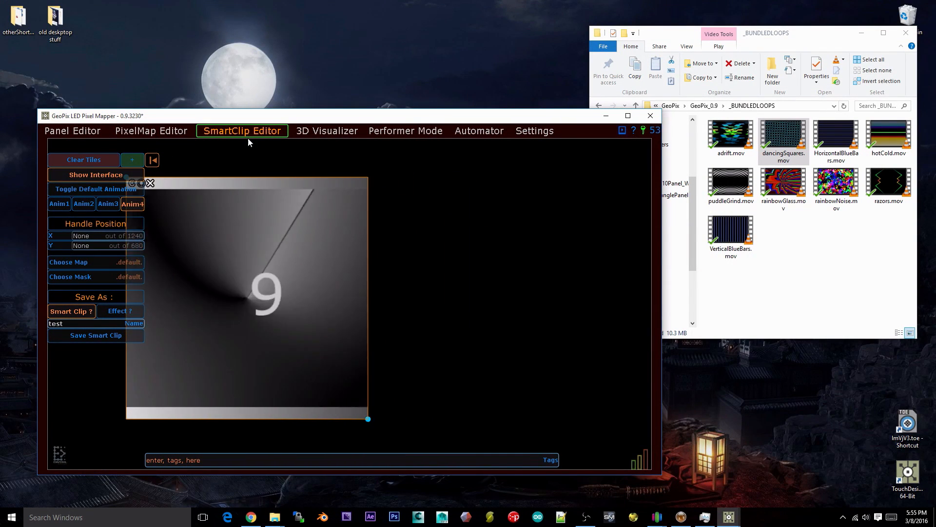
Check the default tile on the mapped panels in the PixelMap Editor and a separate 3D Visualizer window, and return to the SmartClip Editor.
click(151, 131)
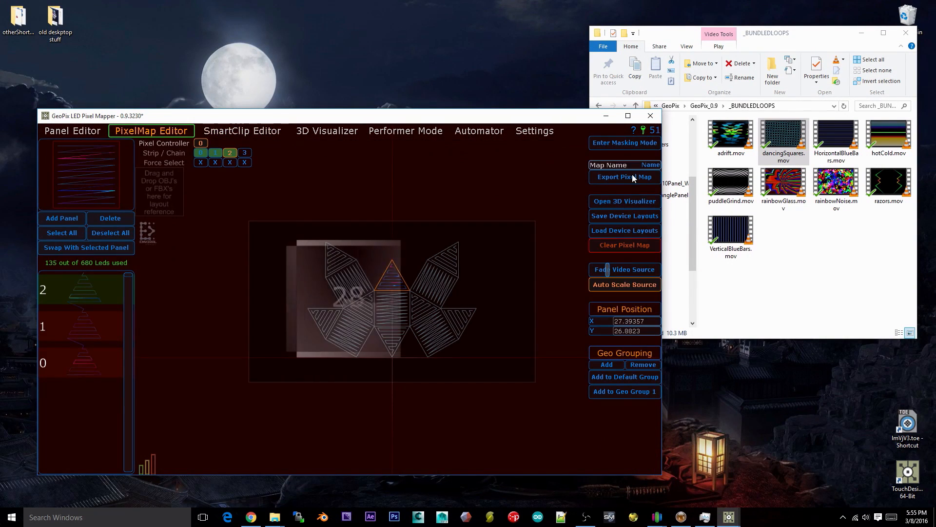
click(626, 199)
drag(470, 141, 935, 176)
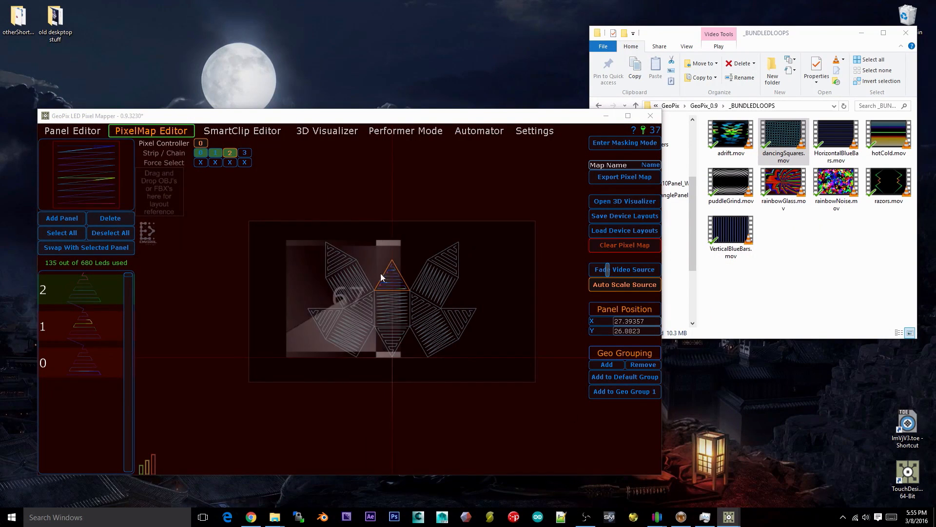
drag(313, 117, 298, 78)
click(248, 92)
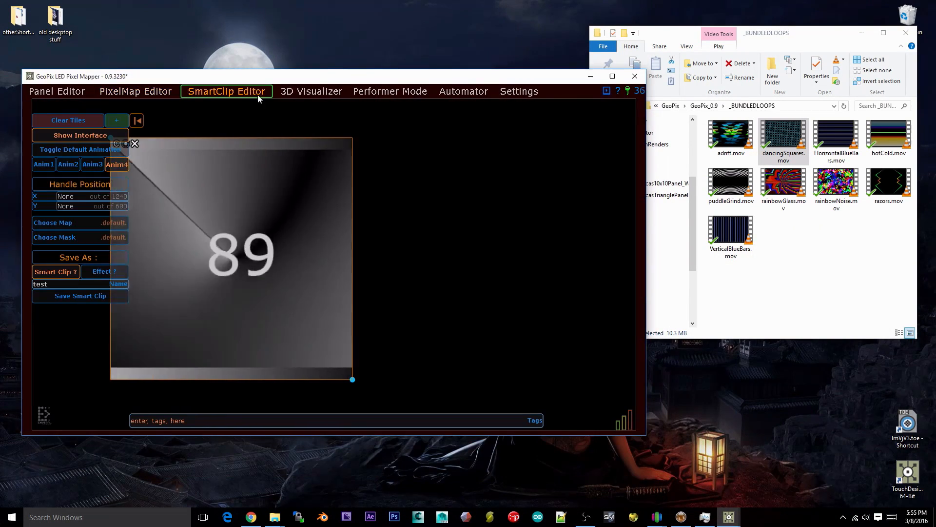
Color the default tile red with the control panel collapsed, and move the color picker window off the canvas.
click(137, 121)
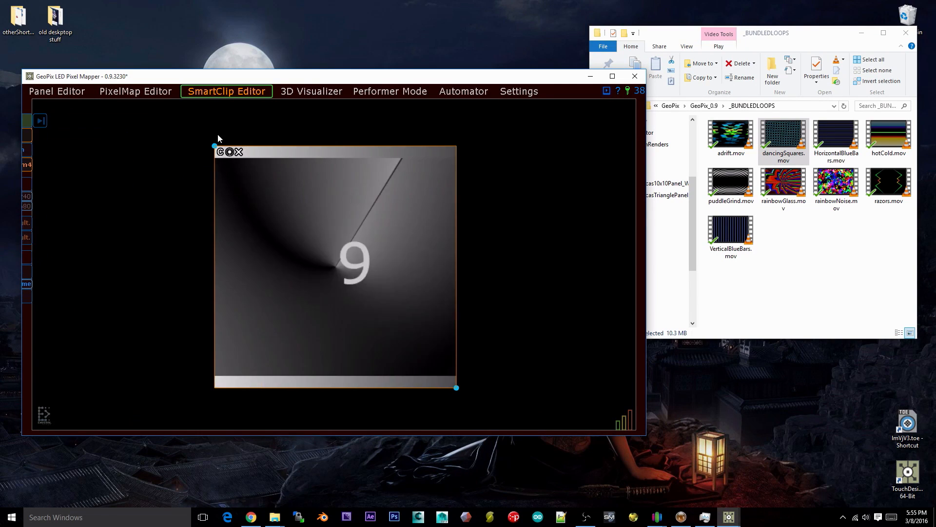
click(229, 152)
mouse_move(253, 164)
mouse_down()
mouse_move(347, 178)
mouse_move(265, 151)
mouse_up()
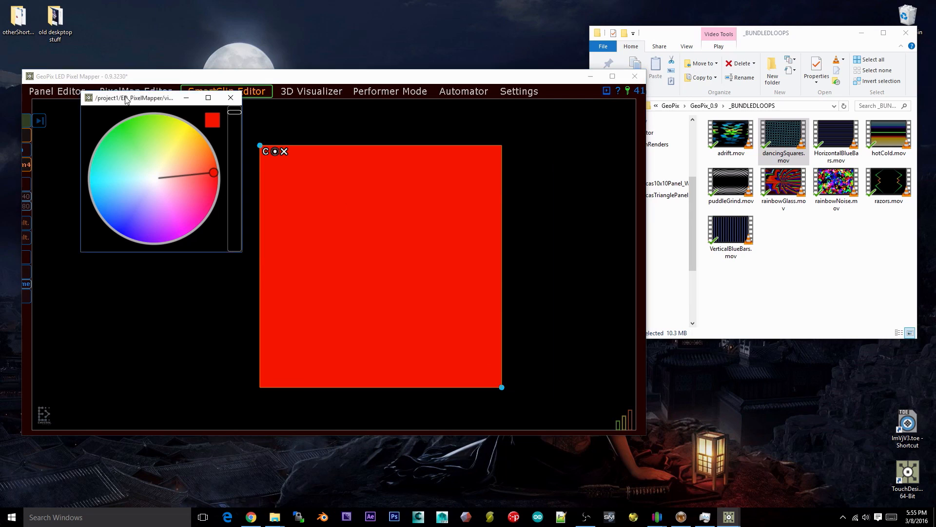
drag(126, 100, 659, 74)
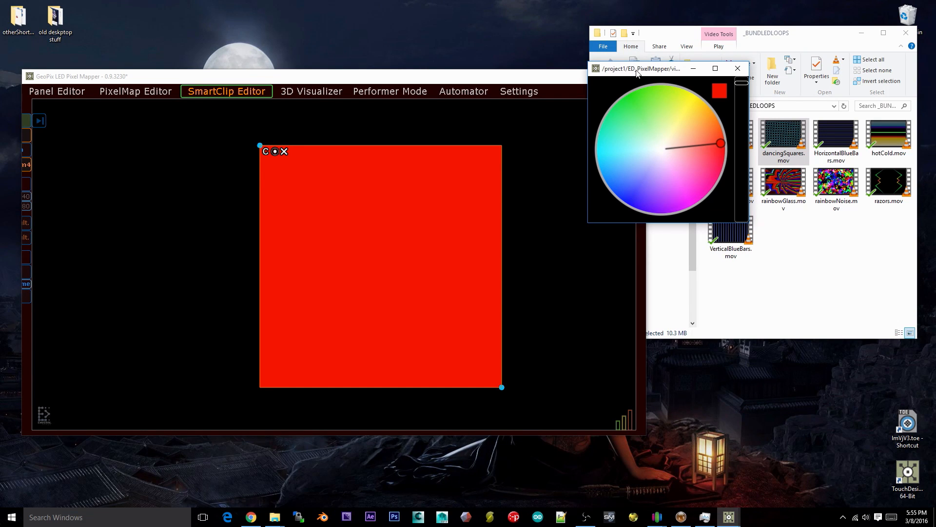
drag(637, 70, 715, 331)
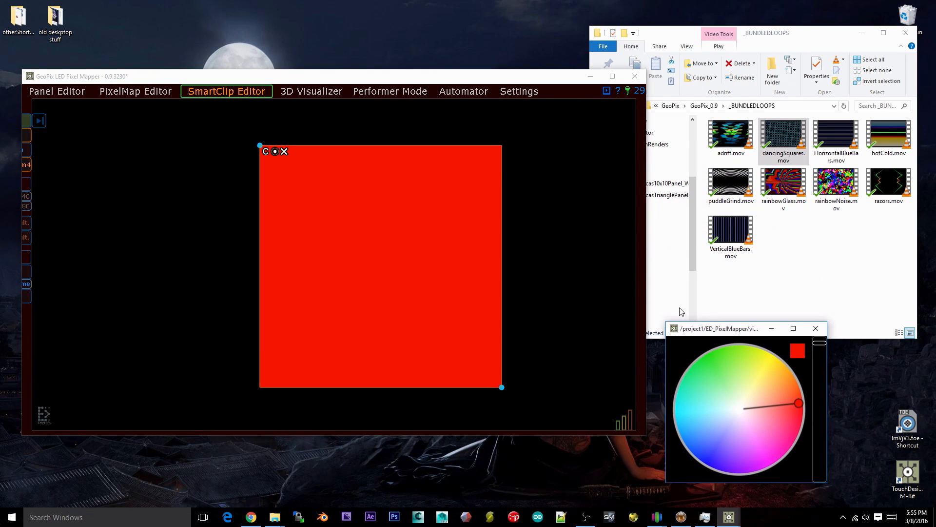
Reshape the red tile into a wide rectangle along the canvas's lower edge, about two thirds of its width and one third of its height.
drag(390, 210, 378, 364)
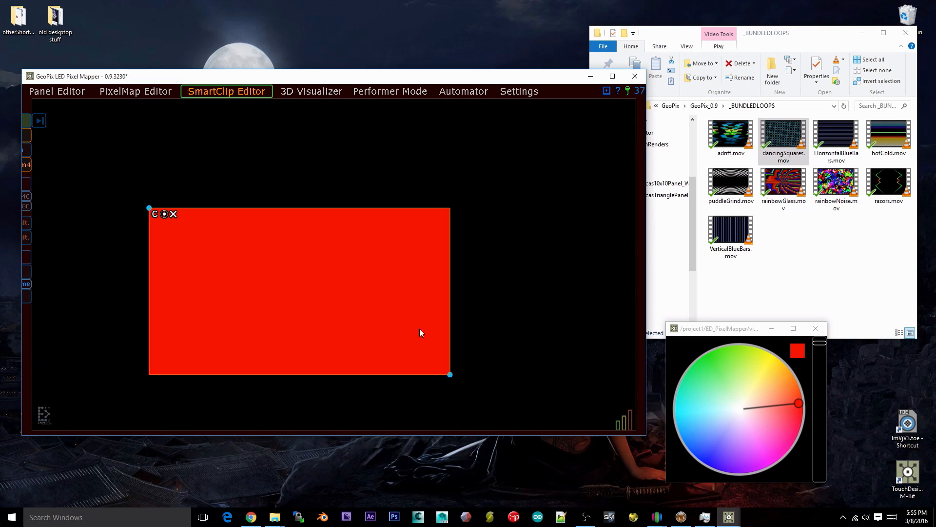
drag(453, 372, 555, 379)
drag(258, 276, 234, 318)
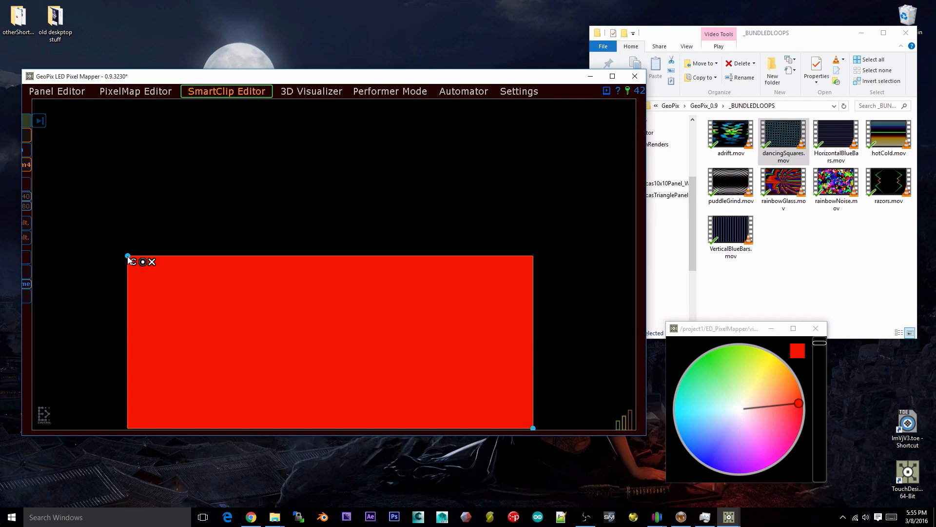
drag(128, 257, 136, 318)
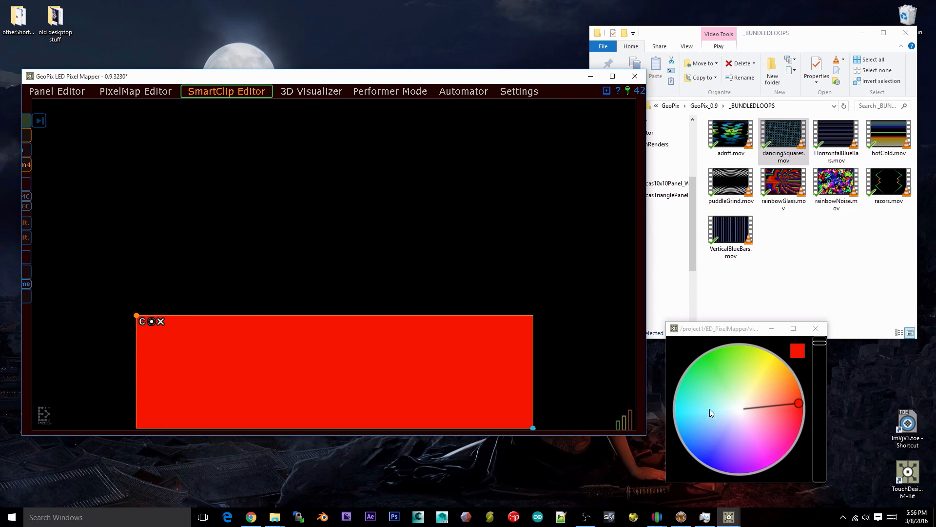
In the PixelMap Editor, select all panels of strips 1 and 2 and move them up, clear of the lower mouth panels.
click(156, 93)
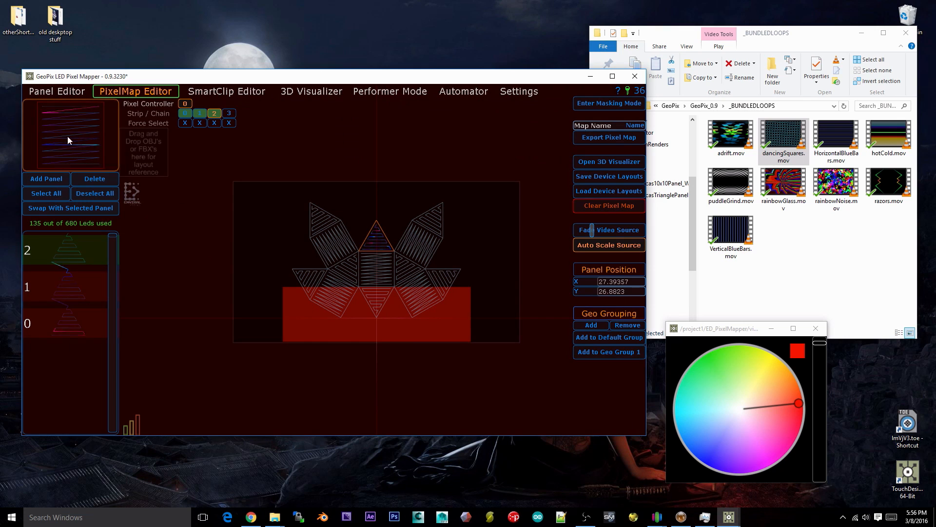
click(214, 122)
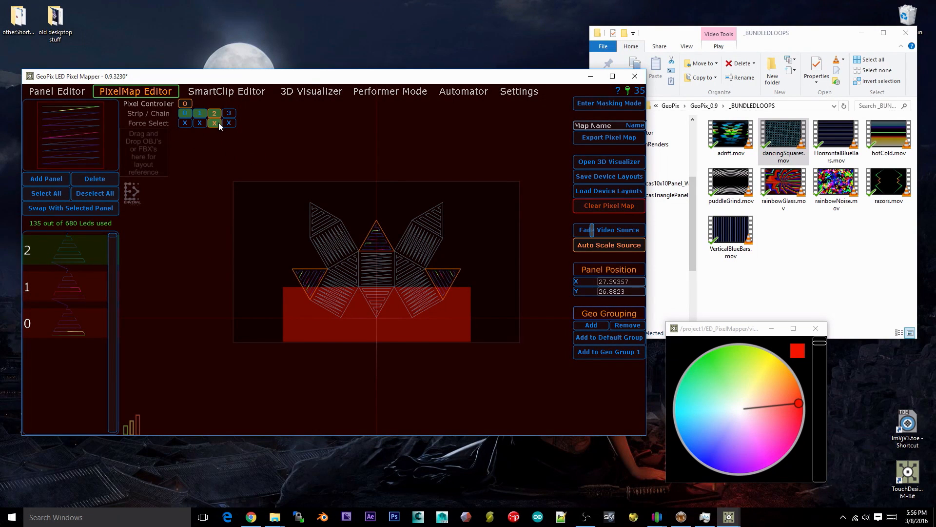
click(201, 123)
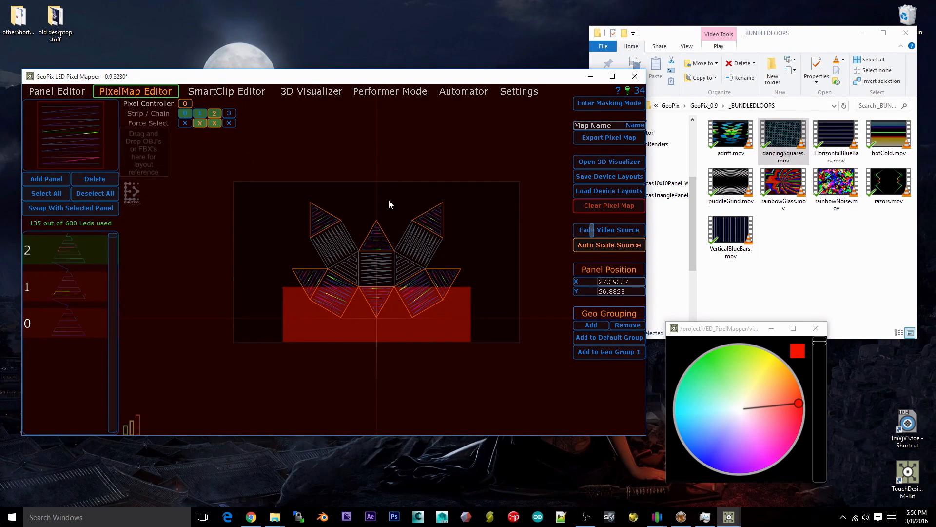
middle_drag(388, 200, 381, 254)
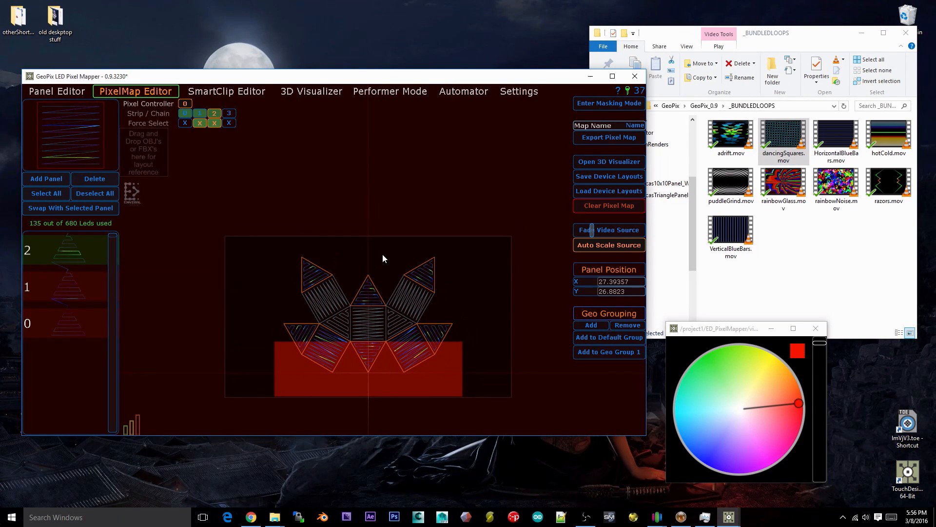
drag(366, 286, 365, 176)
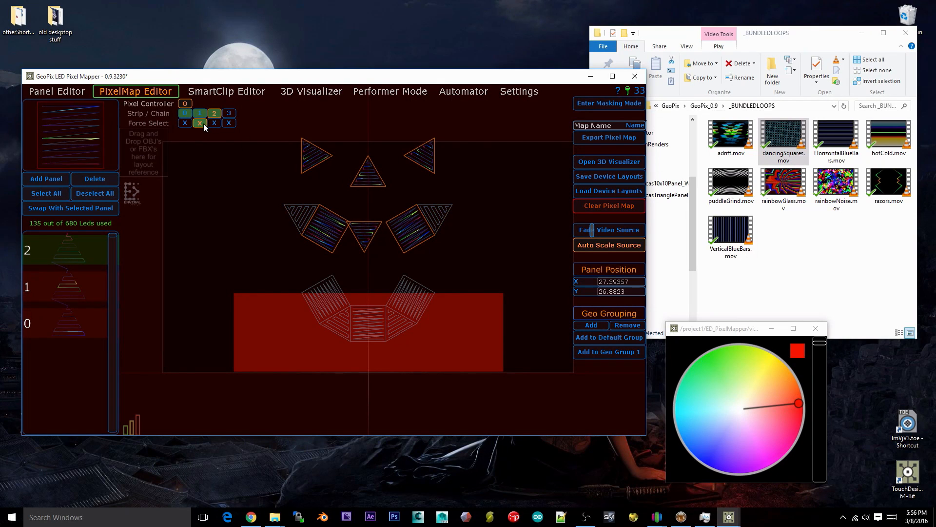
In the 3D Visualizer, reset the default group and Geo group 1 to the mapping and frame the panel face from the front.
click(323, 92)
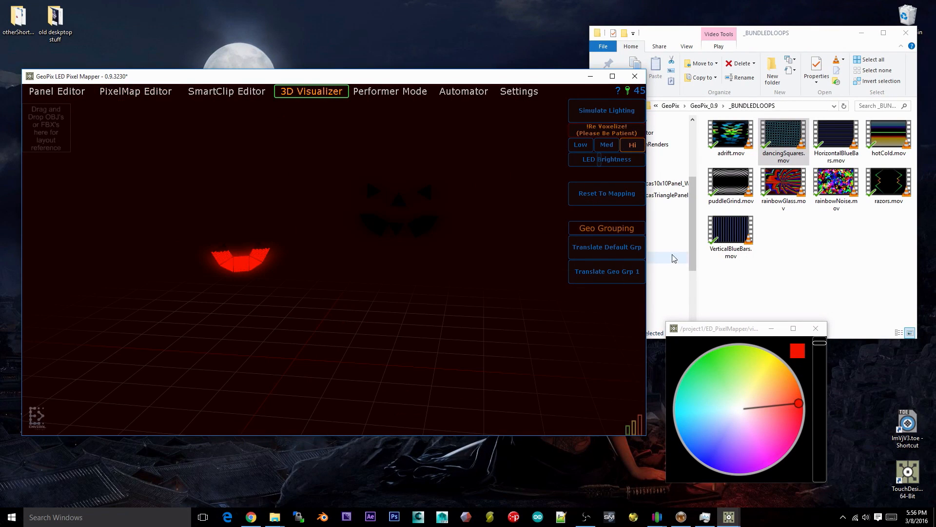
click(635, 273)
click(623, 251)
click(633, 194)
click(617, 268)
click(610, 250)
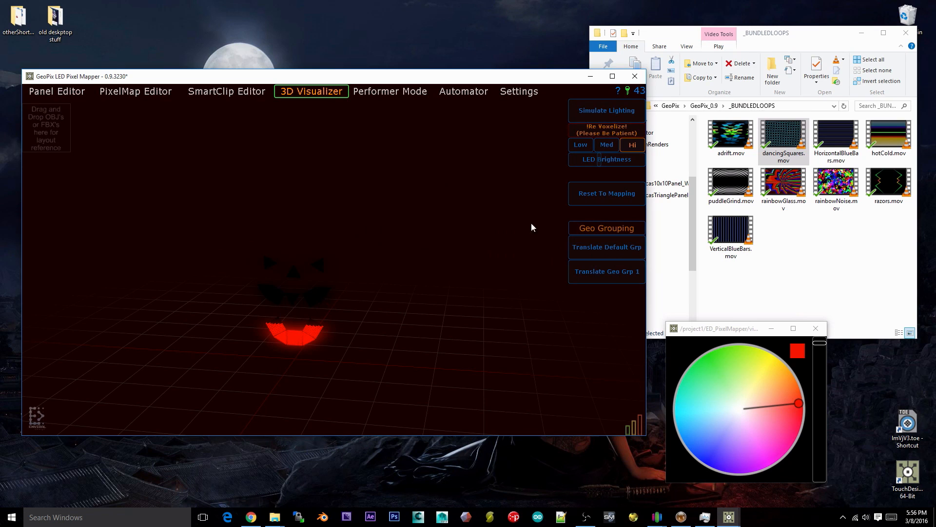
drag(191, 292, 242, 299)
middle_drag(242, 298, 296, 319)
right_drag(297, 318, 324, 288)
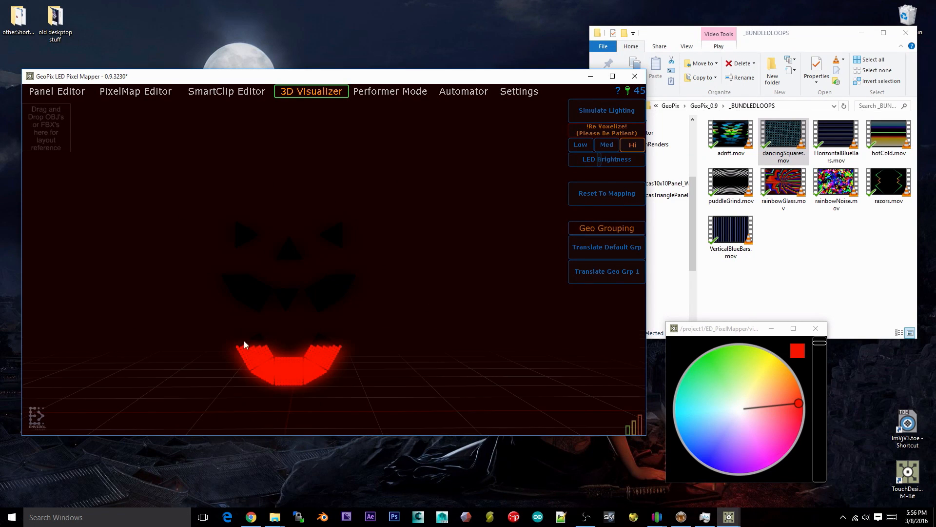
In the SmartClip Editor, make the red tile slightly taller and place a second tile in the upper part of the canvas.
click(233, 90)
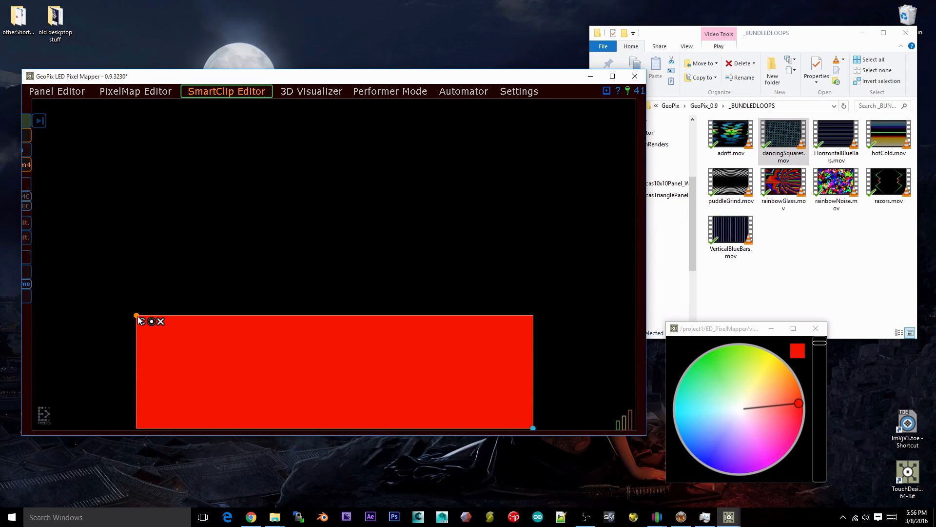
click(29, 119)
drag(272, 185, 255, 156)
Color the new upper tile blue and close the color picker.
click(213, 121)
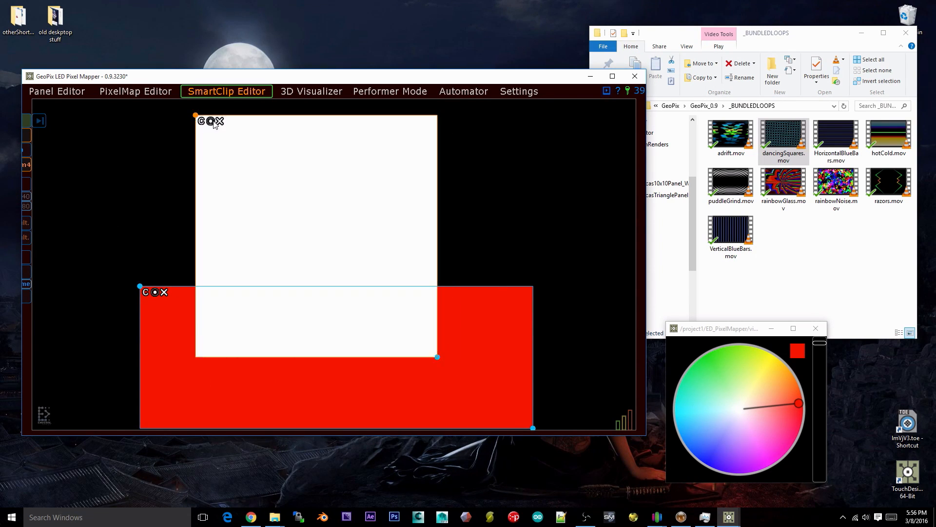
click(817, 348)
drag(735, 331, 513, 224)
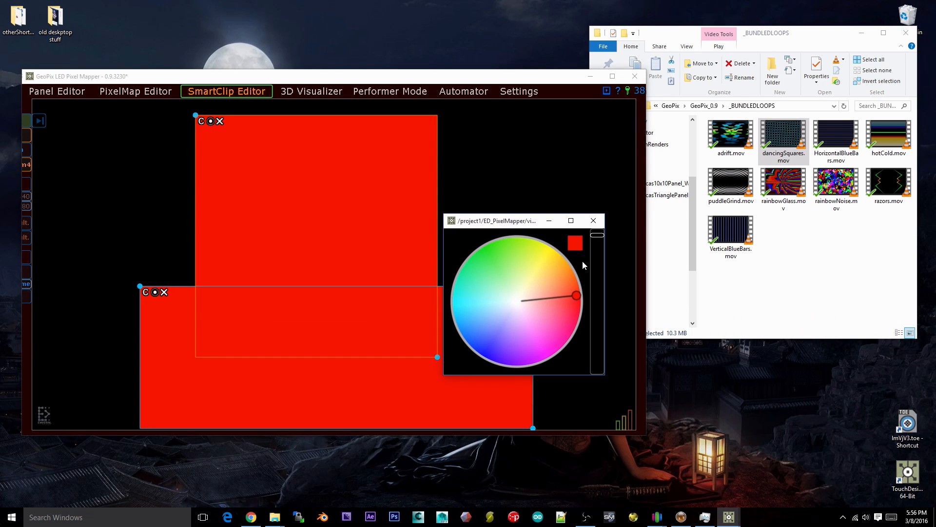
drag(582, 261, 484, 351)
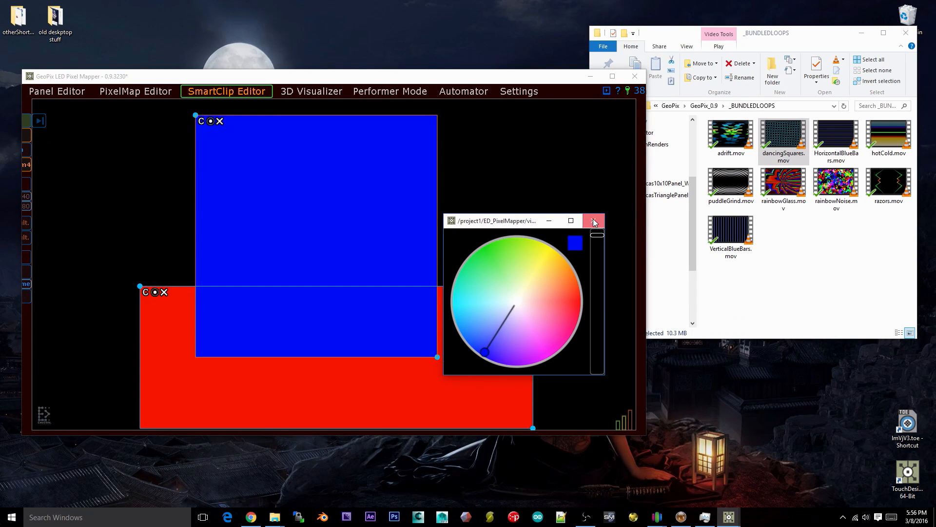
click(594, 222)
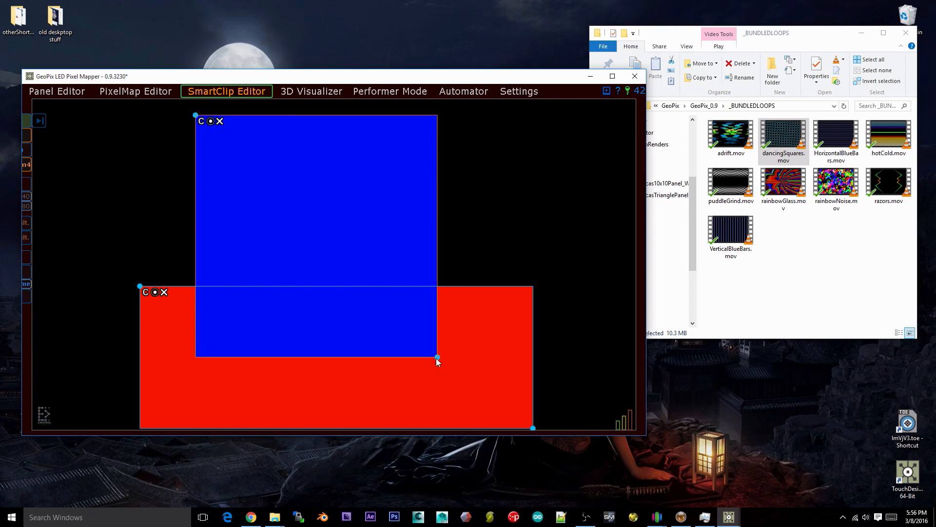
Resize and move the blue tile to fill the canvas's upper middle area just above the red tile, and show the control panel again.
drag(437, 358, 463, 267)
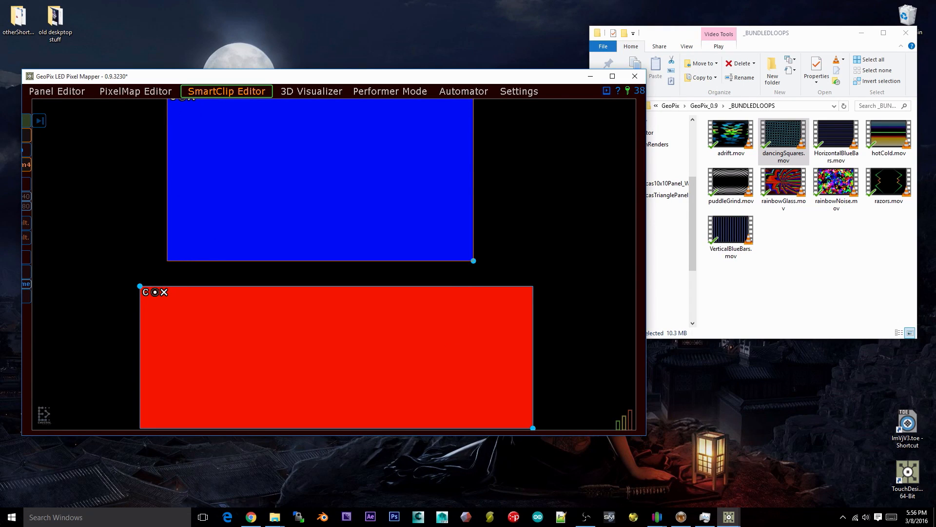
drag(214, 139, 218, 142)
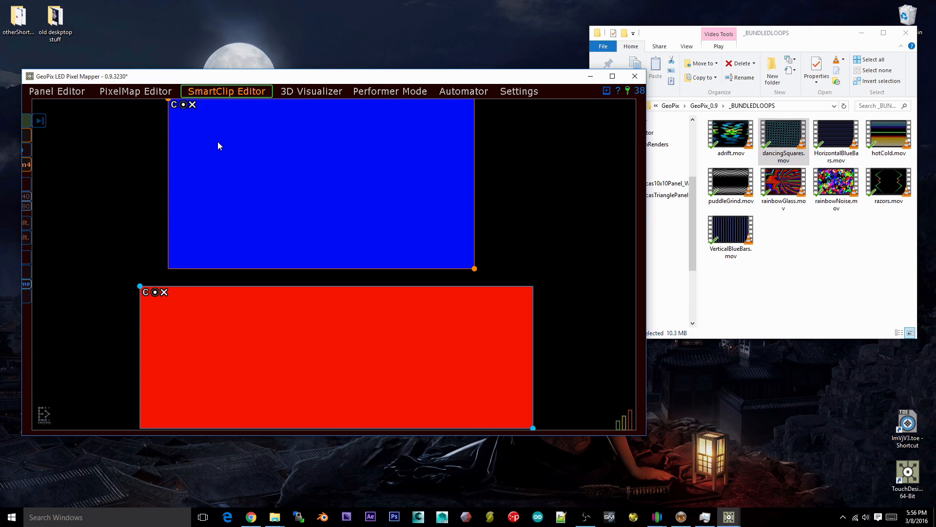
click(38, 122)
Examine how the blue and red tiles light the panel face in the 3D Visualizer, and return to the SmartClip Editor.
click(314, 93)
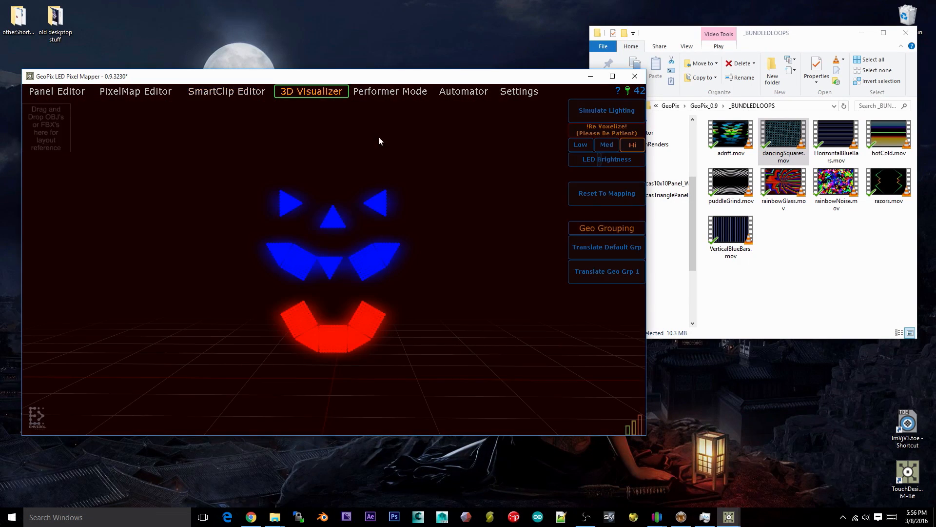
drag(381, 330, 432, 184)
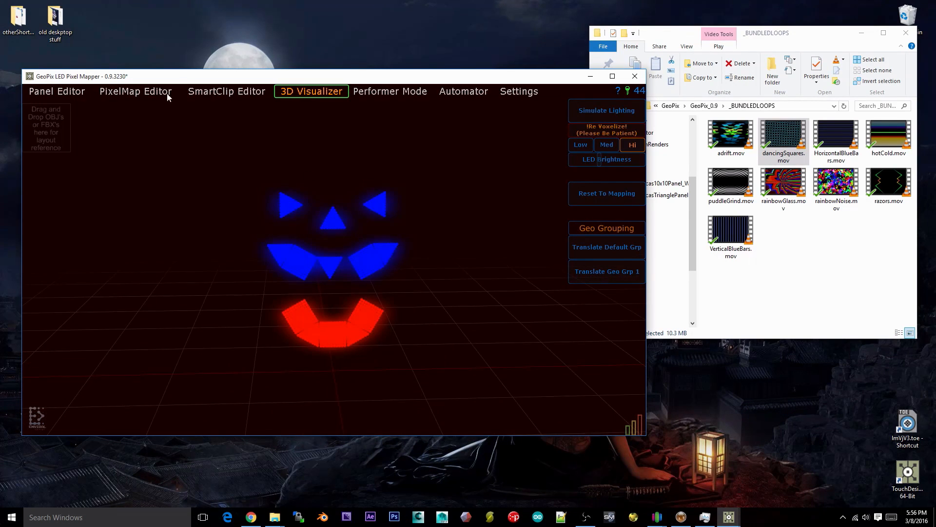
click(227, 92)
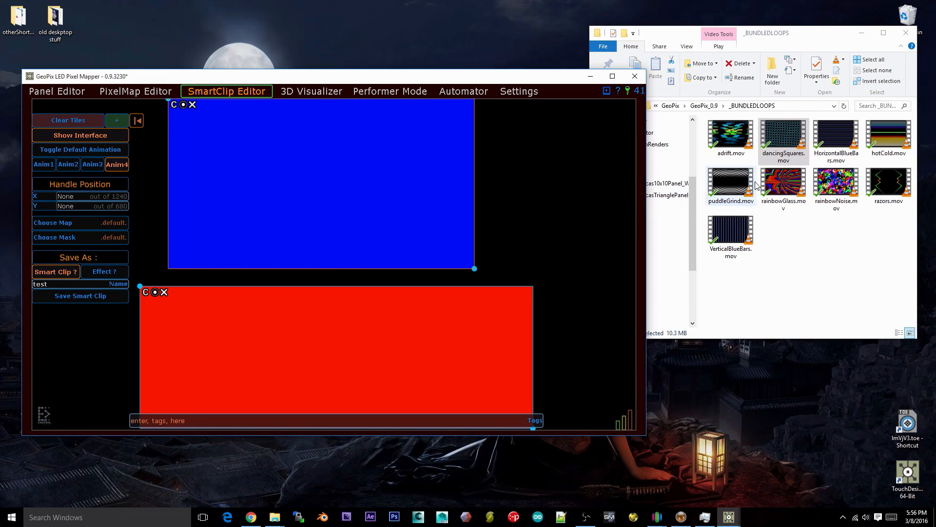
Load dancingSquares.mov into the upper blue tile and hotCold.mov into the lower red tile, and check both clips in the 3D Visualizer.
drag(783, 137, 332, 191)
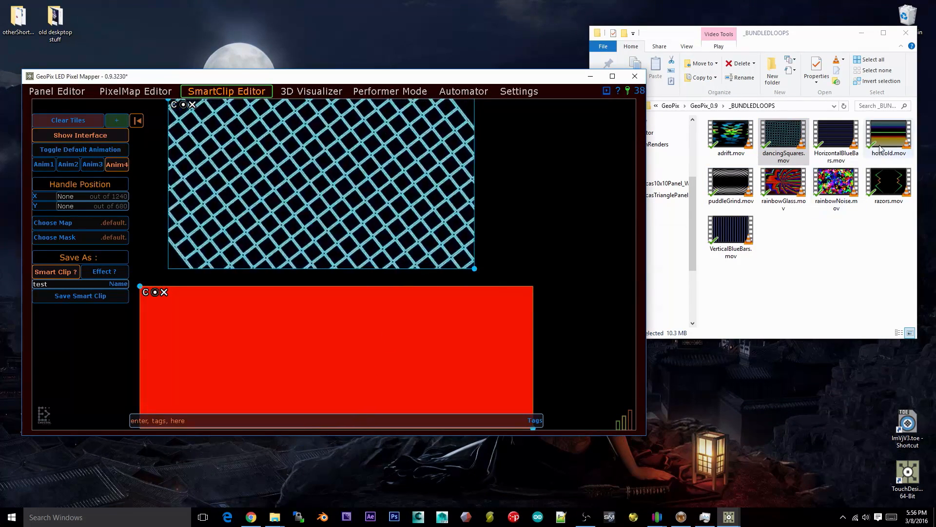
drag(888, 136, 459, 298)
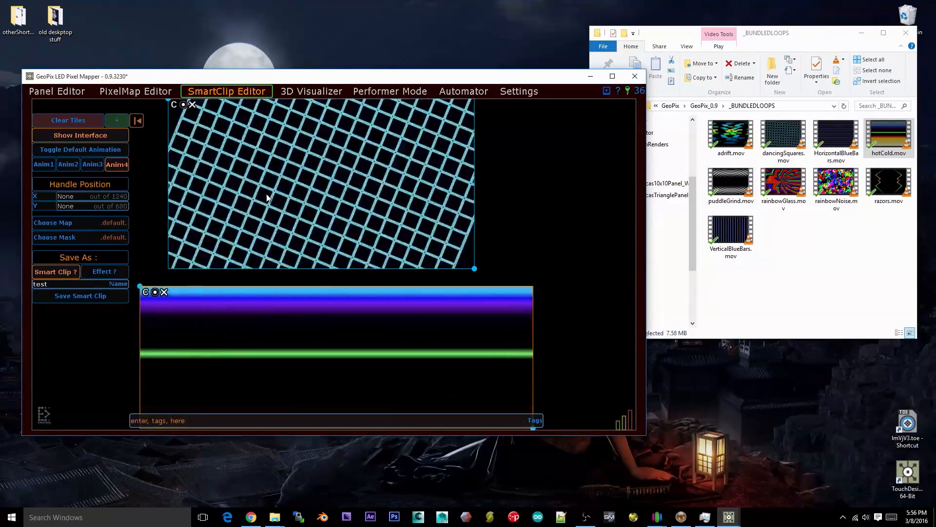
click(341, 91)
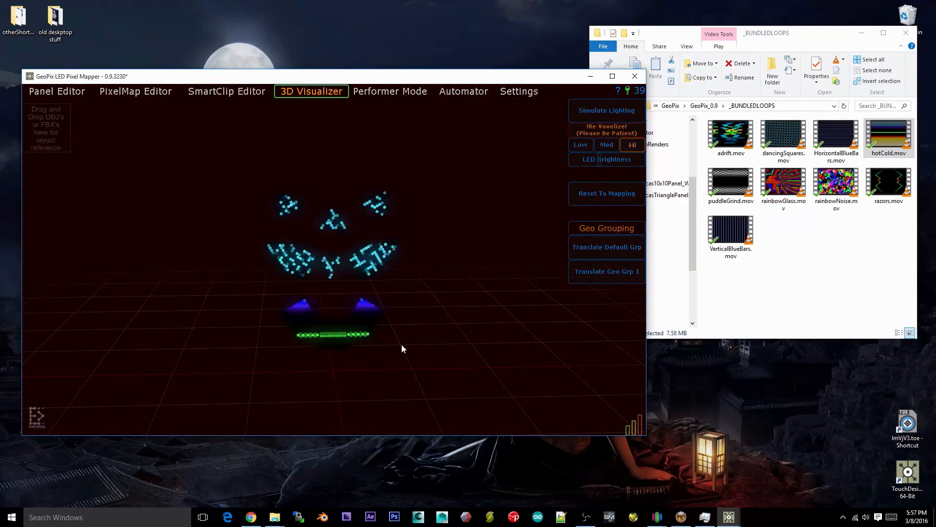
click(216, 92)
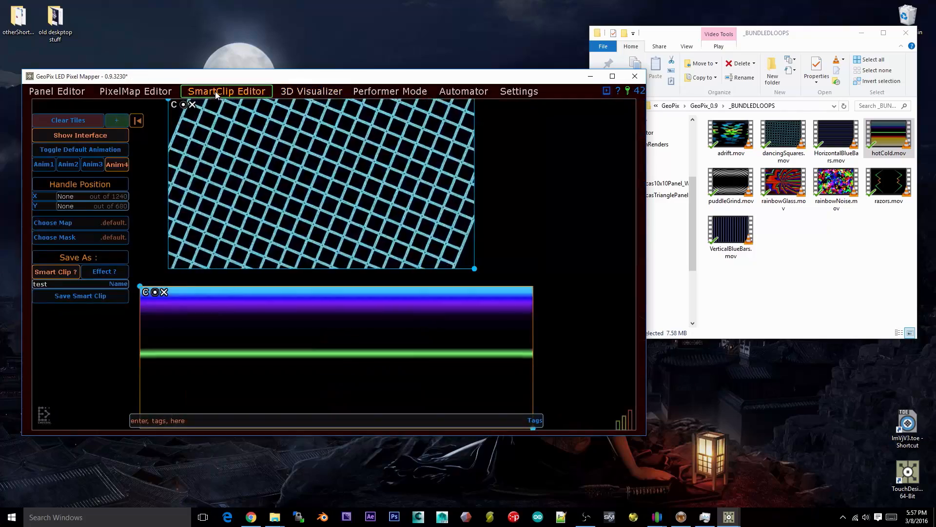
In the PixelMap Editor's masking mode, select the LEDs along the upper edges of the middle pair of panel groups, and return to the SmartClip Editor.
click(50, 285)
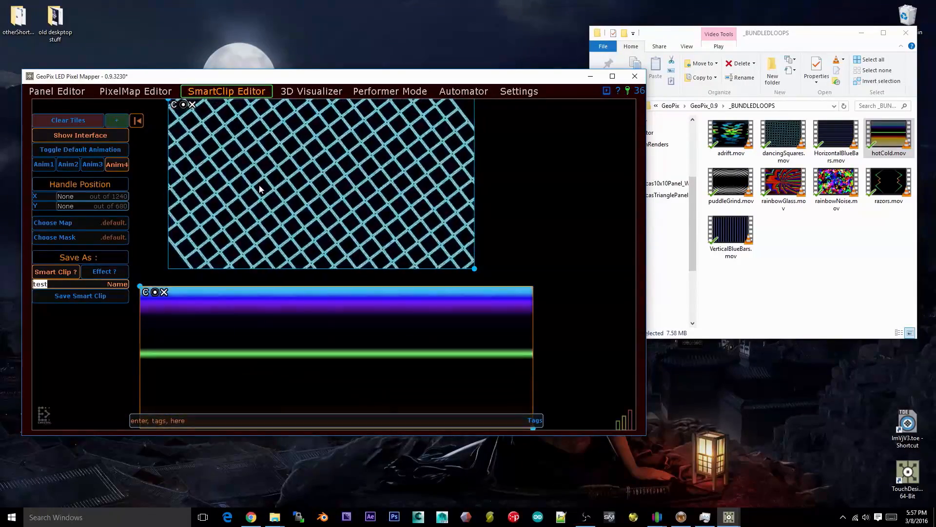
click(172, 91)
click(613, 101)
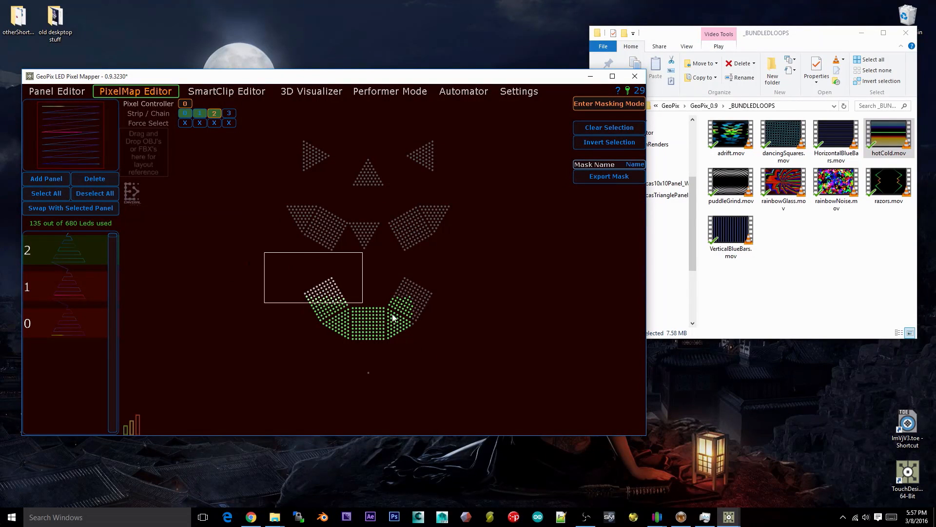
drag(499, 224, 502, 225)
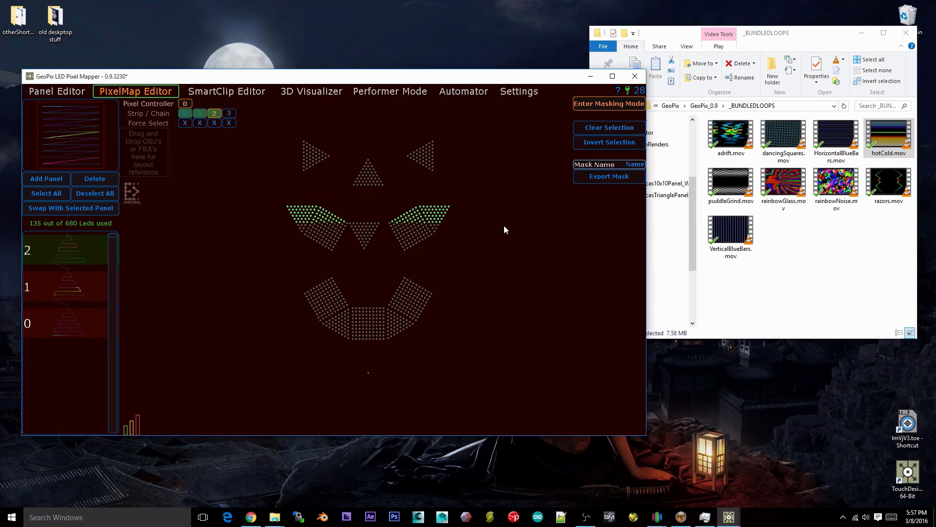
click(251, 96)
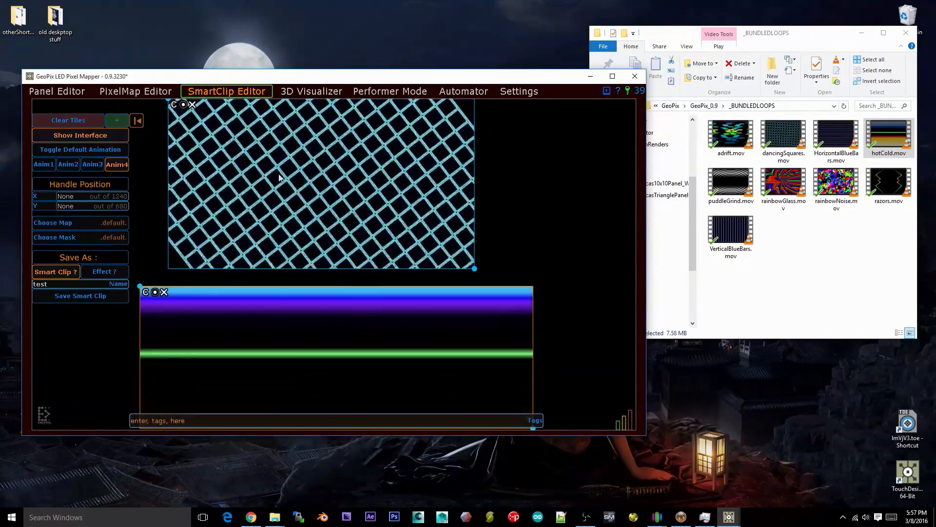
Replace the upper tile's video with solid black and check the result on the panel face in the 3D Visualizer.
click(175, 105)
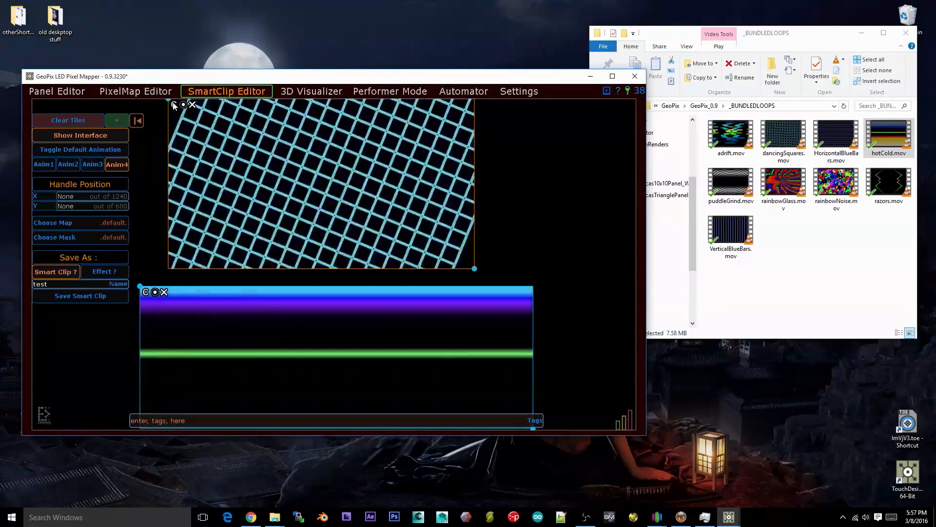
click(174, 105)
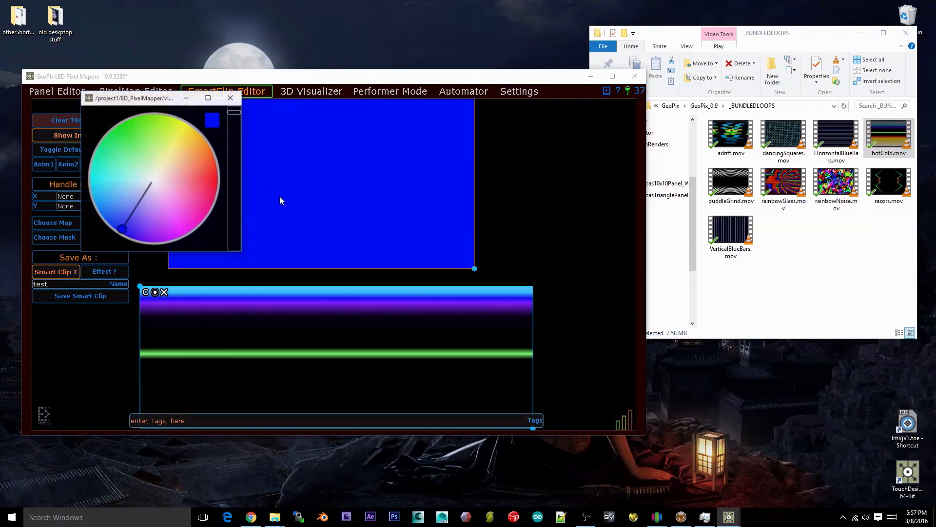
click(172, 184)
drag(231, 123, 232, 264)
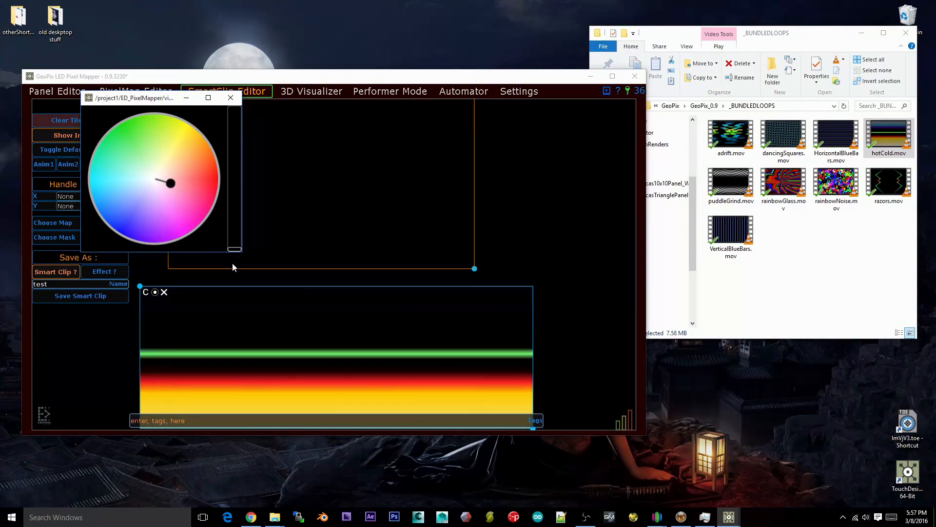
click(231, 98)
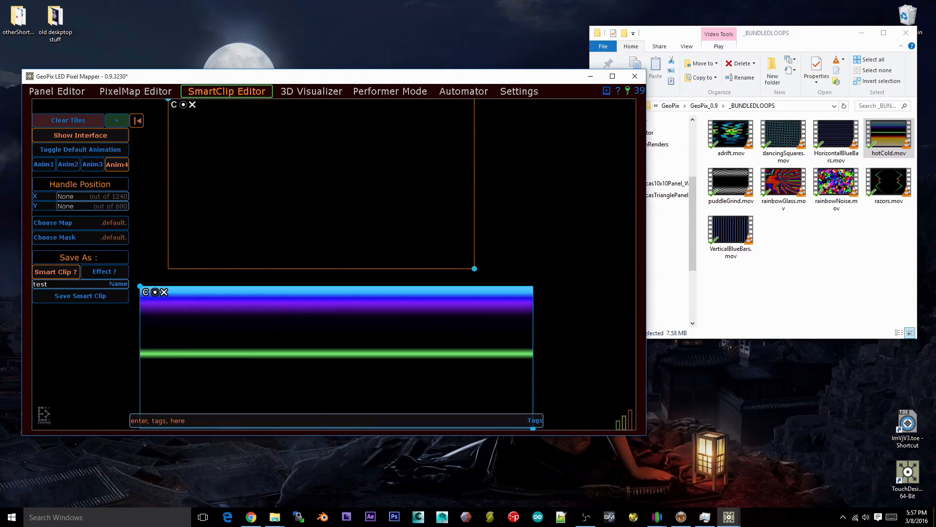
click(310, 92)
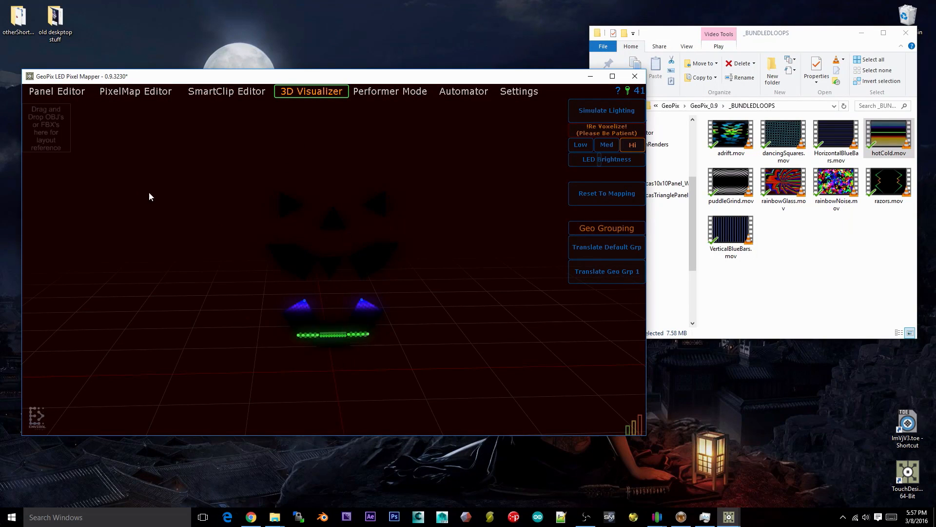
click(253, 94)
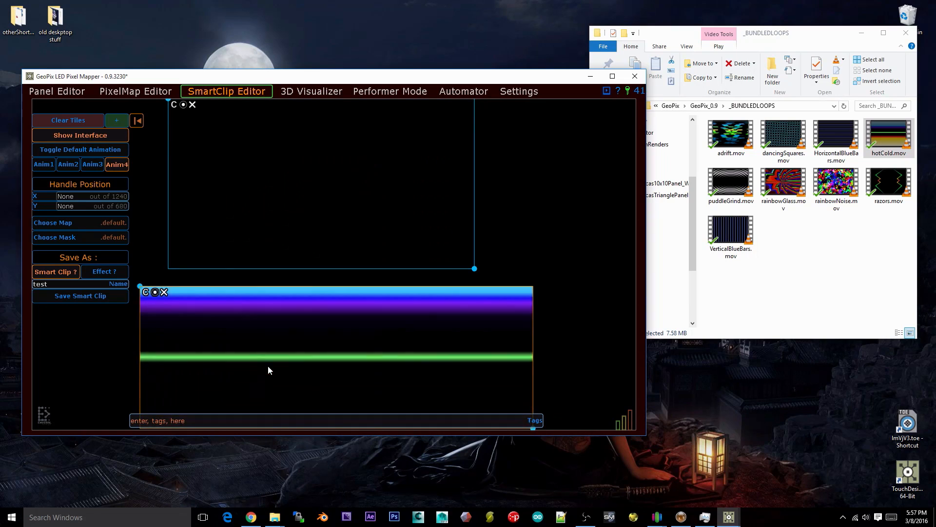
Remove the black upper tile and the lower hotCold tile from the SmartClip canvas.
click(192, 105)
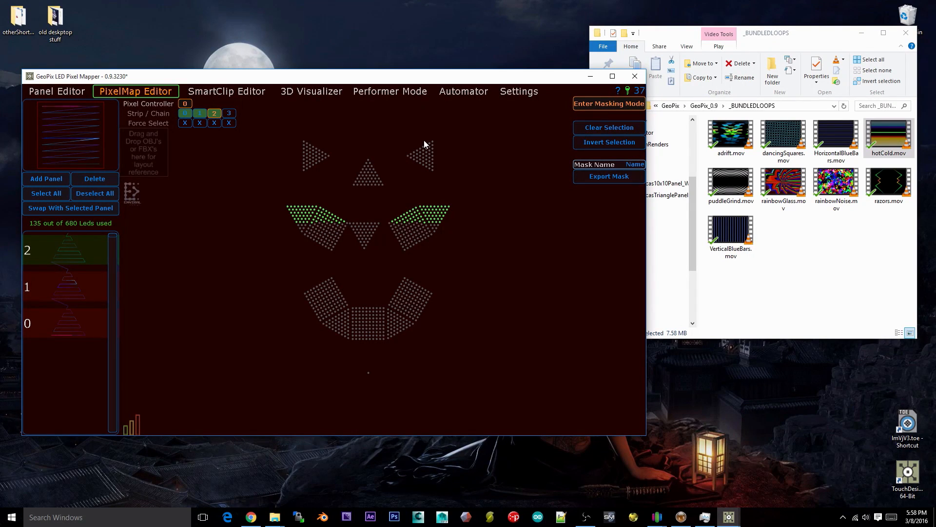
click(240, 91)
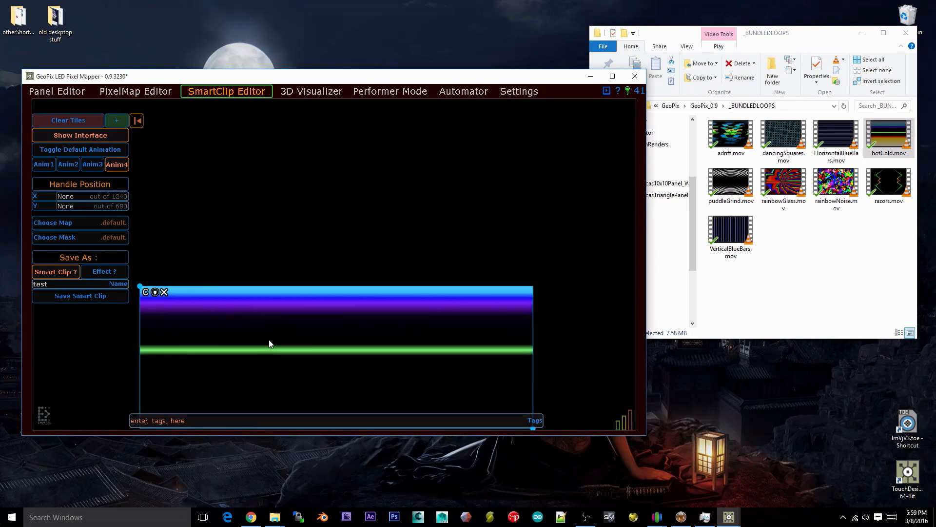
drag(270, 337, 277, 331)
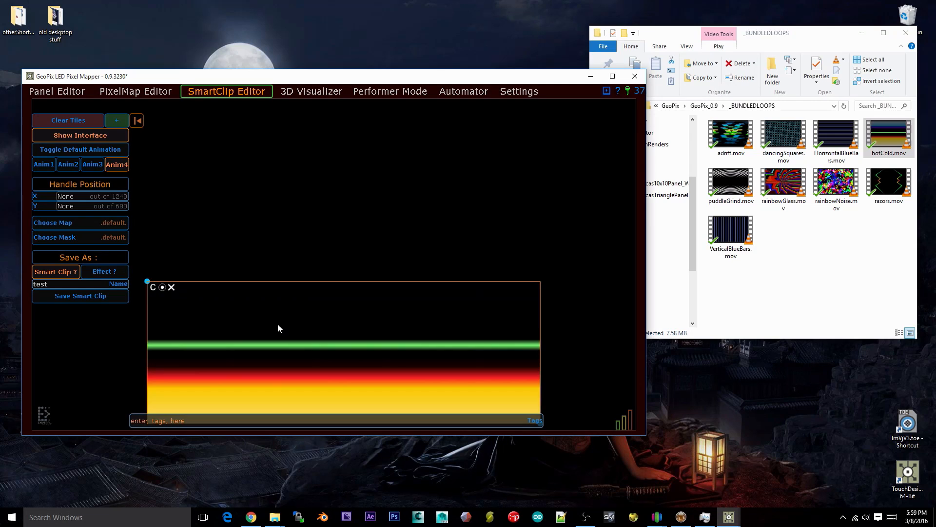
click(172, 288)
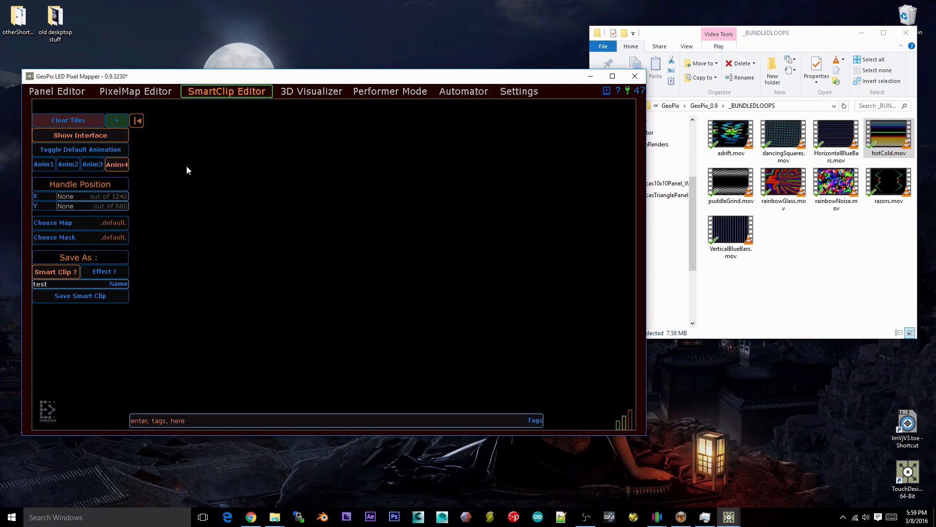
Load VerticalBlueBars.mov as the canvas background and add a large square tile playing rainbowGlass.mov over its right half.
drag(735, 235, 556, 199)
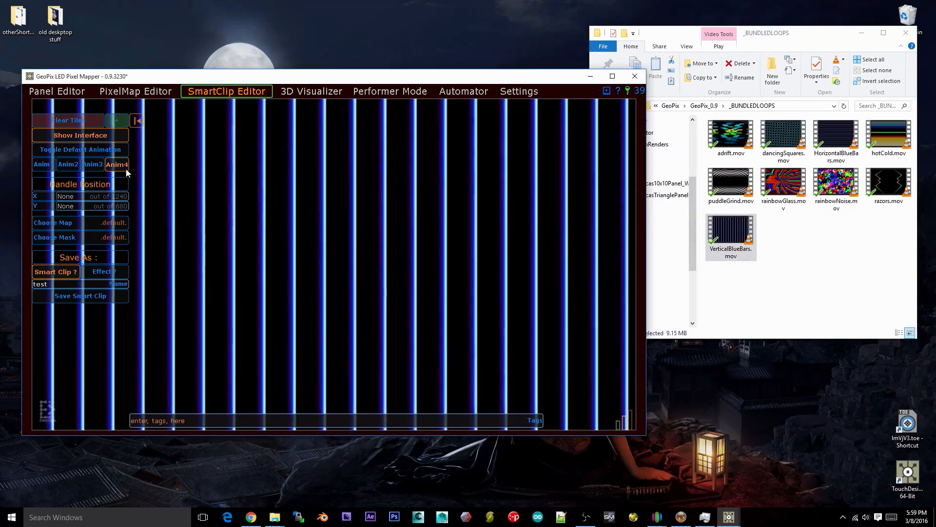
click(111, 120)
drag(314, 217, 308, 240)
drag(782, 184, 371, 247)
drag(274, 235, 414, 202)
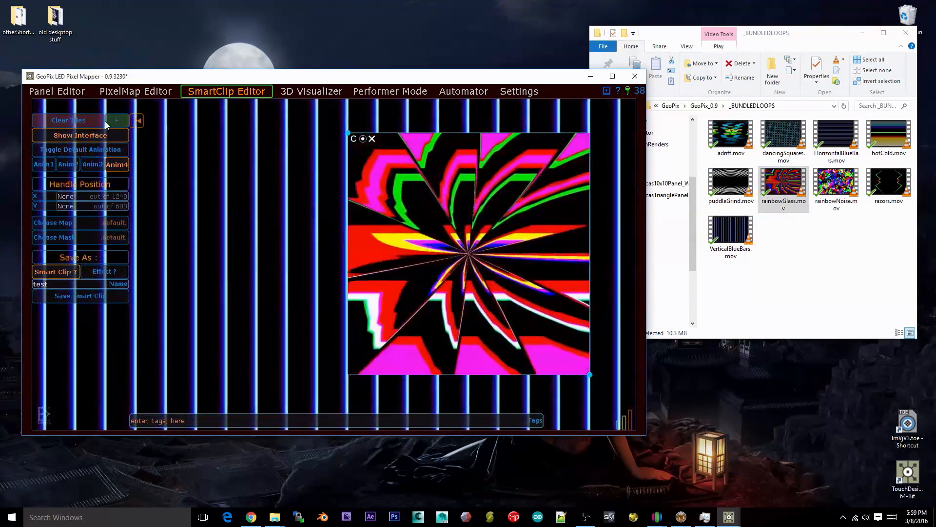
Clear the background video and move the rainbowGlass tile to the middle of the canvas.
click(88, 126)
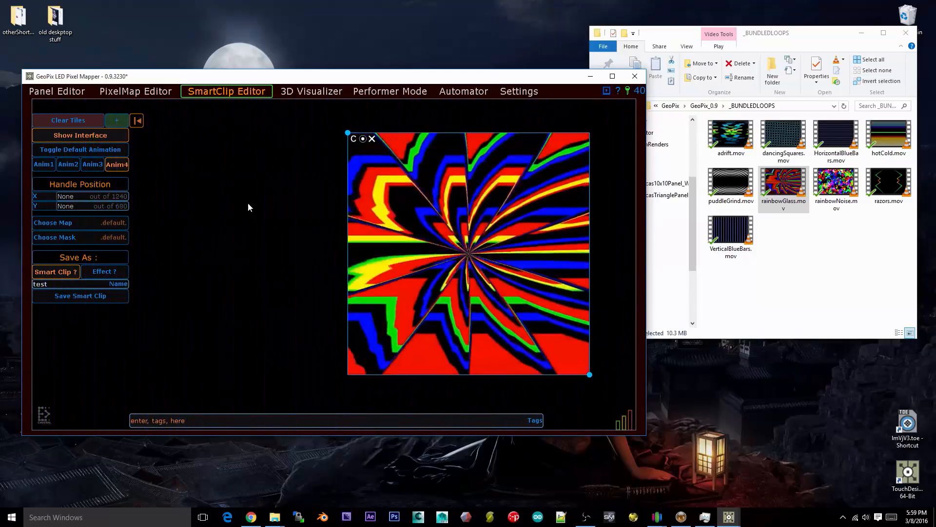
drag(502, 258, 397, 259)
Replace the tile's video with a bright solid green and close the color picker.
click(257, 140)
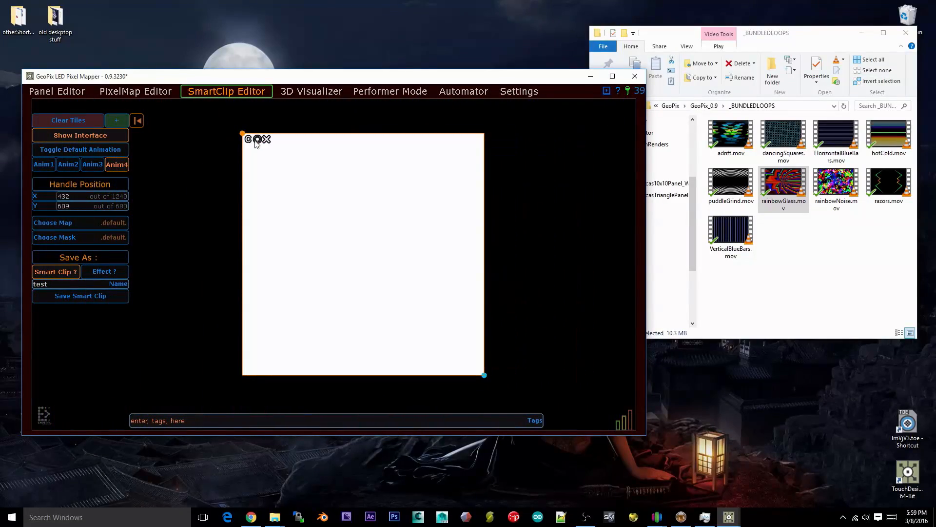
click(172, 136)
drag(172, 138, 106, 143)
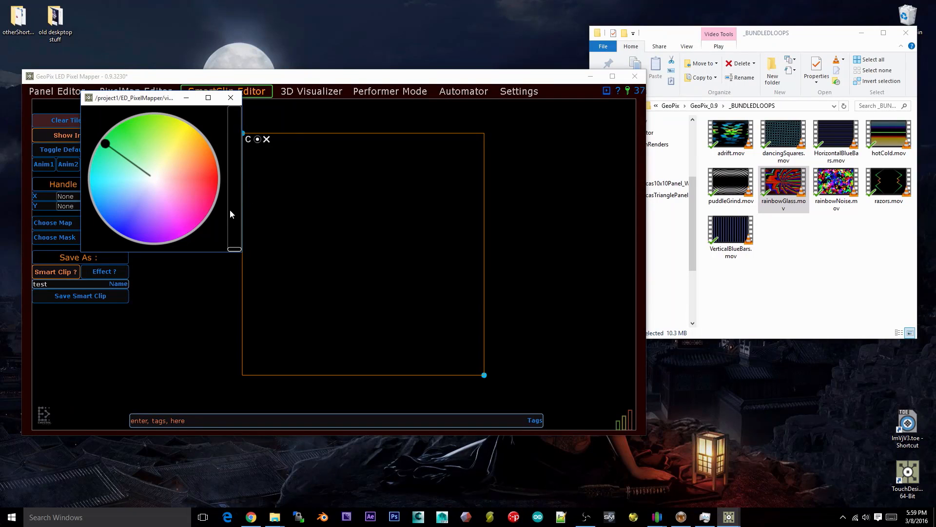
drag(231, 213, 168, 68)
drag(144, 98, 455, 184)
click(553, 181)
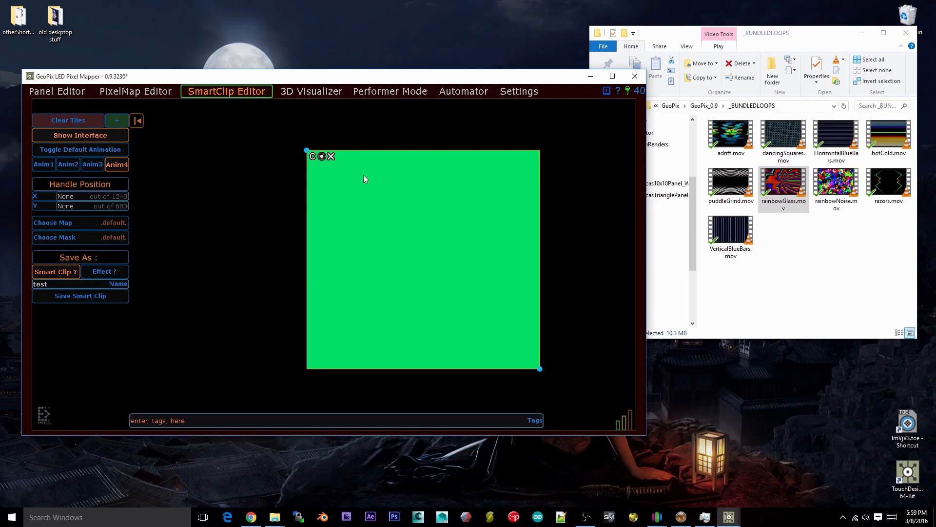
Delete the green tile and turn on the default animation with Anim4.
drag(401, 257, 451, 256)
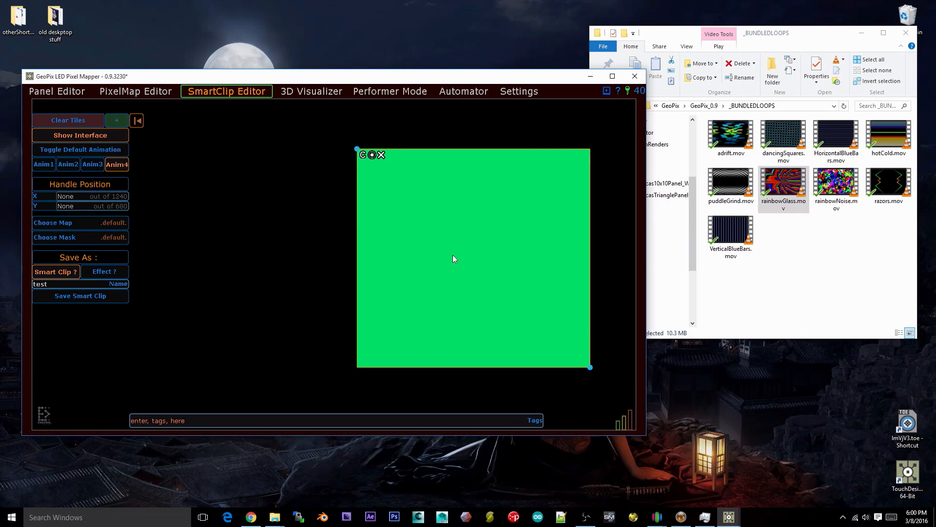
click(381, 155)
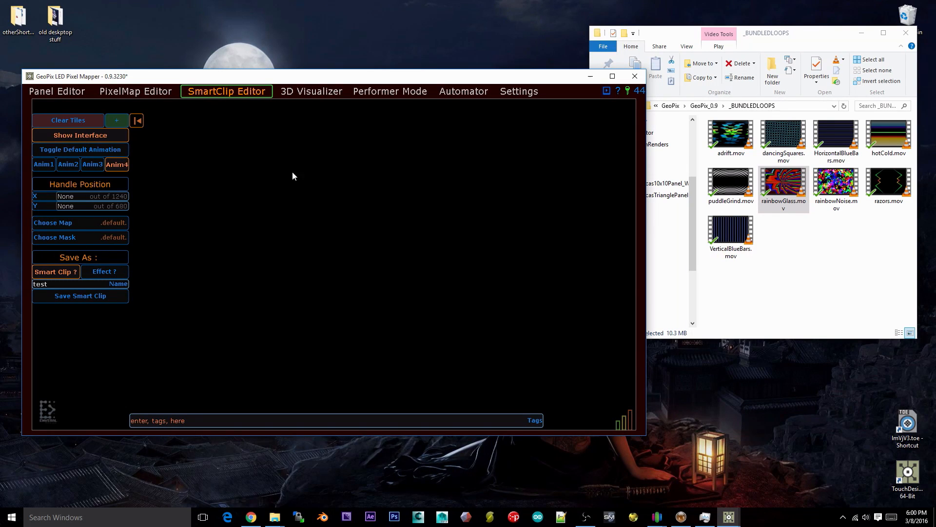
click(103, 153)
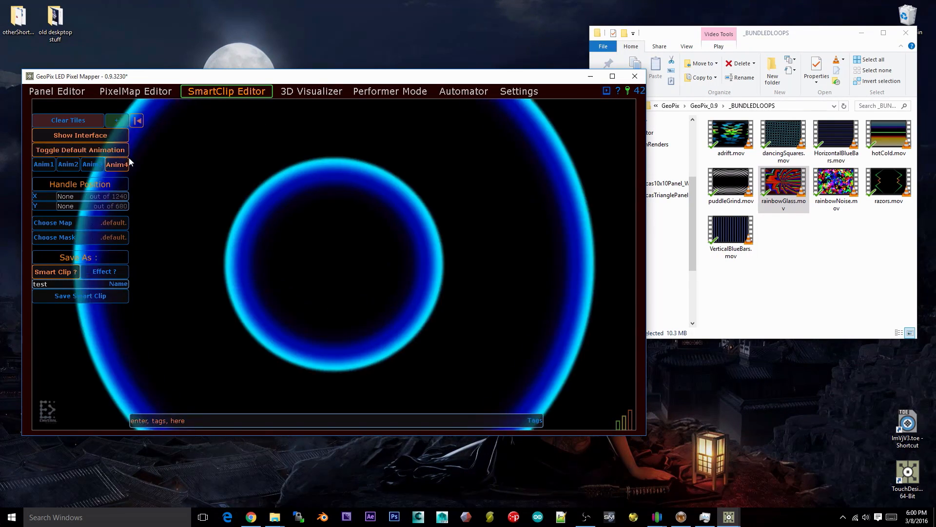
Check the default animation on the panel face in the 3D Visualizer, and exit masking mode in the PixelMap Editor.
click(330, 93)
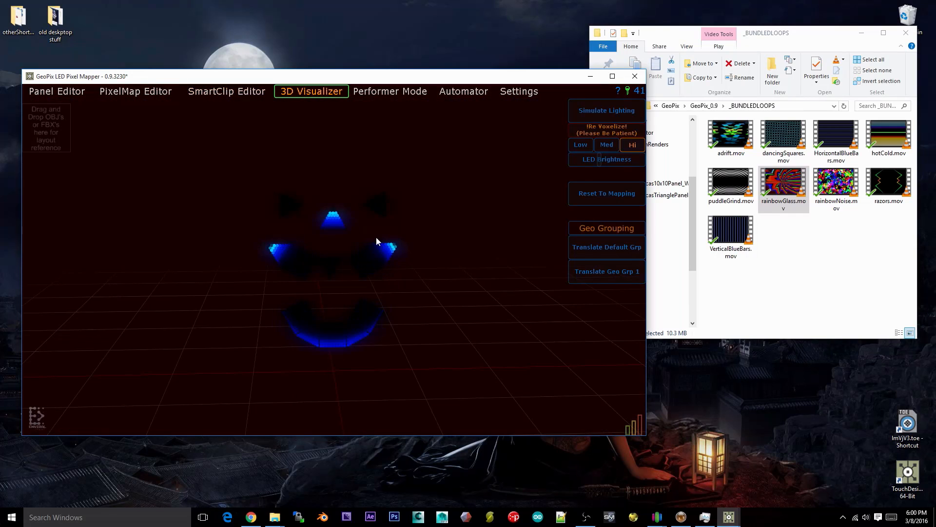
click(227, 92)
click(163, 92)
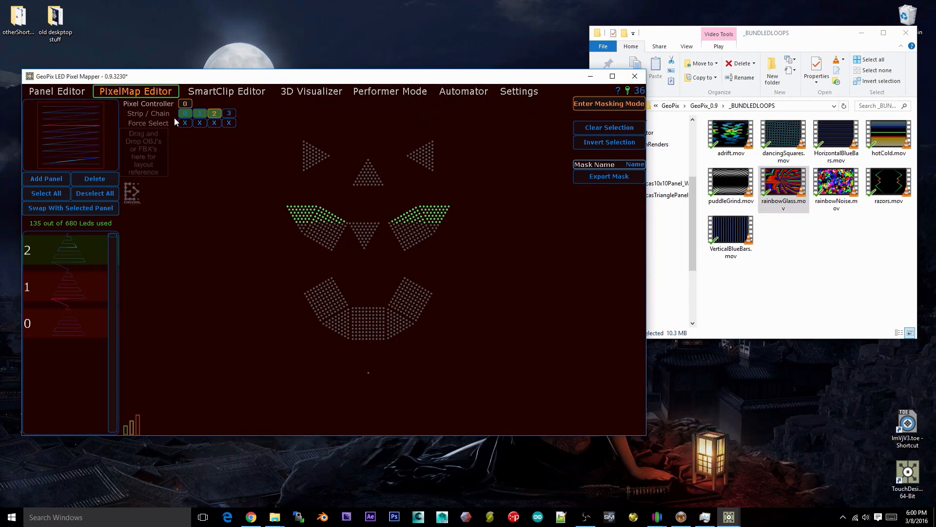
click(612, 102)
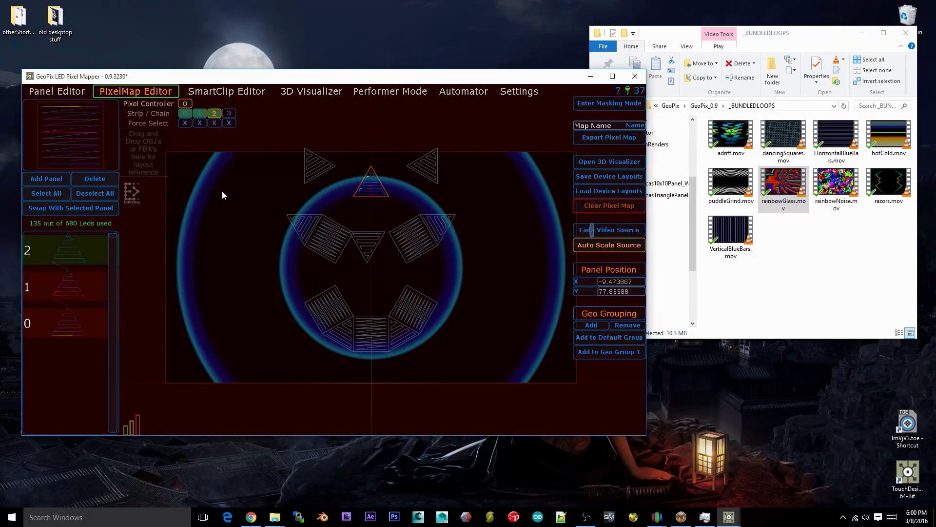
Load the lotus-shaped device layout in the PixelMap Editor and check the default animation on it in the 3D Visualizer.
middle_drag(341, 189, 322, 187)
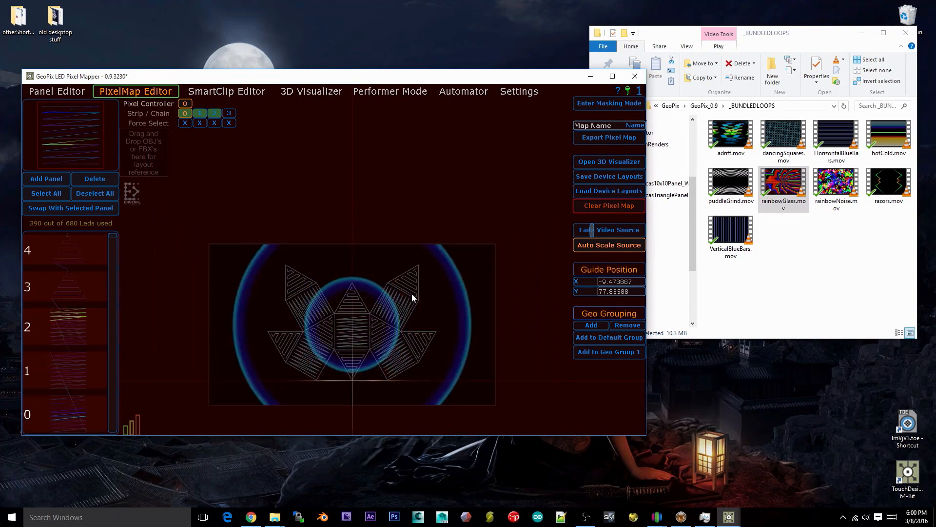
middle_drag(395, 341, 437, 294)
scroll(415, 264, up, 5)
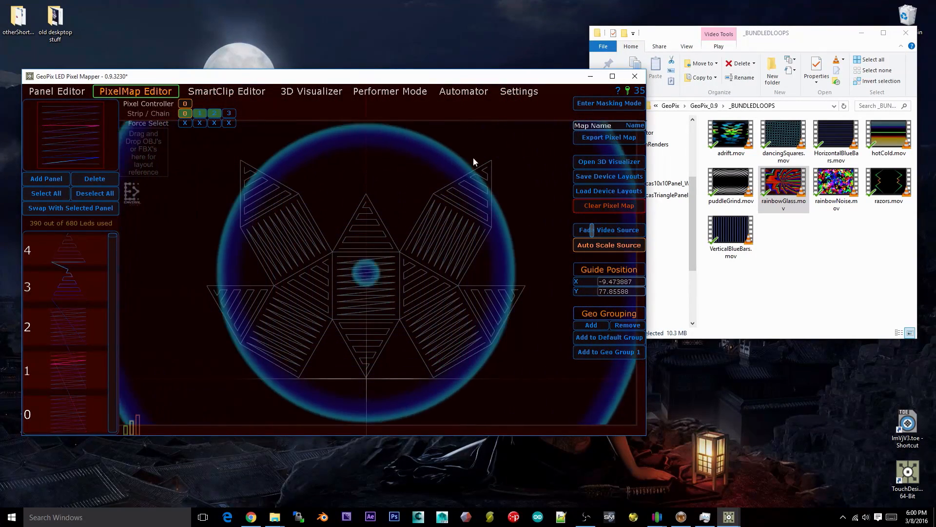
click(312, 91)
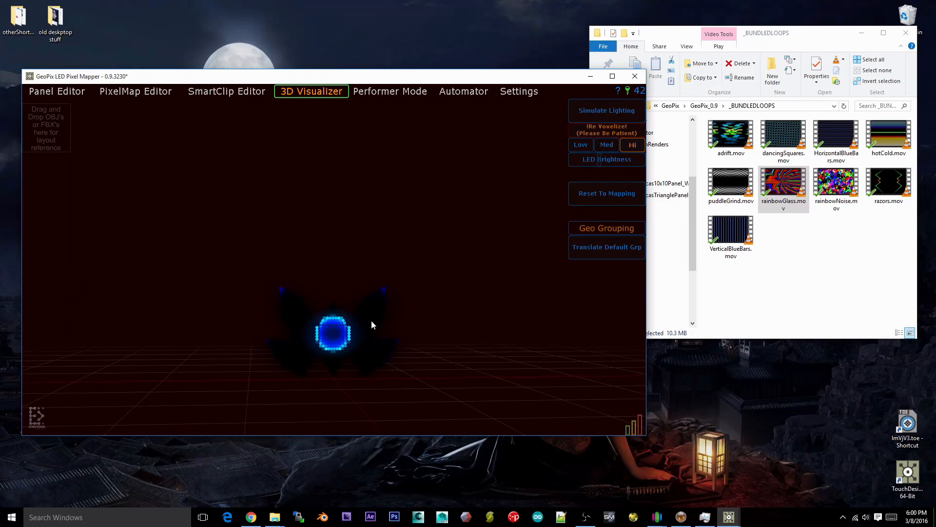
click(170, 91)
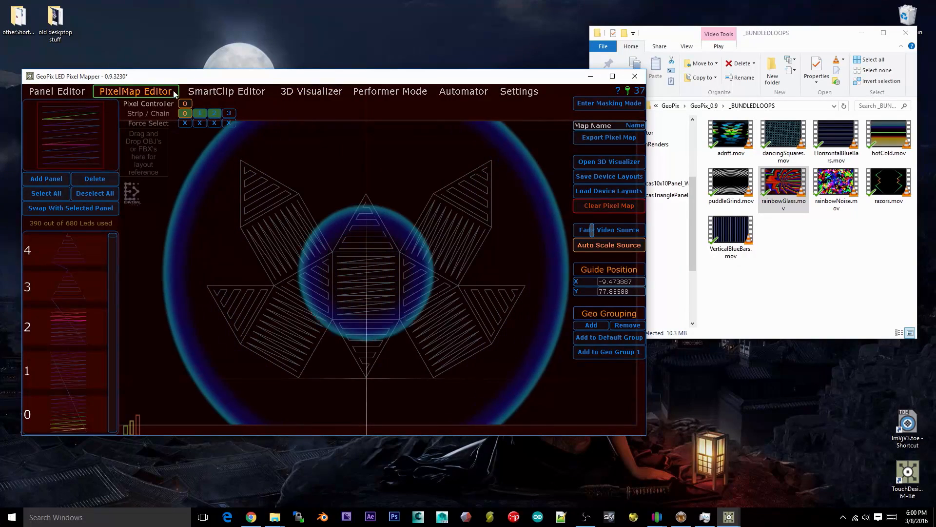
mouse_move(151, 142)
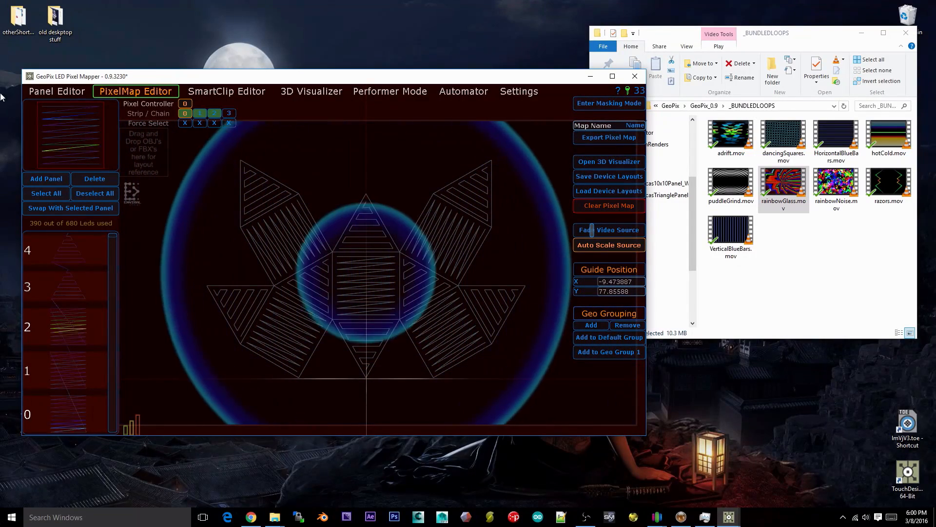
Start a new LED layout in the Panel Editor with the Arc Generator and set its rotation to 90.
click(68, 92)
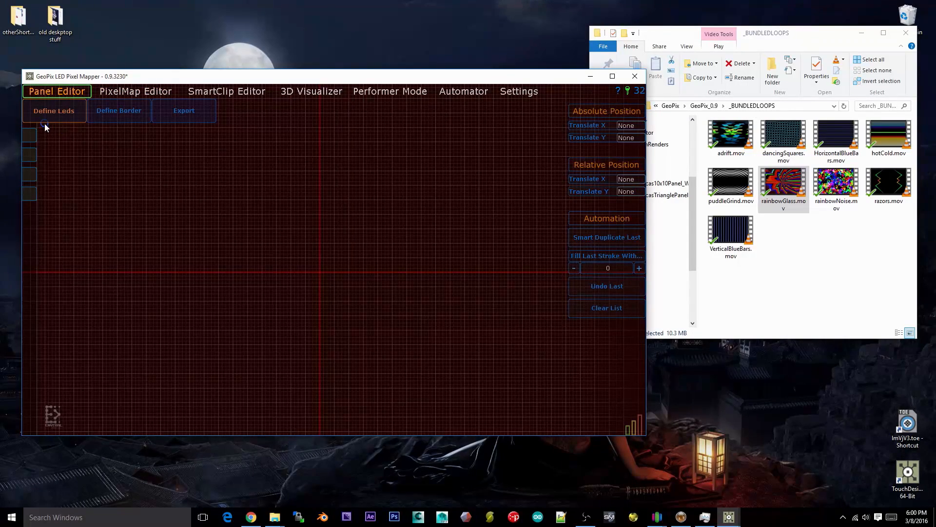
mouse_move(34, 139)
click(78, 137)
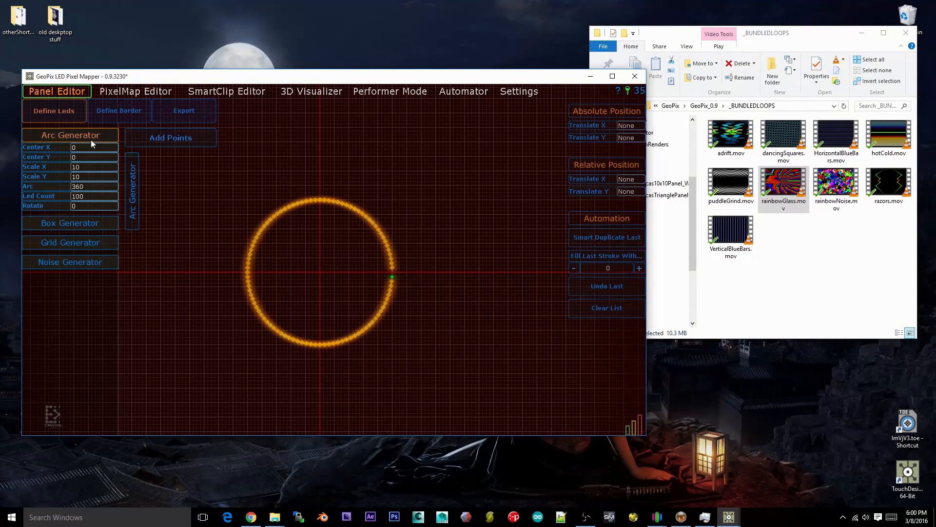
click(97, 197)
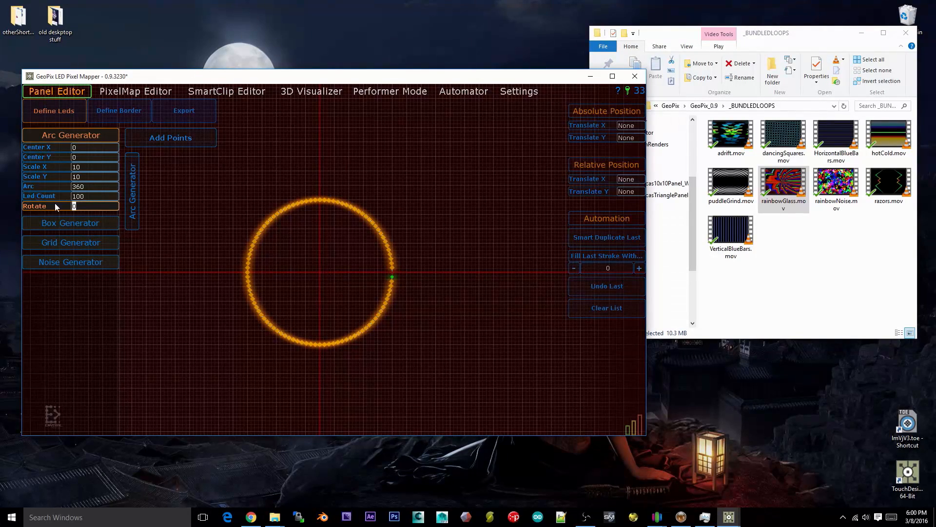
key(Return)
middle_drag(348, 254, 368, 266)
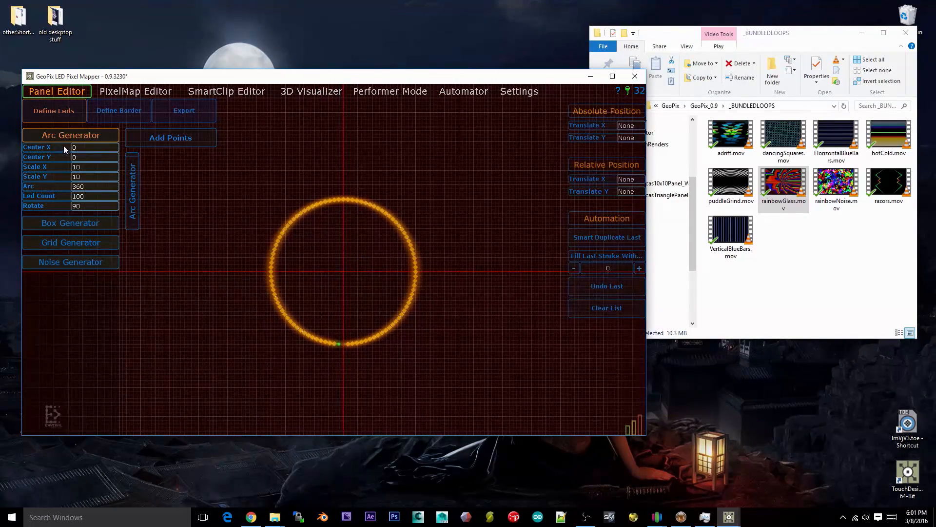
Set the arc's X and Y scale to 5 and add its points to the panel as LEDs.
click(88, 168)
text(5)
key(Return)
click(77, 177)
text(5)
key(Return)
middle_drag(375, 209, 373, 217)
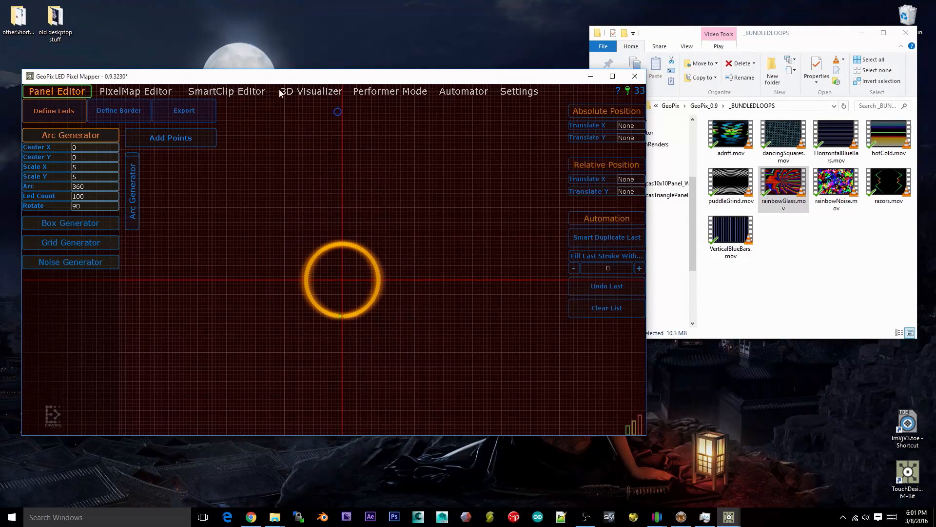
click(190, 112)
click(82, 112)
click(180, 140)
Draw a closed square border around the LED circle with corners at X and Y values of 3 and -3.
scroll(311, 312, up, 6)
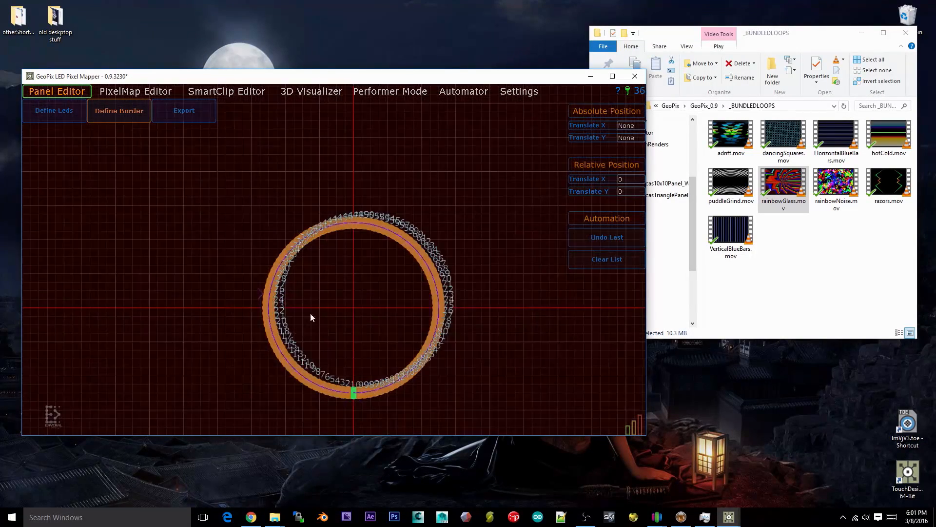
middle_drag(380, 330, 370, 269)
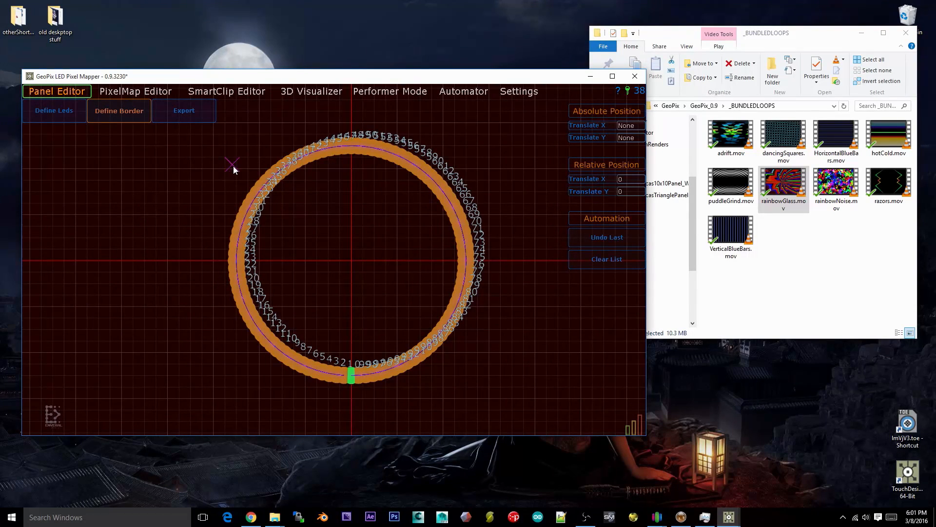
middle_drag(233, 166, 239, 193)
click(218, 151)
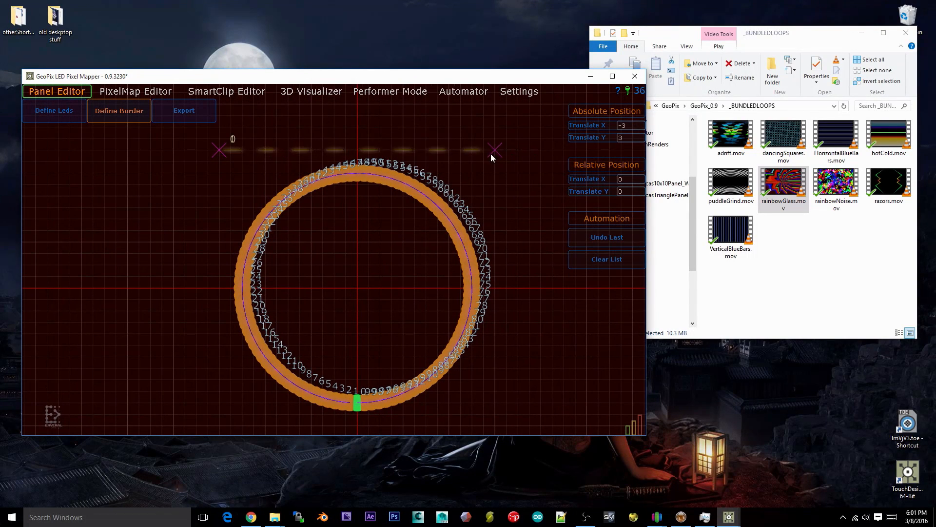
click(494, 151)
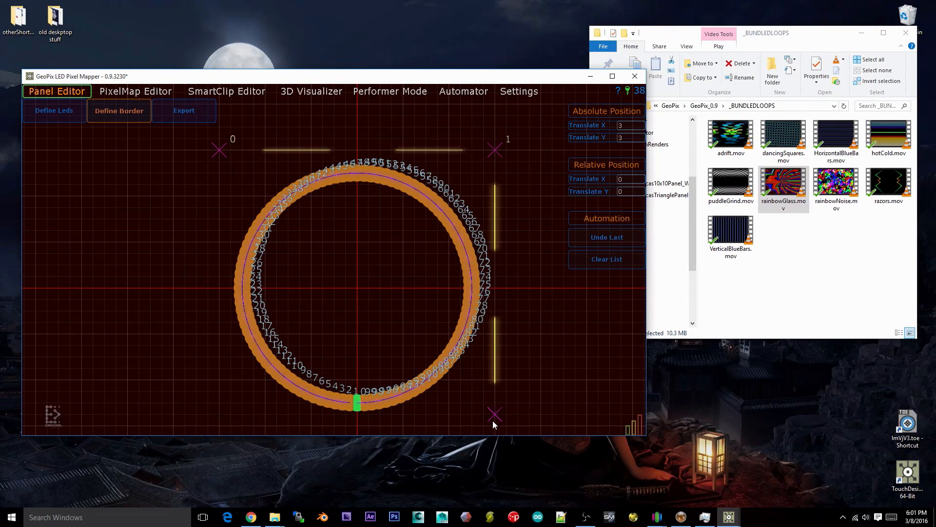
click(495, 424)
click(220, 424)
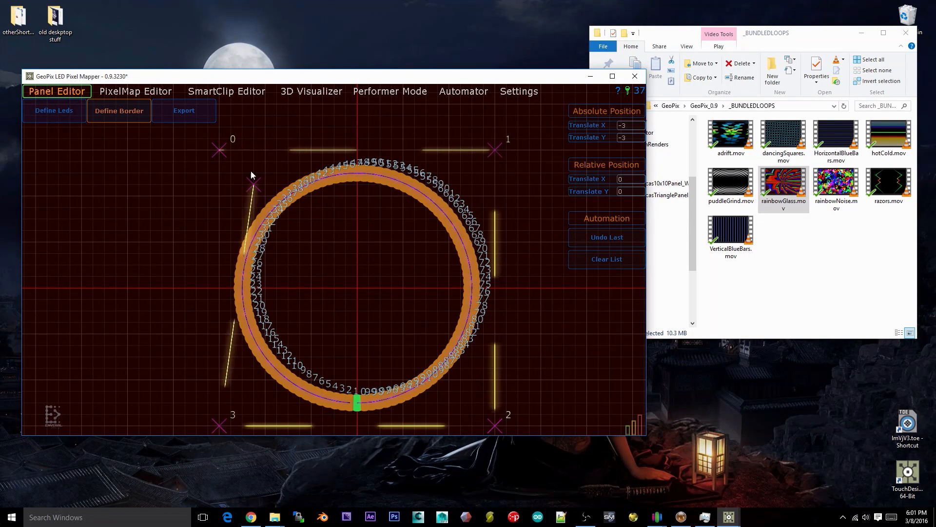
click(217, 151)
Name the panel 100Circle and export its panel definition.
click(183, 111)
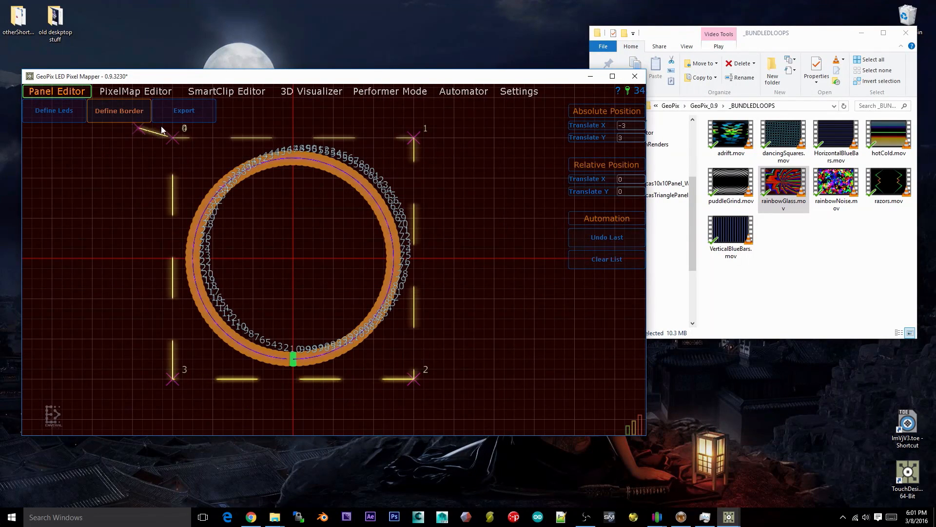
click(567, 115)
text(1)
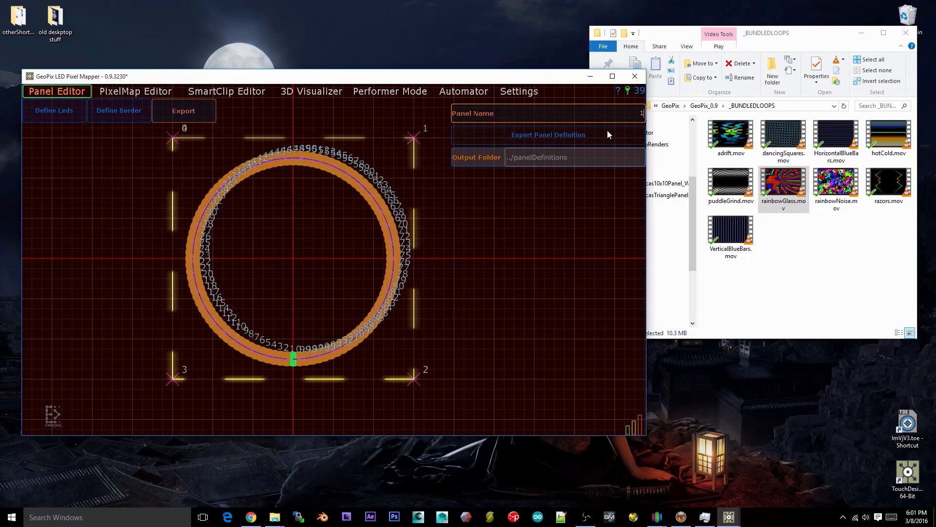
text(00Circle)
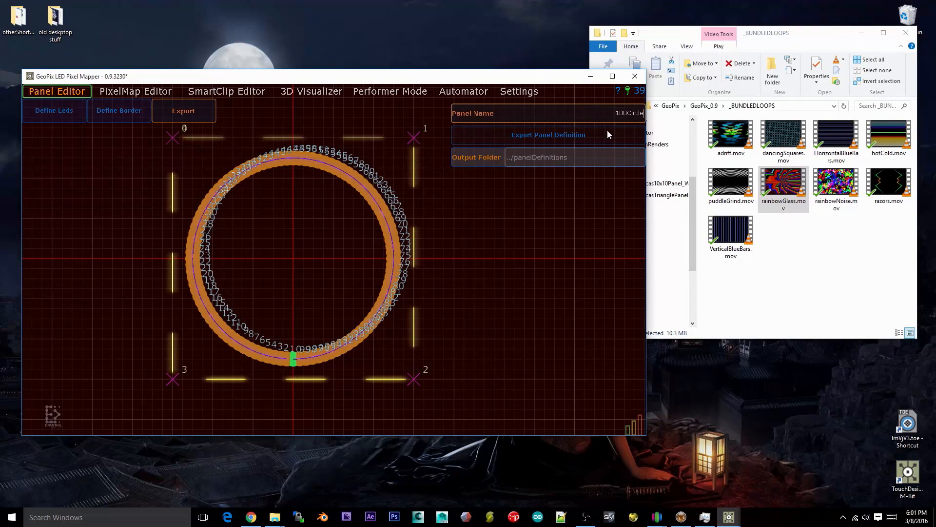
key(Return)
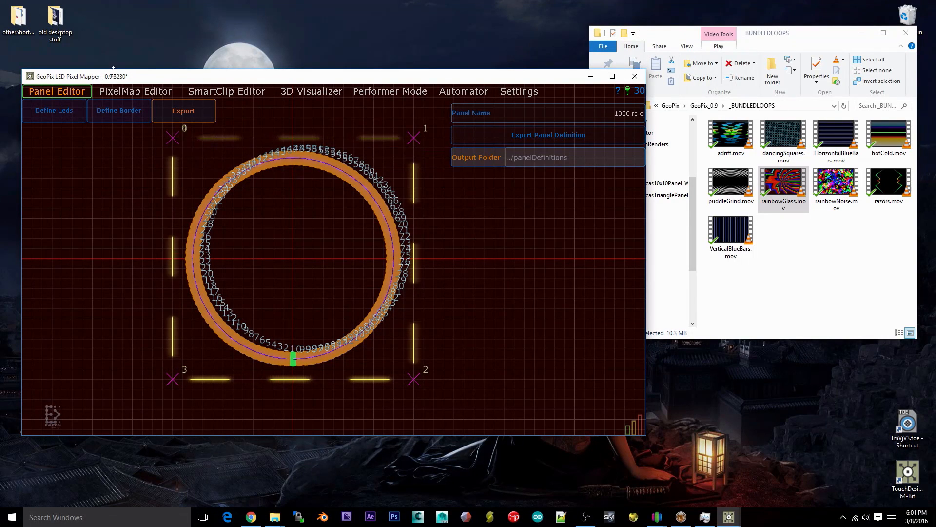
In the PixelMap Editor, make the circle panel and then other panel definitions the active panel in turn.
click(135, 91)
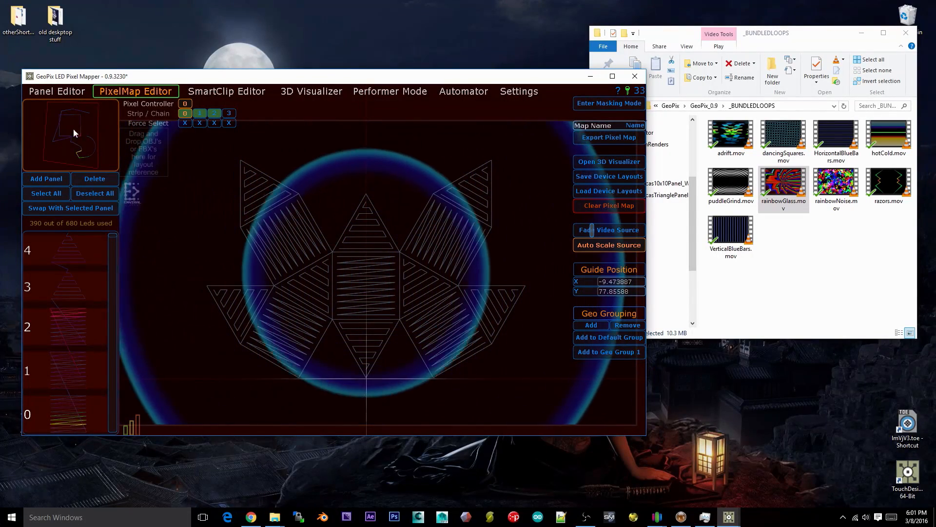
middle_drag(358, 194, 349, 220)
right_drag(349, 220, 350, 271)
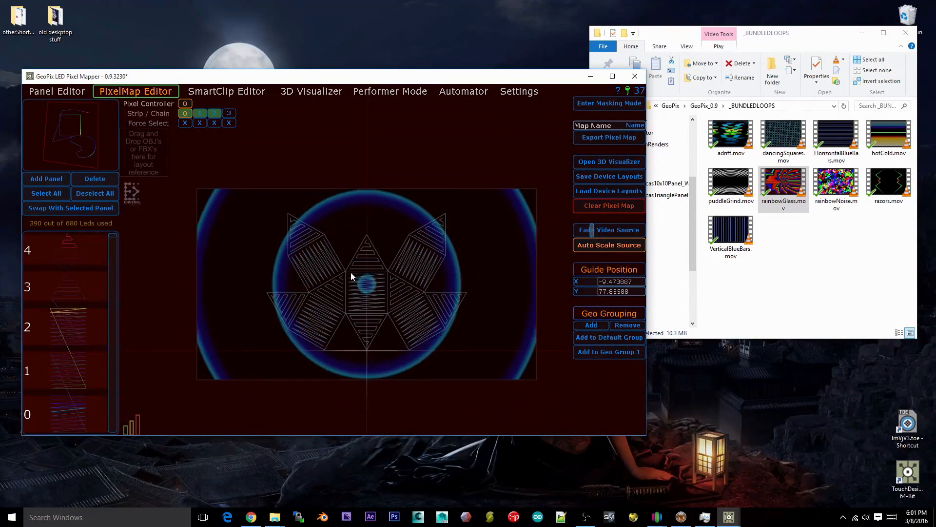
click(98, 137)
click(308, 183)
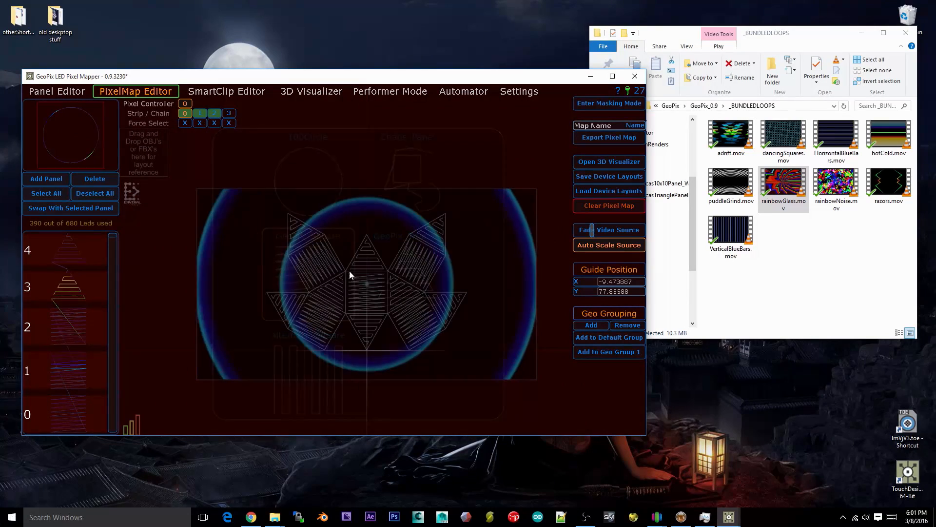
click(104, 131)
click(391, 177)
click(102, 139)
click(317, 279)
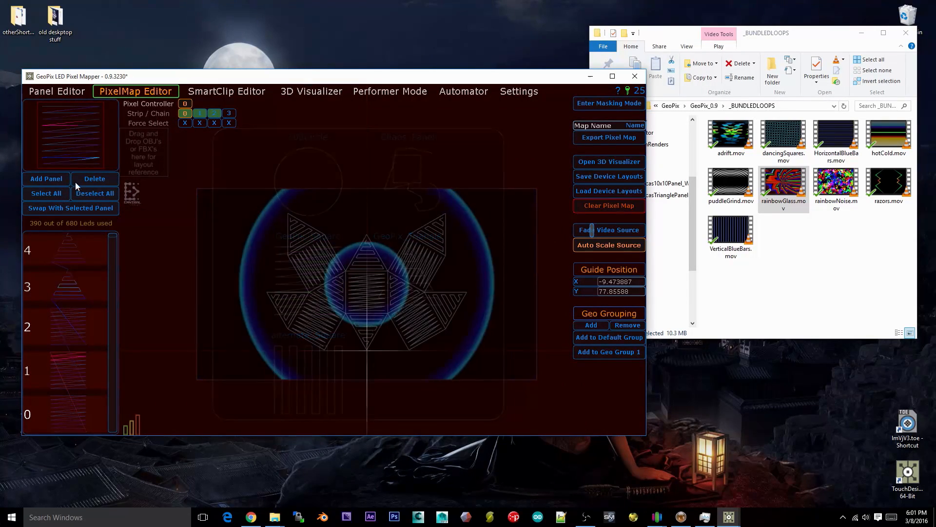
Select the circle panel, add it to the pixel map and place it above the lotus-shaped layout.
click(78, 146)
click(291, 180)
key(a)
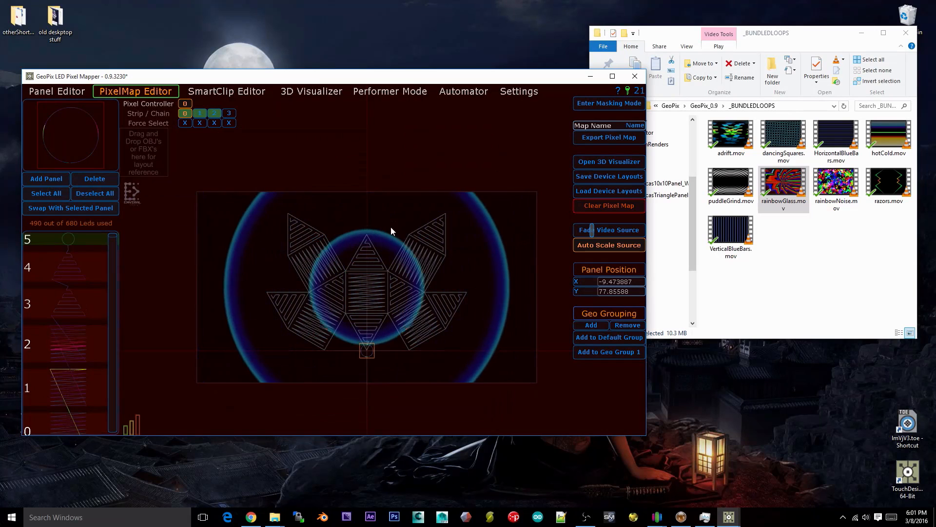
drag(390, 227, 377, 131)
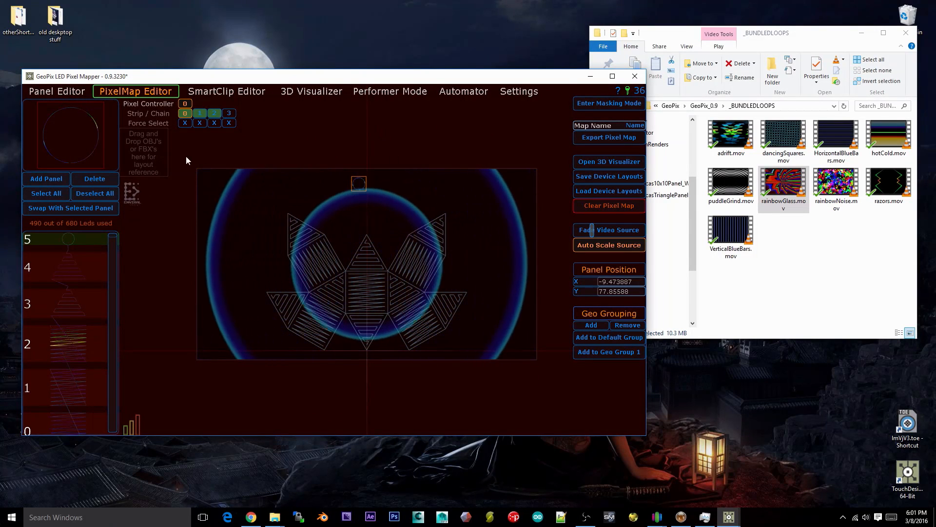
Return to the Panel Editor and clear the circle's LEDs and its border.
click(64, 90)
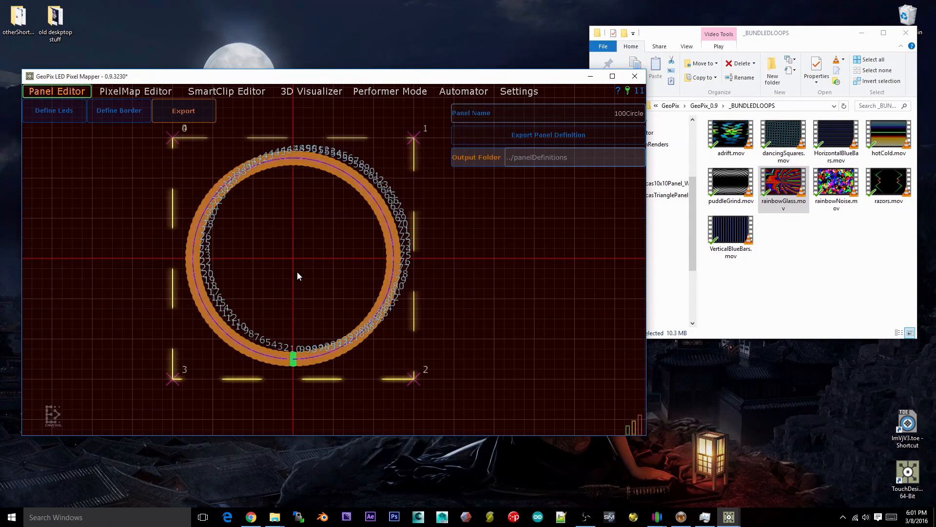
click(63, 116)
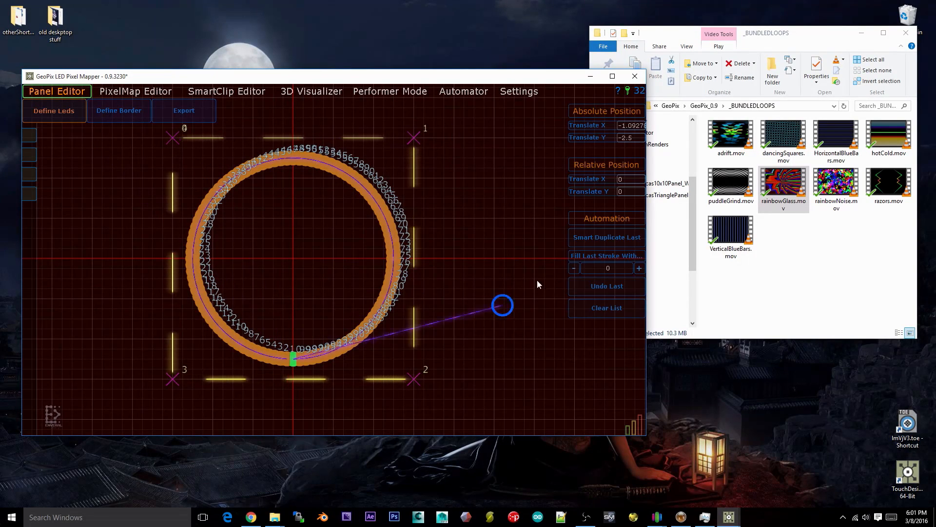
click(599, 308)
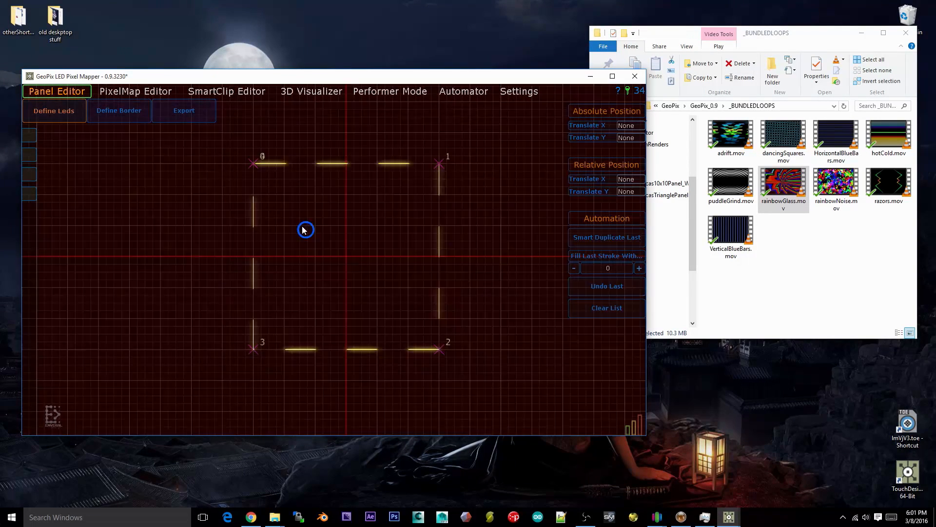
click(113, 110)
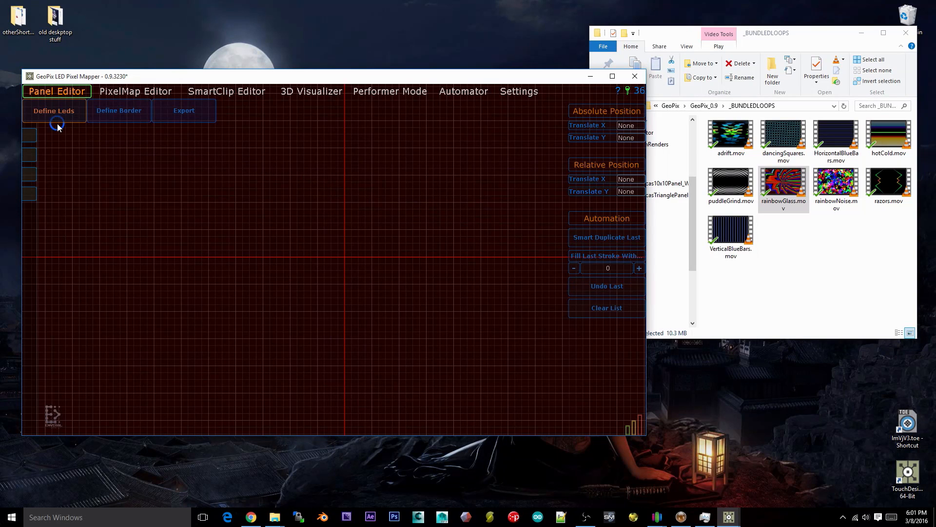
Generate a larger arc with X and Y scale 20 and add its points to the panel as LEDs.
click(71, 135)
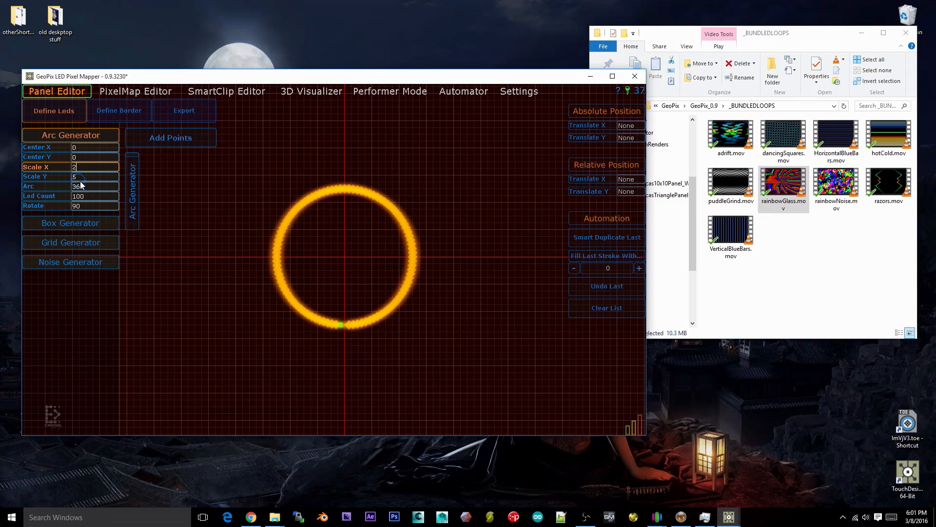
text(0)
key(Tab)
key(Return)
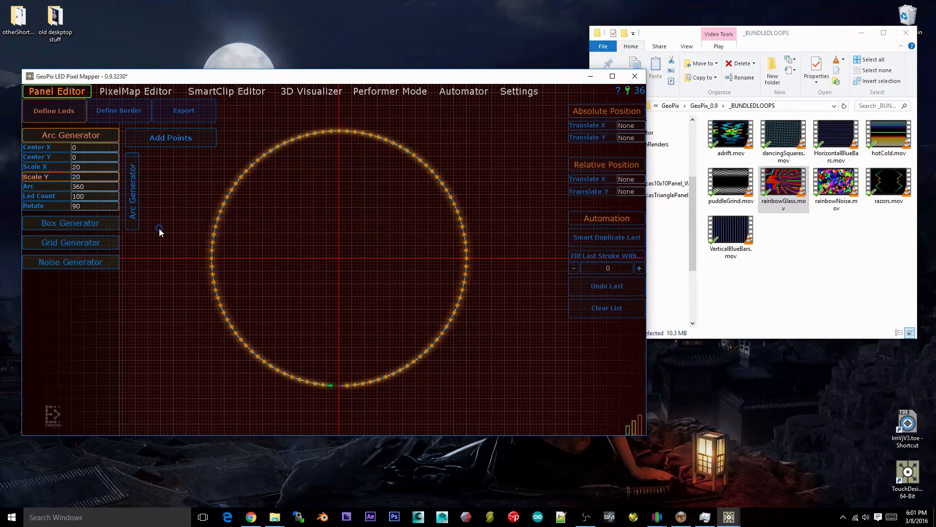
click(105, 112)
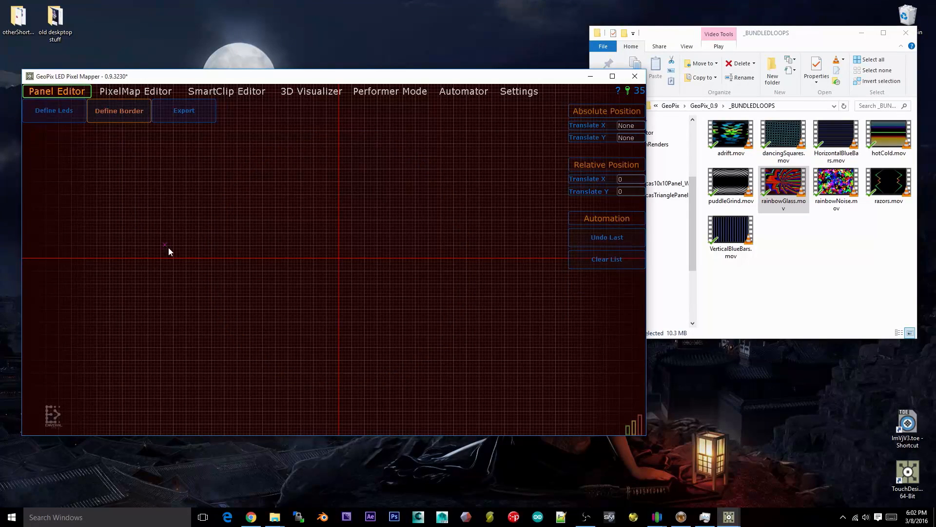
click(66, 113)
Draw a closed square border around the larger LED circle with corners at about 11 and -11 in X and Y.
click(124, 110)
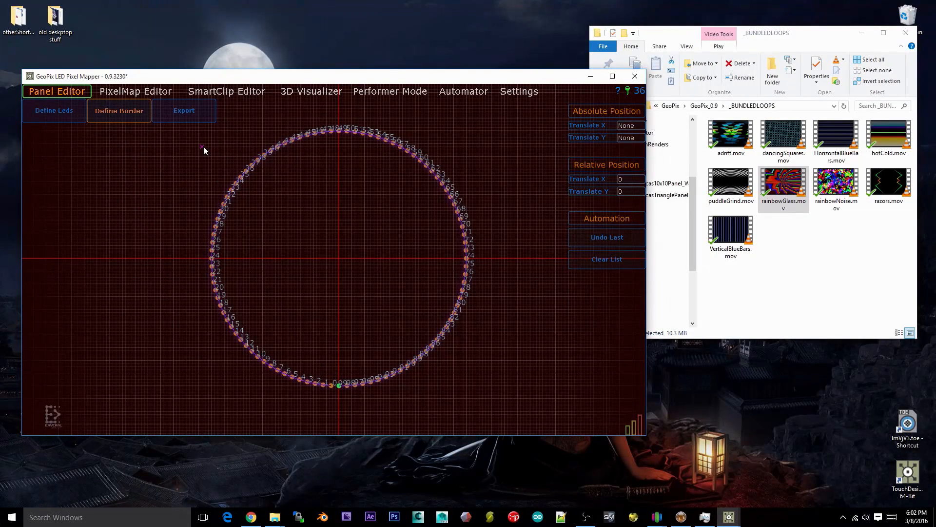
middle_drag(221, 156, 227, 177)
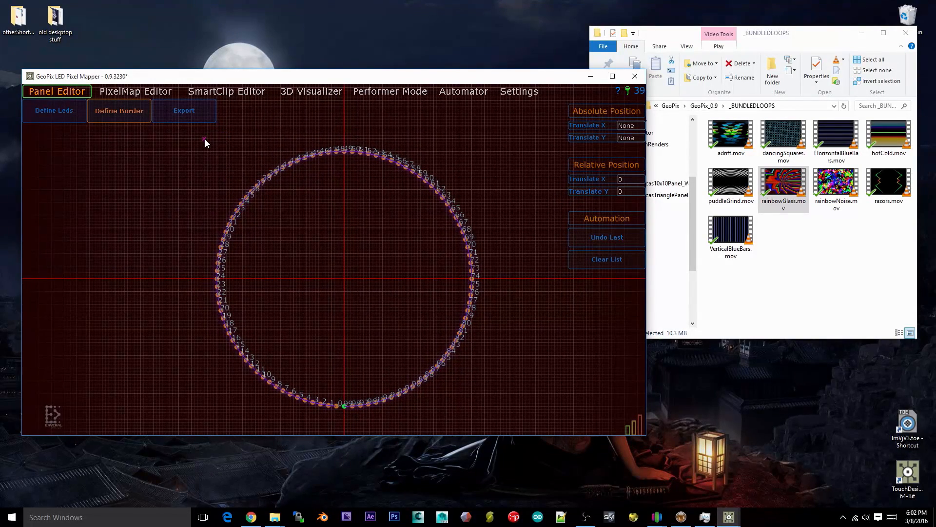
click(204, 139)
click(486, 139)
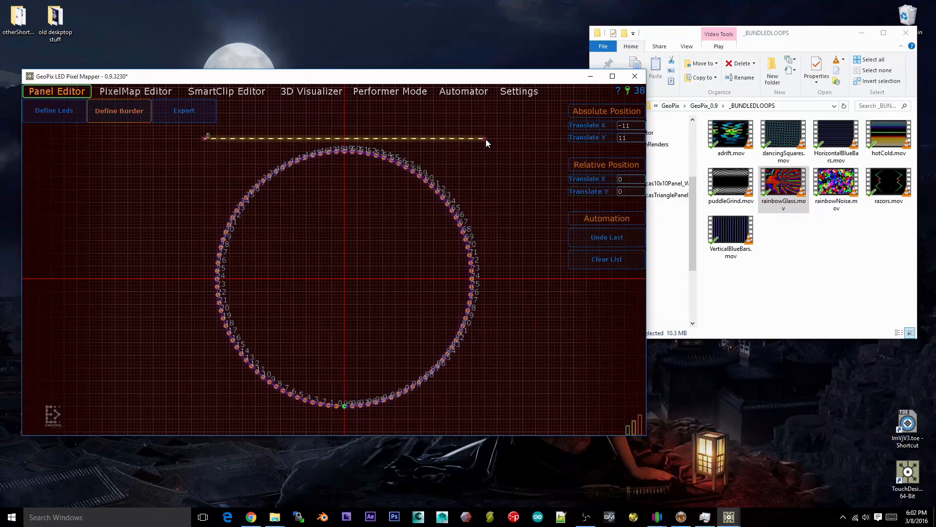
click(485, 418)
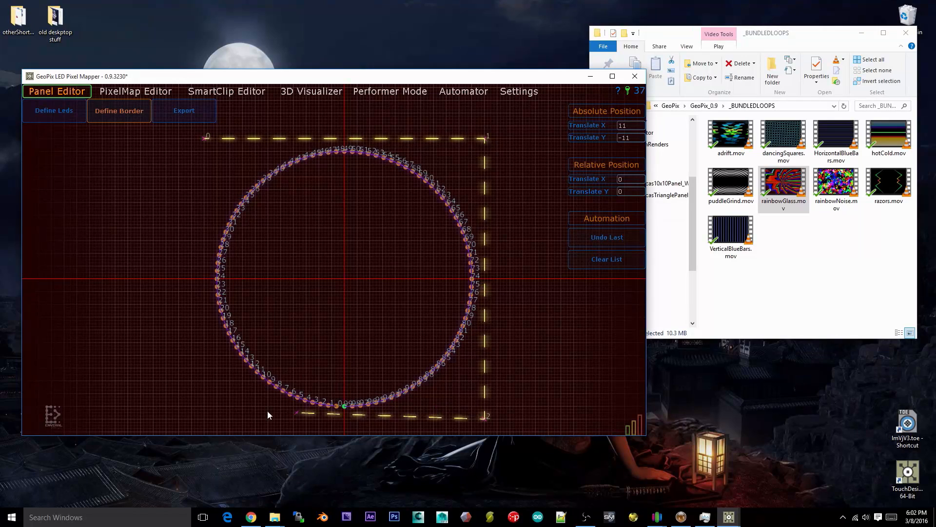
click(204, 415)
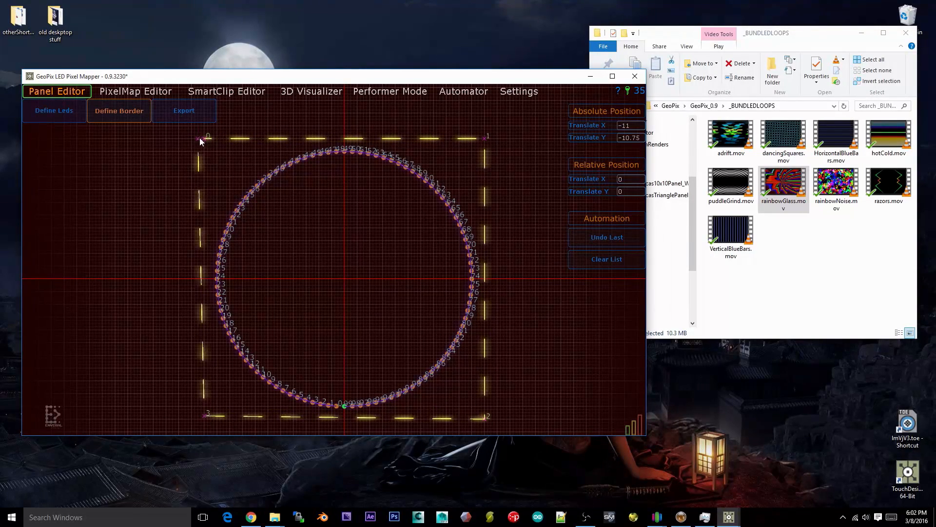
click(202, 138)
Export the enlarged circle panel as 100Circle and add it to the layout in the PixelMap Editor.
click(191, 117)
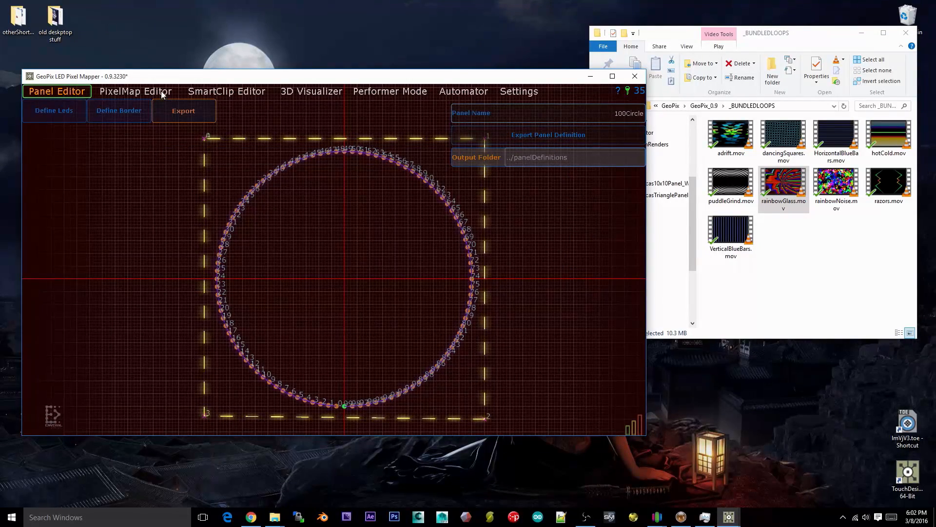
click(141, 91)
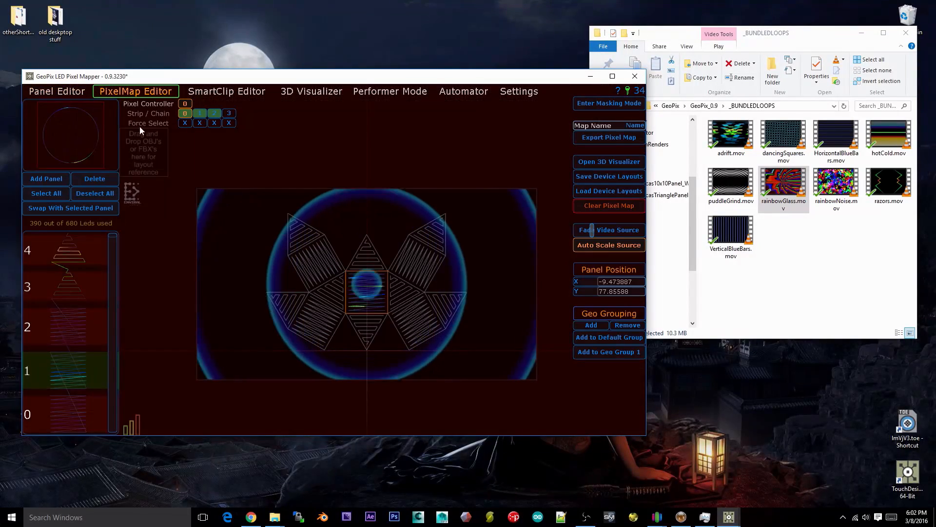
click(55, 181)
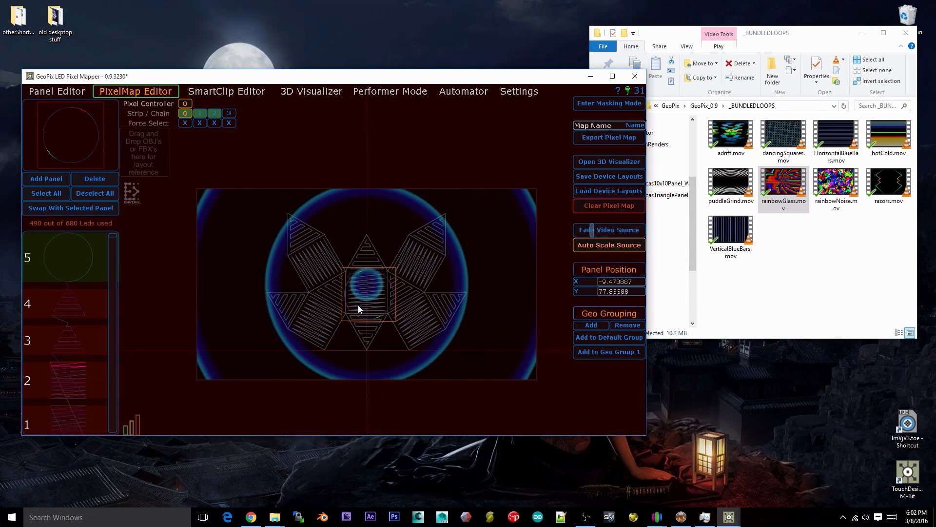
Remove the oversized circle panel from the pixel map and clear the circle's LEDs in the Panel Editor.
click(353, 195)
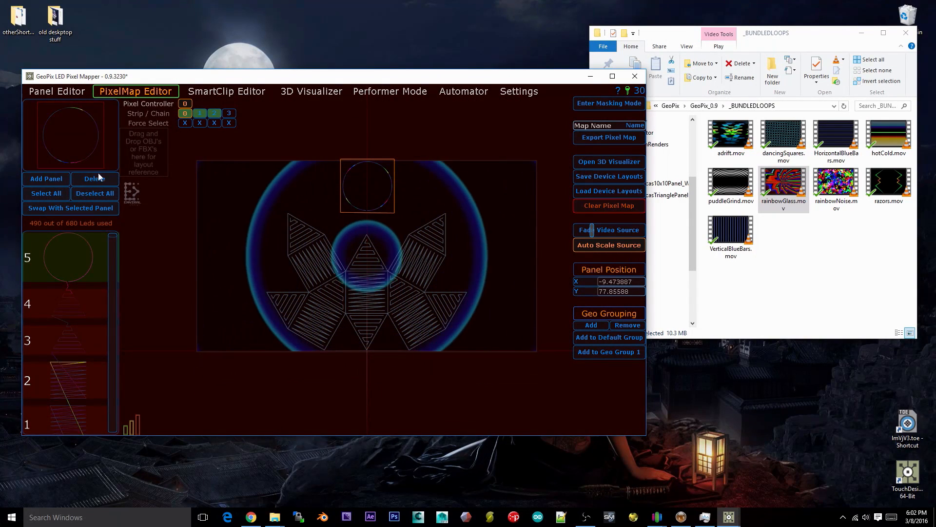
click(71, 92)
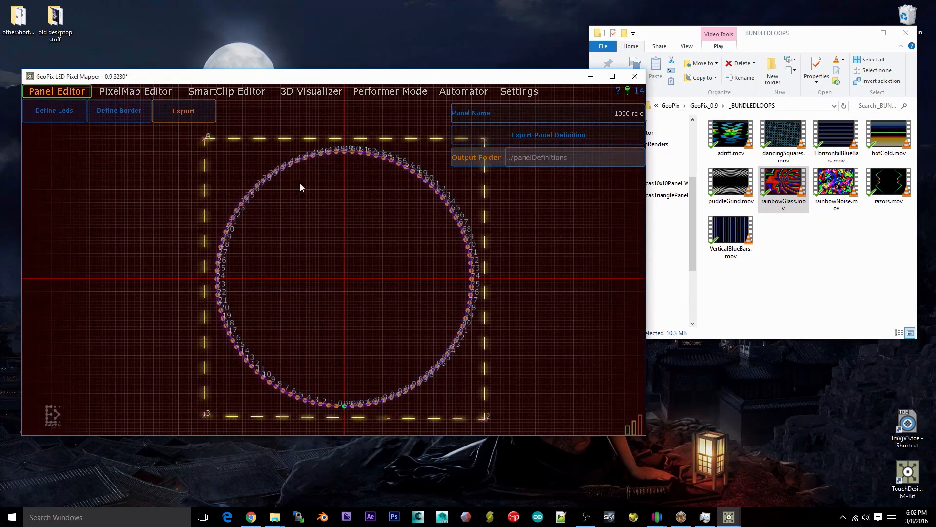
click(73, 112)
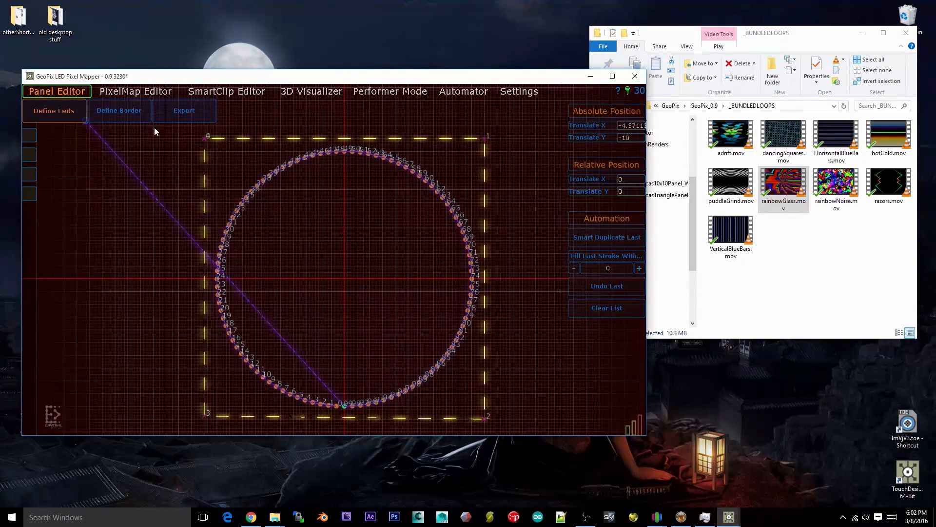
click(616, 309)
Generate an arc with X and Y scale 15 and add its points to the panel as LEDs.
mouse_move(35, 153)
click(43, 136)
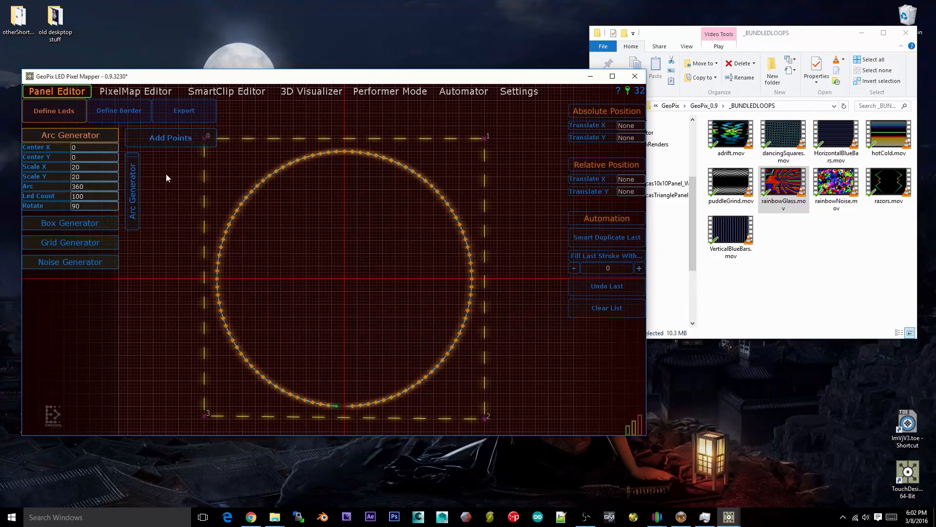
click(89, 165)
text(15)
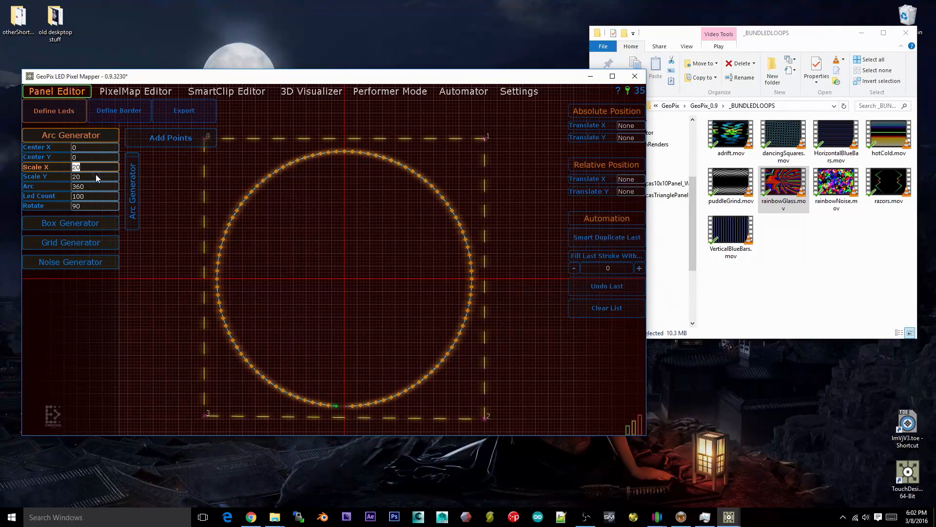
click(42, 177)
text(15)
key(Return)
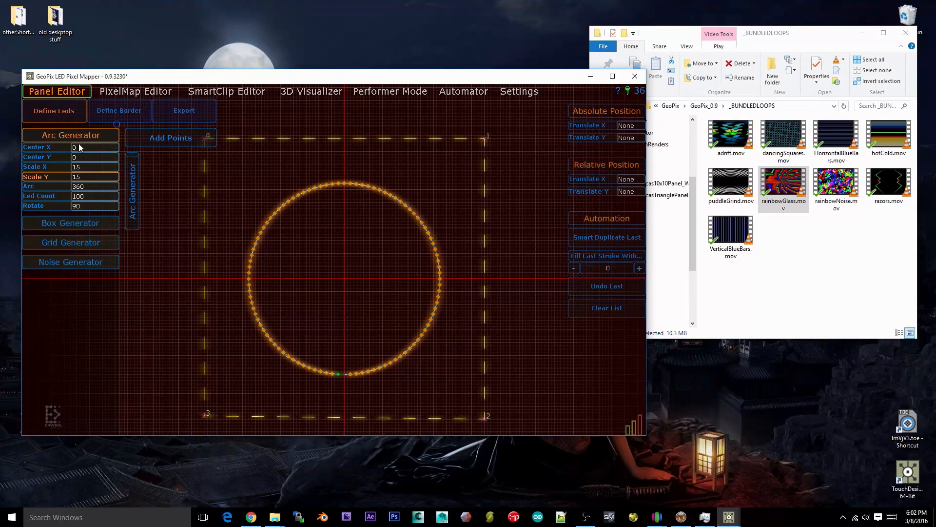
click(140, 137)
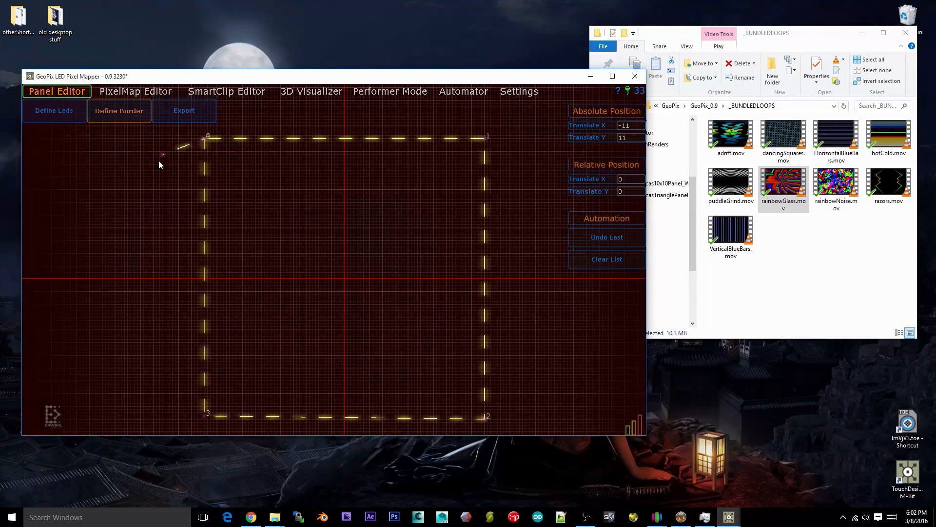
Replace the old border with a closed square one around the LED circle, with corners at 8 and -8 in X and Y.
click(119, 110)
click(77, 117)
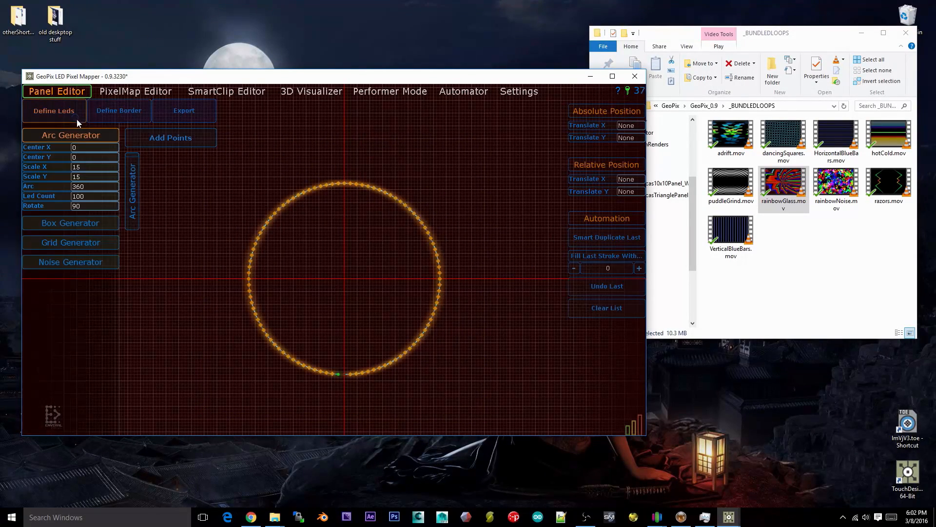
click(125, 116)
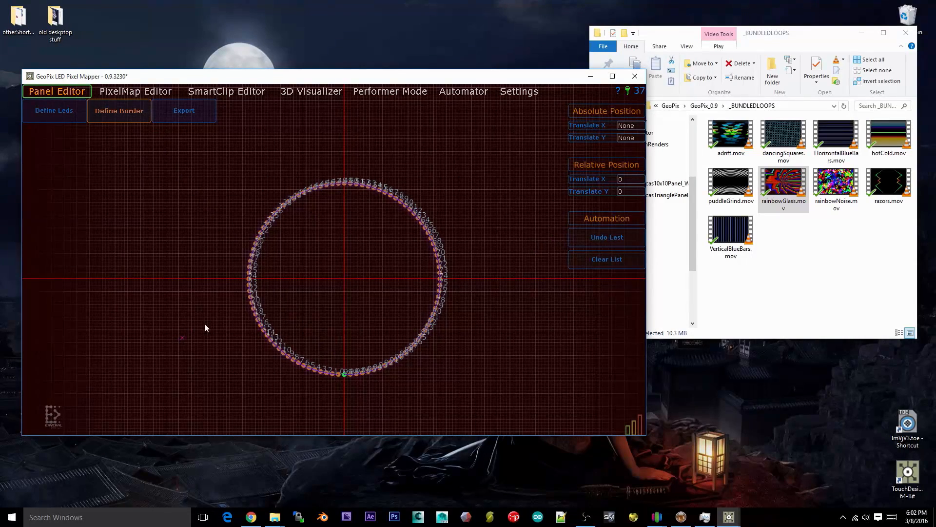
scroll(242, 267, up, 1)
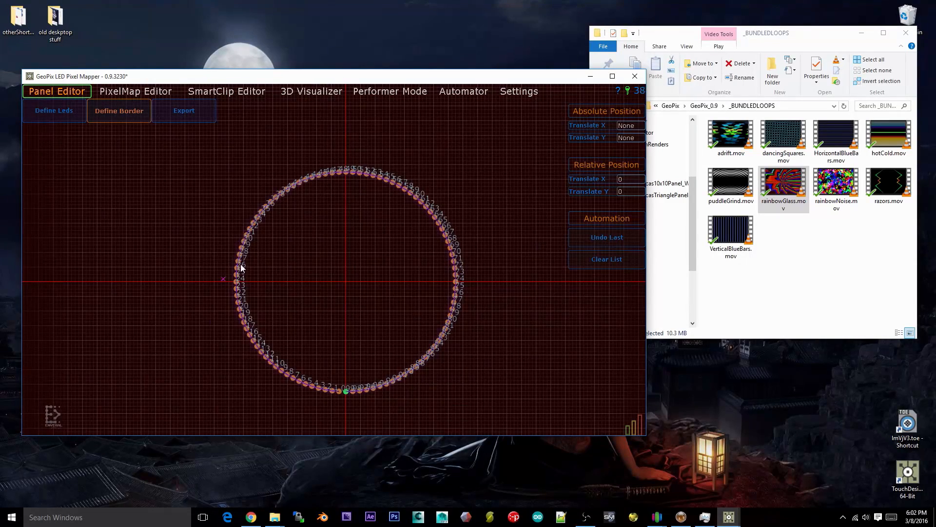
click(231, 165)
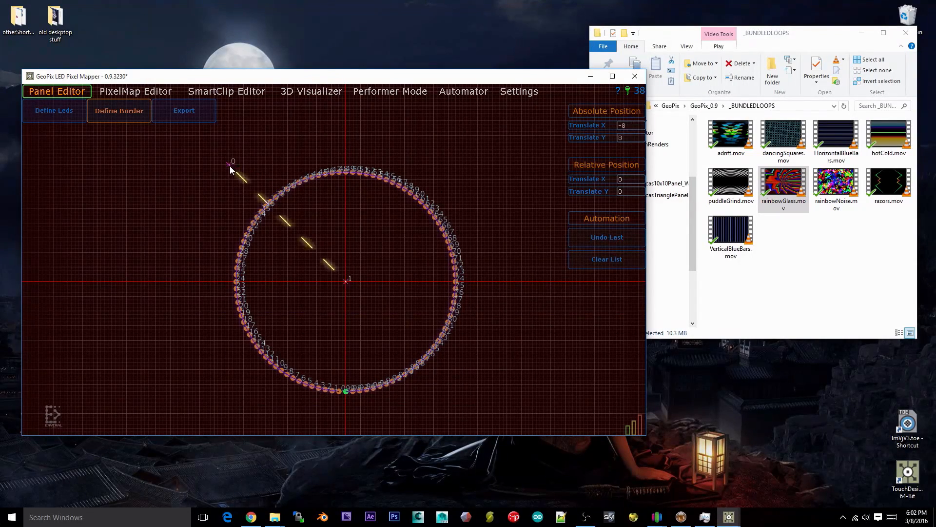
click(462, 165)
click(464, 399)
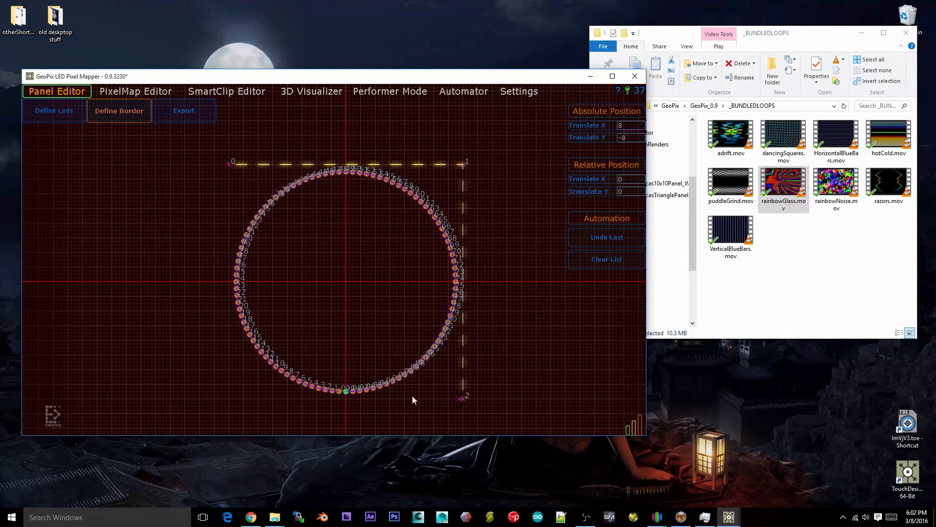
click(229, 398)
click(229, 166)
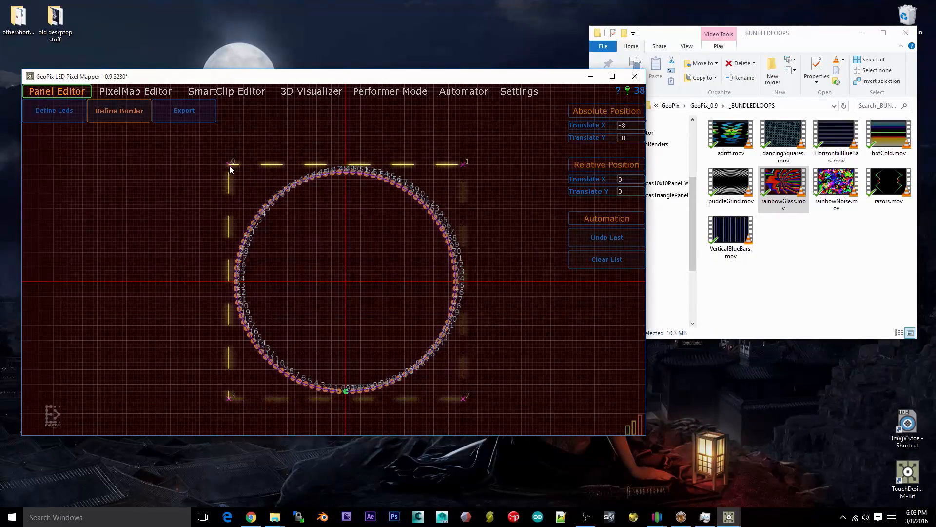
Export the resized circle panel as 100Circle and return to the PixelMap Editor.
click(173, 91)
click(57, 91)
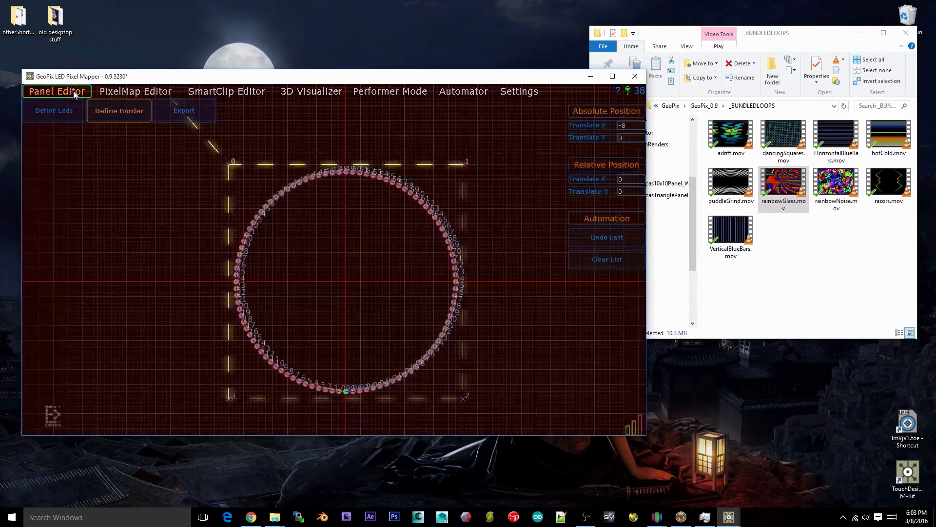
click(183, 111)
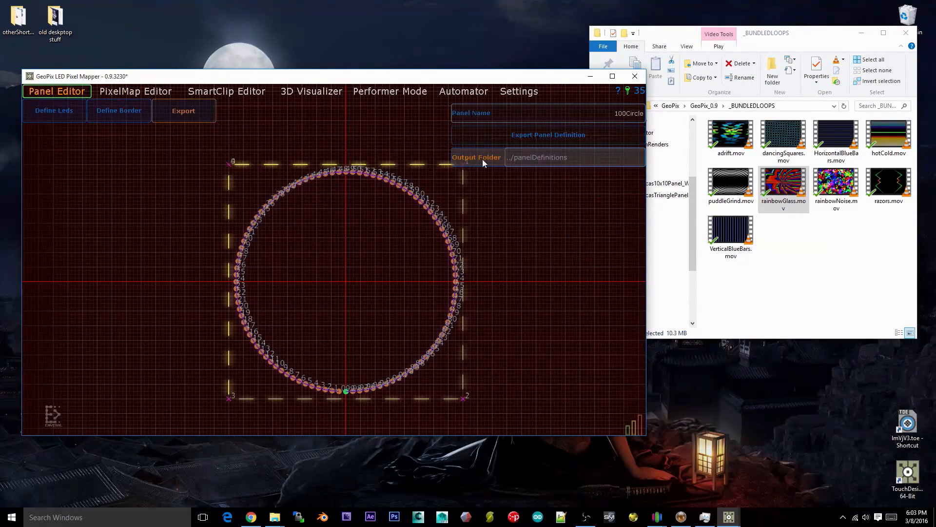
click(146, 91)
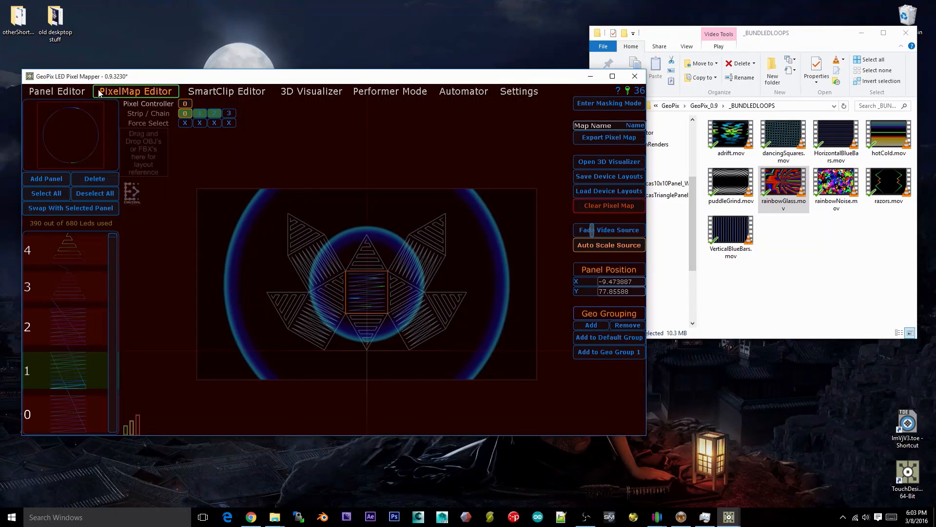
Place the 100Circle panel over the central square to check its fit, and delete it from the layout.
click(58, 177)
drag(371, 347, 369, 289)
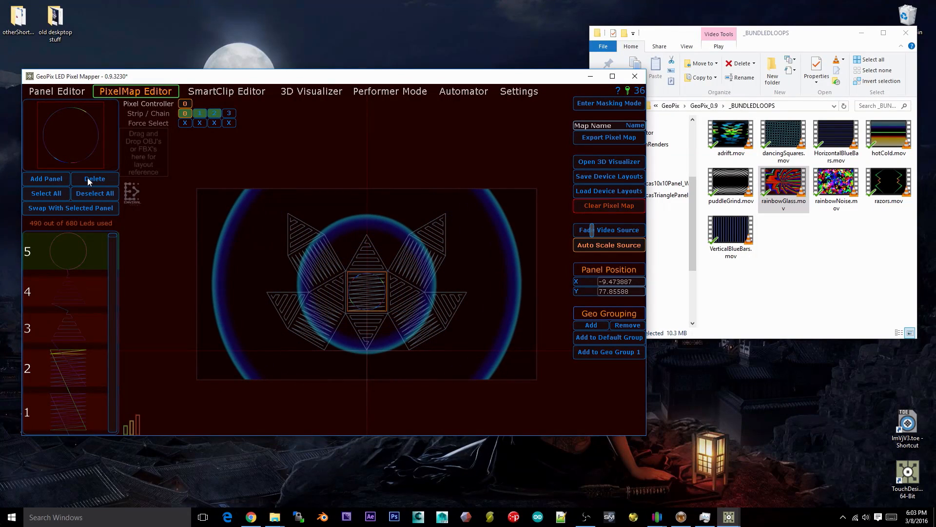
click(86, 179)
click(408, 322)
click(386, 297)
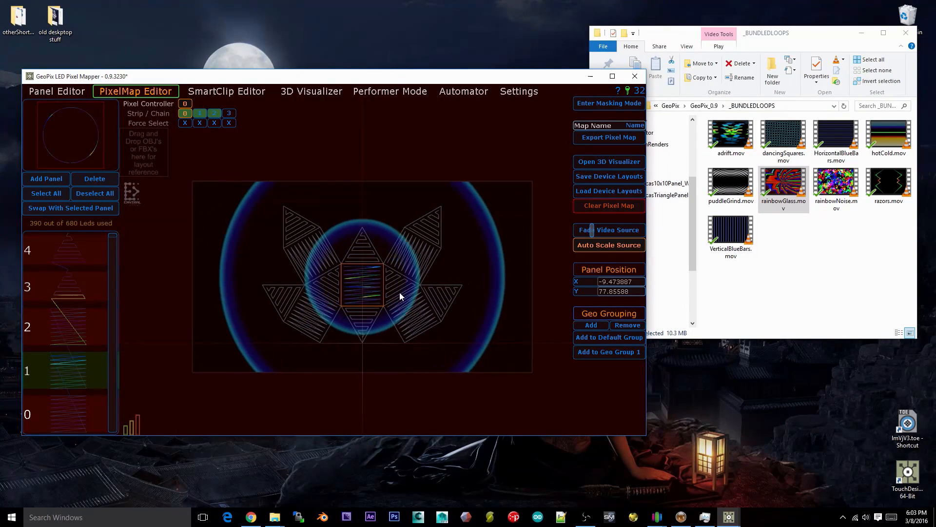
scroll(384, 286, up, 6)
scroll(385, 285, down, 3)
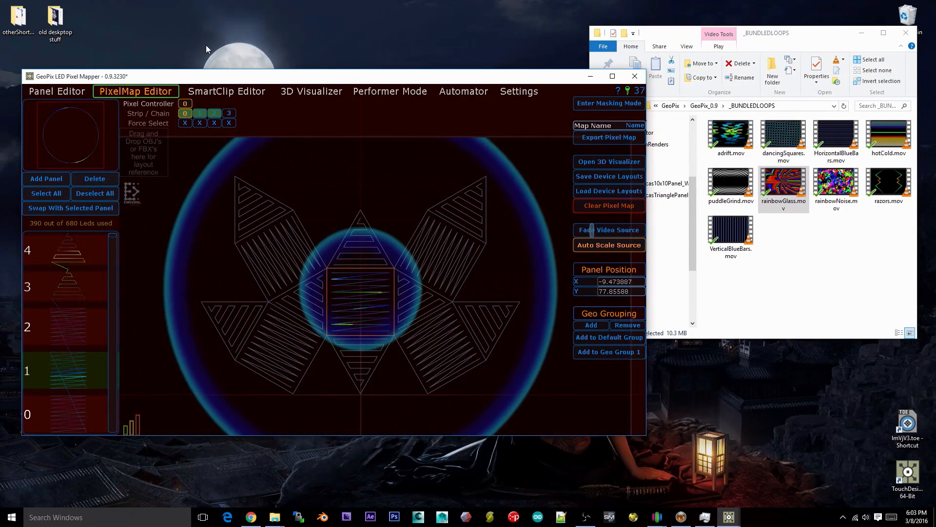
Examine the maps offered in the SmartClip Editor and the panels offered in the PixelMap Editor.
click(227, 91)
click(75, 222)
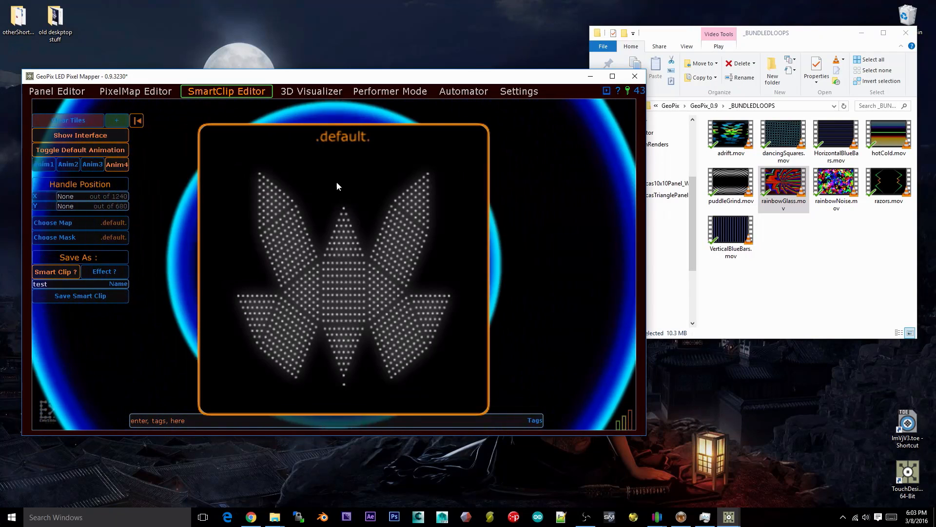
click(153, 93)
click(104, 161)
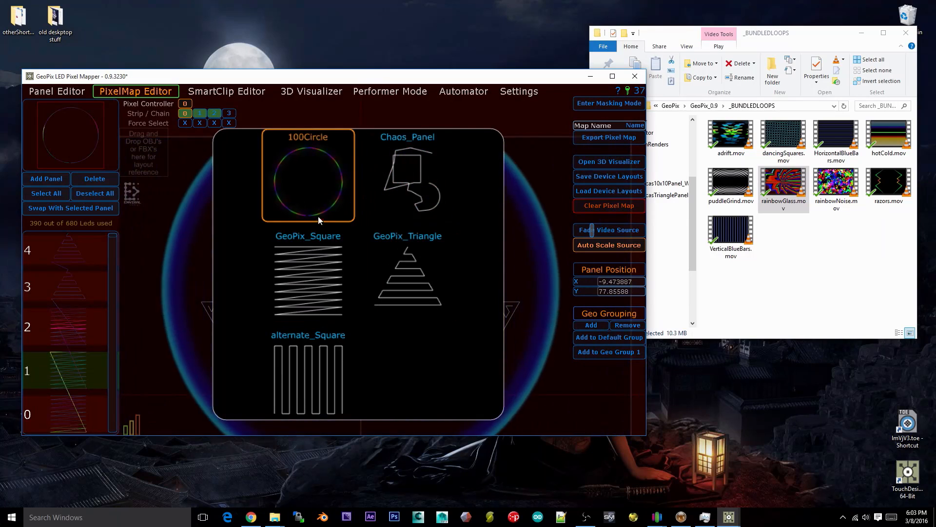
click(227, 93)
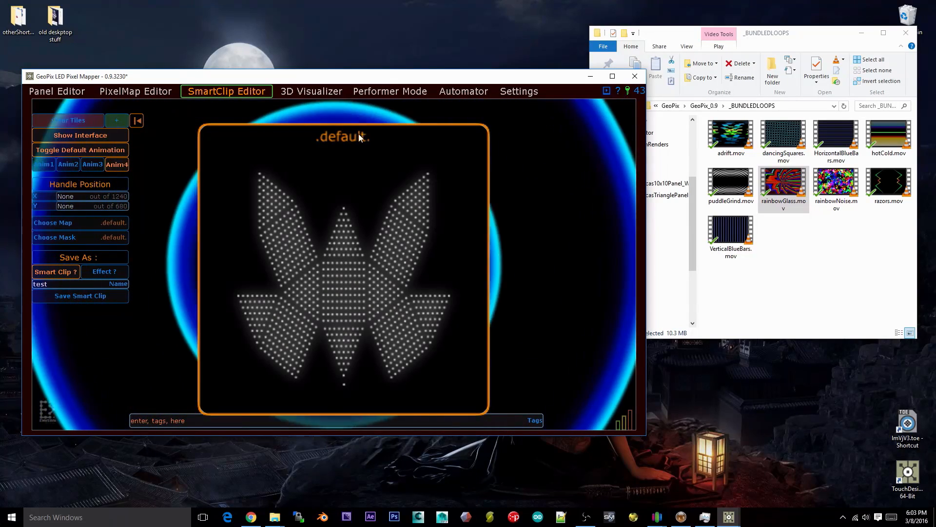
click(146, 91)
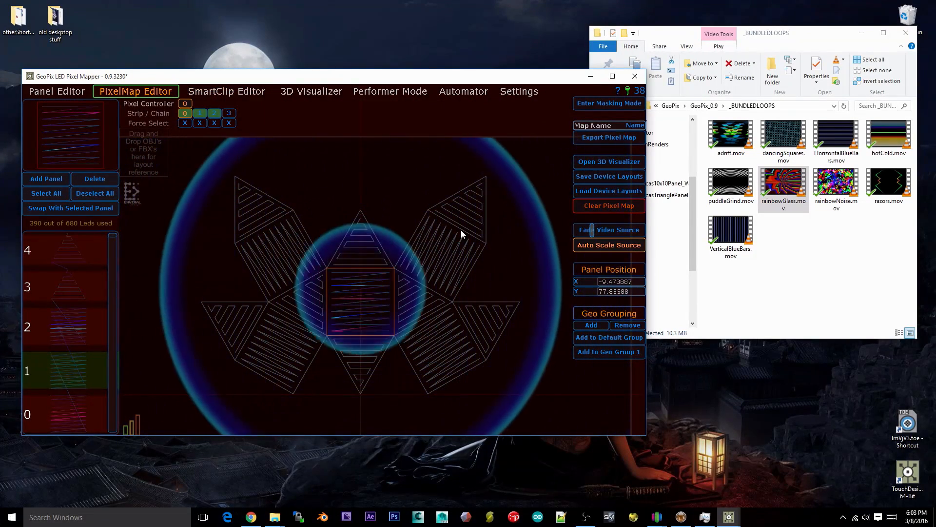
click(234, 92)
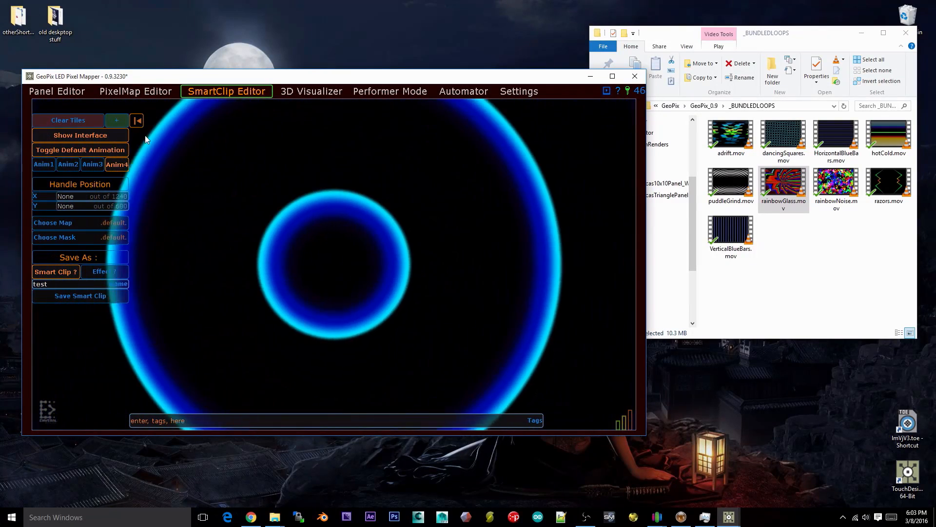
click(135, 91)
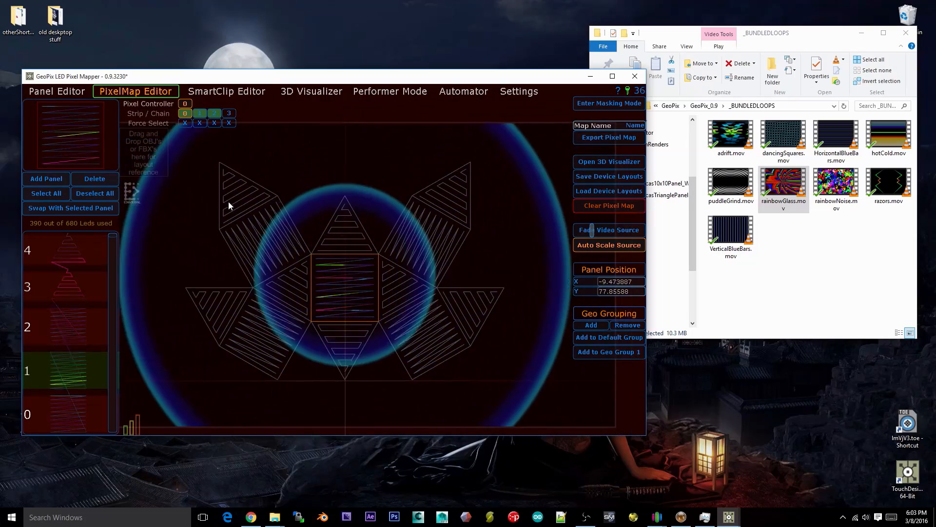
Swap square panels 0, 1 and 2 on strip 0 with the 100Circle panel.
middle_drag(295, 223, 303, 223)
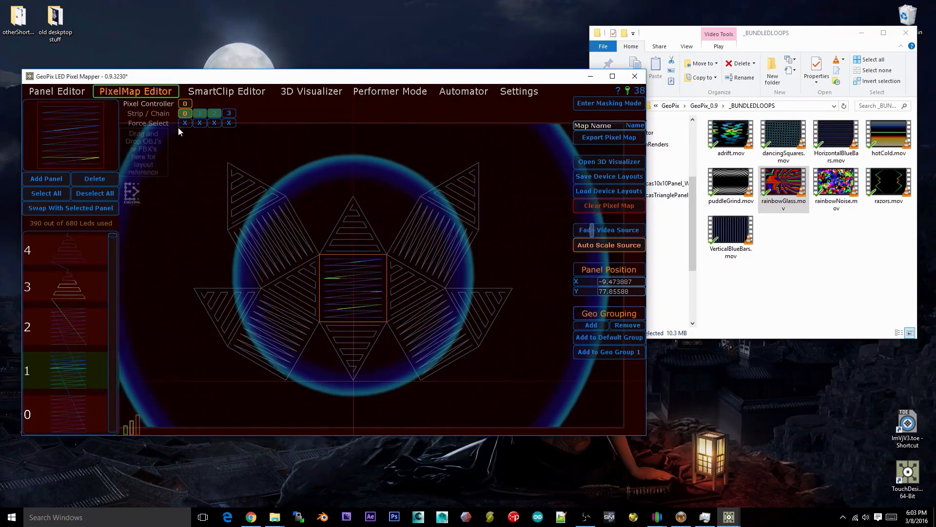
click(84, 403)
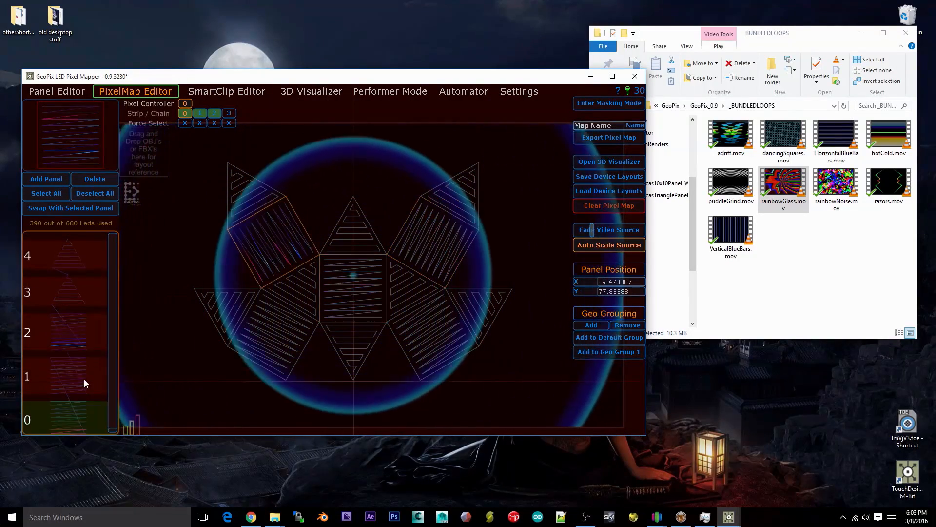
ctrl+click(85, 378)
ctrl+click(87, 335)
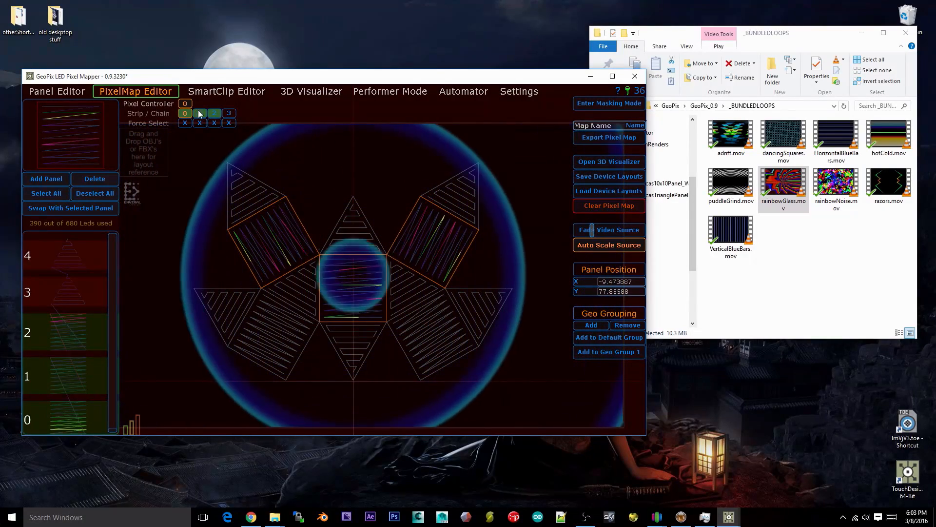
click(61, 148)
click(285, 182)
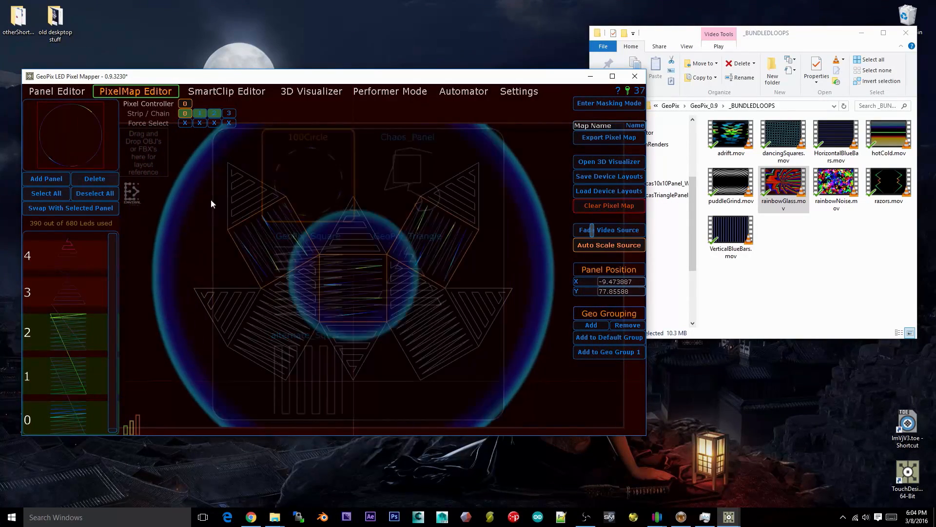
click(83, 210)
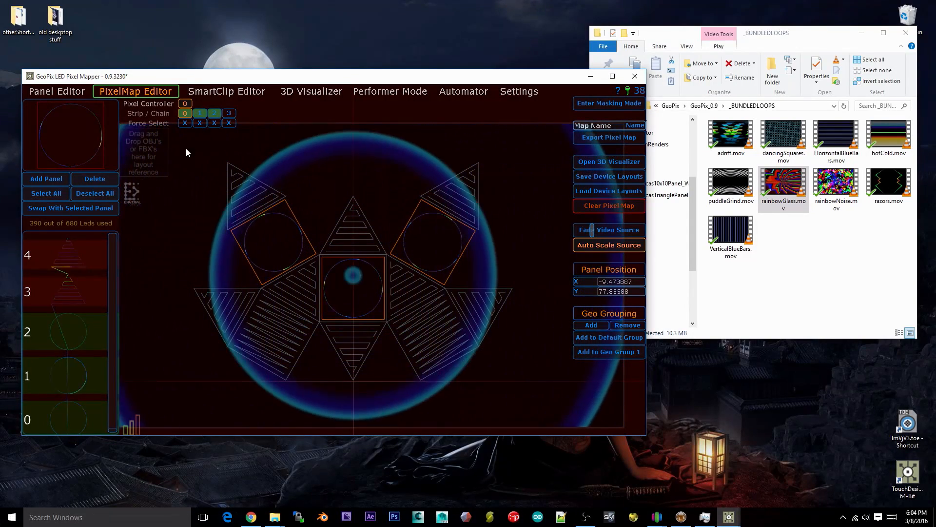
Swap square panels 3 and 4 on strip 1 with the 100Circle panel, and switch to strip 2.
click(199, 113)
click(83, 312)
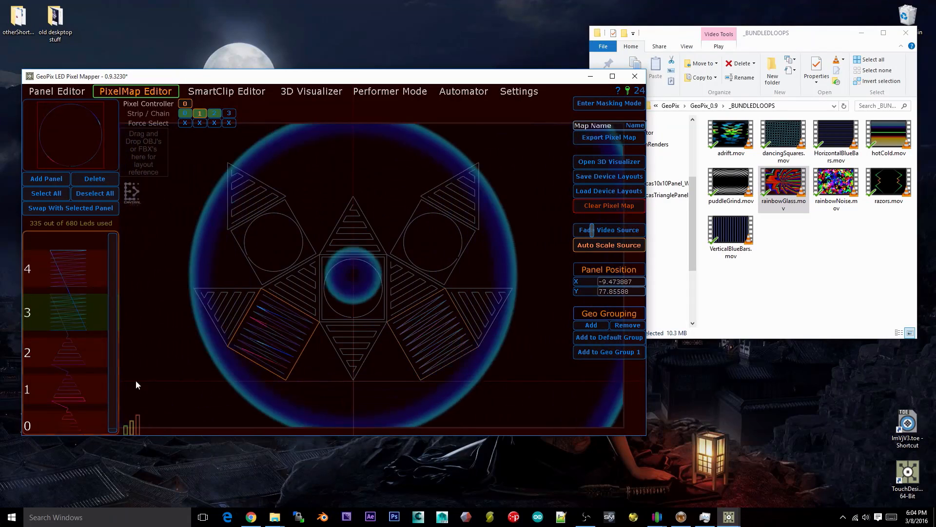
click(100, 208)
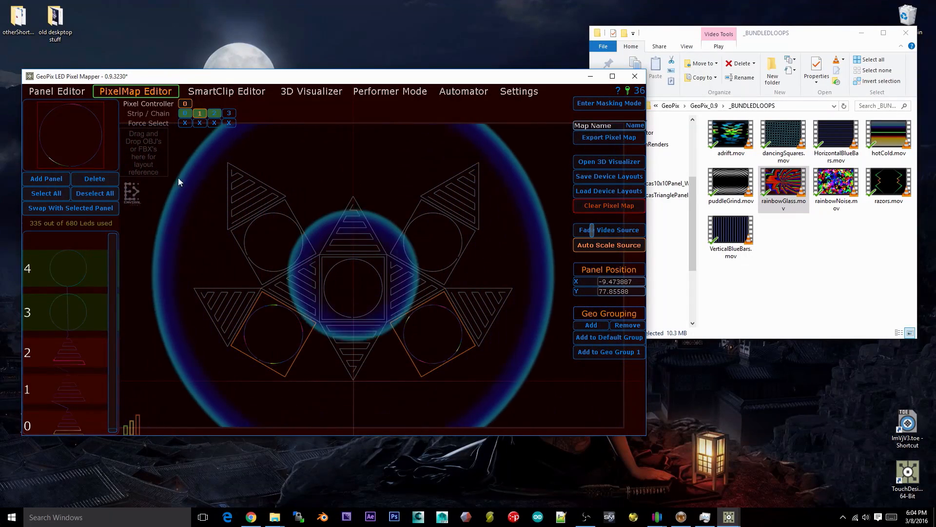
click(214, 113)
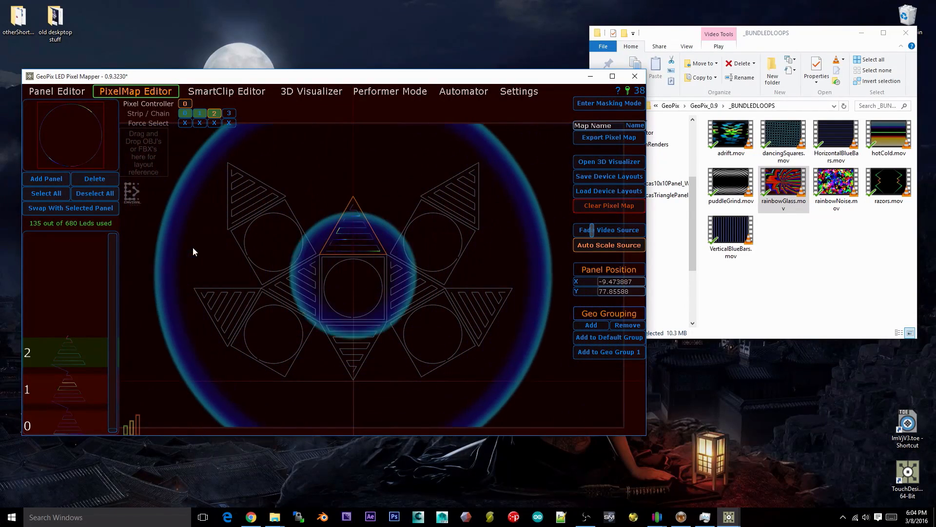
Clear the circle panel's border and all of its LED points in the Panel Editor.
click(57, 92)
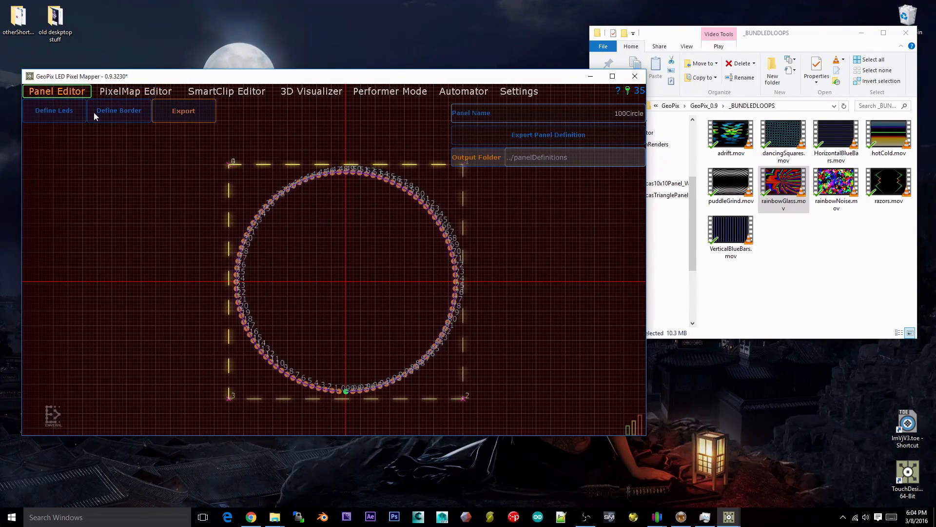
click(136, 113)
click(589, 258)
click(66, 106)
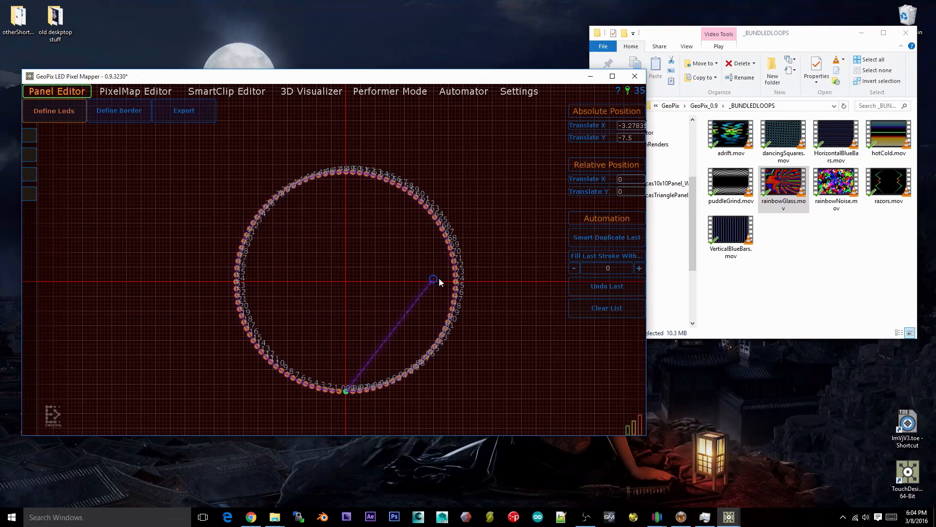
click(605, 304)
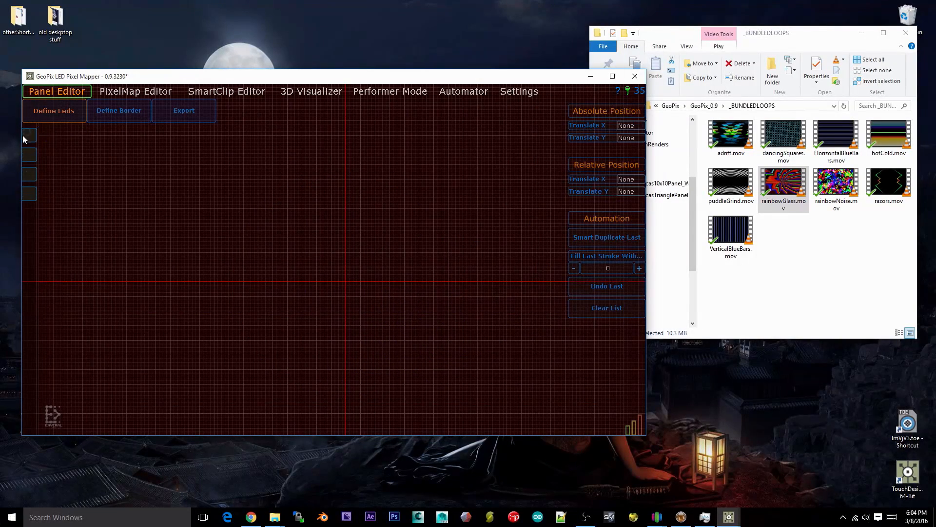
Set up the Noise Generator with Scale X 7, Scale Y 7 and an LED count of 45.
click(43, 138)
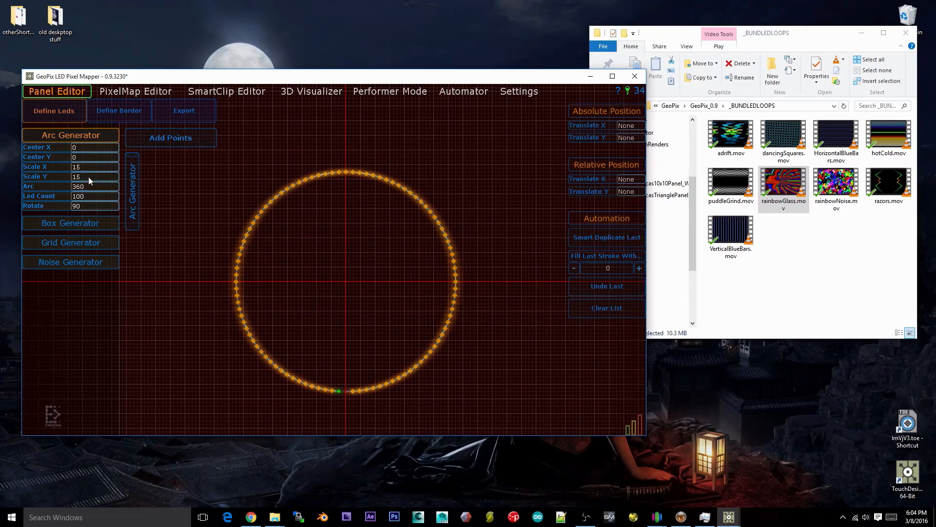
click(93, 193)
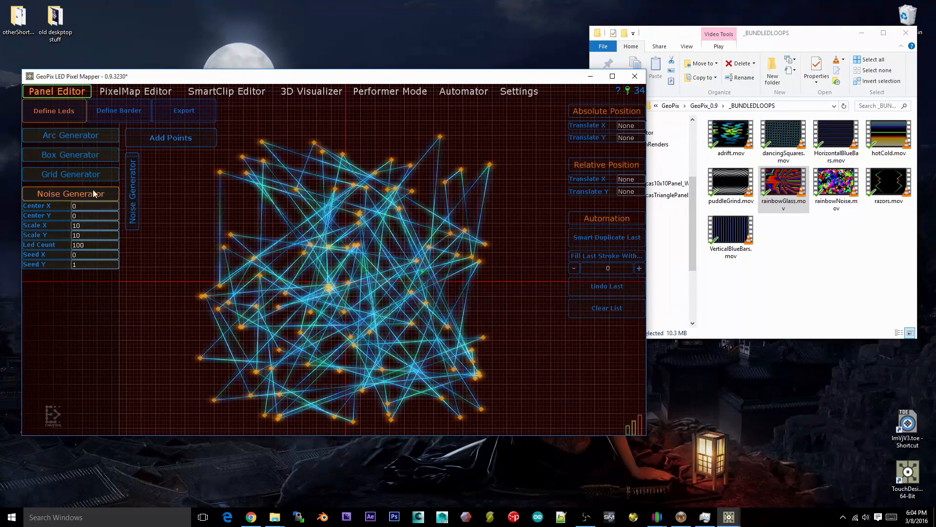
click(58, 225)
text(7)
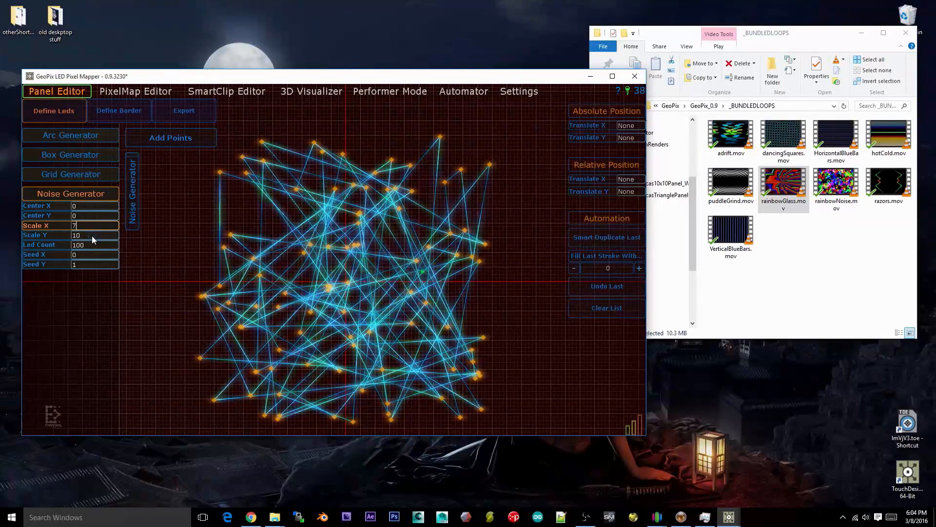
click(92, 235)
text(7)
key(Return)
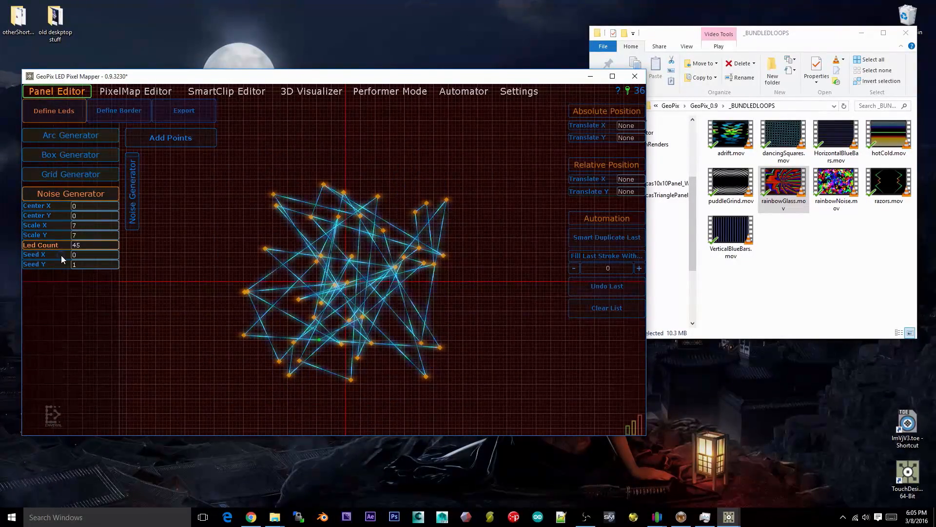
Try a Seed X of 1 for the noise pattern, and set it back to 0.
click(89, 256)
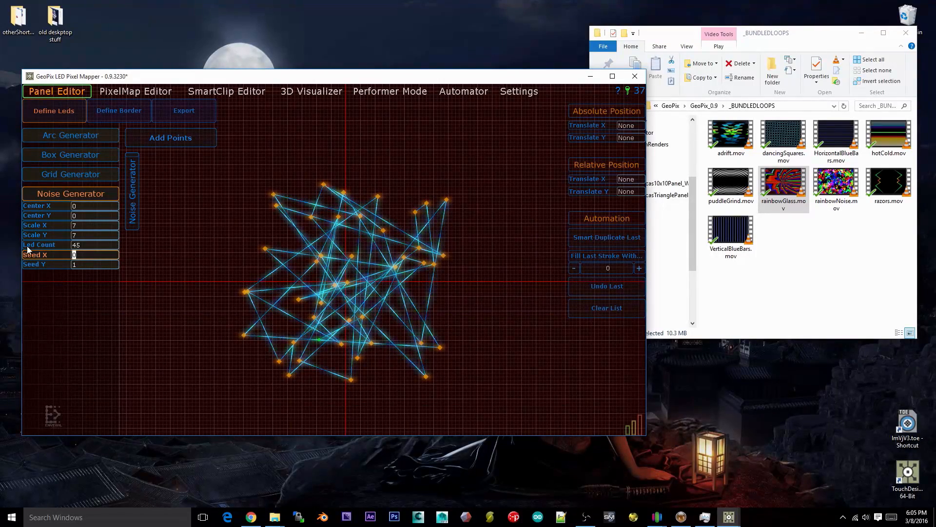
text(1)
key(Return)
drag(94, 252, 32, 258)
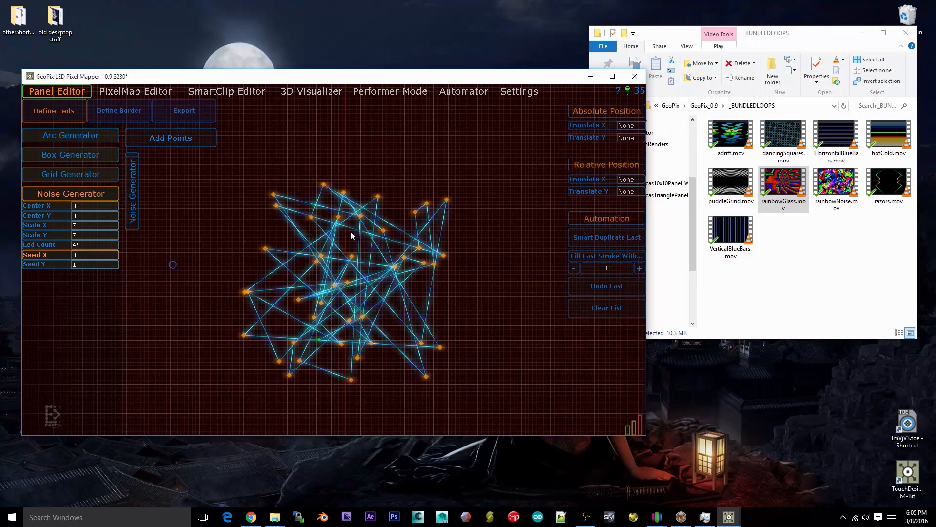
Add the generated noise points to the panel as its LEDs.
click(111, 112)
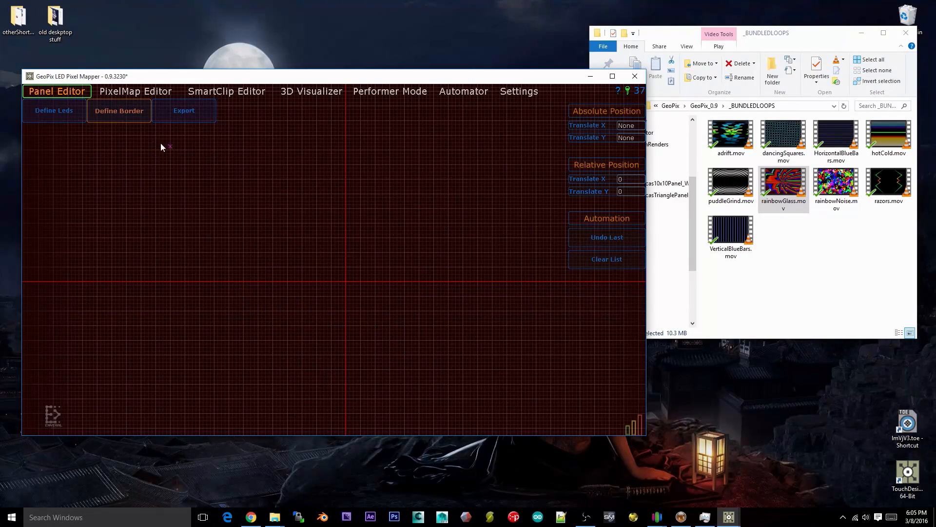
click(63, 112)
click(164, 138)
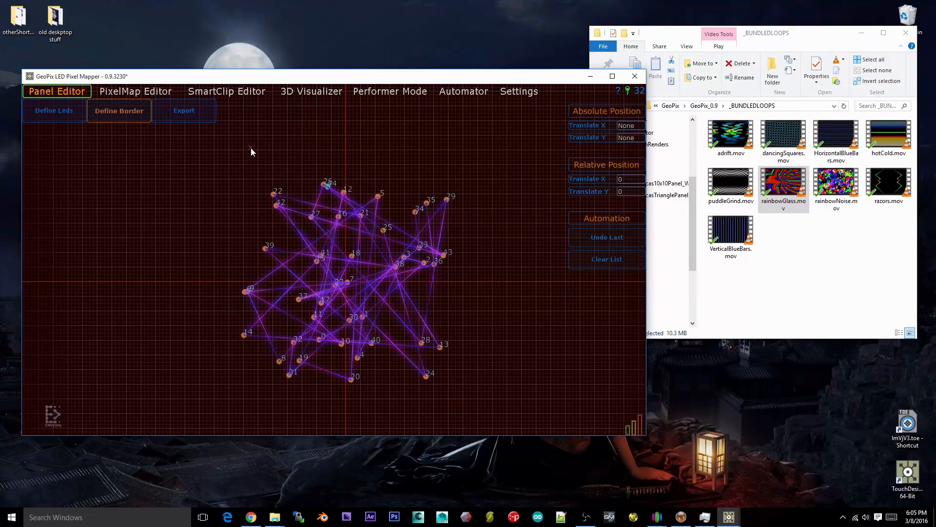
Draw a closed rectangular border around the noise LEDs, about 16 units wide and 14 units high, centred on the origin.
click(227, 179)
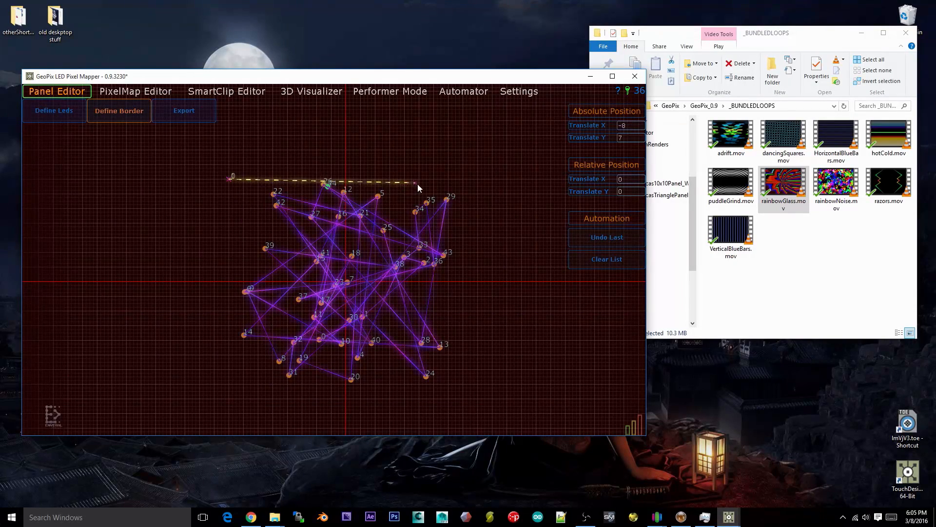
click(463, 178)
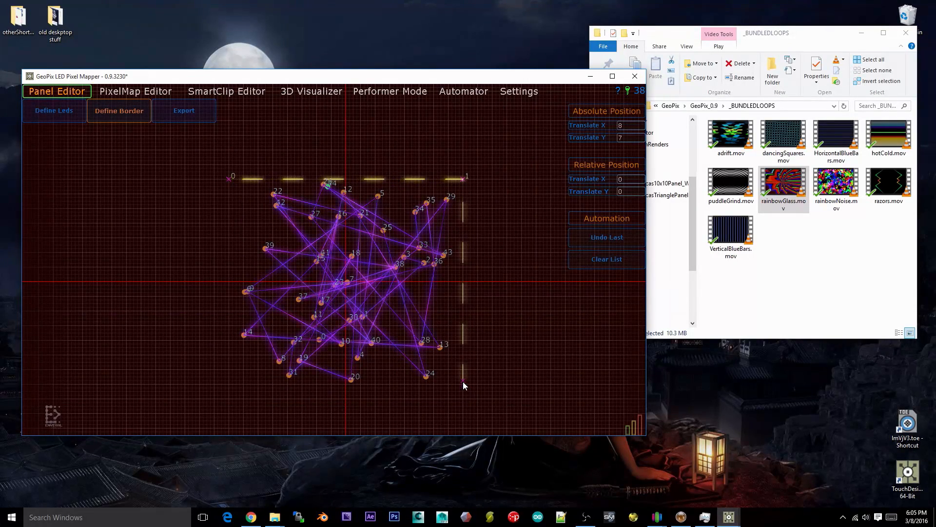
click(230, 384)
click(228, 179)
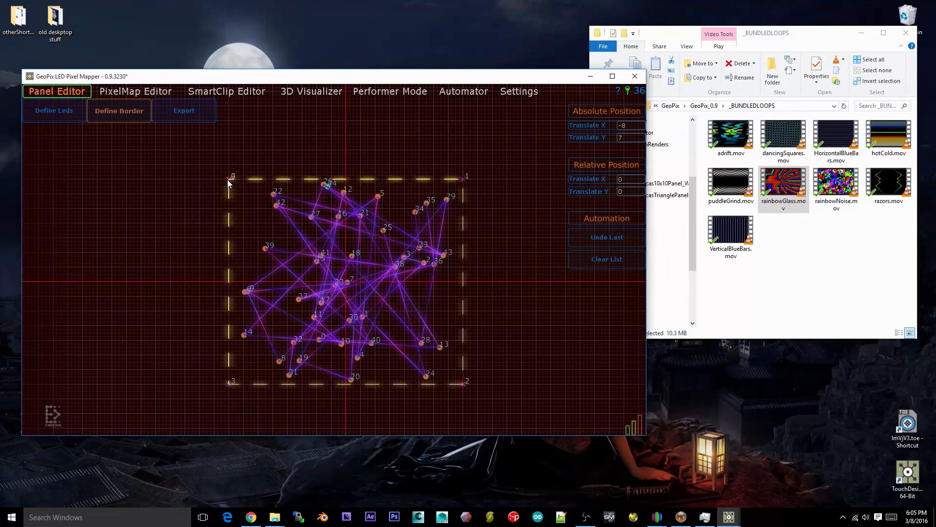
Export the panel definition under the name 45Noise, and switch to strip 0 in the PixelMap Editor.
click(197, 105)
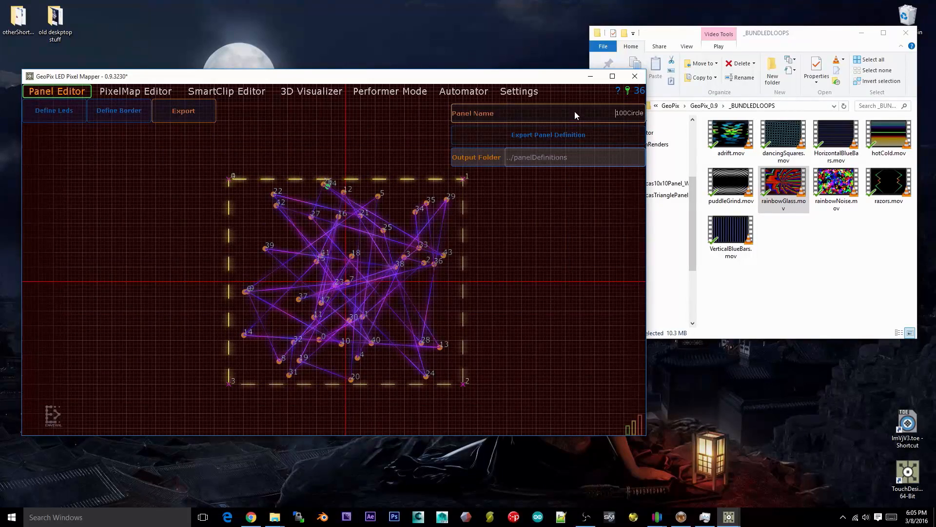
double_click(627, 115)
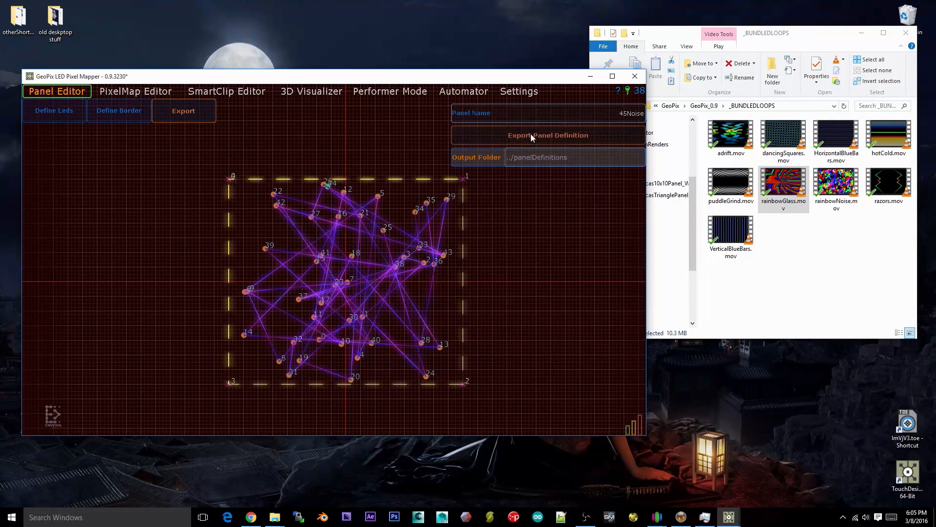
click(172, 92)
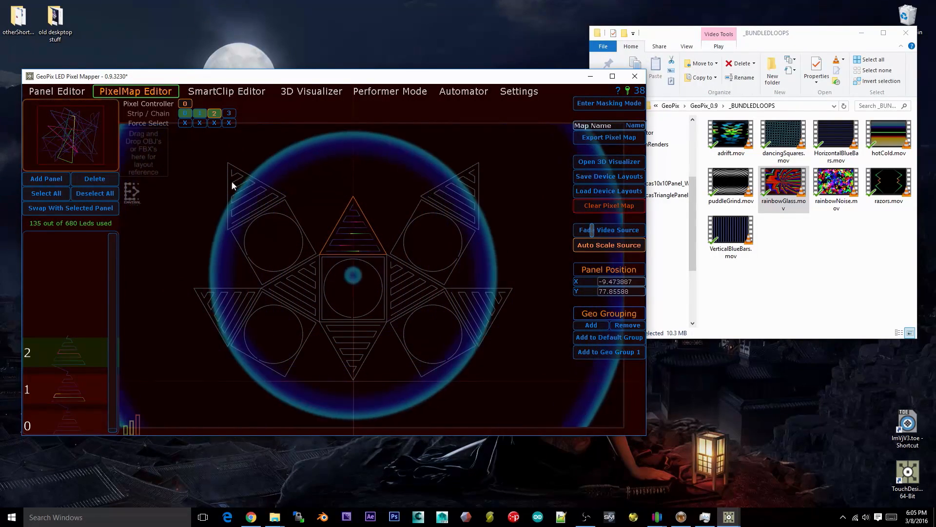
click(185, 113)
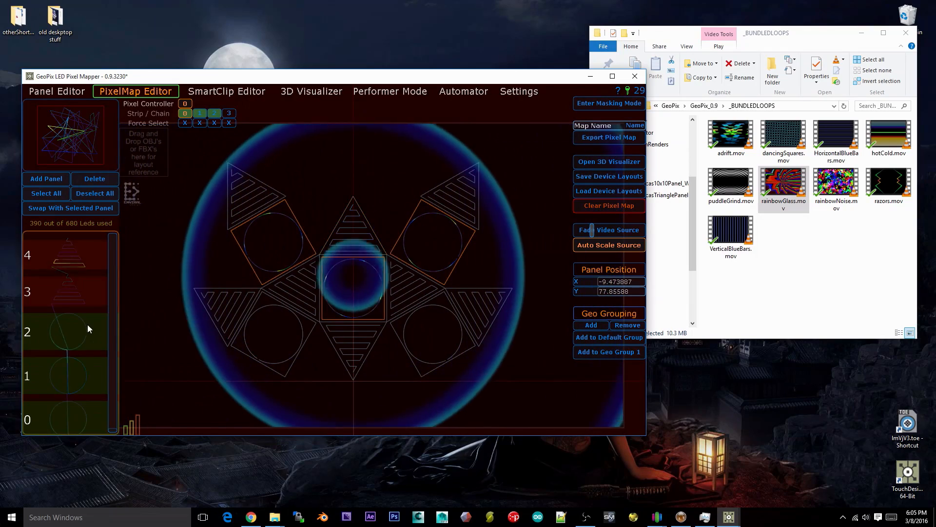
Place a 45Noise panel on strip 0 over the centre of the map, and delete it from the layout.
click(91, 297)
drag(91, 298, 390, 273)
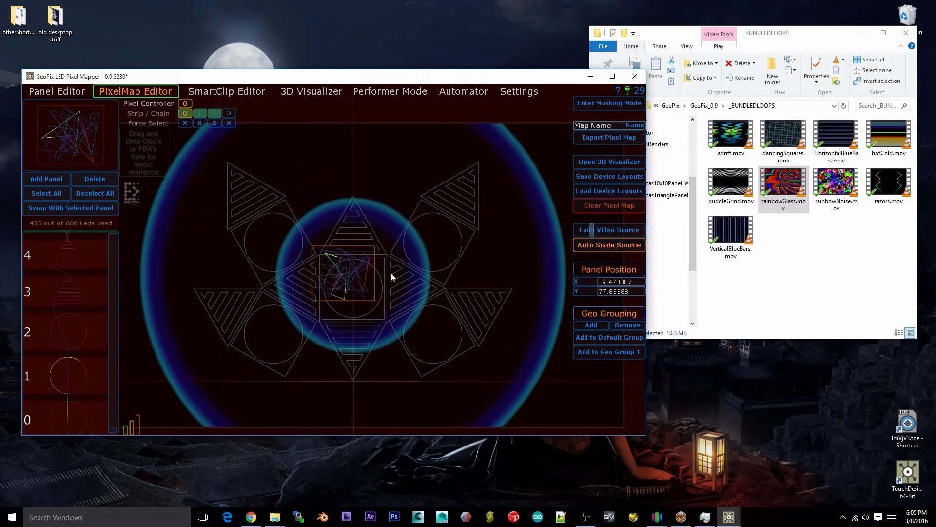
click(93, 179)
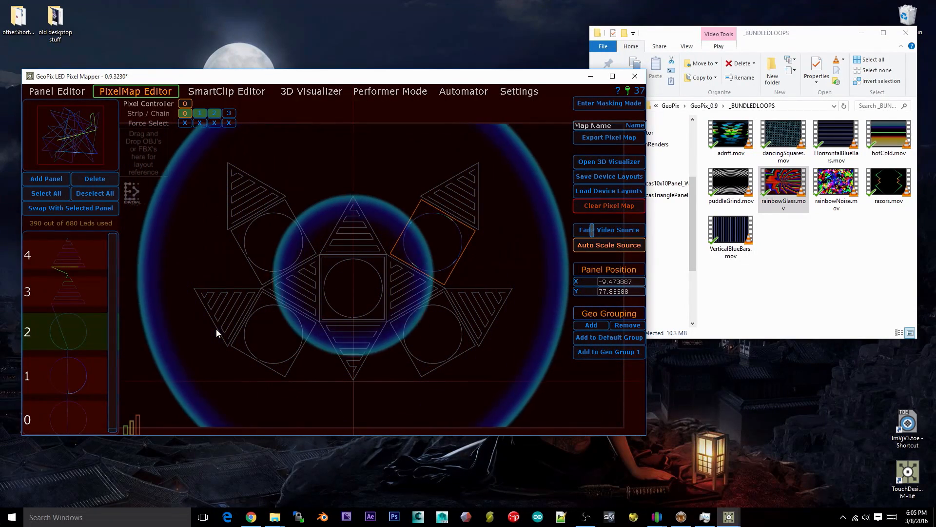
Swap triangle panels 3 and 4 on strip 0 with the 45Noise panel.
click(76, 255)
shift+click(76, 291)
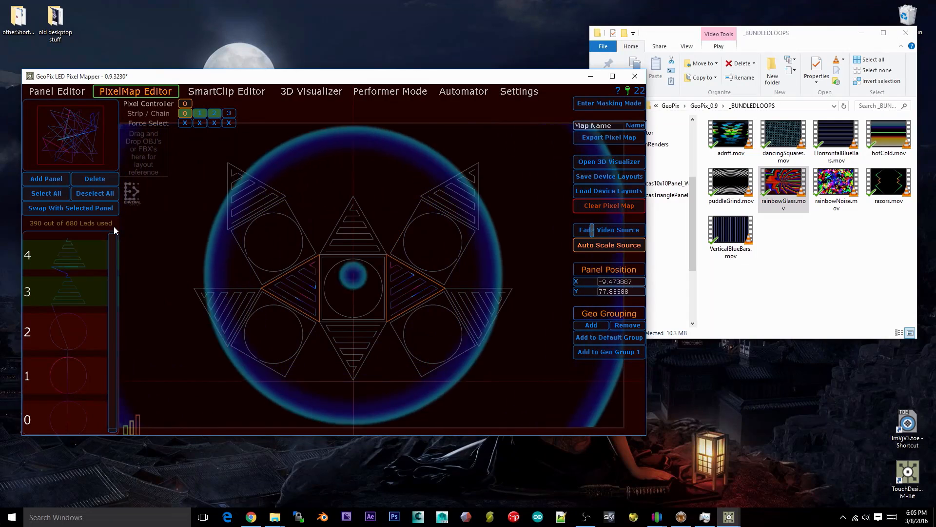
click(64, 207)
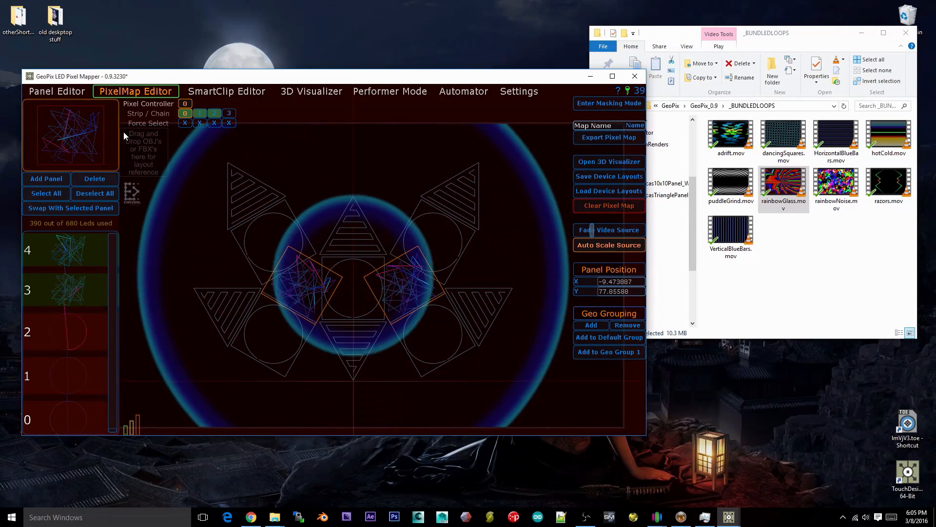
Swap triangle panels 0, 1 and 2 on both strip 1 and strip 2 with the 45Noise panel.
click(200, 115)
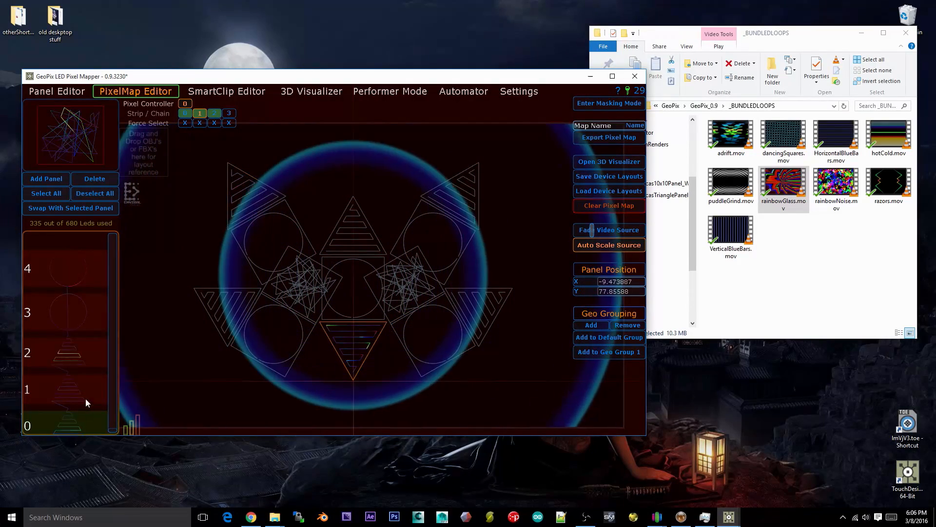
click(31, 197)
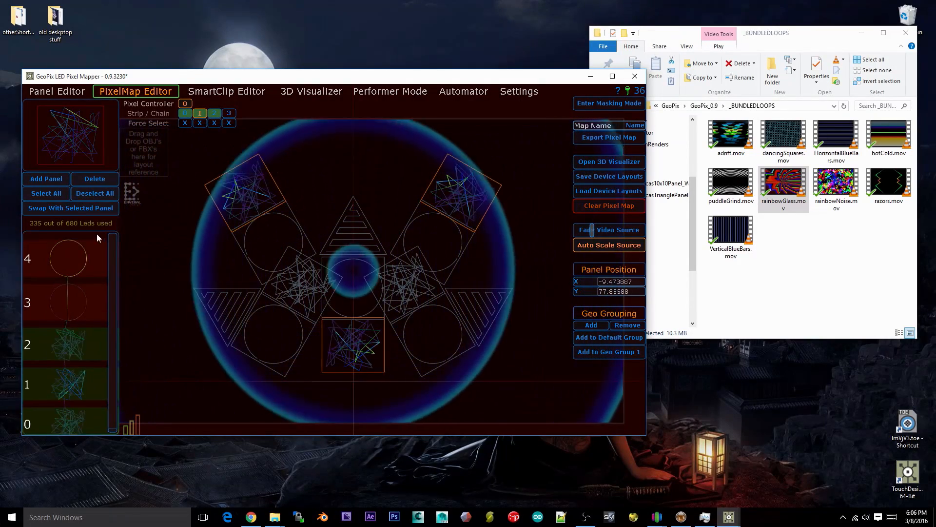
click(214, 113)
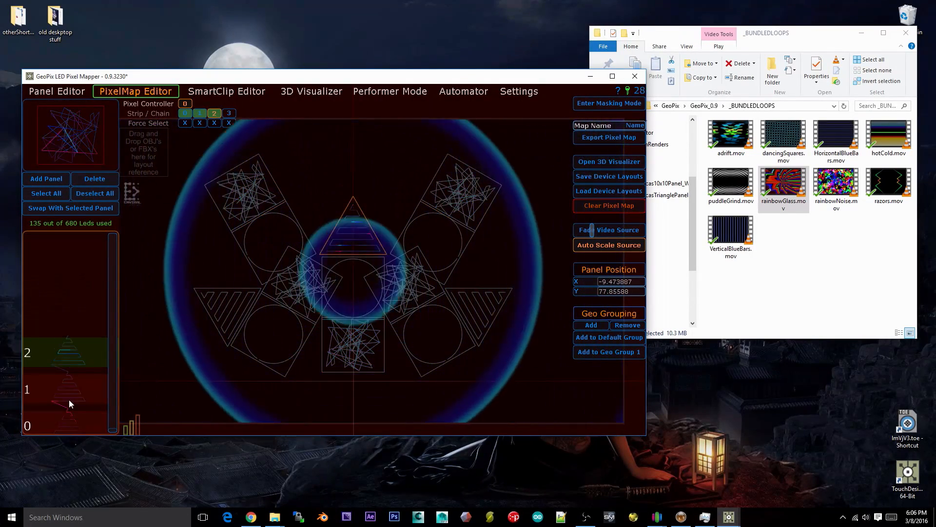
click(69, 208)
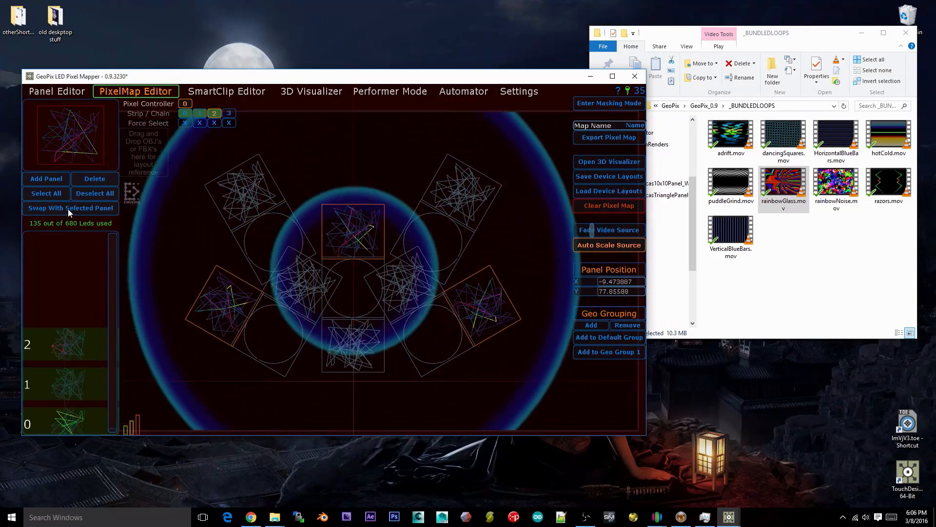
mouse_move(371, 254)
middle_down()
mouse_move(394, 250)
mouse_move(381, 271)
mouse_move(382, 249)
middle_up()
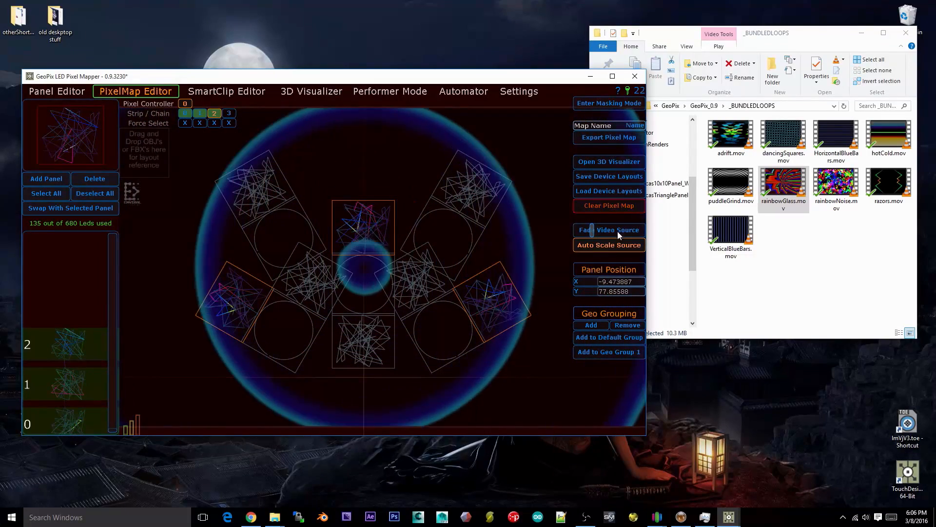
Examine the Device 0 configuration in the settings, and return to the PixelMap Editor.
click(521, 90)
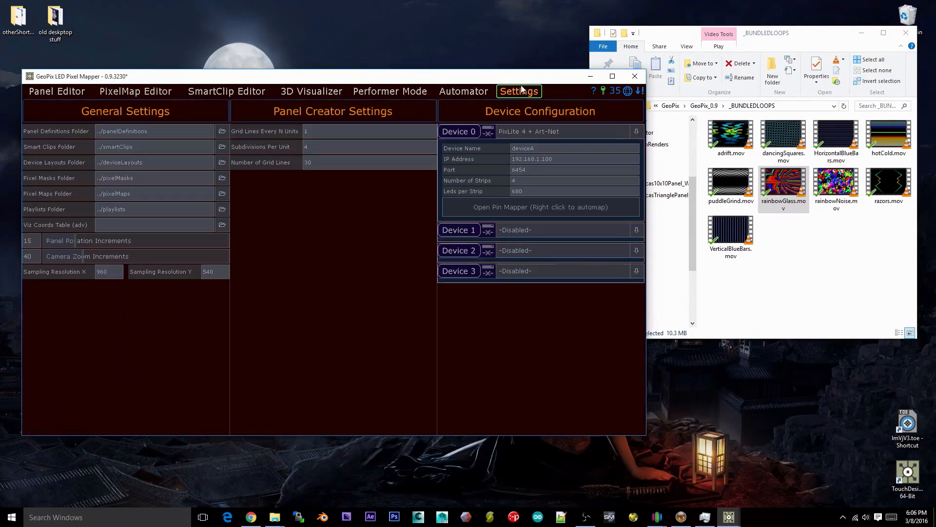
click(531, 150)
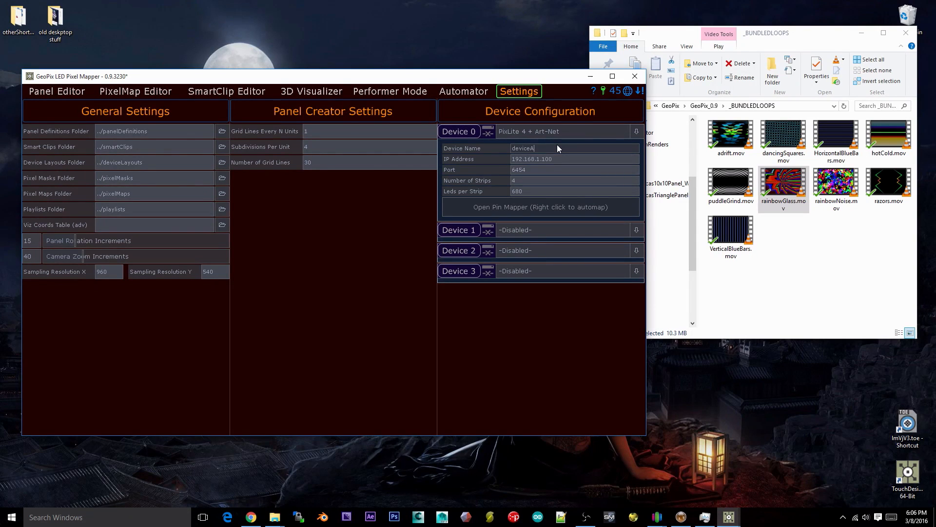
click(141, 90)
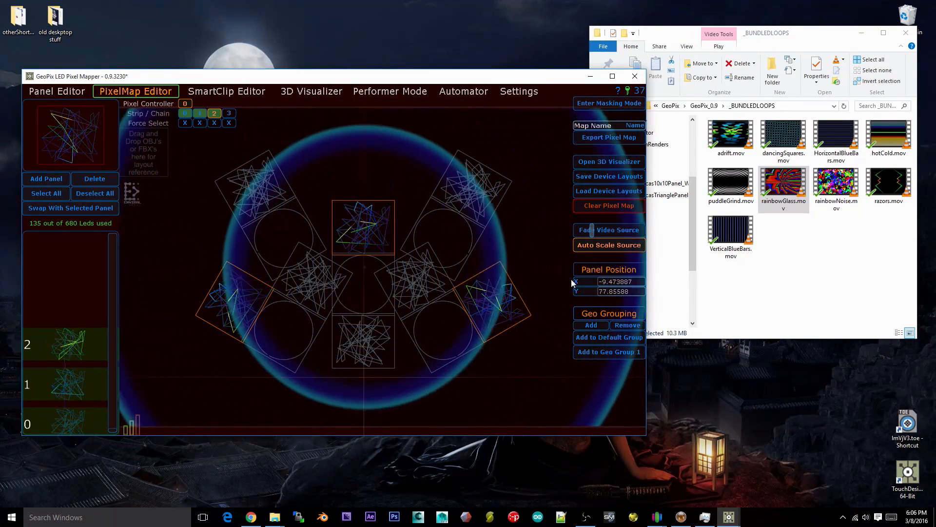
Name the pixel map circleAndNoise and export it.
click(621, 126)
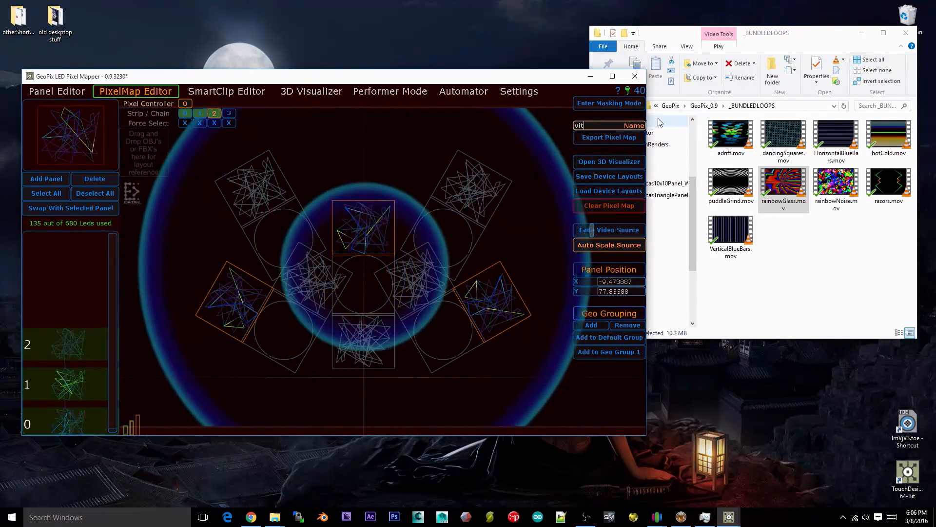
text(vitvlr)
key(BackSpace)
key(BackSpace)
key(BackSpace)
key(BackSpace)
key(BackSpace)
key(BackSpace)
text(cir)
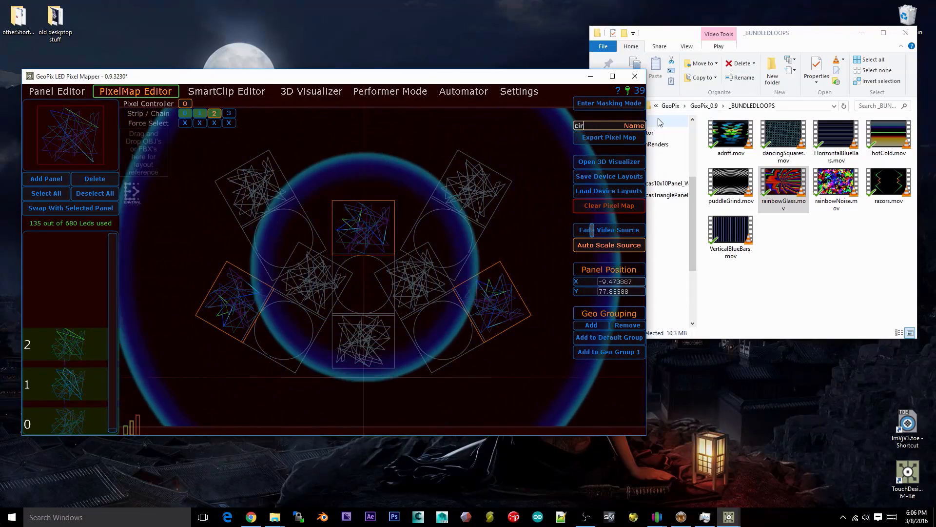
text(cleAndNoise)
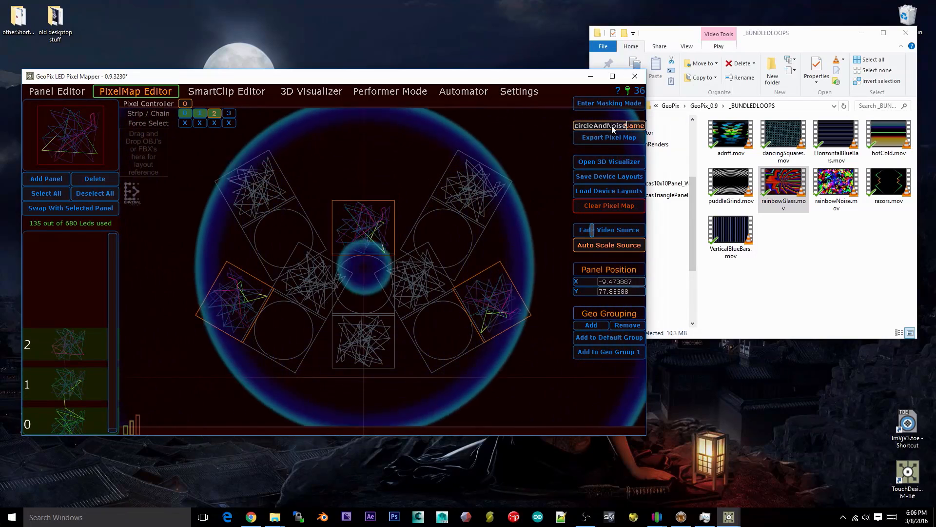
click(616, 137)
Bring up the choice of available pixel maps in the SmartClip Editor.
click(227, 91)
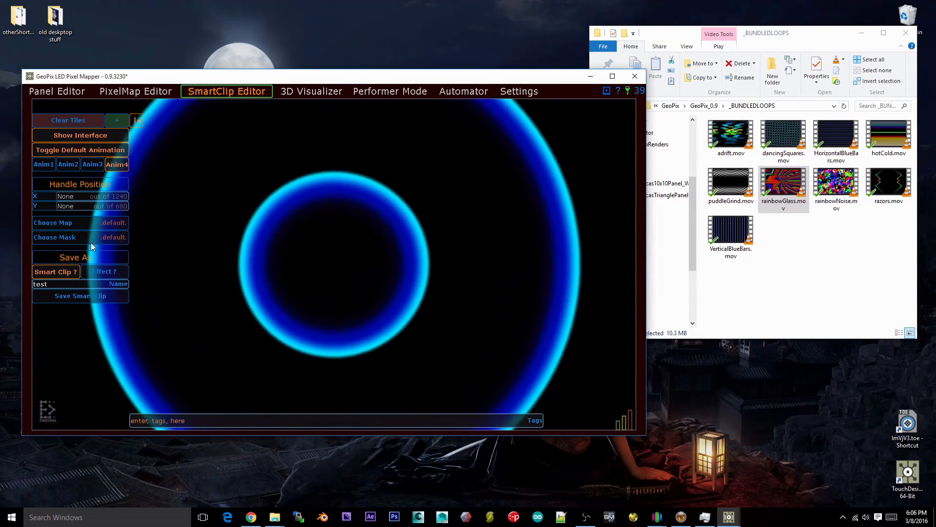
click(104, 225)
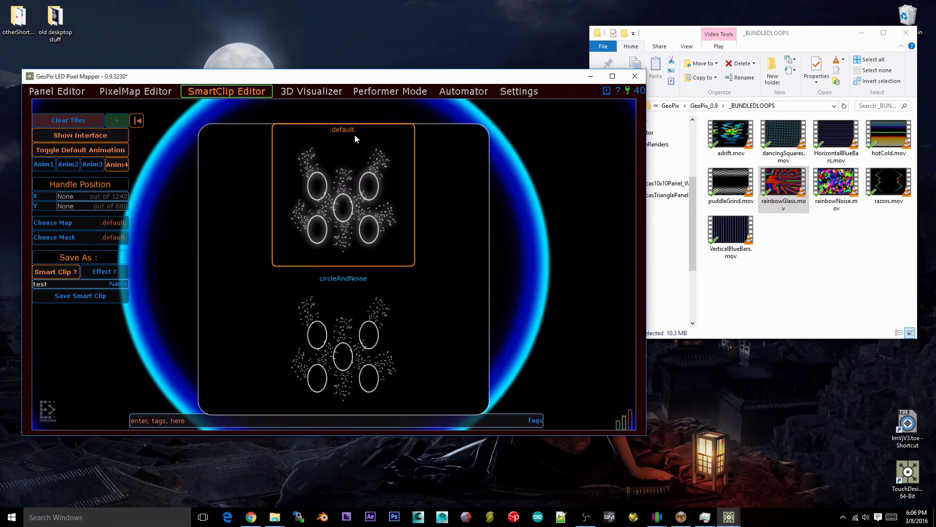
Load the device layouts in the PixelMap Editor and choose circleAndNoise as the map in the SmartClip Editor.
click(168, 89)
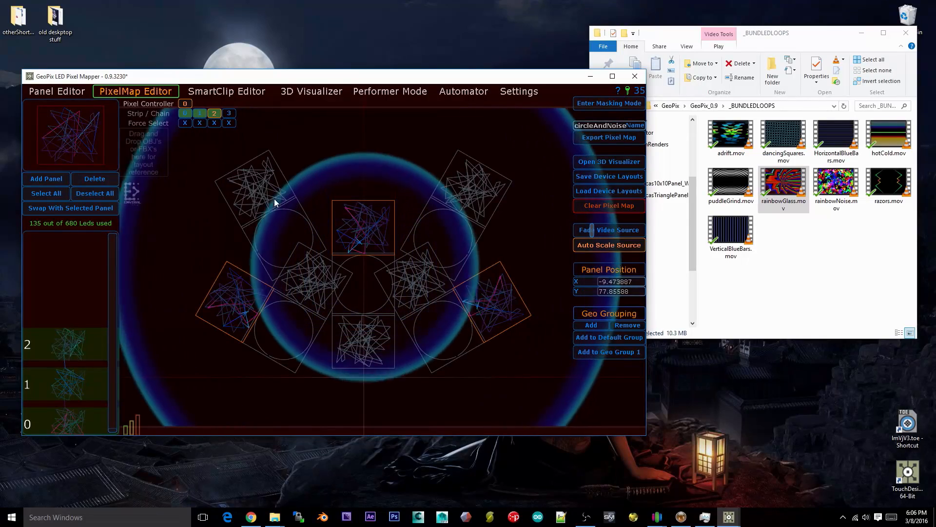
click(586, 194)
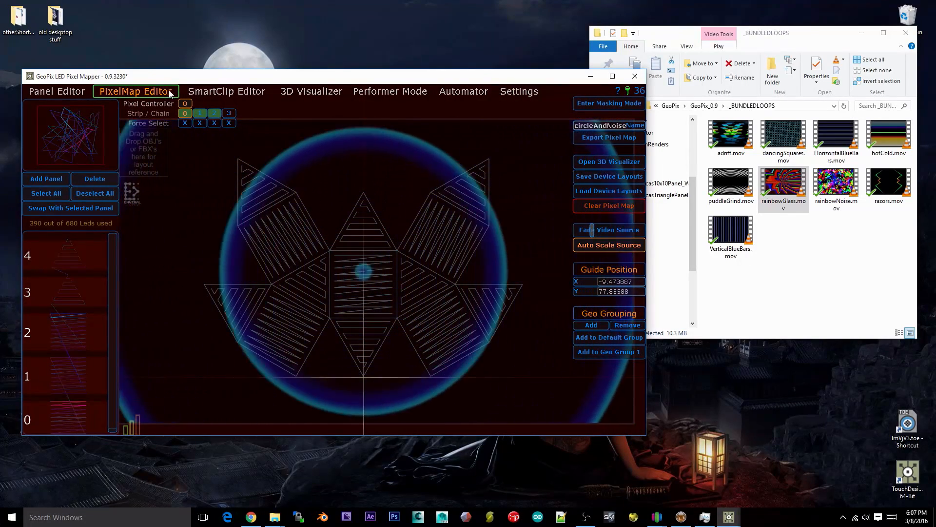
click(229, 104)
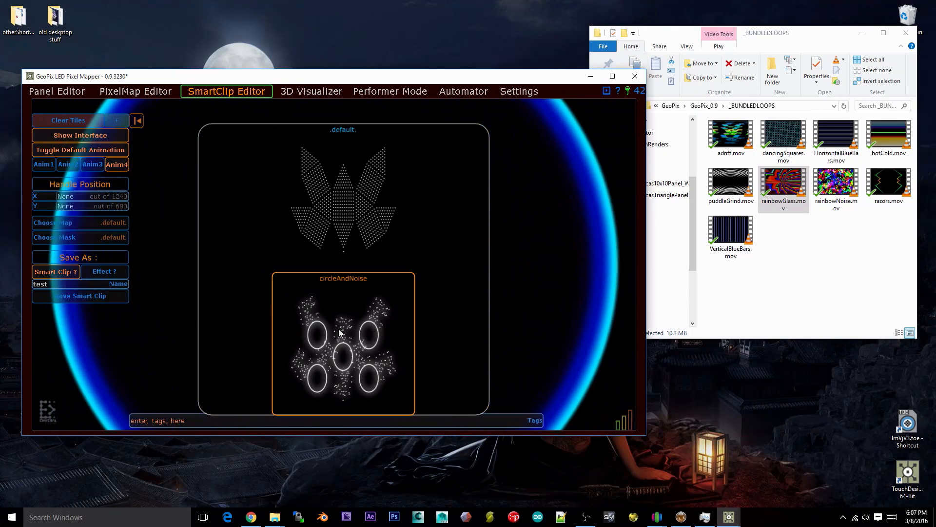
click(364, 305)
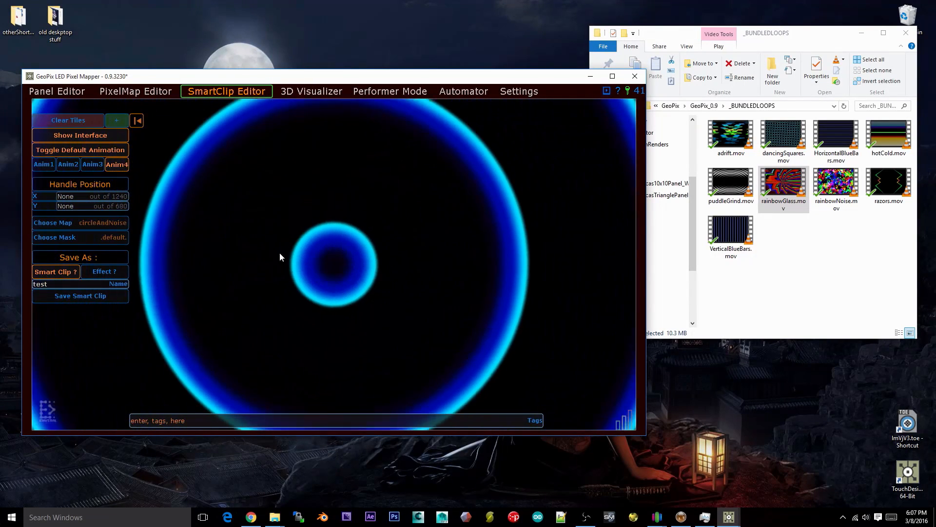
Bring VerticalBlueBars.mov from the _BUNDLEDLOOPS folder into the SmartClip Editor as the clip's video content.
click(730, 233)
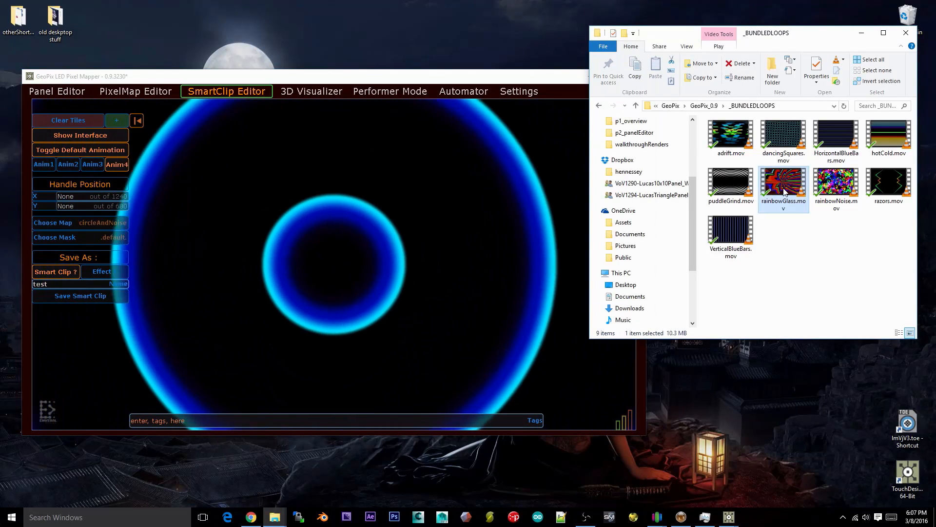
click(799, 245)
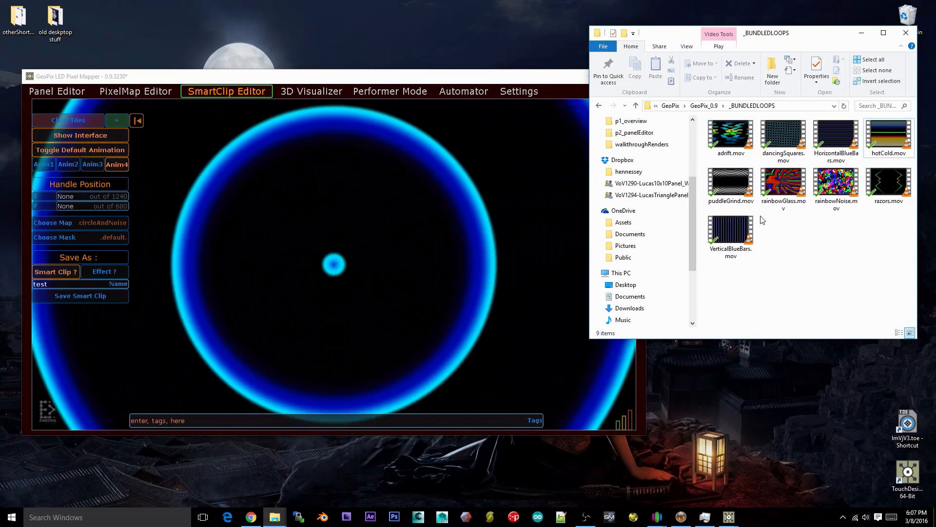
click(731, 234)
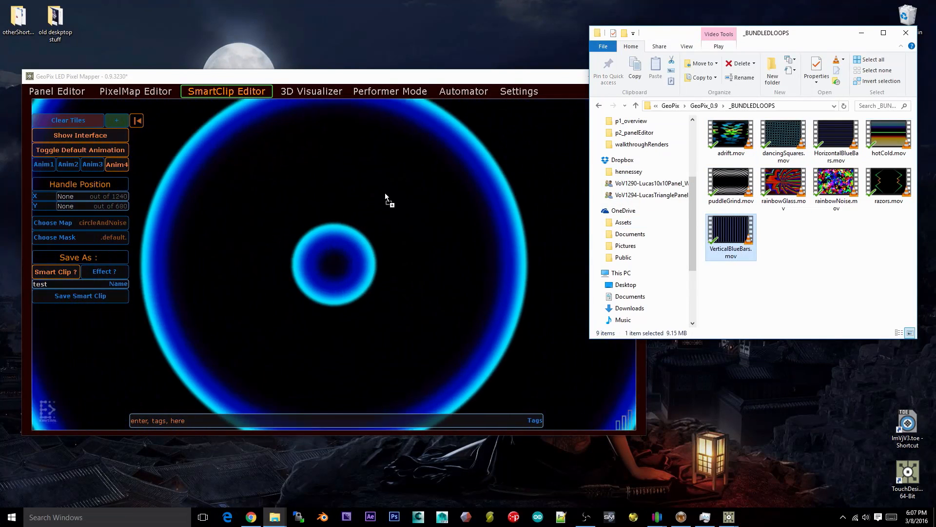
click(262, 279)
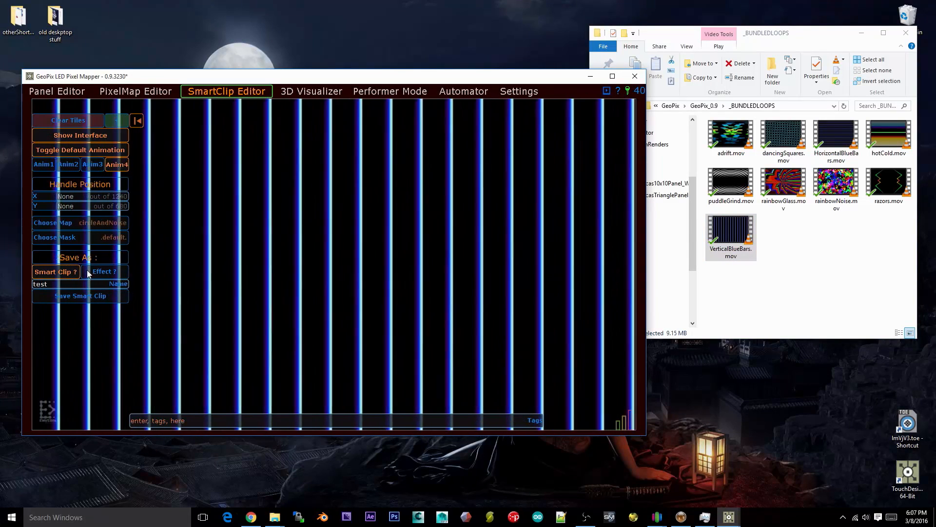
Name the smart clip "Abstract Test".
click(43, 287)
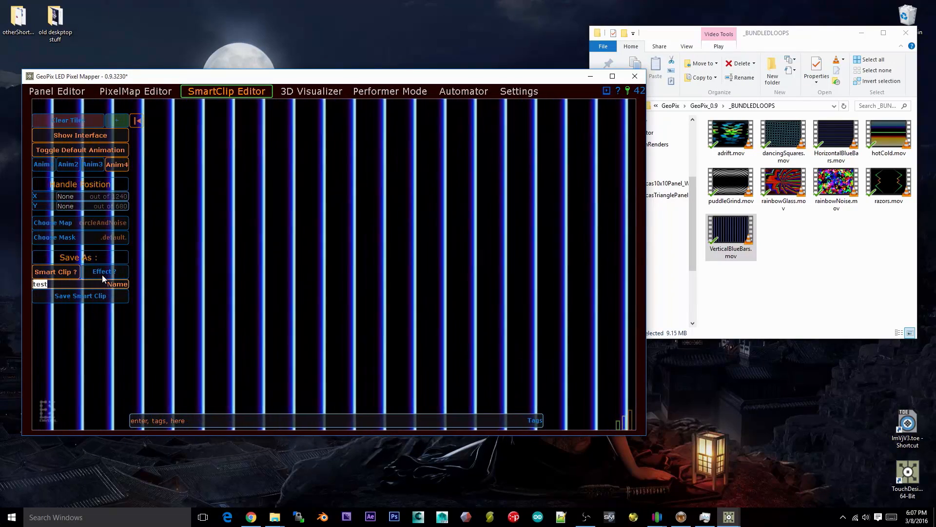
text(abstractTest)
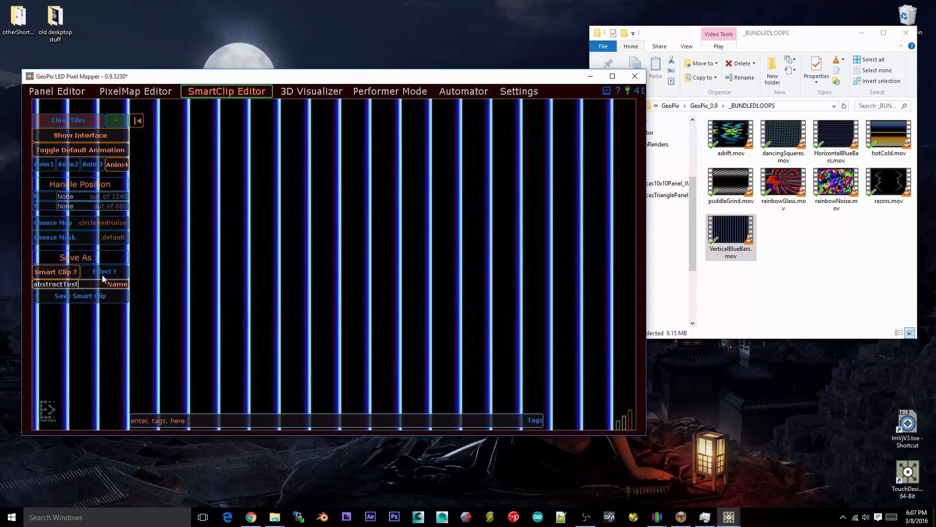
key(BackSpace)
key(BackSpace)
key(BackSpace)
key(BackSpace)
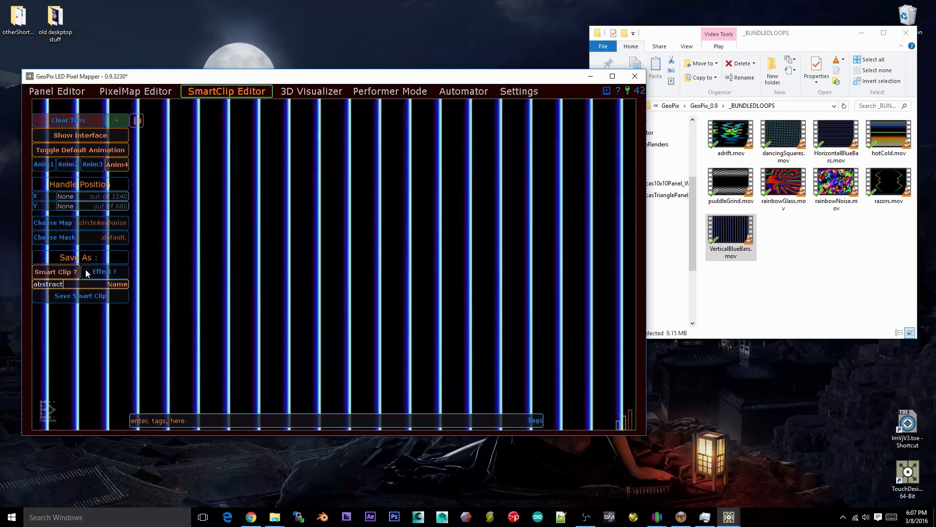
key(Home)
key(Delete)
text(A)
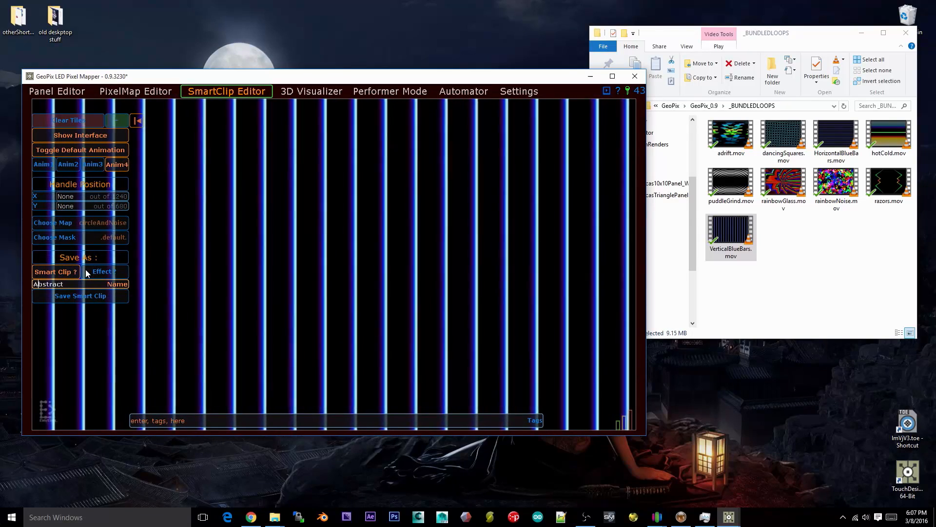
key(End)
text(T)
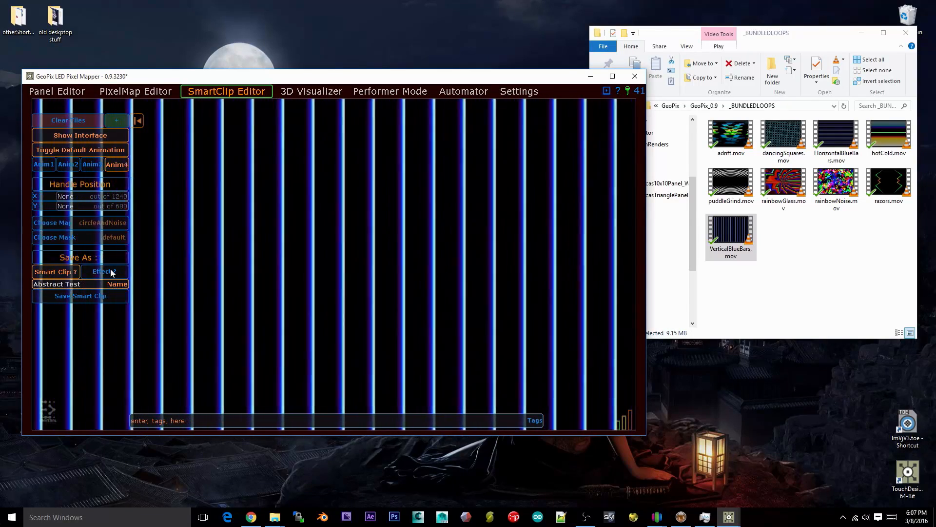
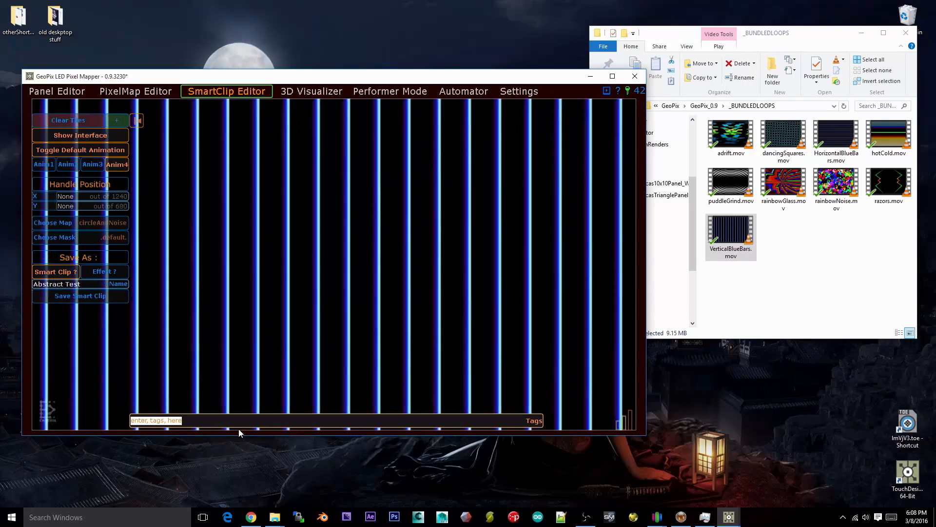
Set the clip's tags to "all abstract" and save the smart clip.
click(222, 420)
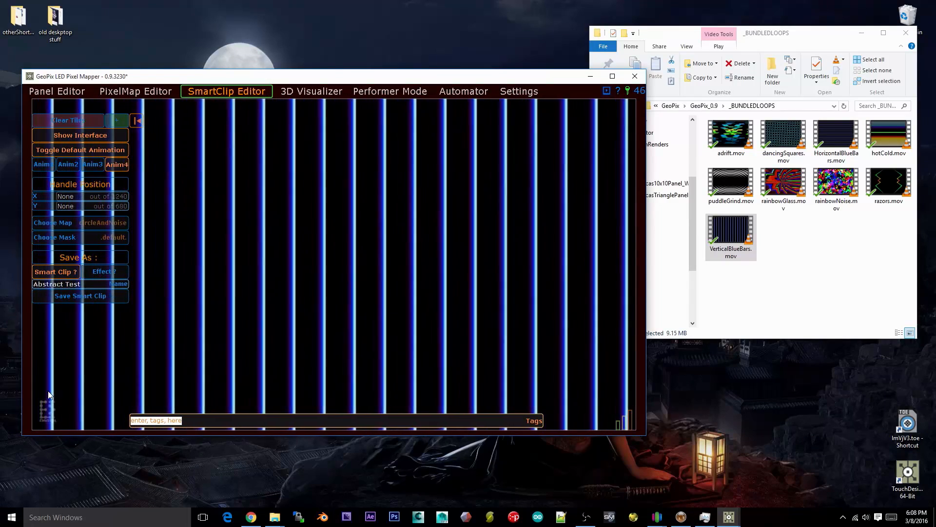
text(all)
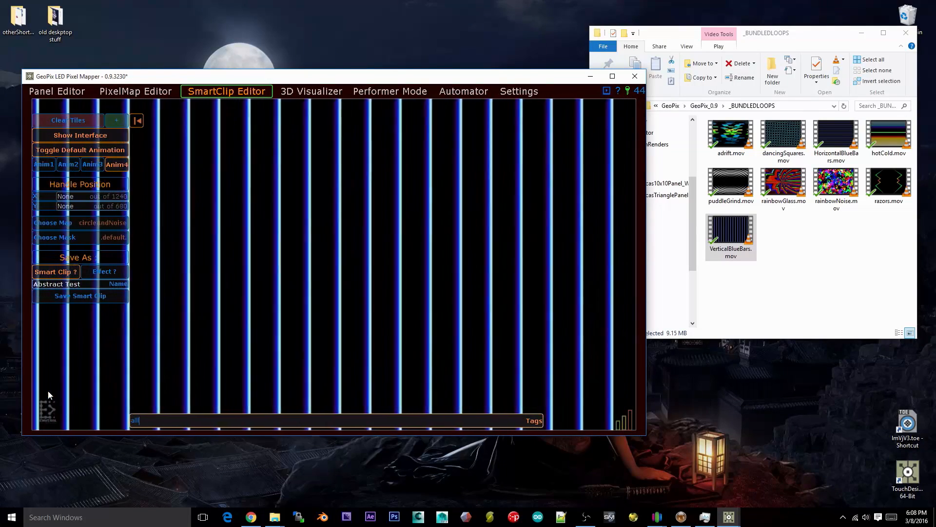
text(,)
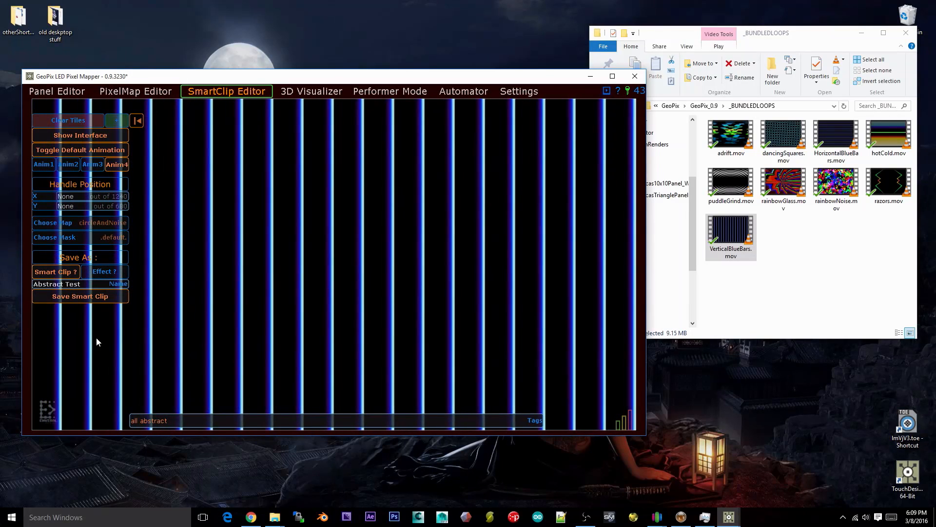
Change the smart clip's name to "normal Test" and its tags to "all normal".
drag(84, 285, 2, 286)
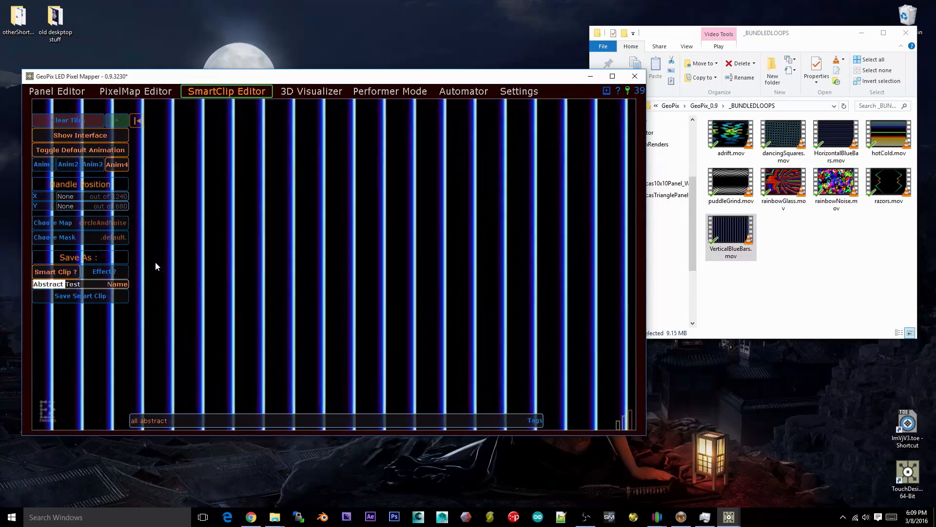
text(normal)
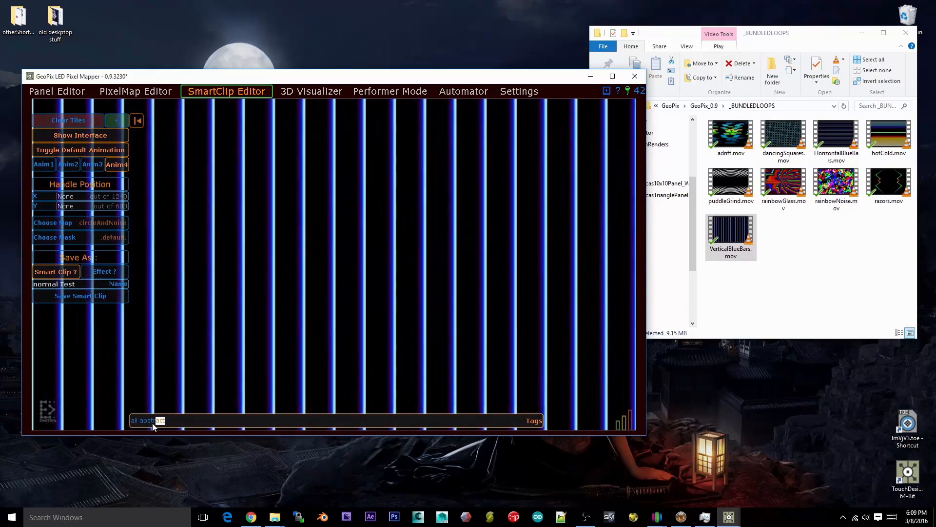
drag(153, 426, 140, 421)
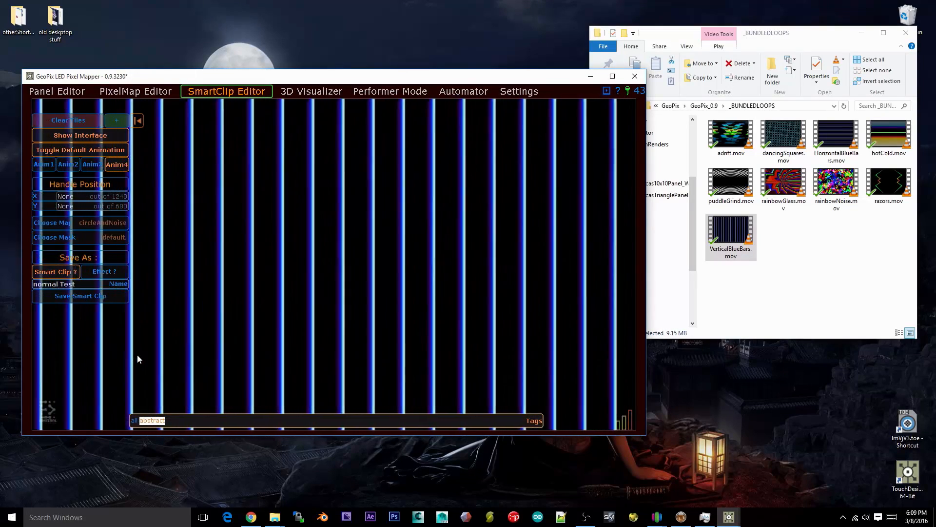
text(normal)
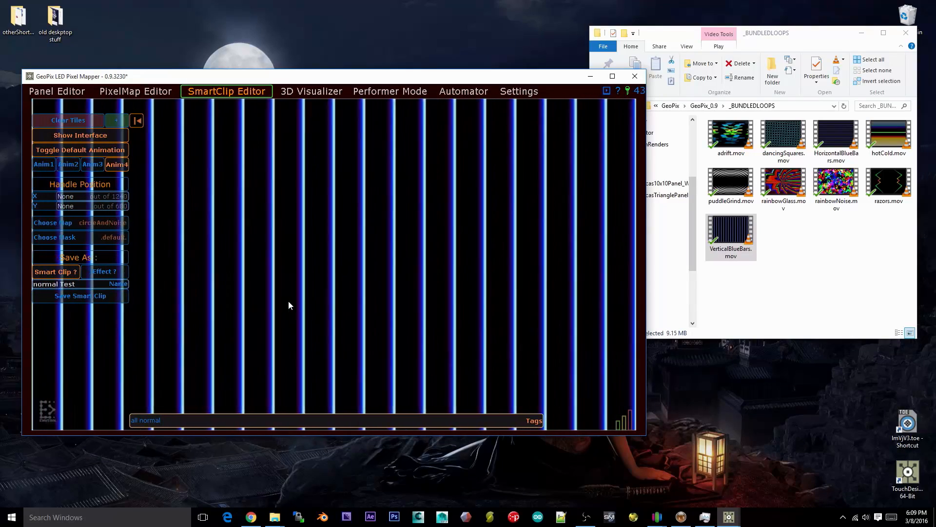
double_click(55, 286)
Set the clip's map to .default. and preview the blue bars in the 3D Visualizer.
click(80, 226)
click(349, 217)
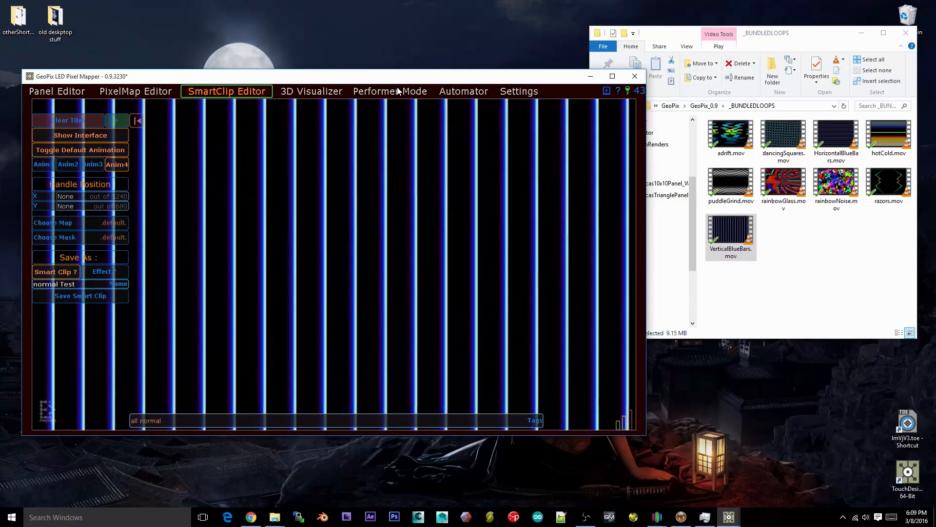
click(299, 92)
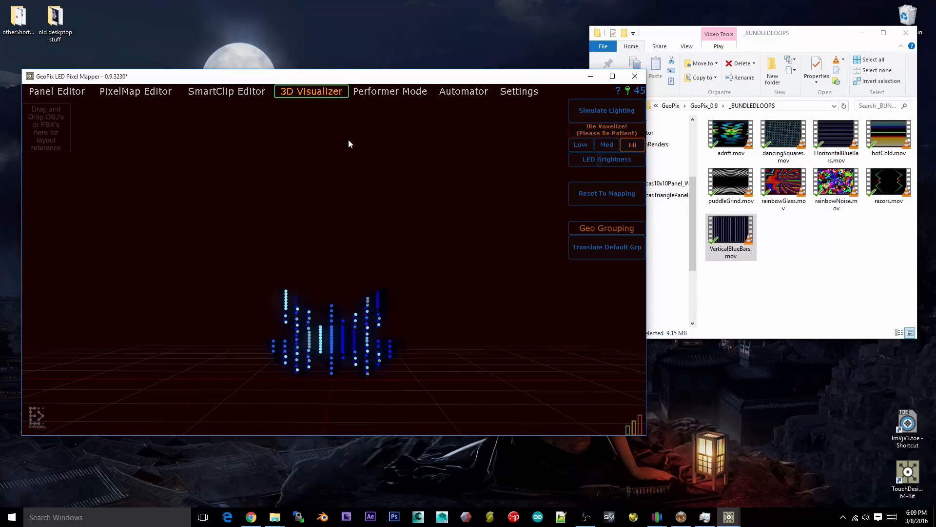
click(227, 92)
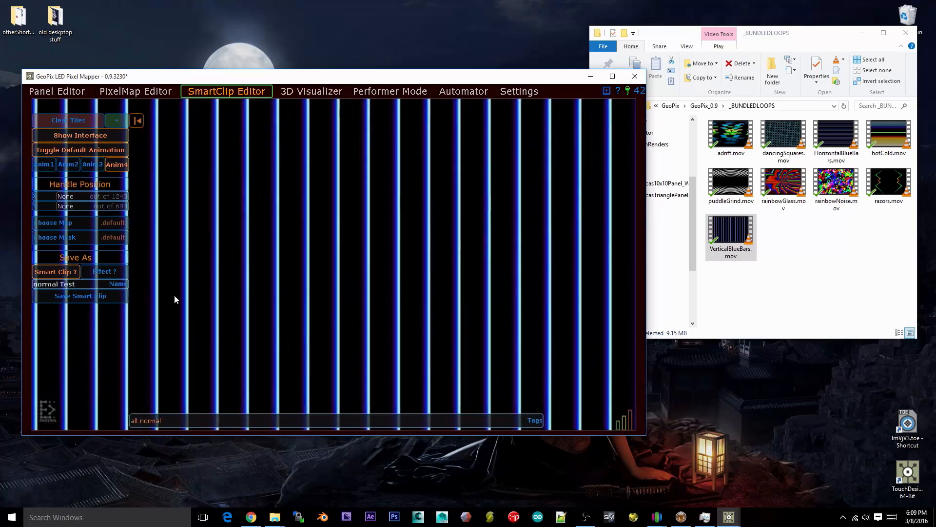
Set the clip's map to circleAndNoise and preview it in the 3D Visualizer.
click(117, 225)
click(350, 293)
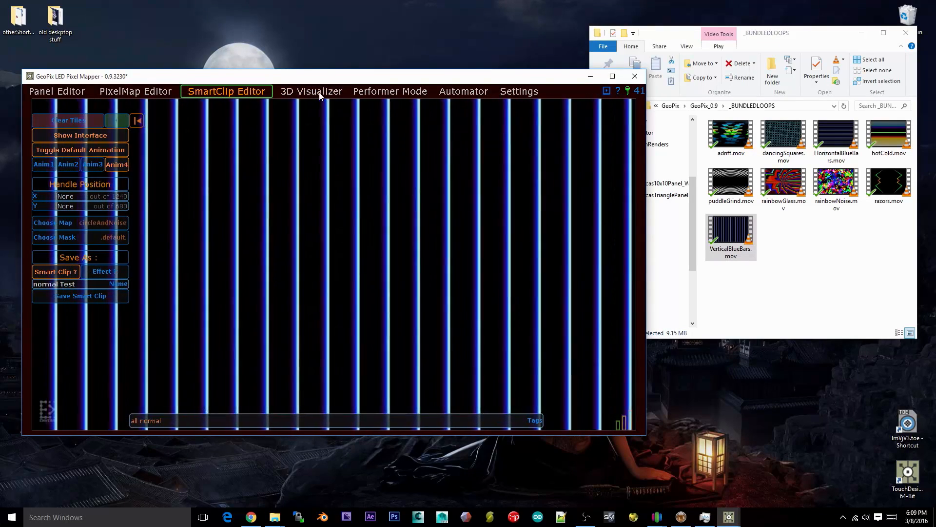
click(316, 93)
click(246, 91)
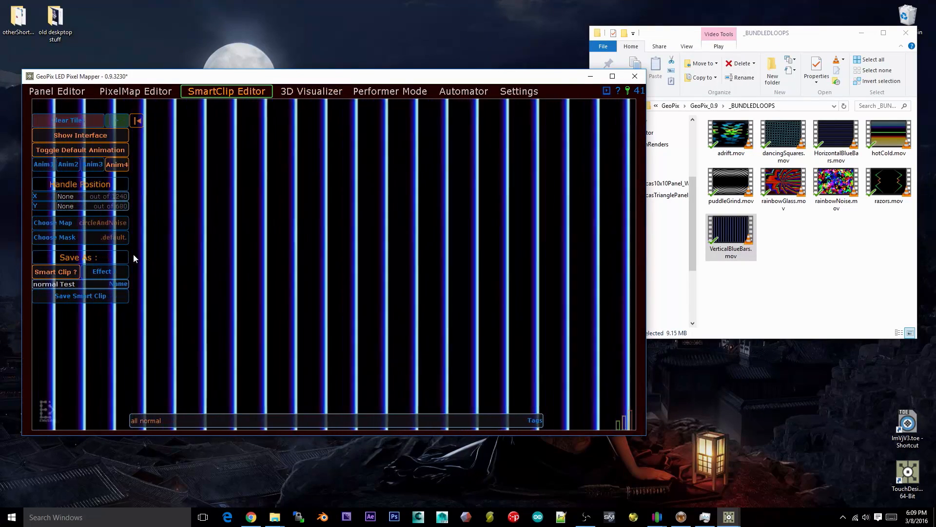
Open the 3D preview in a separate window and place it beside the clip settings.
click(606, 90)
drag(534, 149, 516, 138)
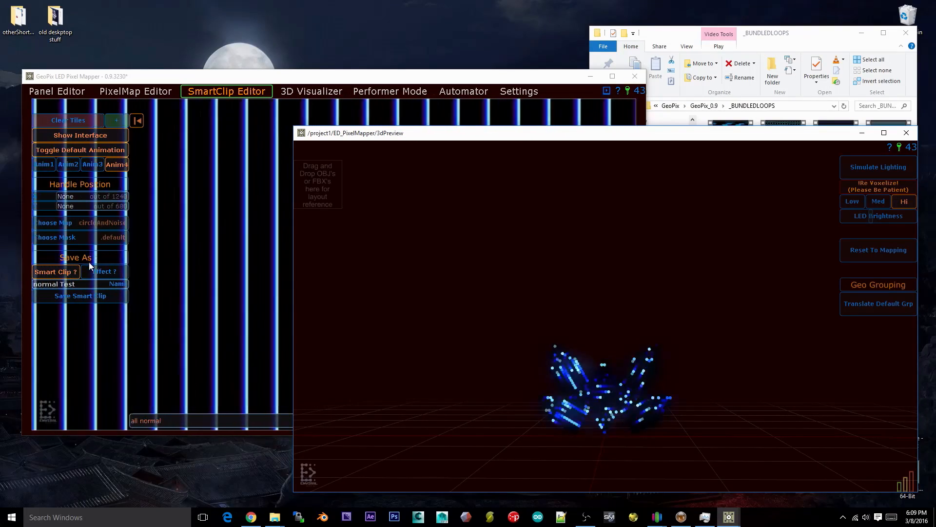
Compare the current pixel map and the available map choices with the 3D preview, temporarily moving the preview window aside.
click(157, 94)
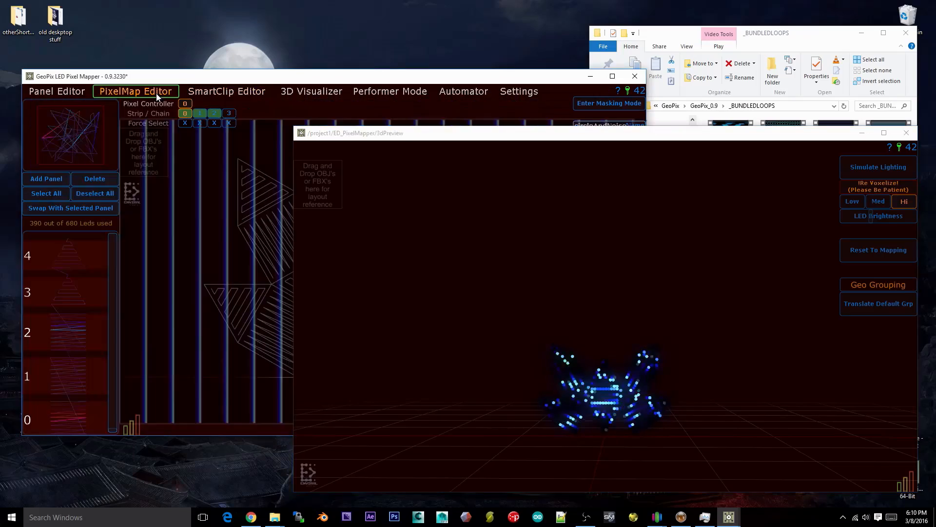
click(226, 93)
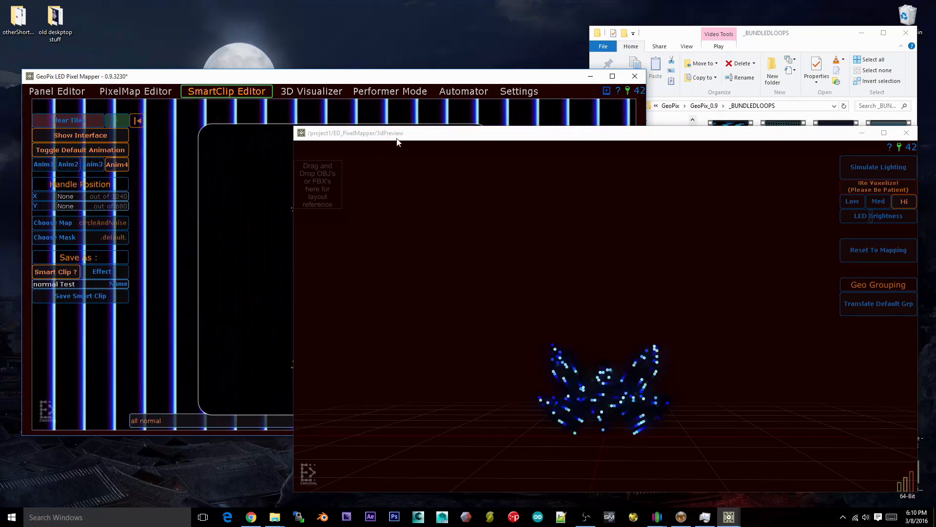
drag(398, 142, 456, 413)
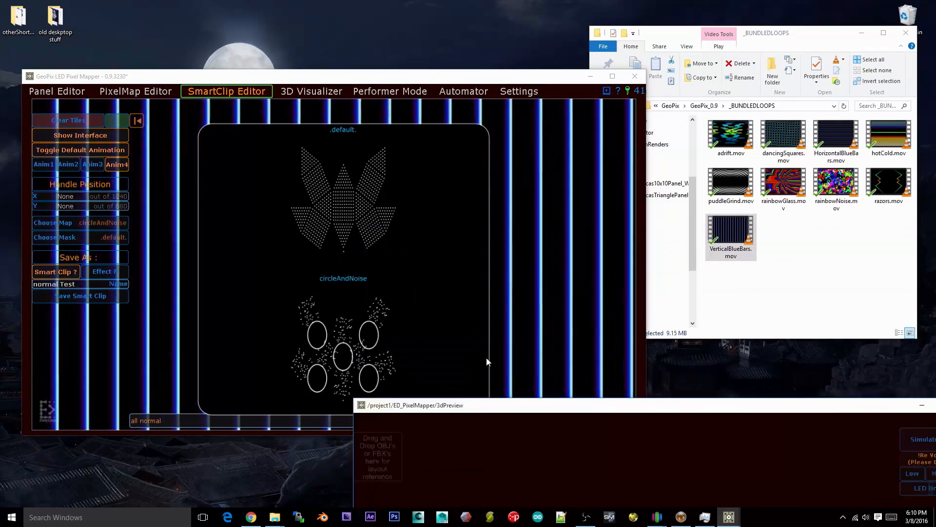
drag(486, 358, 449, 151)
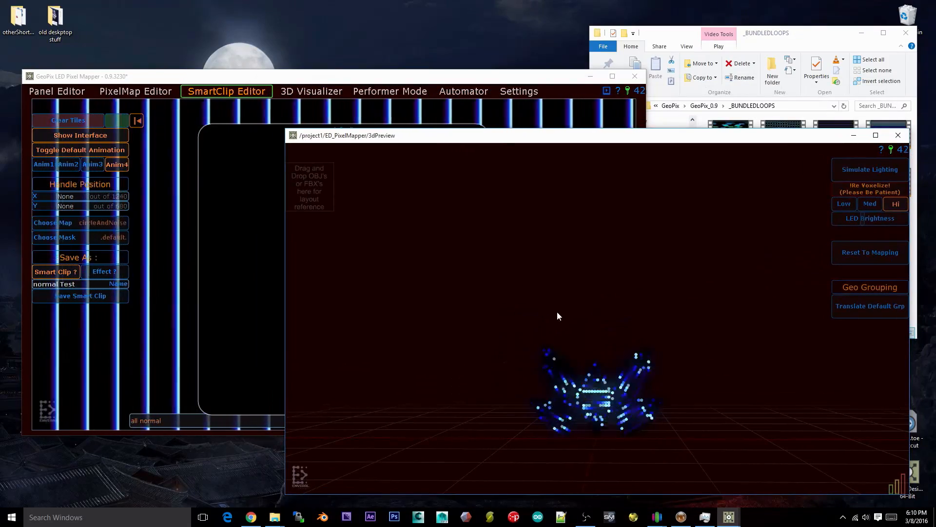
Examine the LED panels in the 3D preview from close up and from several angles.
right_drag(602, 458, 622, 423)
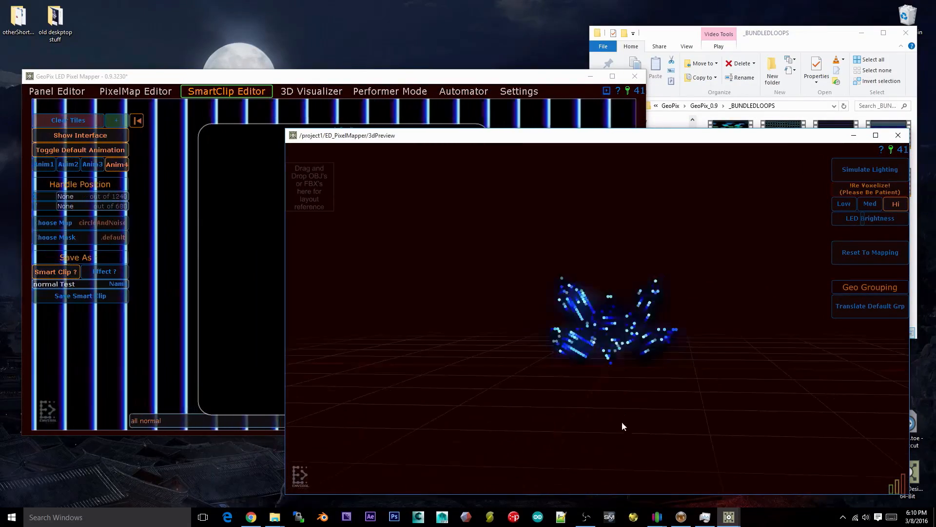
middle_drag(622, 422, 650, 400)
drag(650, 401, 531, 306)
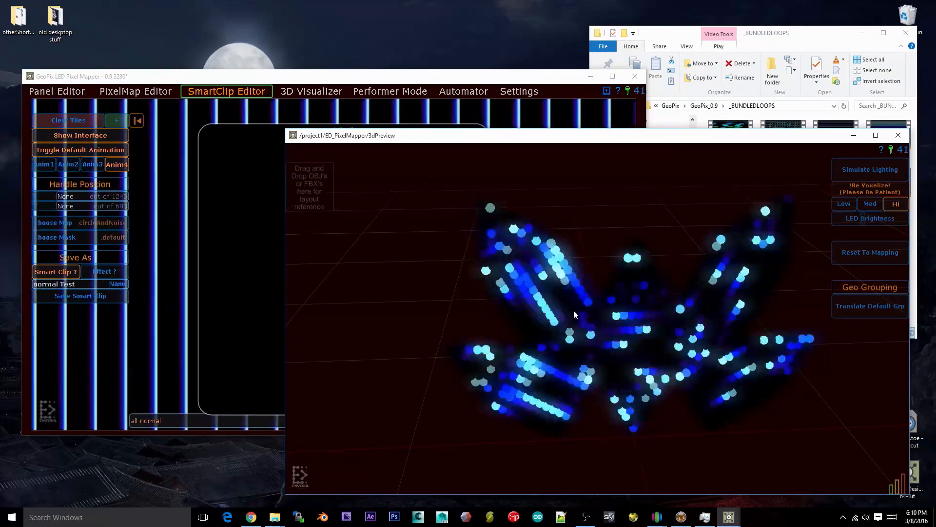
drag(586, 473, 631, 216)
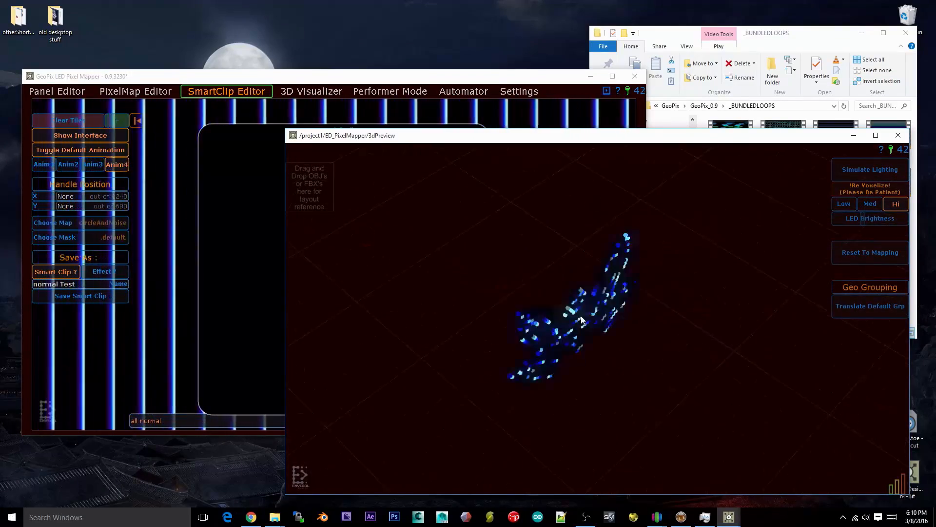
drag(582, 320, 642, 371)
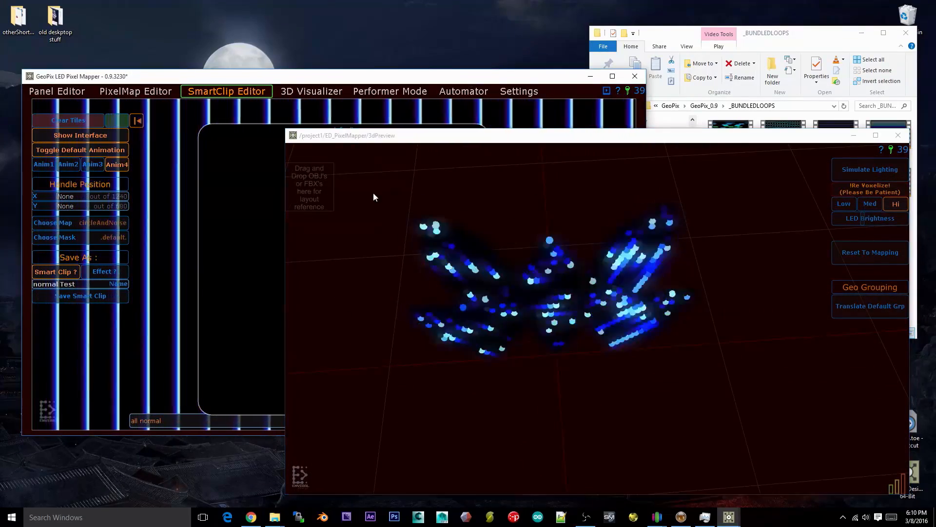
Set the clip's map to .default. and view the result in the 3D preview.
drag(369, 138, 351, 438)
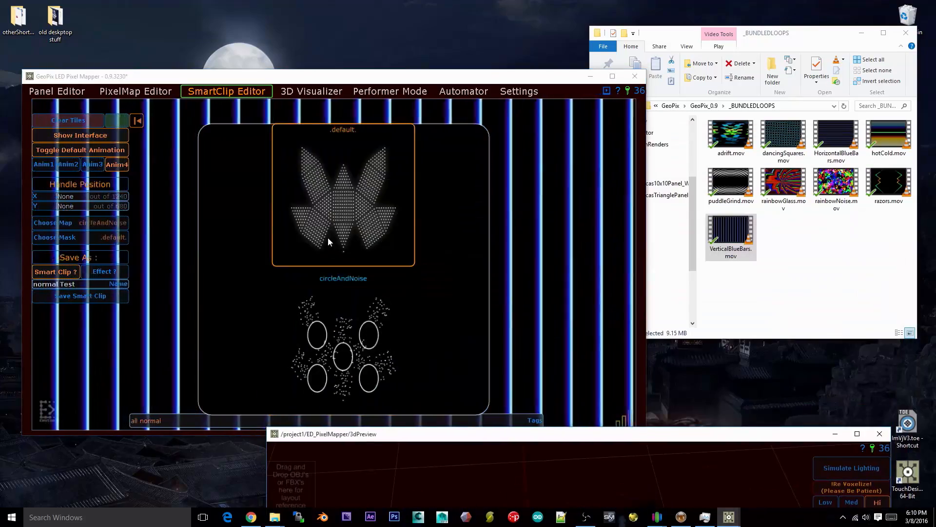
click(329, 239)
drag(563, 438, 525, 310)
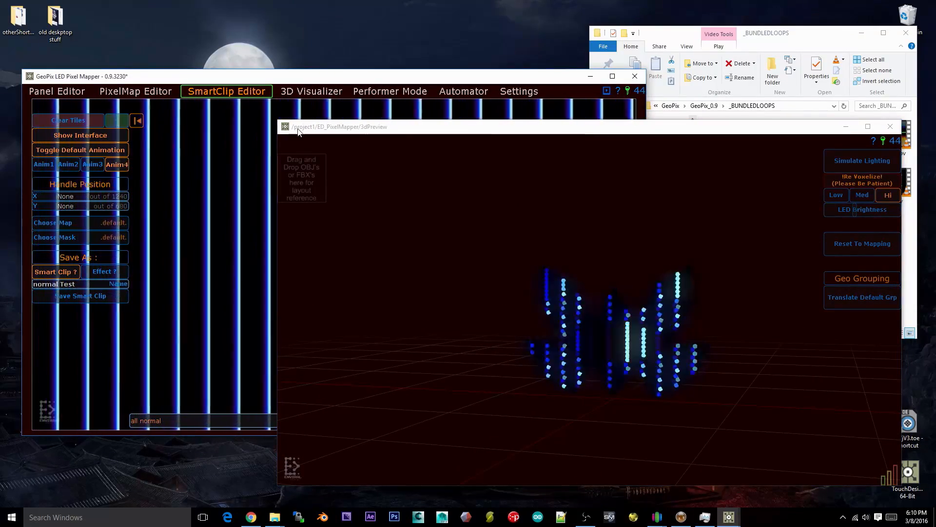
Arrange the mapper and 3D preview windows so both are usable, and set the clip's map to circleAndNoise.
drag(281, 128, 441, 227)
drag(419, 80, 408, 28)
click(91, 181)
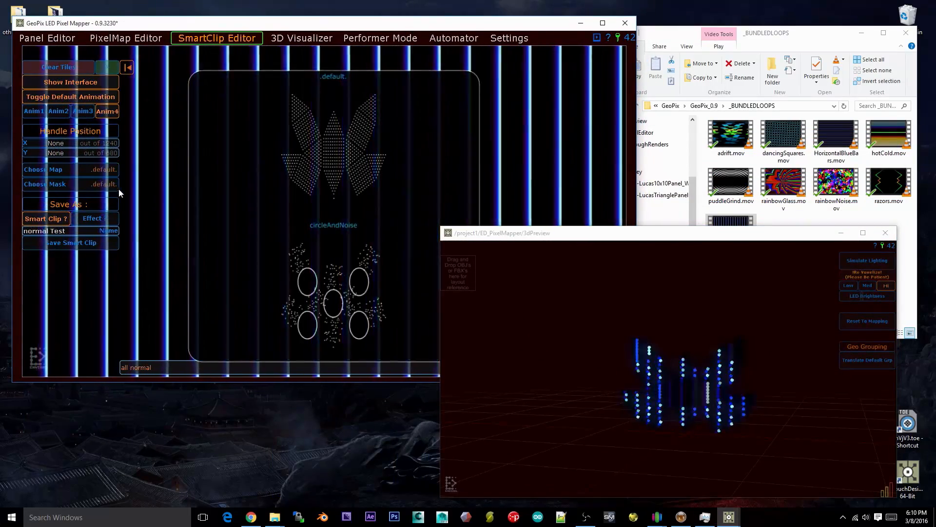
click(349, 273)
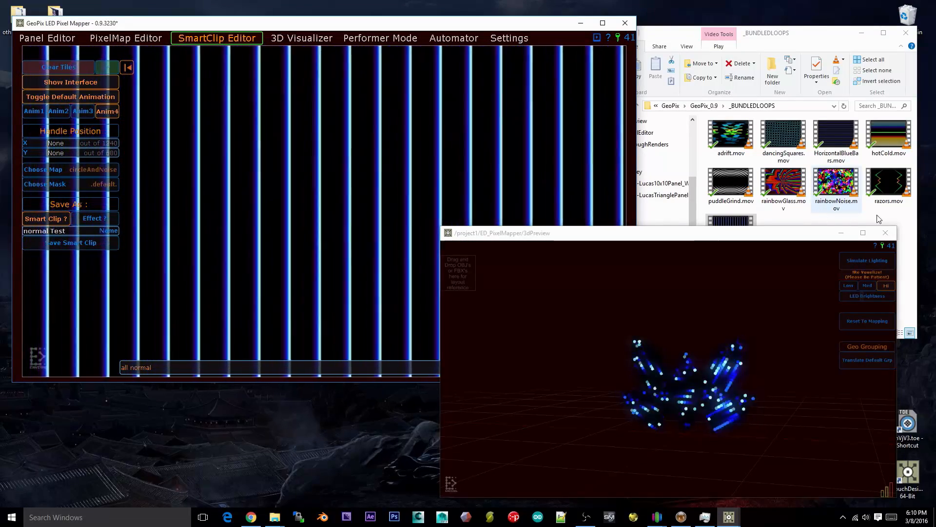
Preview the adrift, dancingSquares, HorizontalBlueBars and hotCold loops one after another on the circleAndNoise map.
click(731, 136)
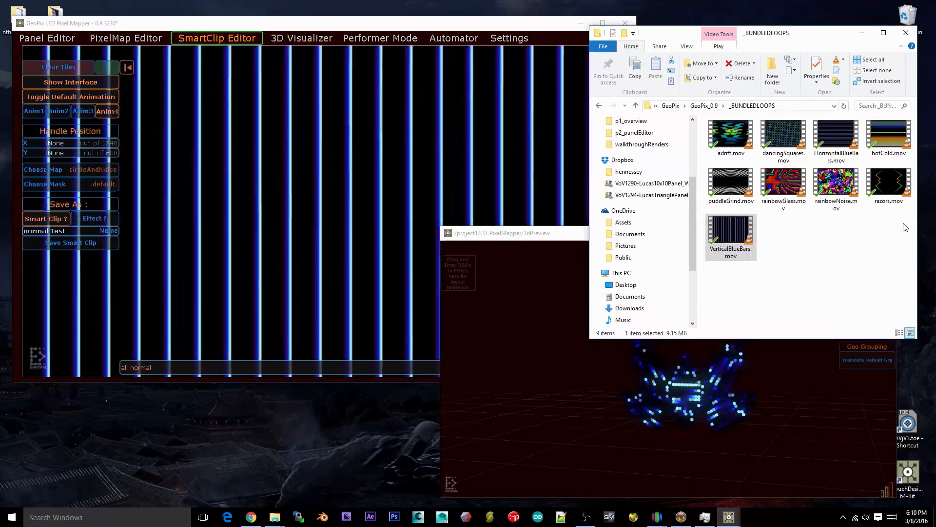
drag(468, 128, 458, 134)
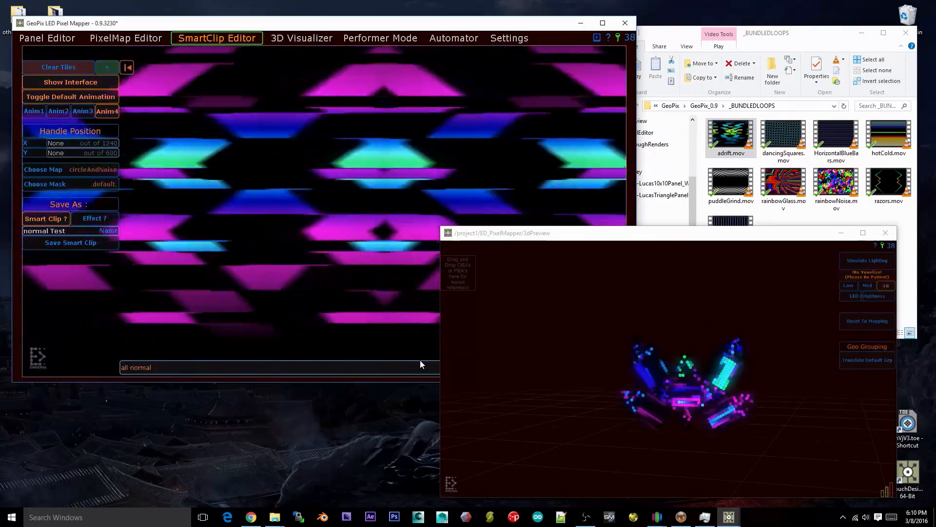
drag(783, 137, 507, 152)
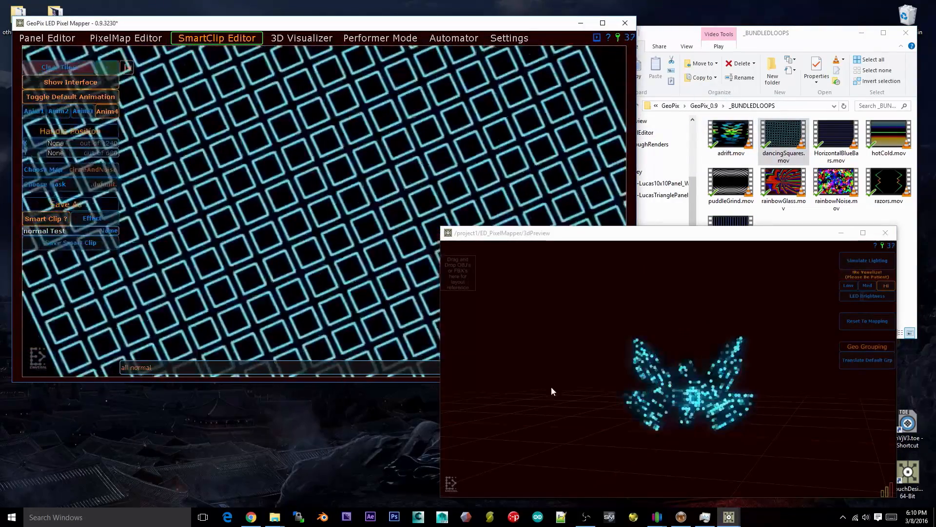
drag(835, 136, 443, 115)
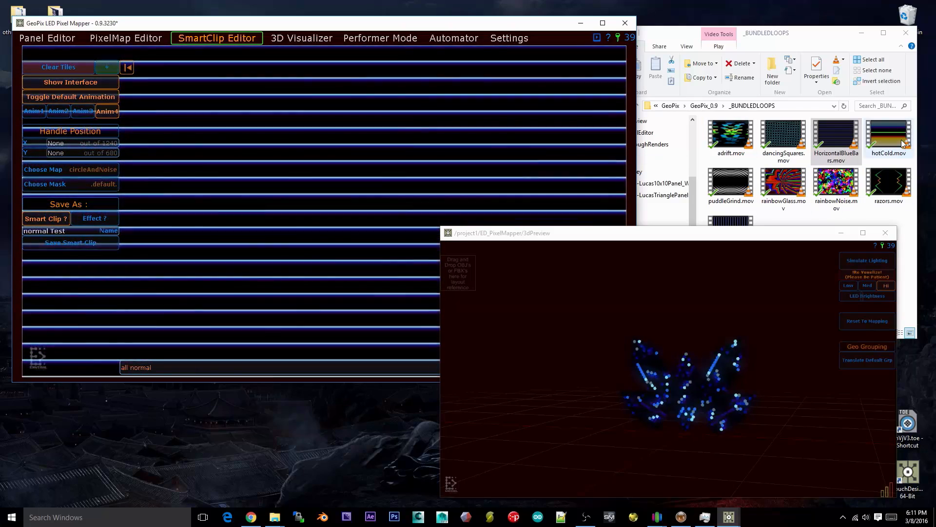
drag(456, 166, 455, 165)
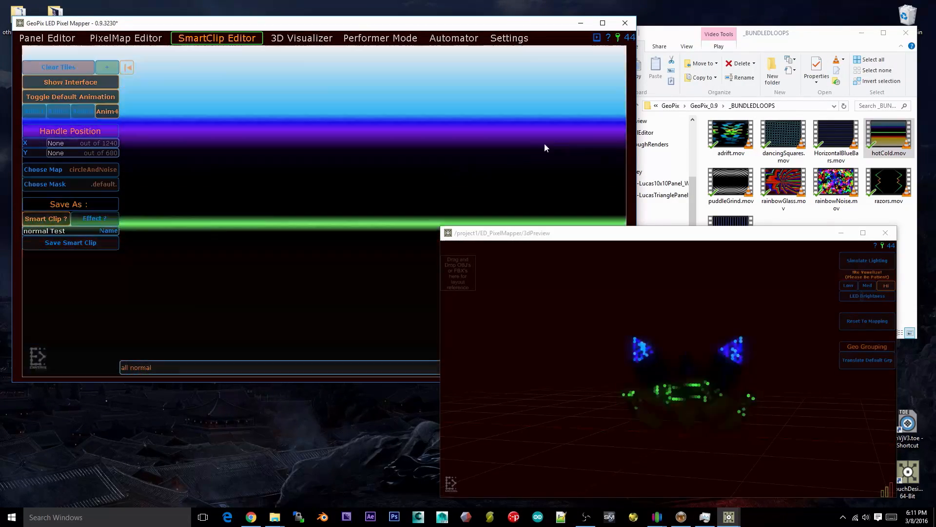
Preview the puddleGrind loop, try rainbowGlass, and preview rainbowNoise on the same map.
drag(730, 182, 375, 139)
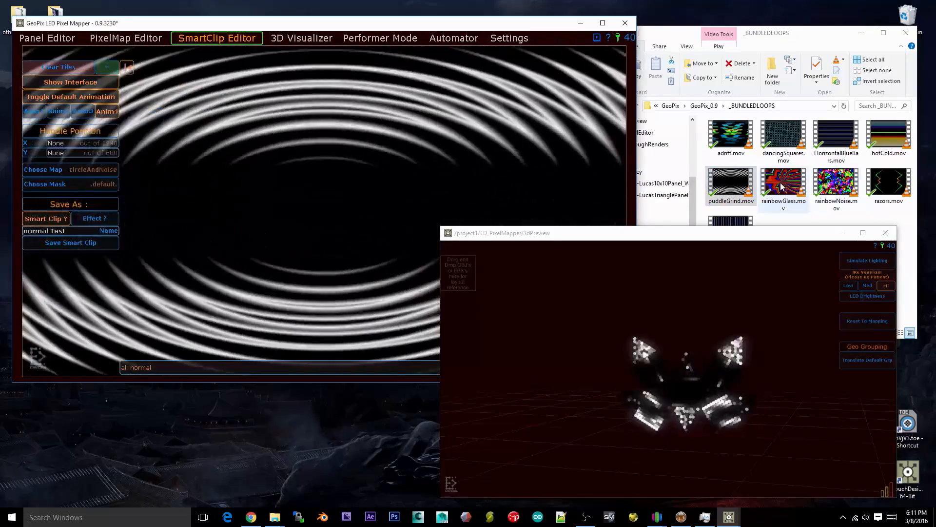
drag(782, 185, 723, 195)
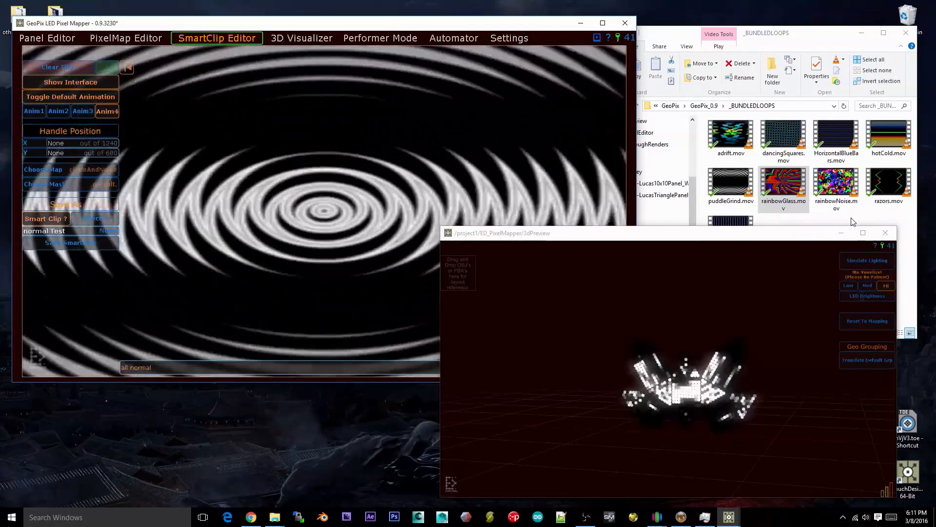
drag(836, 183, 491, 154)
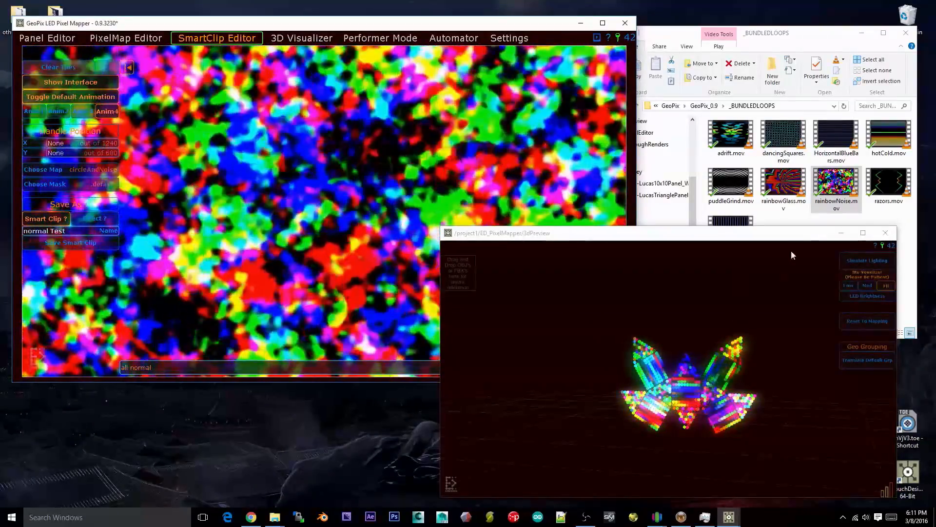
Load razors.mov as the clip's video source and adjust the position of the 3D preview window.
drag(888, 183, 510, 186)
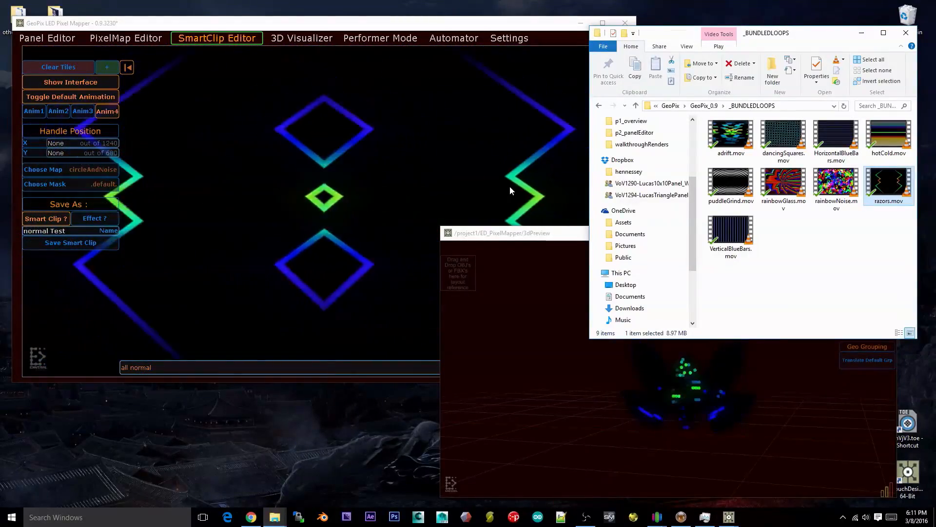
click(567, 233)
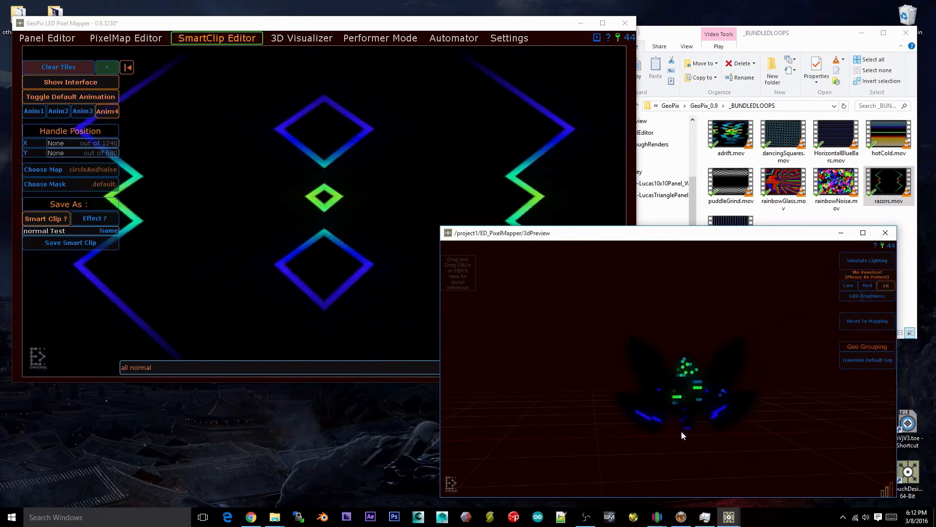
drag(716, 237, 701, 225)
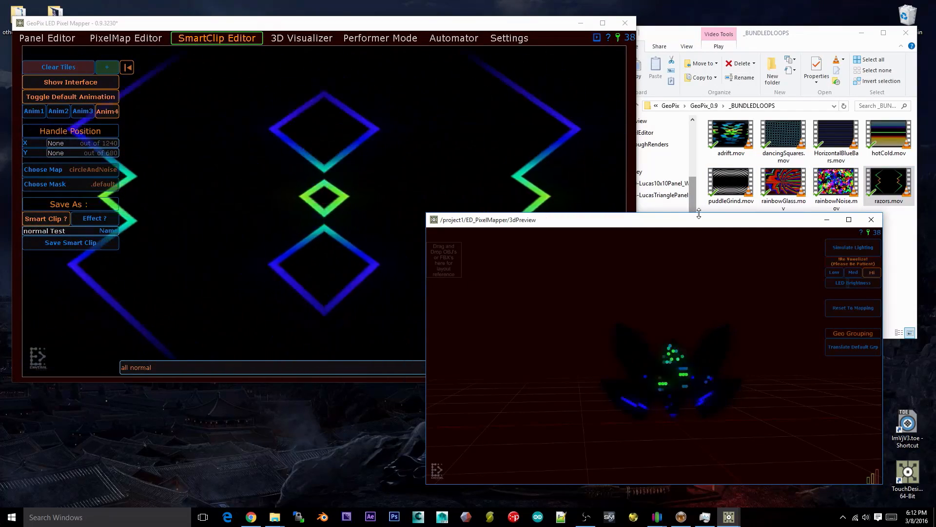
mouse_move(703, 222)
mouse_down()
mouse_move(520, 181)
mouse_move(717, 210)
mouse_move(703, 232)
mouse_up()
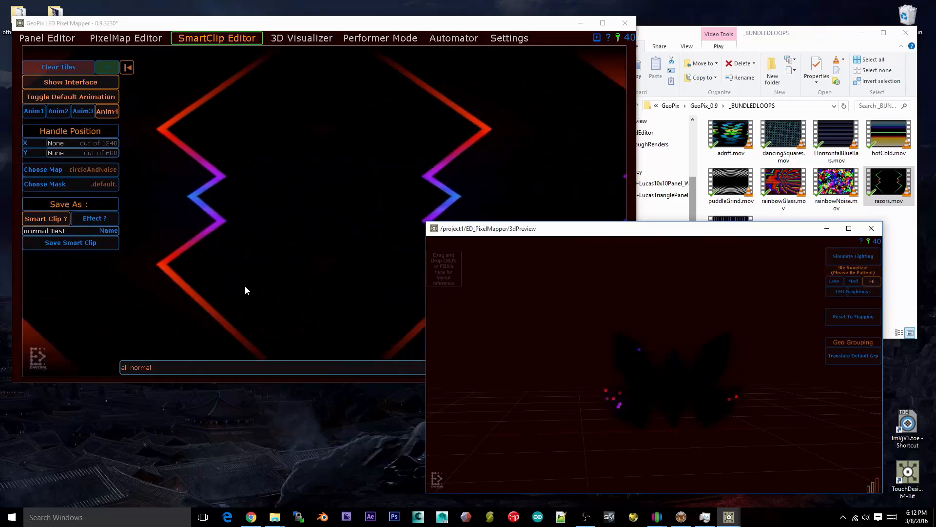
Review the panel definition and the pixel map layout in their editors, and return to the SmartClip Editor.
click(59, 38)
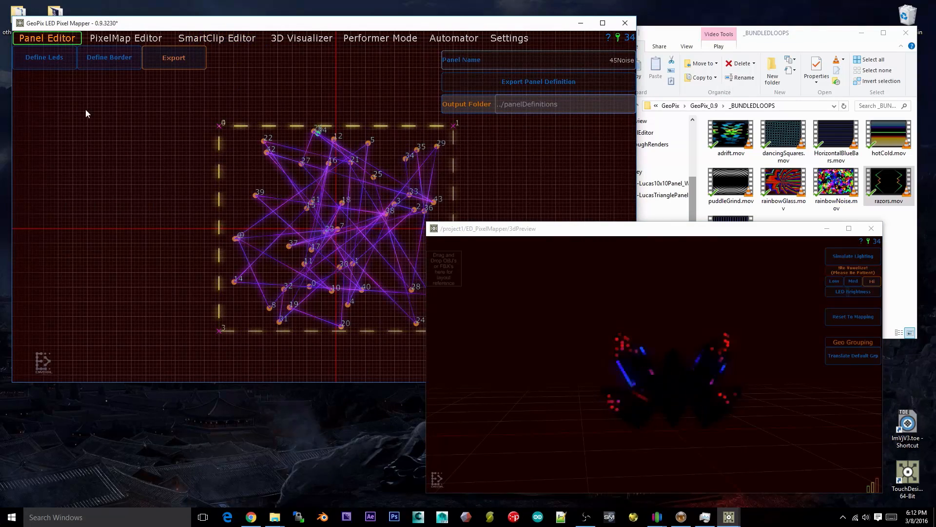
click(155, 39)
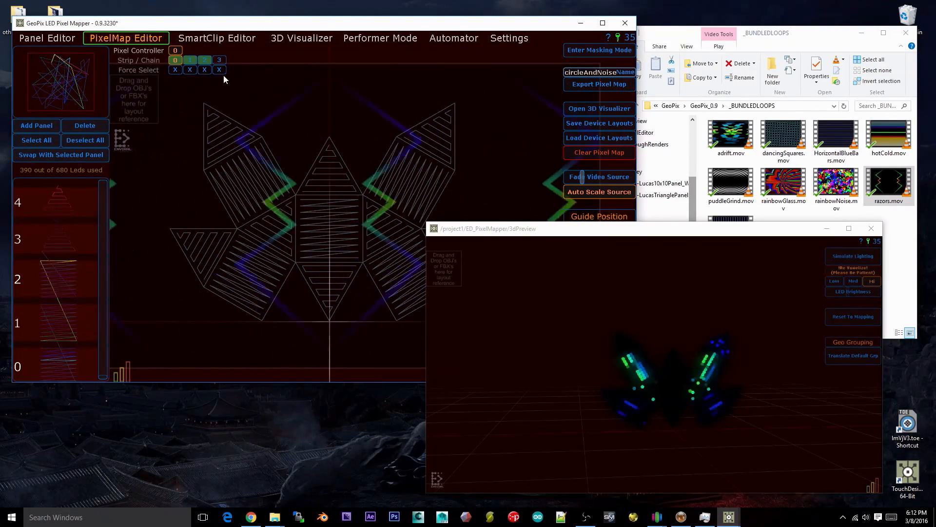
click(231, 41)
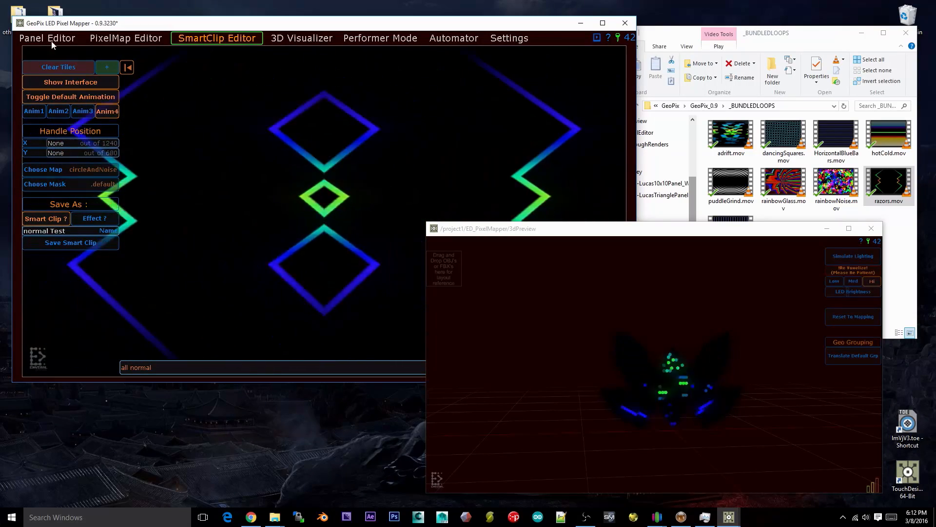
Load human1.obj, human2.obj and sampleGroundPlane.obj from the _EXAMPLEGEOMETRY folder into the 3D preview as layout reference.
drag(537, 234, 531, 186)
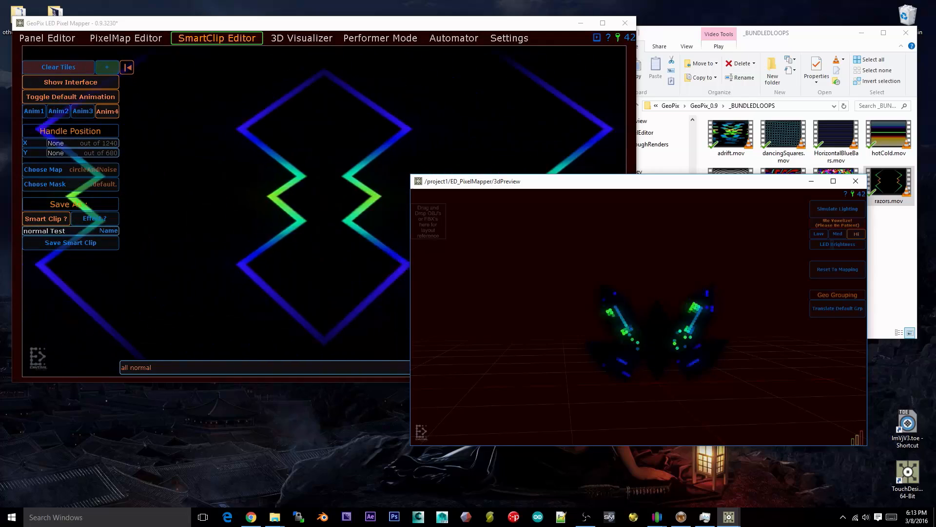
mouse_move(275, 522)
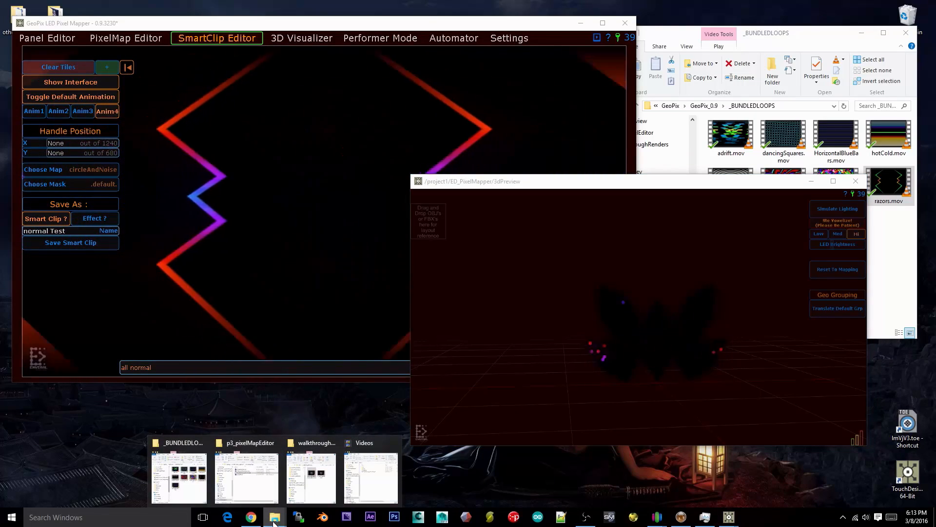
click(159, 475)
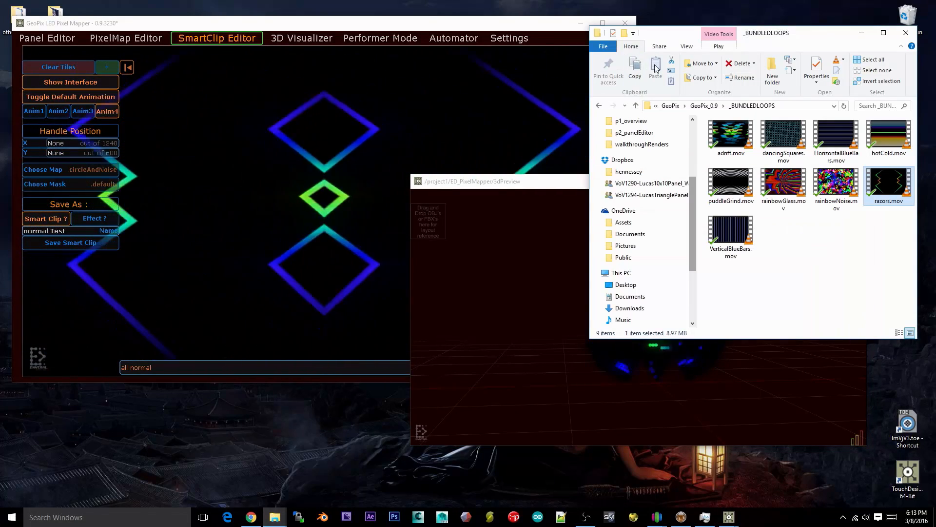
click(715, 106)
double_click(745, 146)
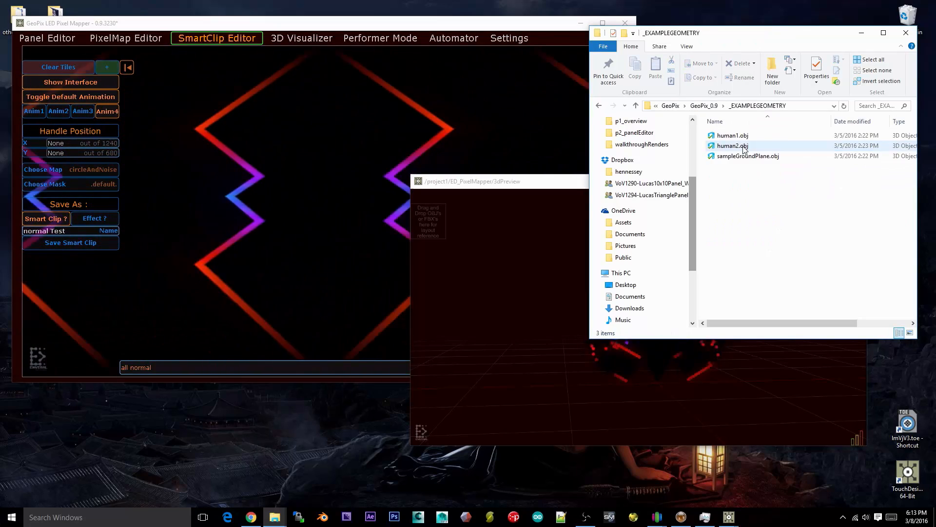
drag(427, 229, 429, 232)
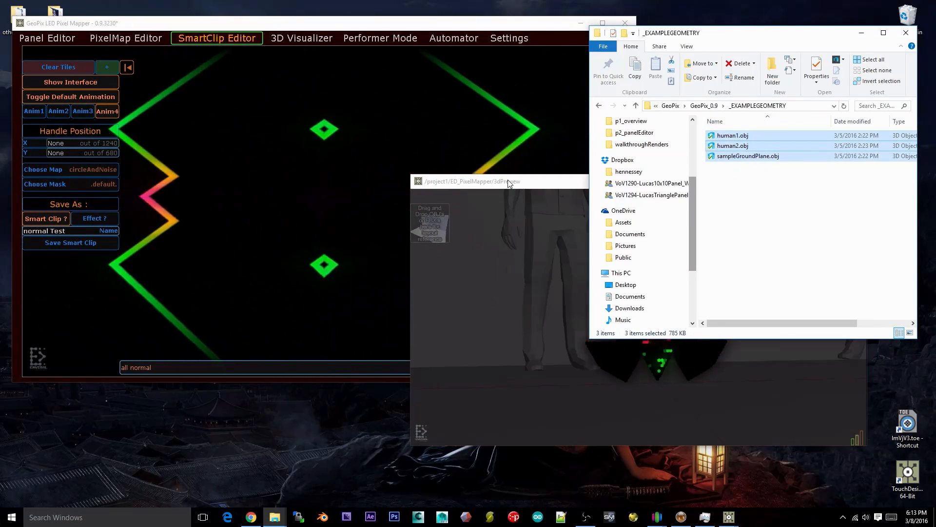
drag(659, 341, 679, 306)
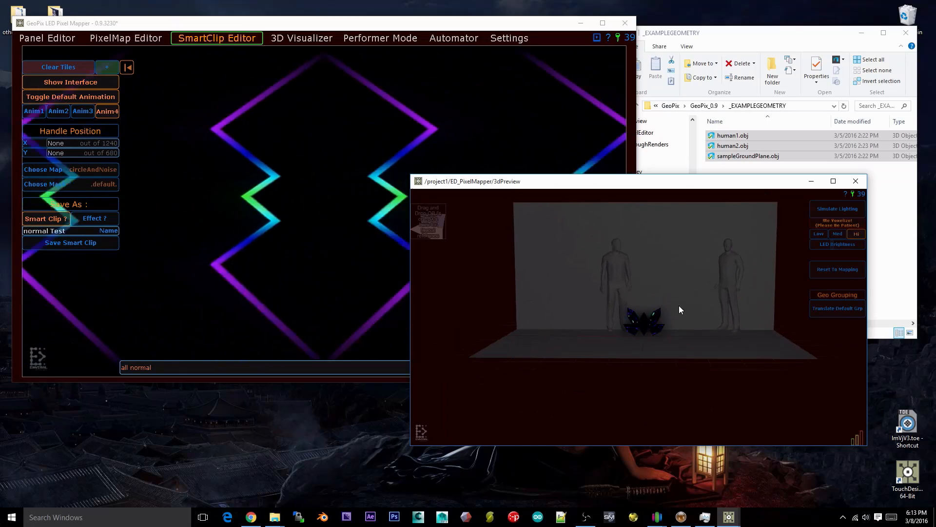
In the PixelMap Editor, select all panels on strips 1 and 2 and add them to Geo Group 1.
click(140, 39)
drag(568, 188, 619, 337)
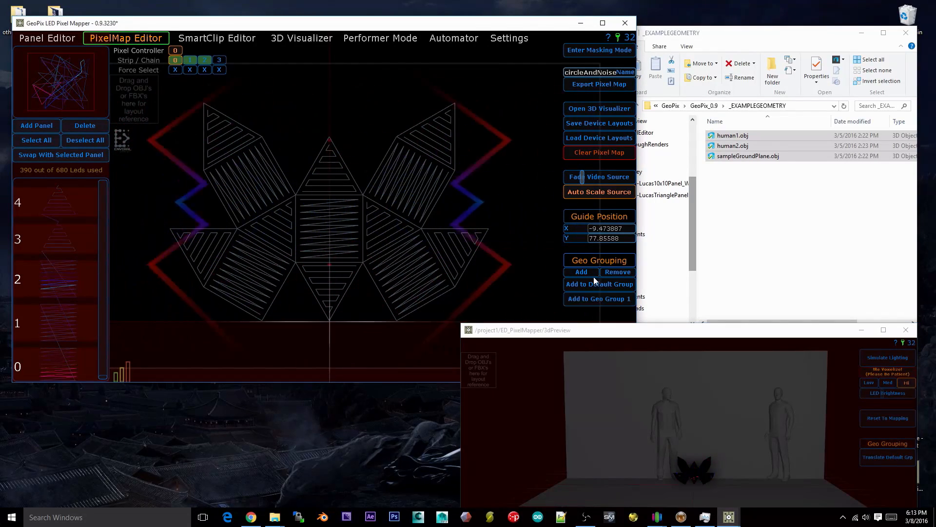
click(205, 70)
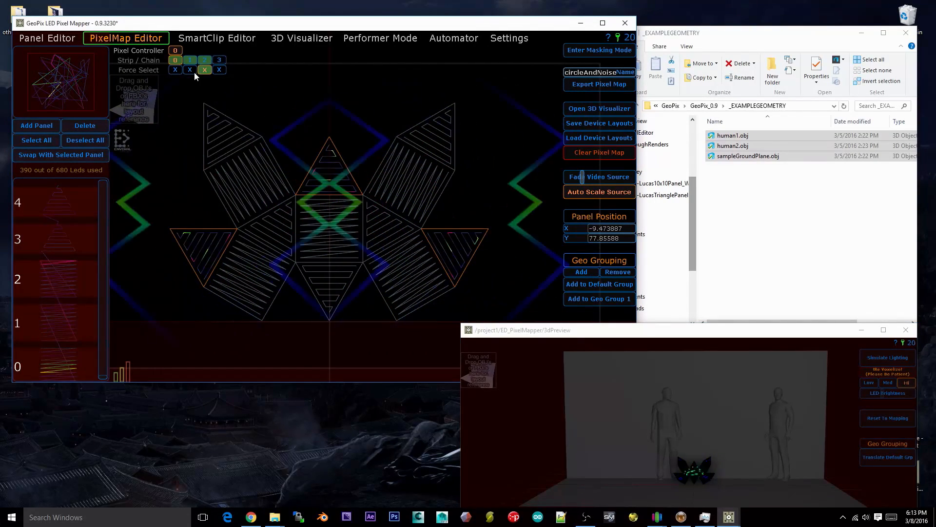
click(595, 298)
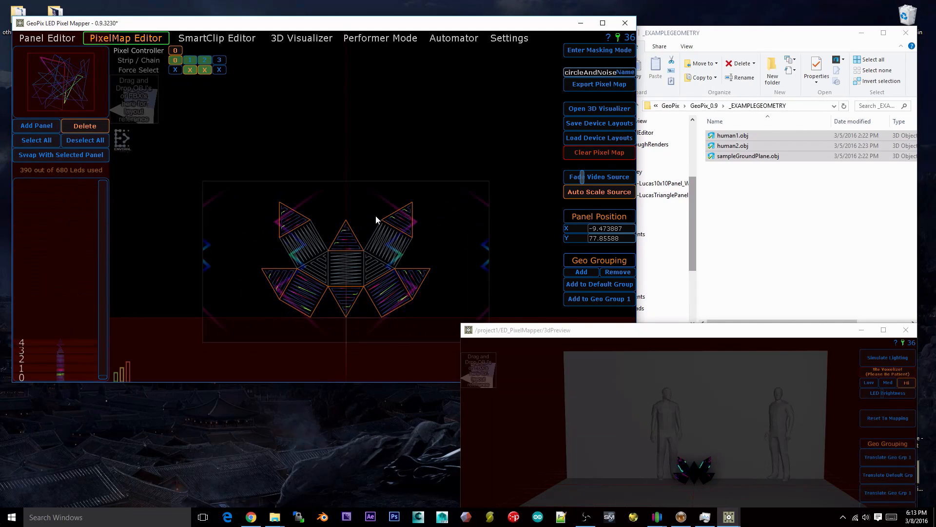
Check the reference scene and geo groups in the 3D Visualizer, and return to the SmartClip Editor.
click(248, 40)
click(312, 40)
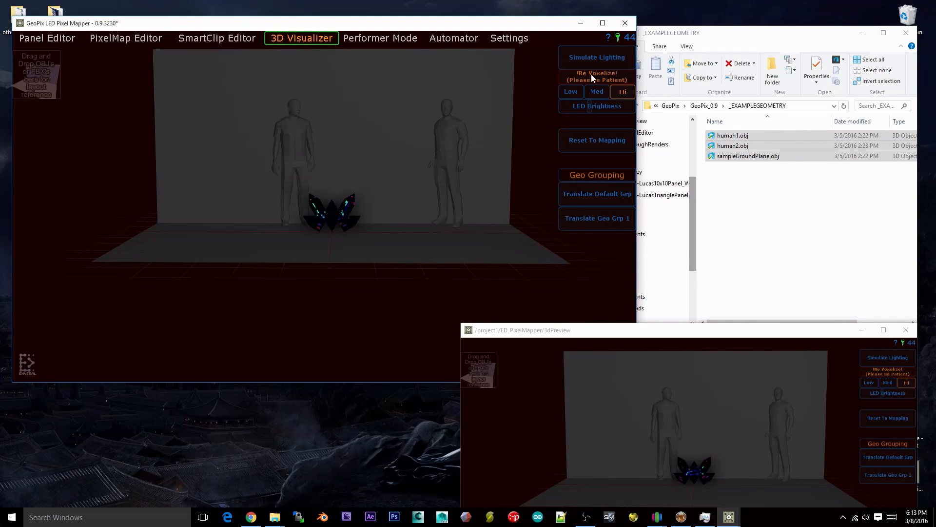
click(226, 41)
Bring the 3D preview window fully into view and translate Geo Group 1 up and left, beside the first human figure.
drag(701, 330, 683, 243)
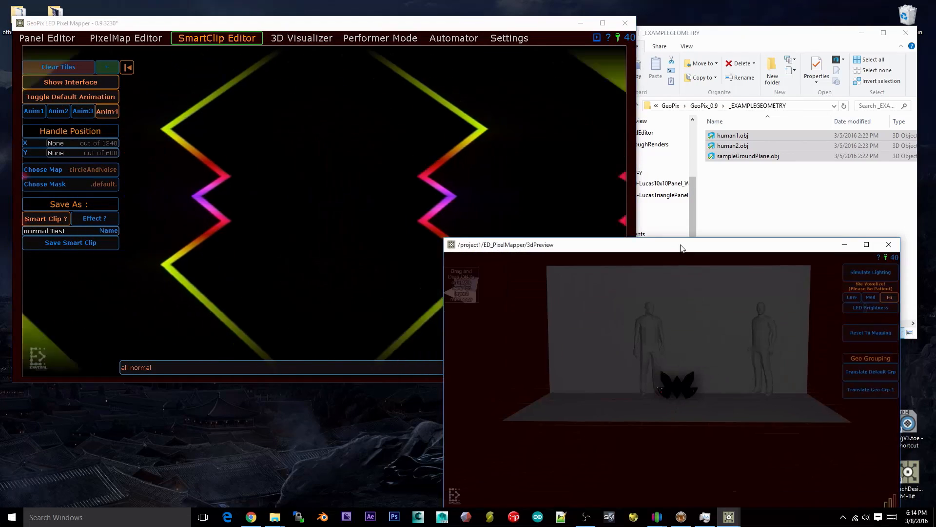
click(886, 389)
click(886, 386)
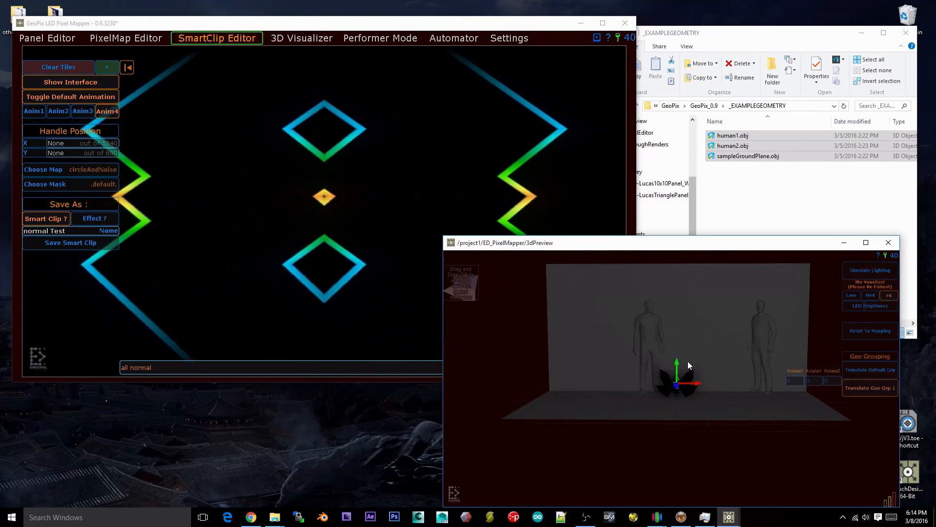
drag(679, 361, 595, 320)
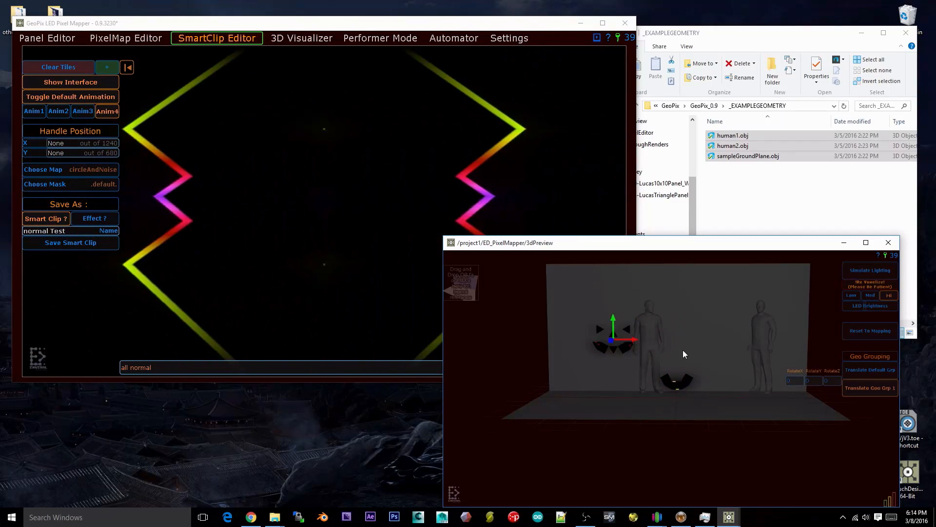
Translate the default group up and right between the two human figures, and start the lighting simulation.
click(852, 386)
click(852, 373)
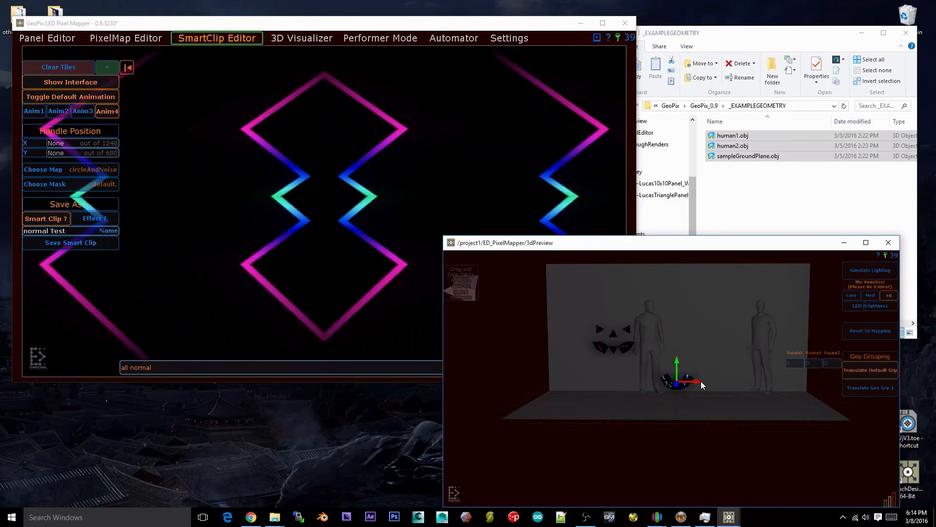
drag(697, 381, 720, 339)
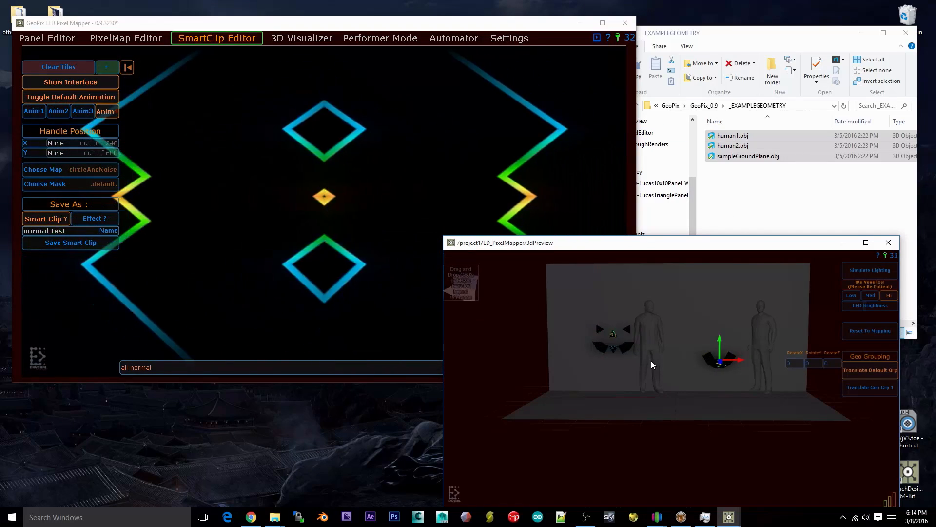
click(874, 269)
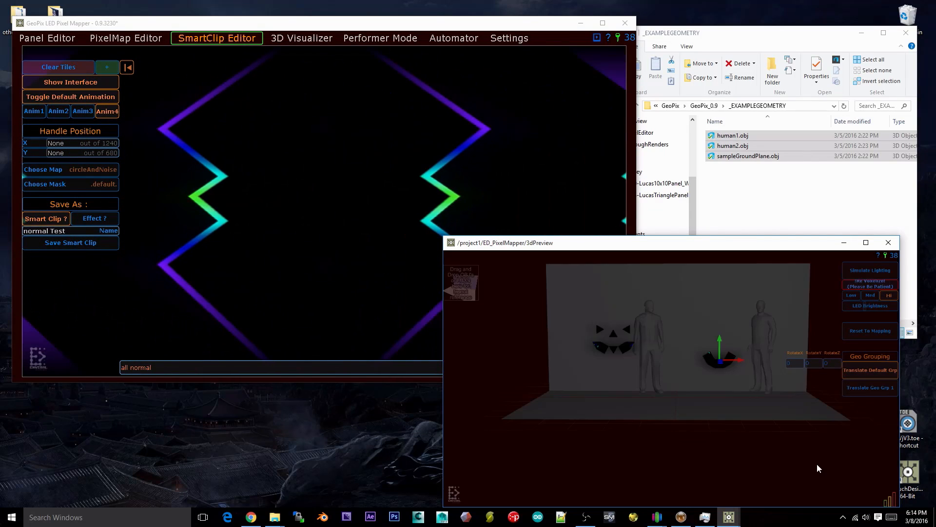
Examine the simulated lighting in the 3D preview, and check the 3D Visualizer and the animated pixel map in the PixelMap Editor.
scroll(702, 376, up, 4)
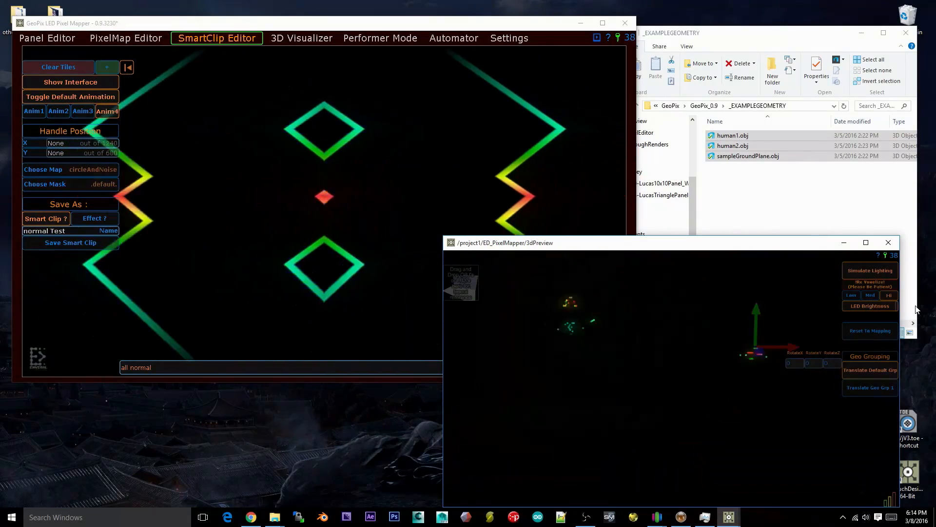
scroll(585, 307, down, 3)
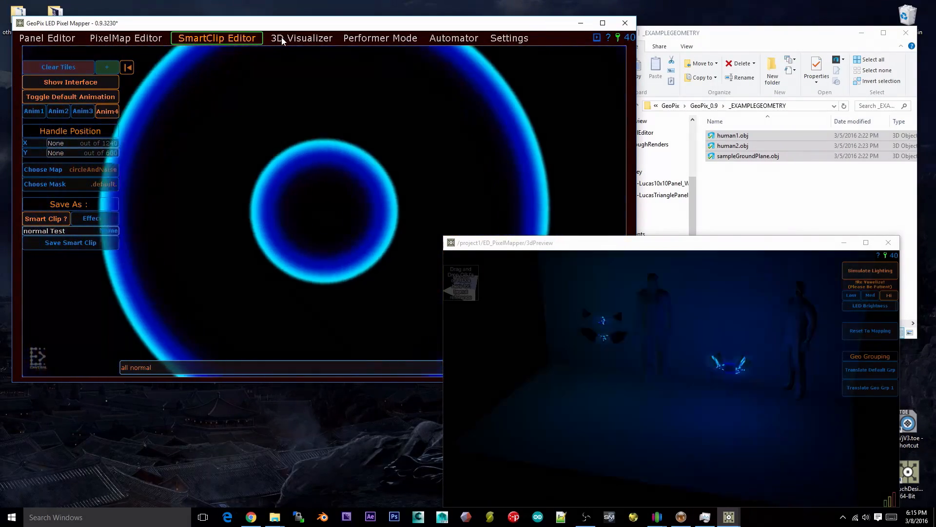
click(301, 38)
click(217, 38)
click(126, 38)
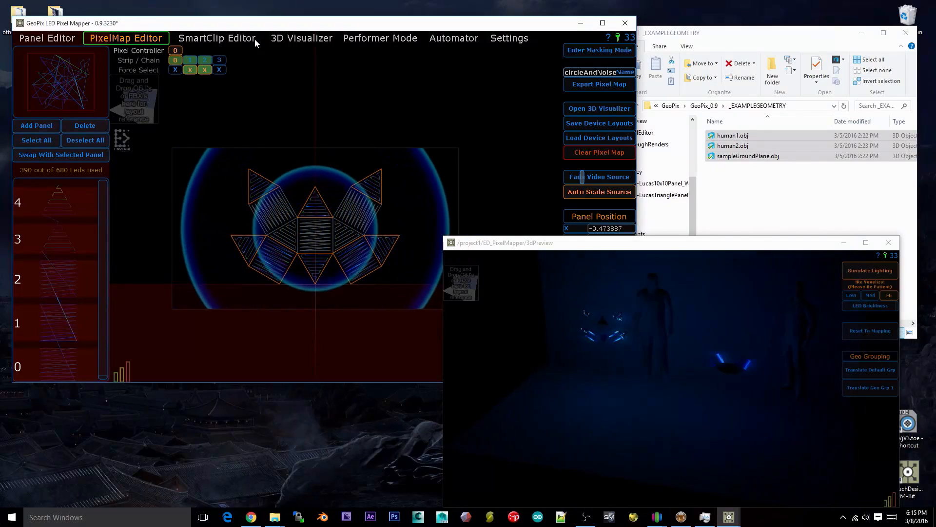
In the SmartClip Editor, preview the Anim3 default animation and switch to Anim2.
click(239, 38)
click(61, 99)
click(71, 101)
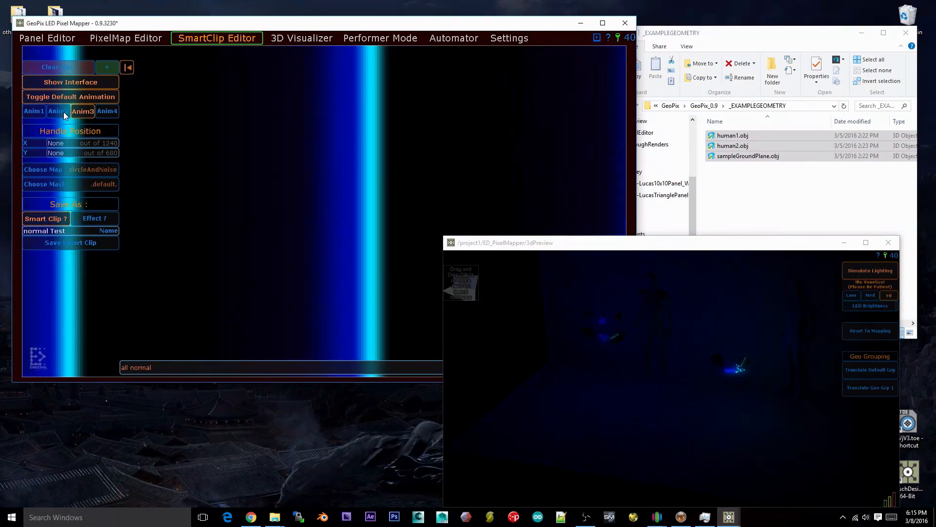
click(62, 111)
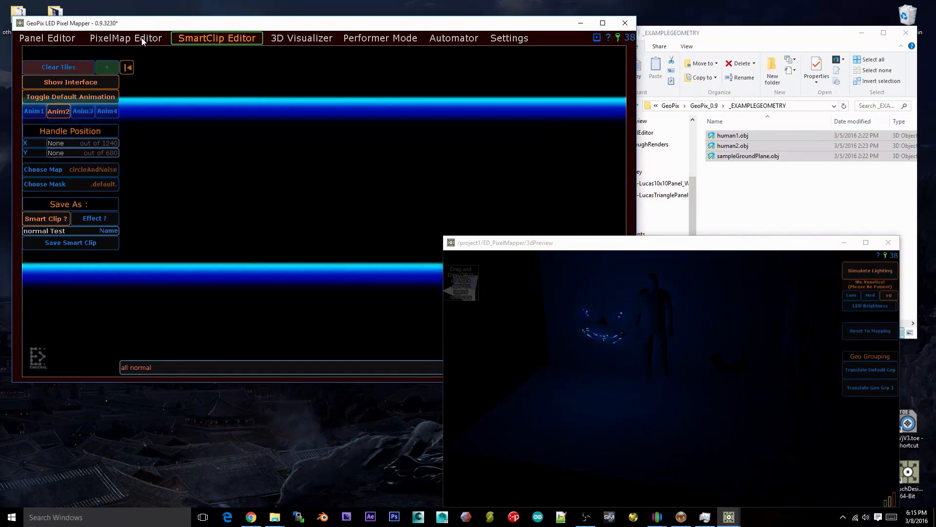
Check the sweep over the panels in the PixelMap Editor, and set the clip's map to .default. in the SmartClip Editor.
click(141, 37)
click(237, 41)
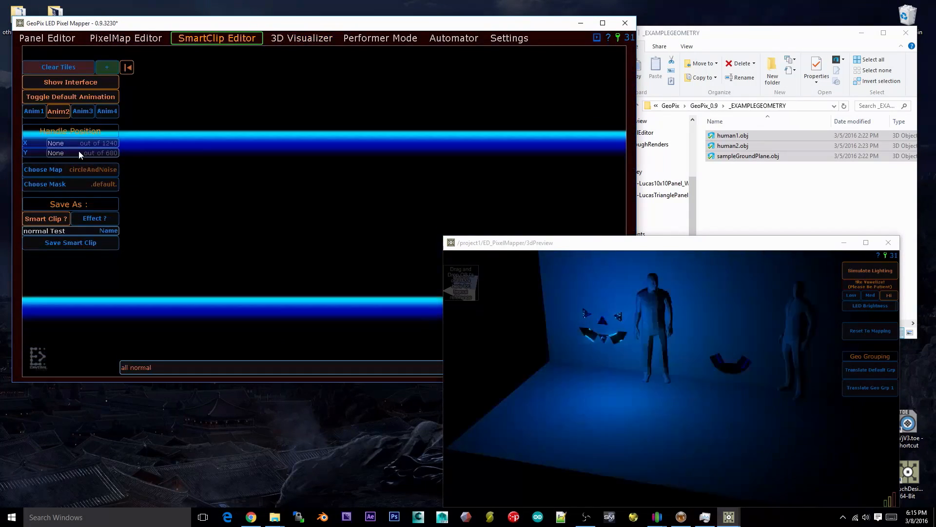
click(84, 171)
click(315, 117)
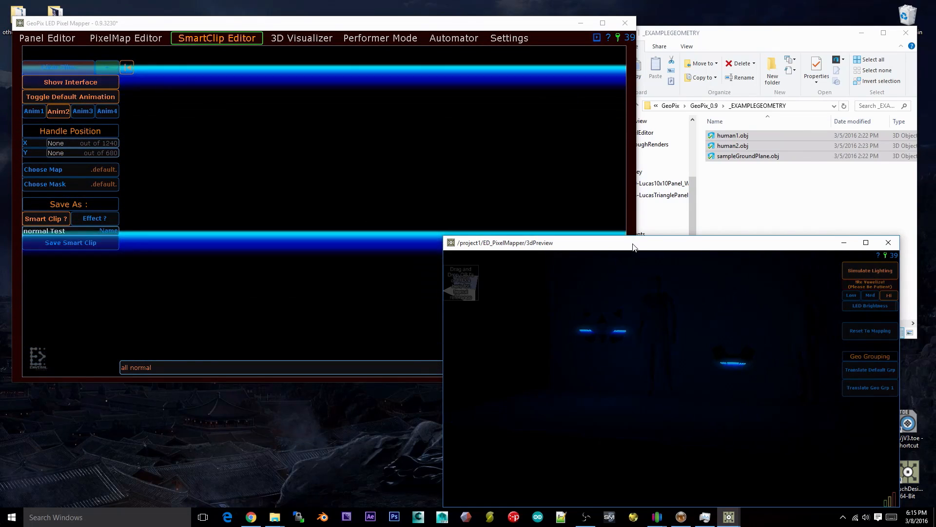
Move the 3D preview window slightly up and left, turn off the lighting simulation and close the preview.
mouse_move(633, 248)
mouse_down()
mouse_move(565, 204)
mouse_move(630, 229)
mouse_move(618, 238)
mouse_up()
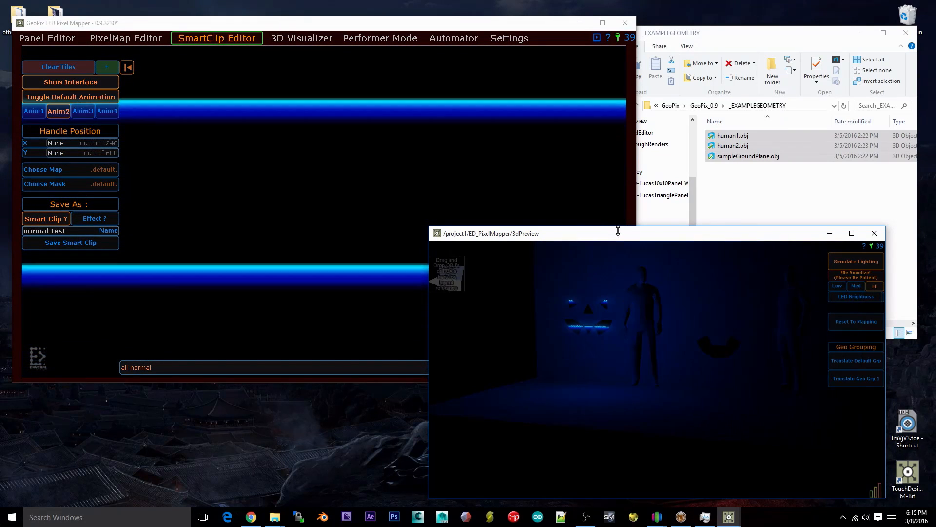
drag(622, 237, 641, 236)
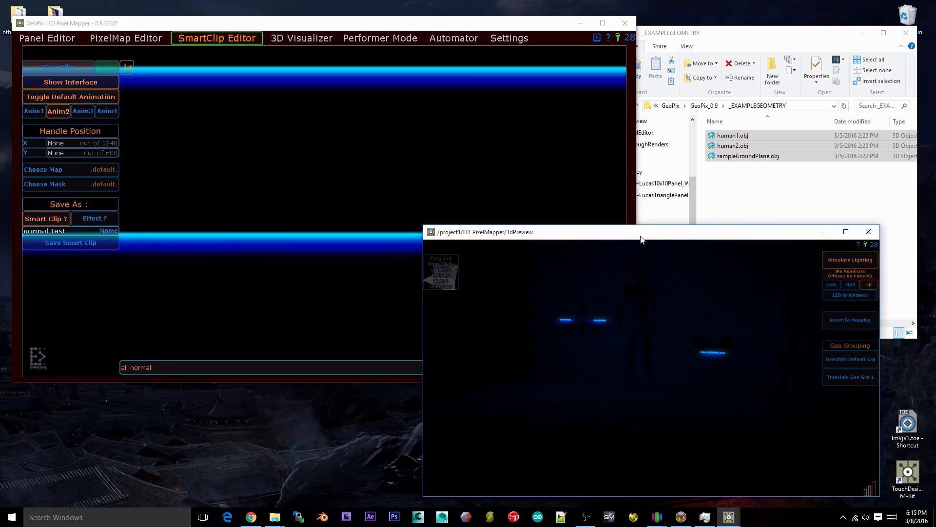
mouse_move(523, 352)
click(524, 385)
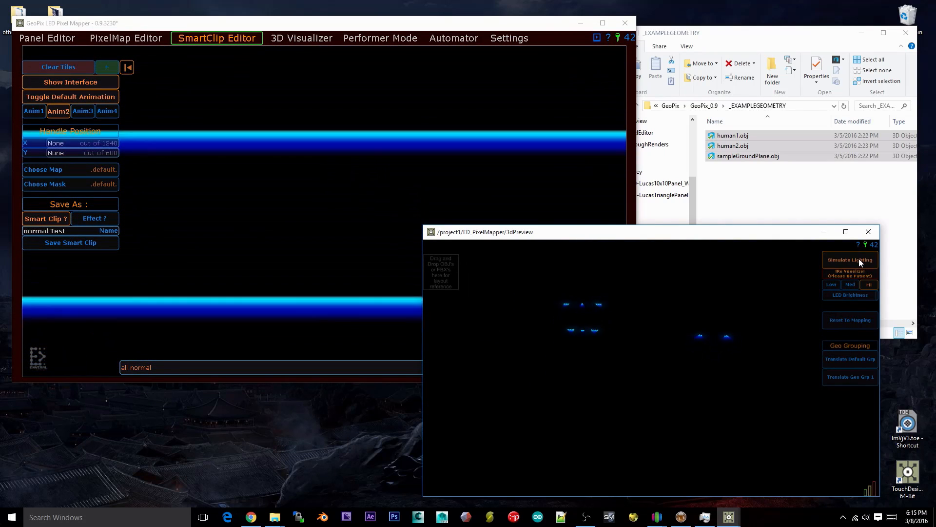
click(858, 260)
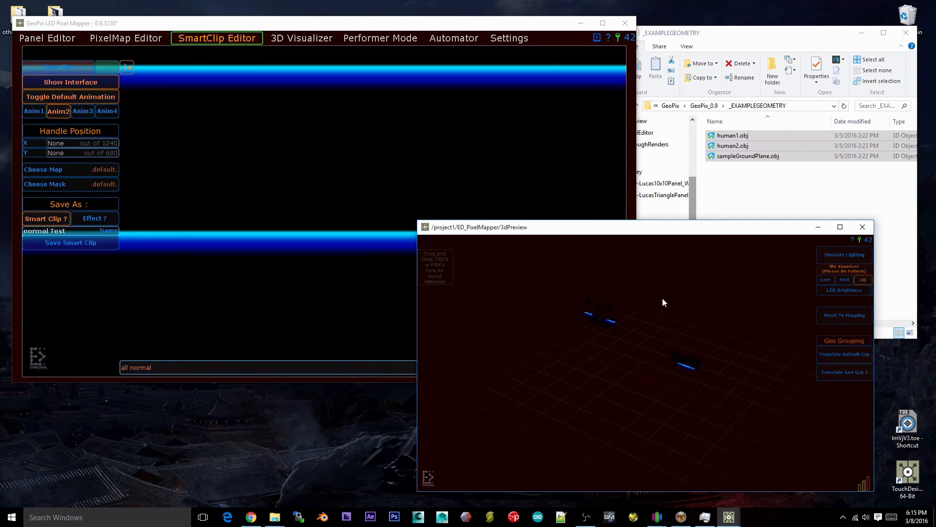
click(863, 226)
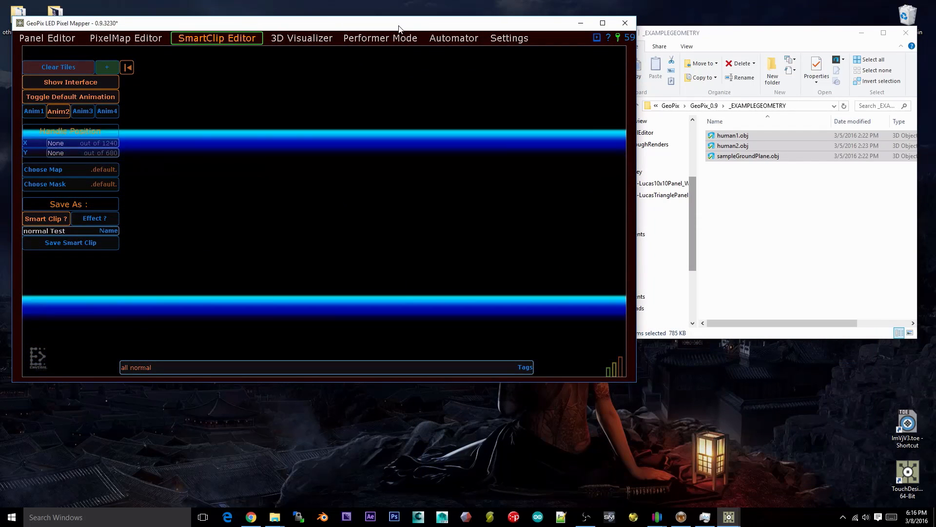
Reposition the main window and choose .default. again as the clip's pixel map.
drag(397, 25, 447, 44)
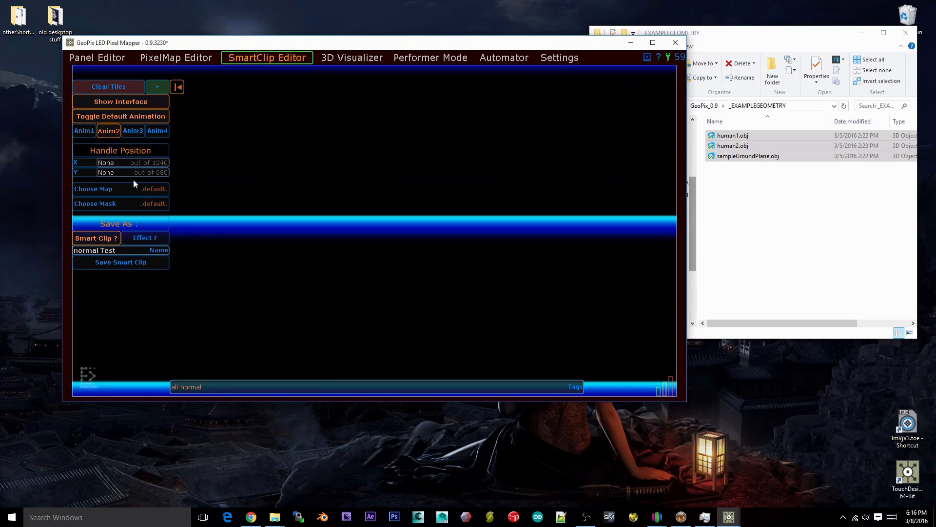
click(136, 189)
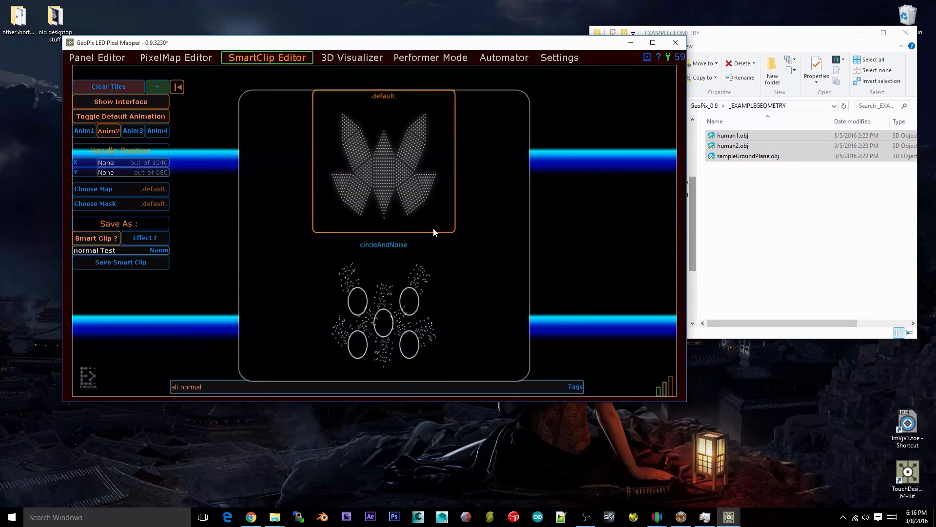
click(383, 173)
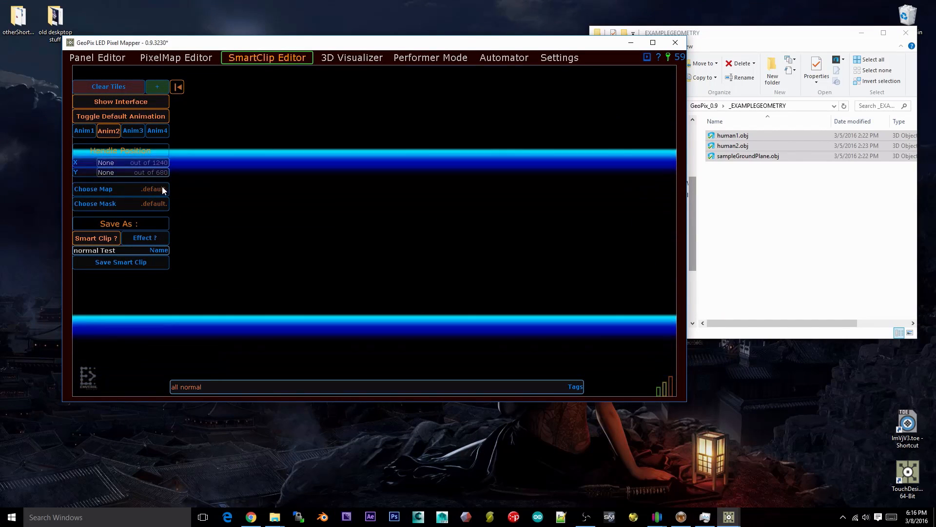
Enter masking mode in the PixelMap Editor, and check the available masks in the SmartClip Editor.
drag(248, 43, 236, 42)
click(160, 61)
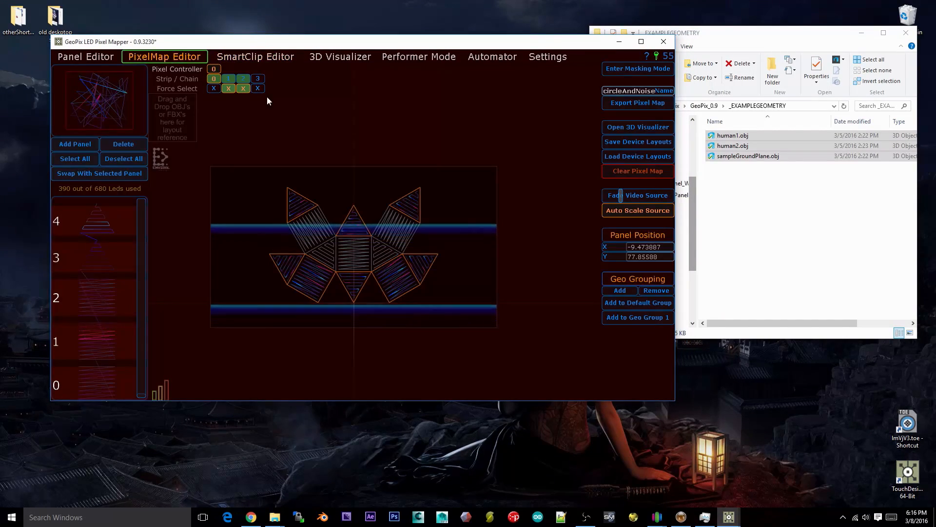
scroll(336, 190, up, 5)
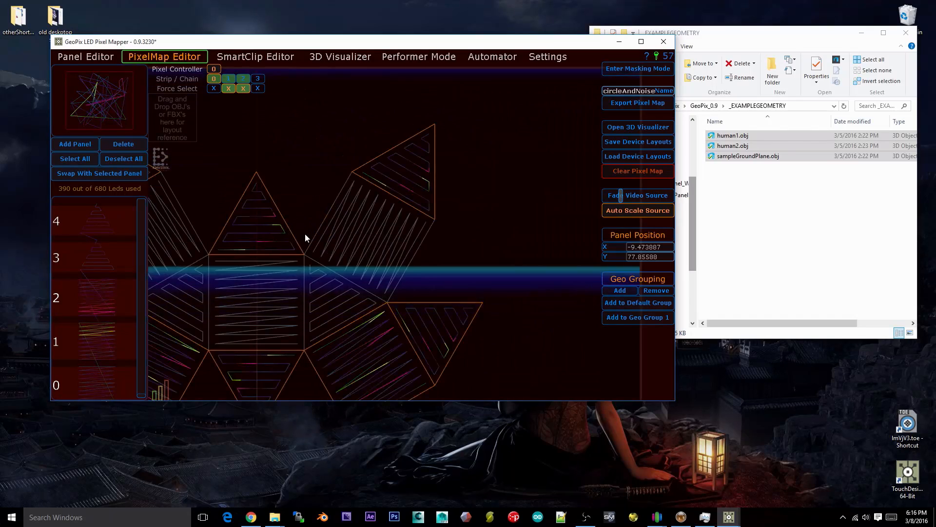
click(651, 68)
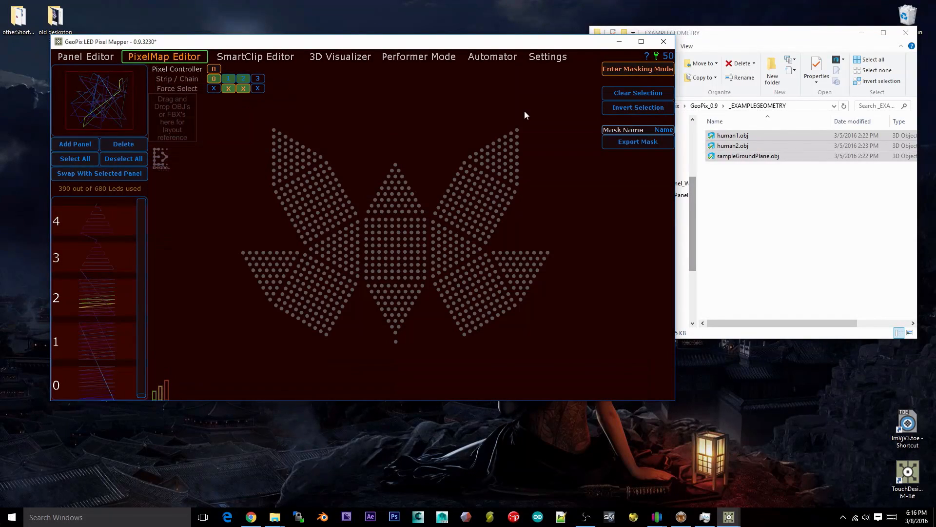
click(270, 57)
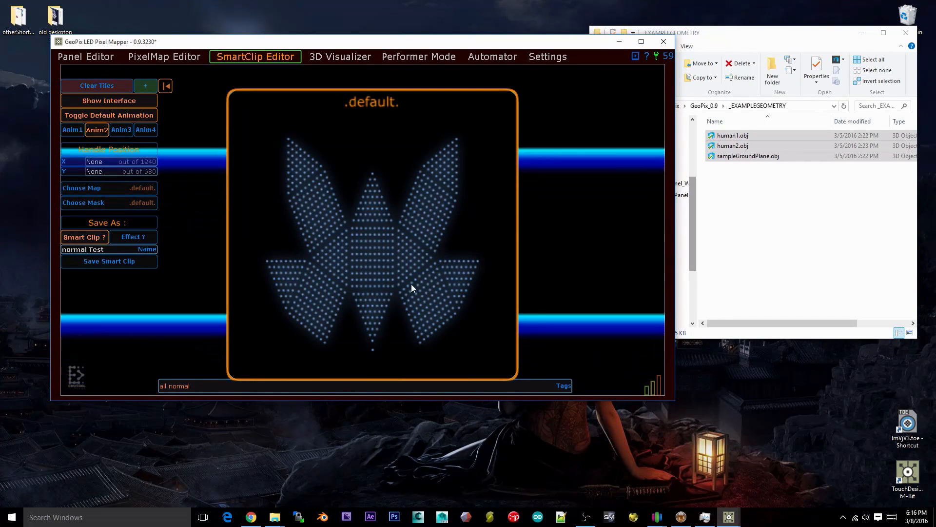
In the PixelMap Editor, select mask LEDs in strips near both outer sides, down the centre and across the middle.
click(200, 59)
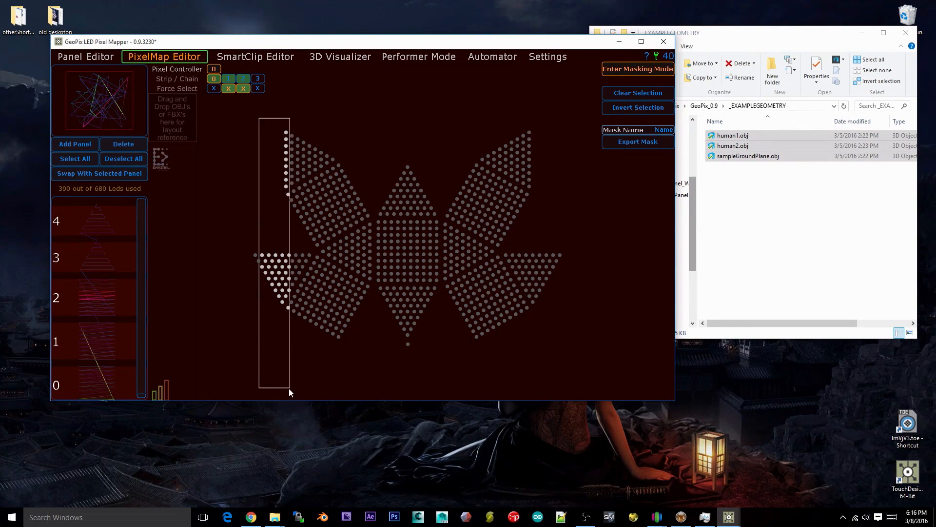
drag(525, 122, 540, 426)
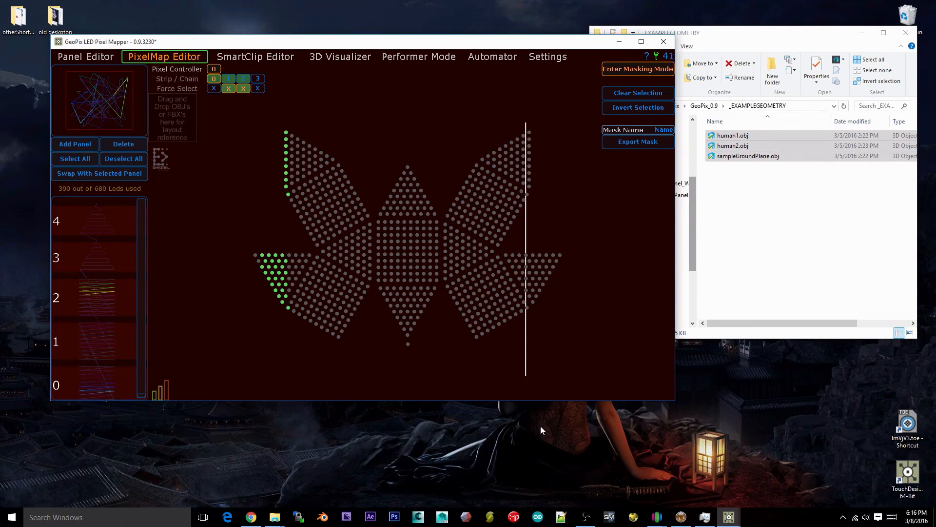
drag(548, 355, 549, 355)
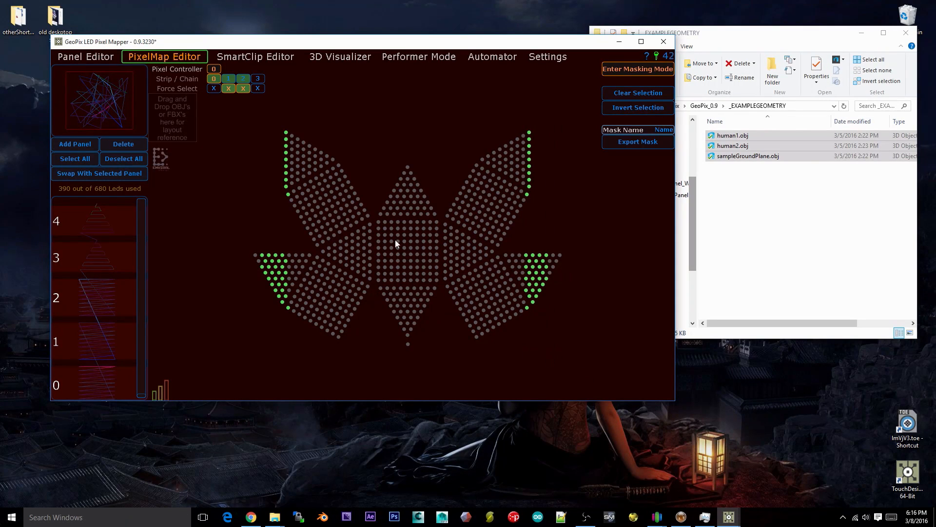
drag(511, 262, 511, 260)
drag(418, 378, 417, 379)
middle_drag(362, 293, 362, 280)
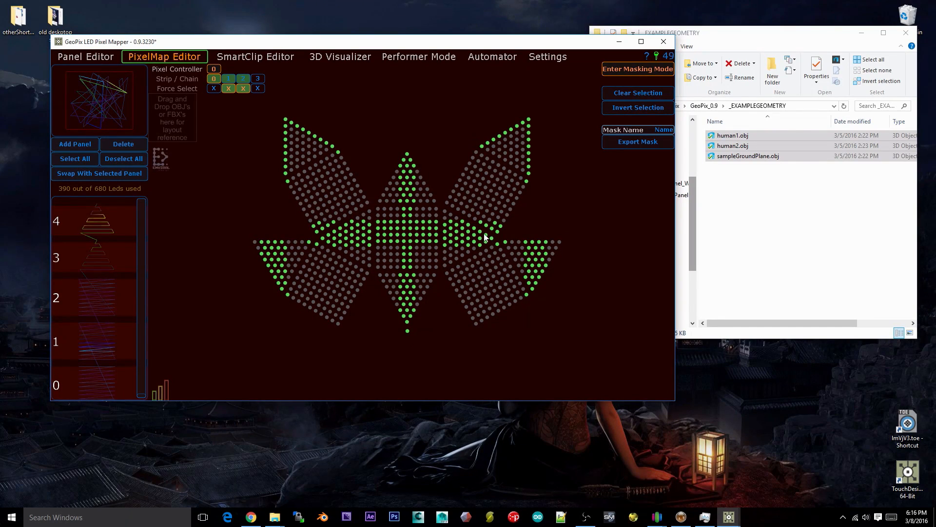
Add the lower central triangle's middle LEDs and a horizontal band across both lower side panels to the mask selection.
middle_drag(407, 227, 407, 217)
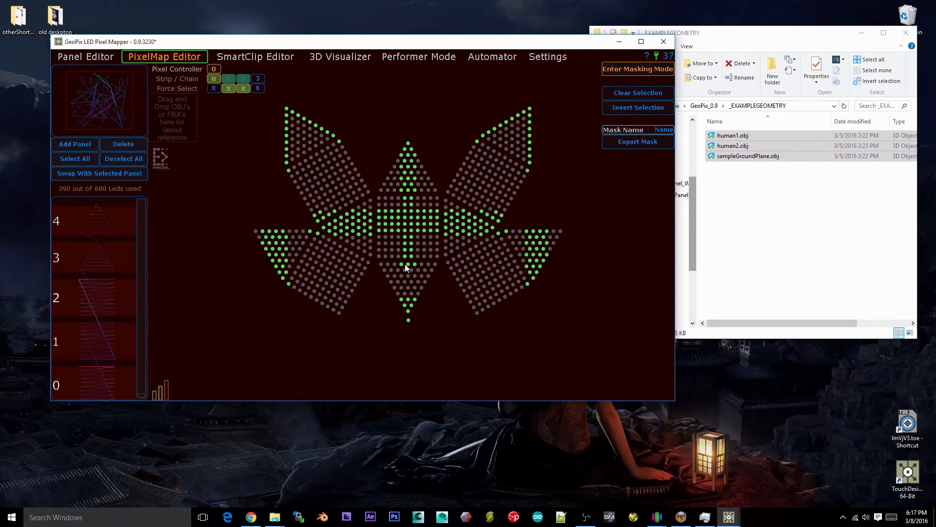
drag(413, 303, 415, 303)
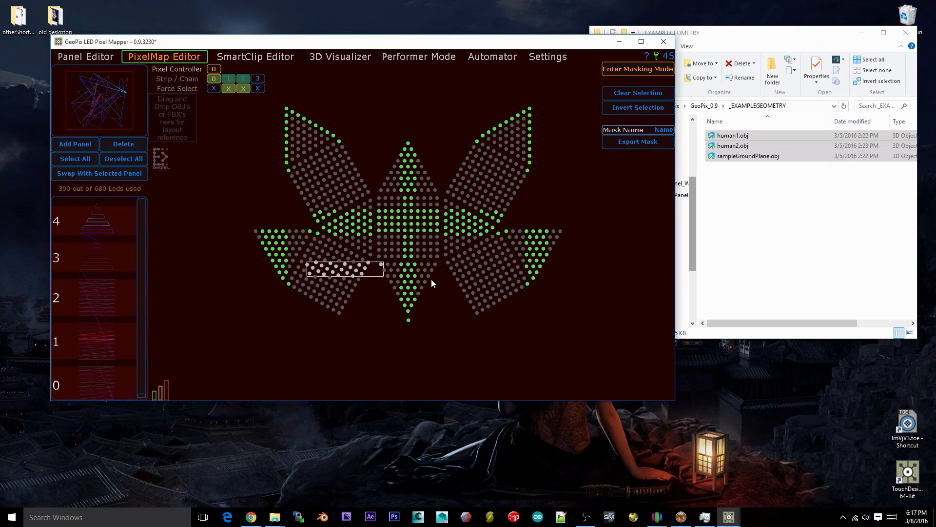
drag(507, 279, 509, 274)
scroll(259, 239, down, 2)
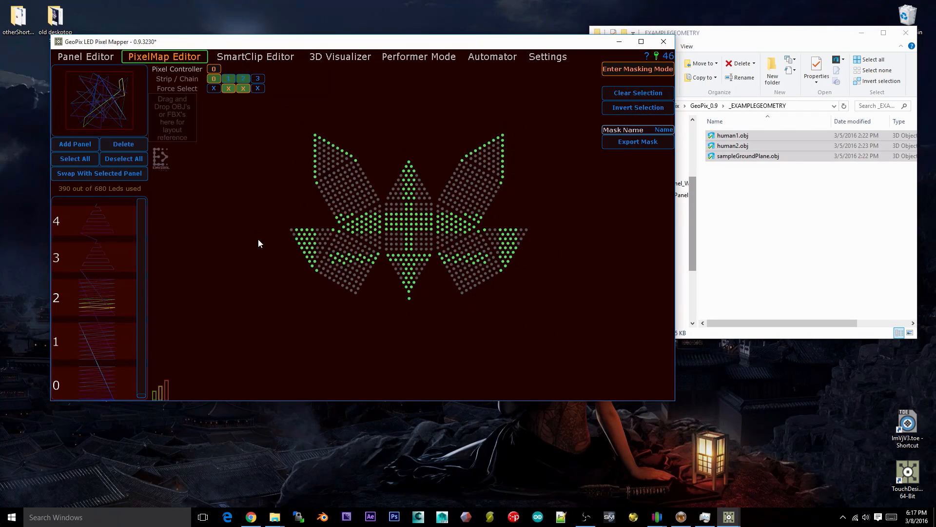
scroll(285, 244, down, 3)
middle_drag(399, 257, 389, 273)
scroll(388, 274, up, 3)
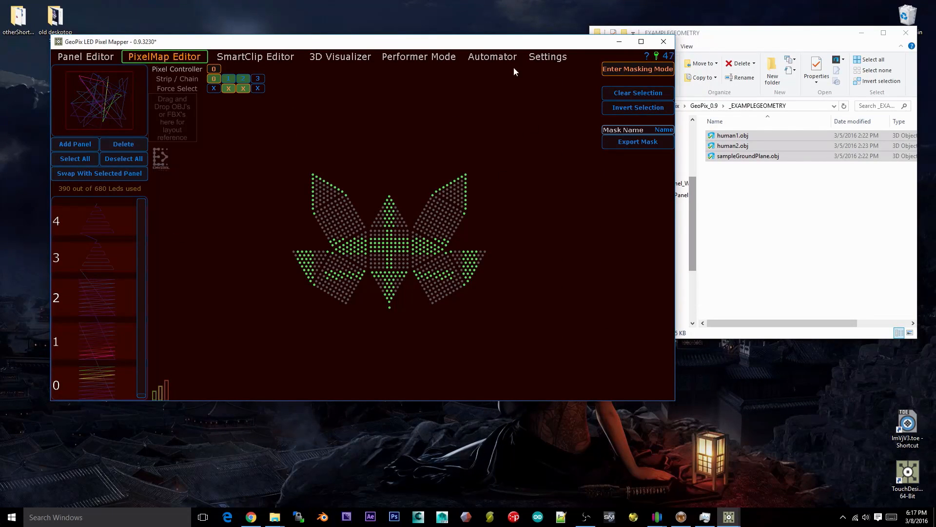
Leave masking mode to look at Performer Mode, and return to masking mode in the PixelMap Editor.
click(632, 70)
click(409, 57)
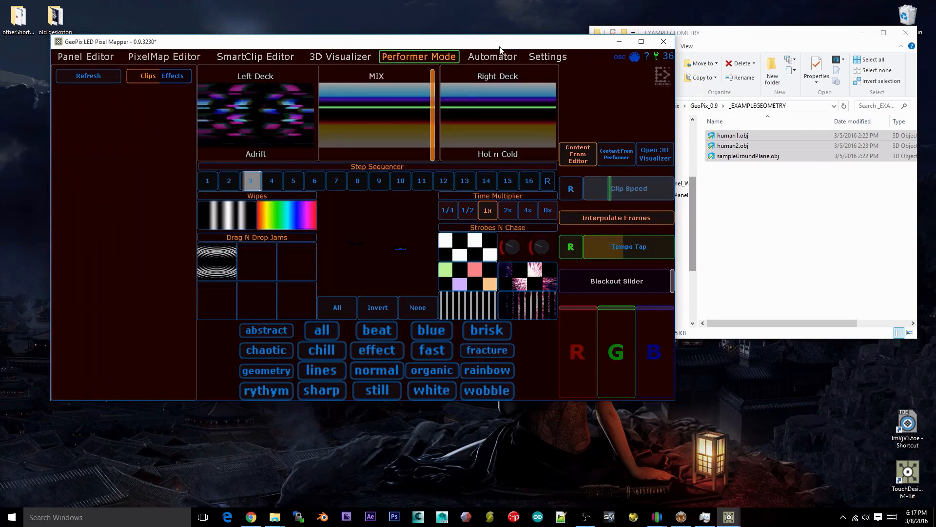
click(185, 57)
click(638, 69)
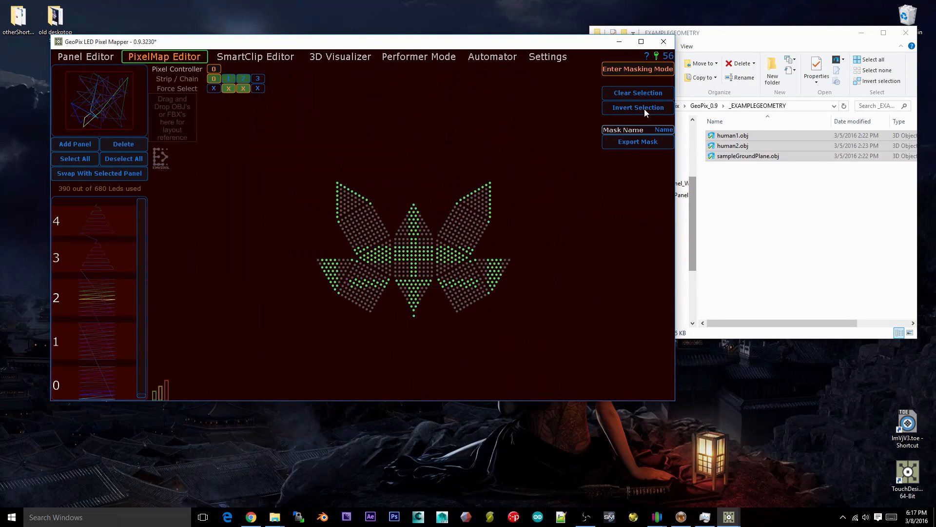
Name the mask insectMask and export it.
middle_drag(481, 140, 492, 118)
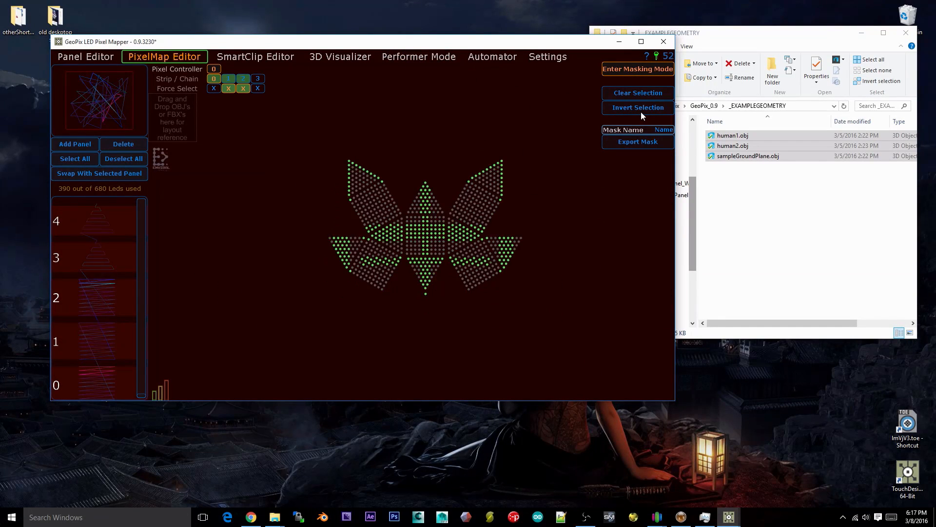
drag(651, 131, 52, 114)
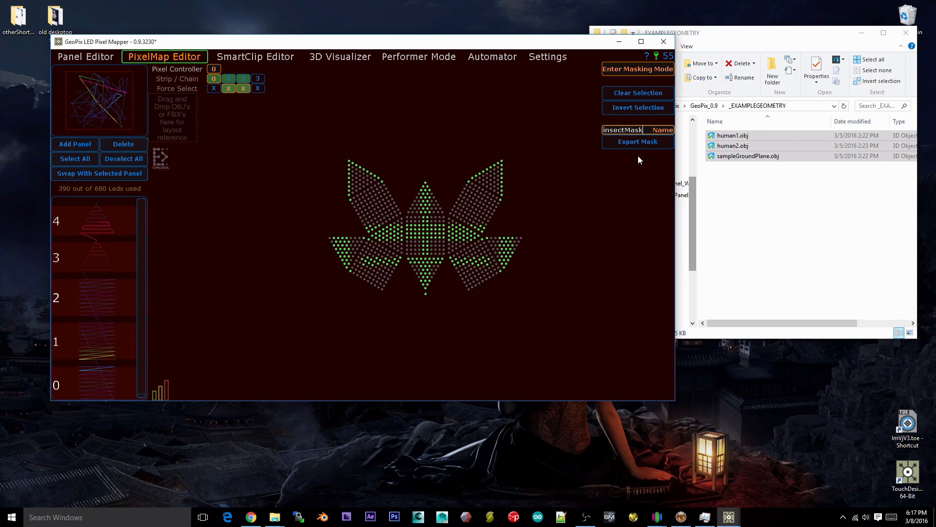
click(616, 142)
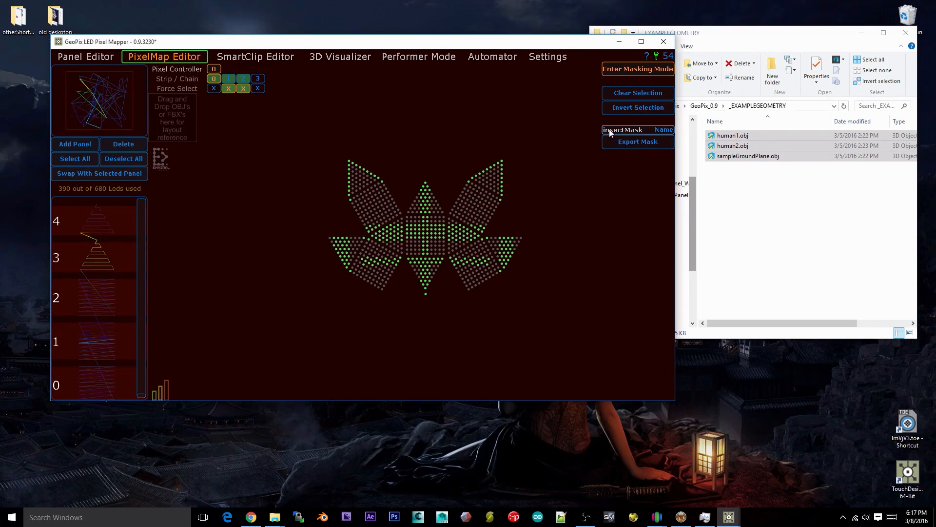
Leave masking mode and set the clip's mask to insectMask in the SmartClip Editor.
click(633, 68)
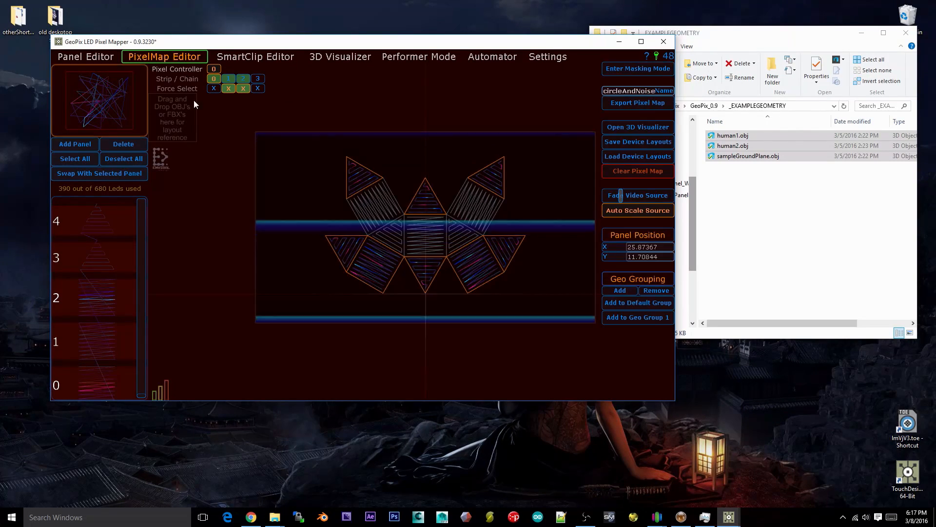
click(265, 57)
click(113, 203)
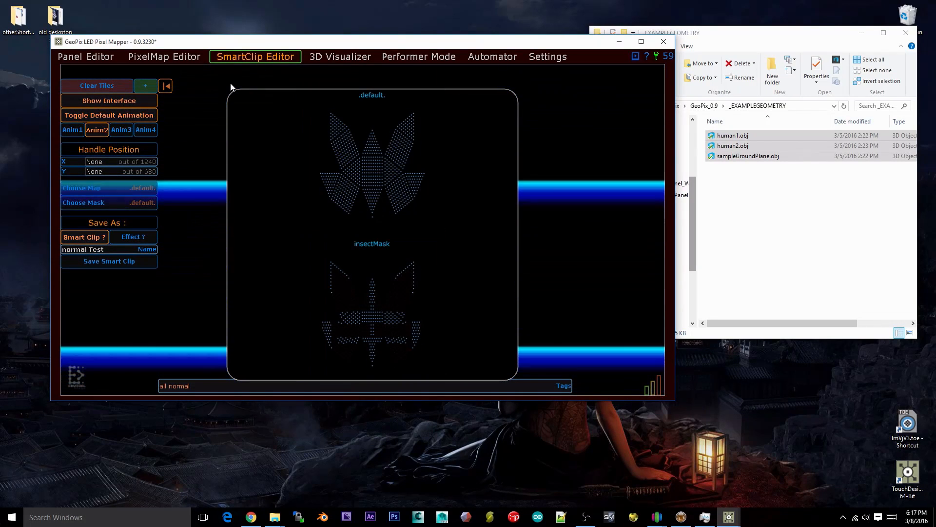
click(393, 316)
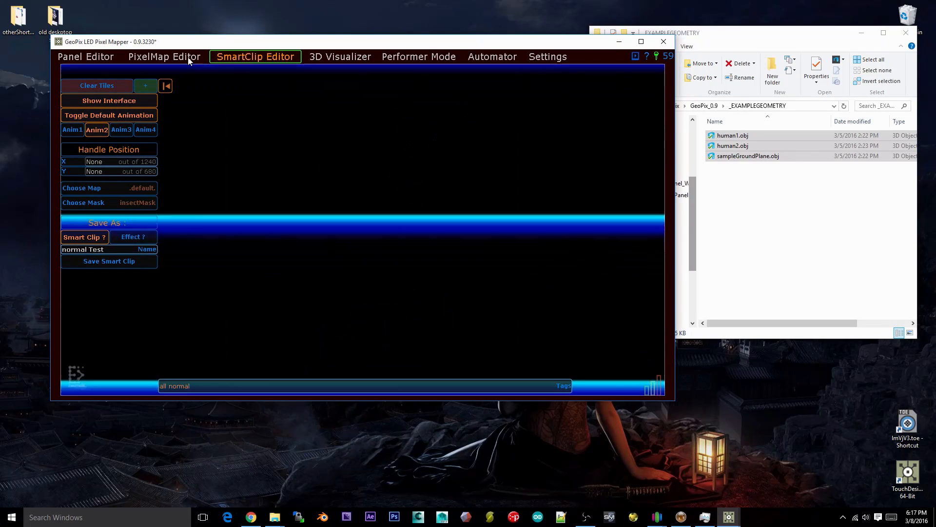
Reset the geo groups to the mapping layout in the 3D Visualizer and preview the masked Anim2 animation on the panels.
click(340, 57)
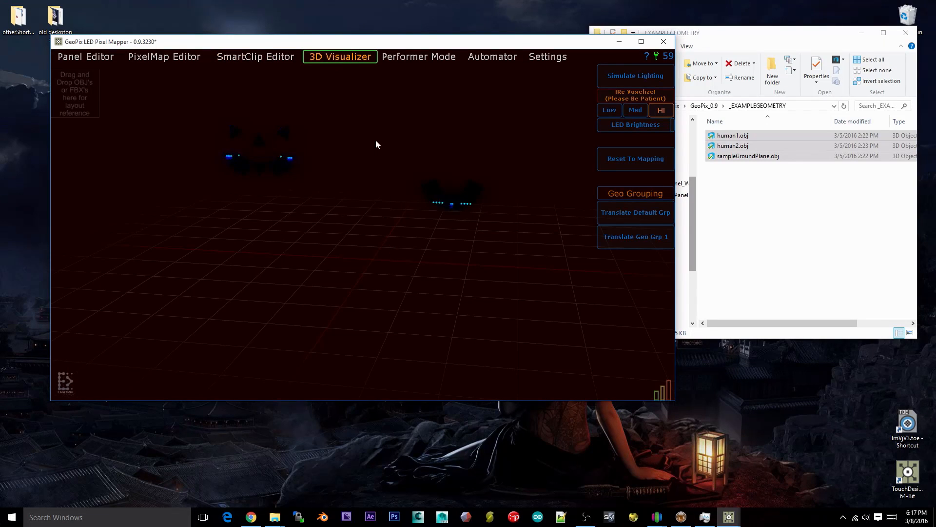
click(616, 233)
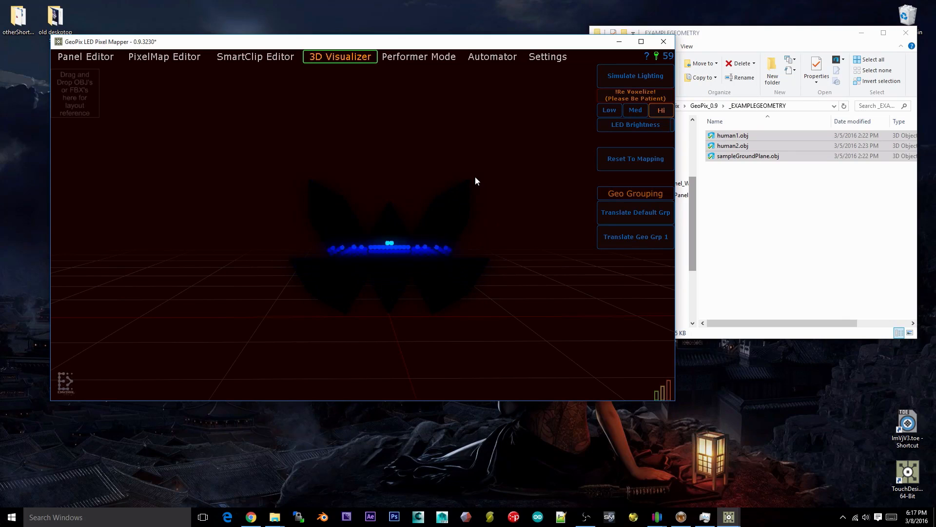
click(195, 59)
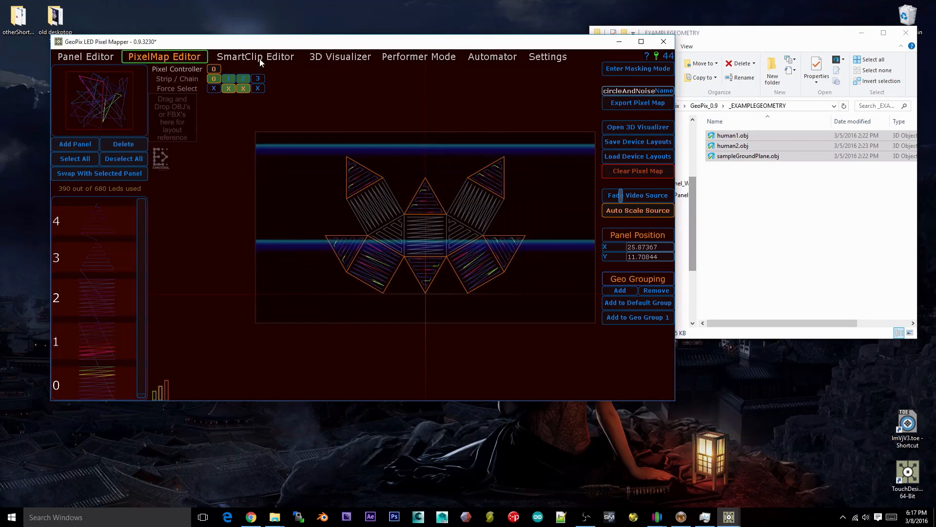
click(261, 58)
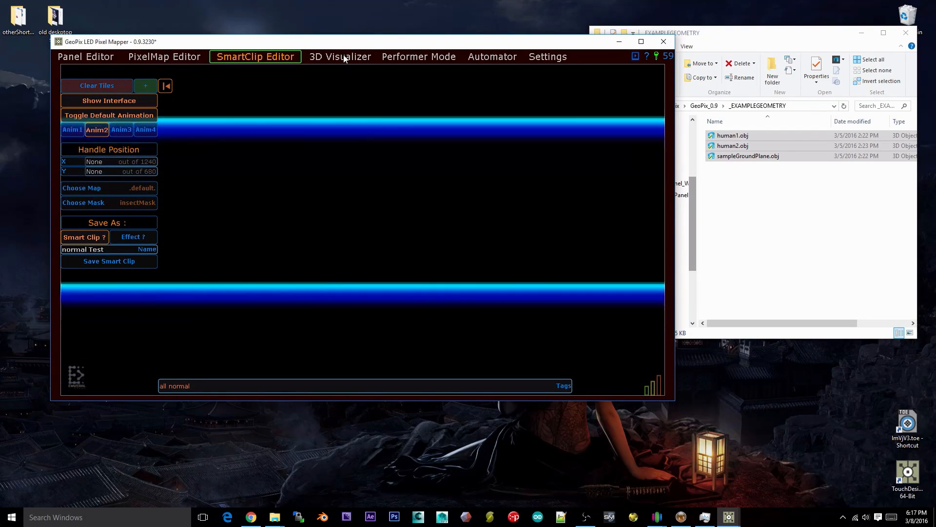
click(341, 58)
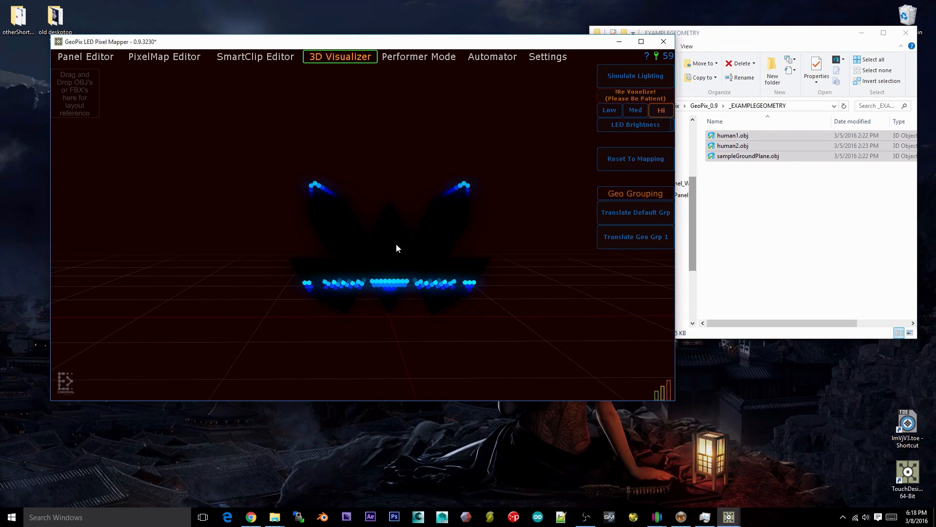
Switch the clip's default animation to Anim3 and preview it through the mask in the 3D Visualizer.
click(195, 56)
click(242, 57)
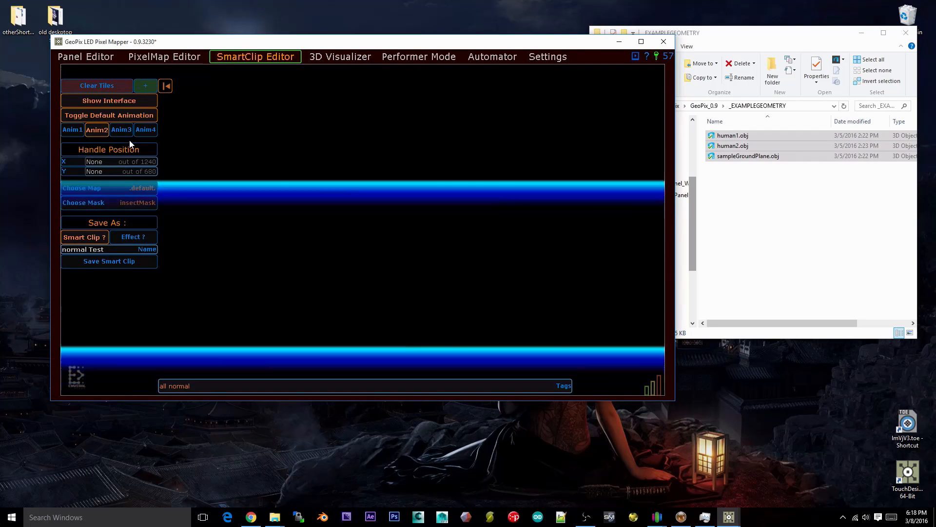
click(122, 130)
click(320, 58)
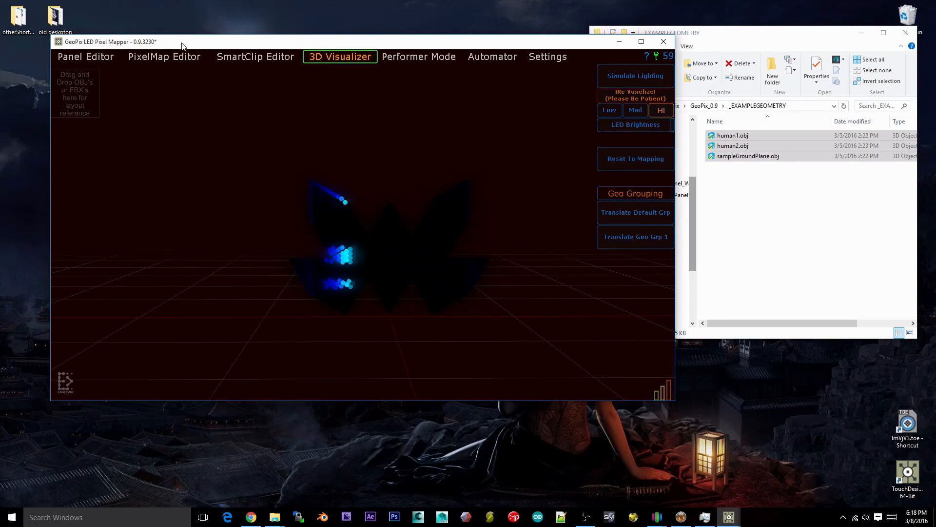
Switch the default animation to Anim4 and preview it through the mask in the 3D Visualizer.
click(248, 57)
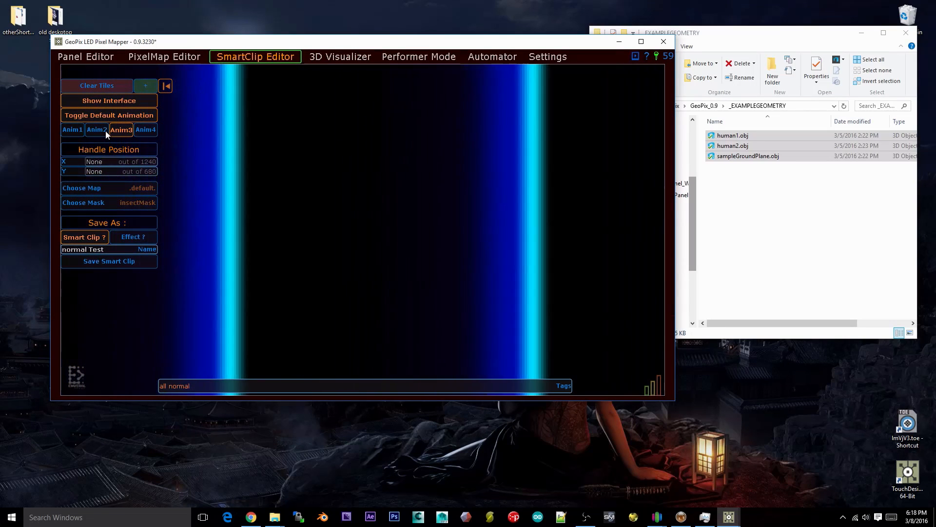
click(97, 129)
click(145, 129)
click(340, 57)
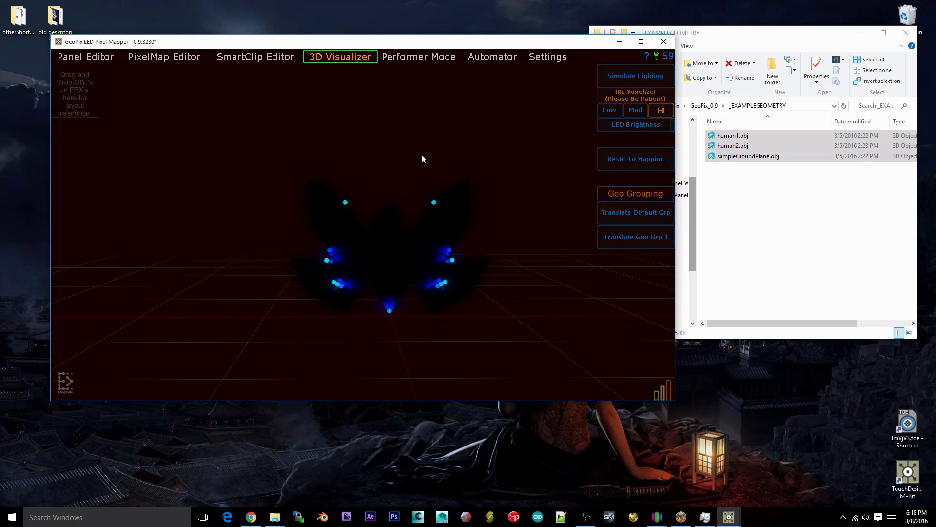
Load dancingSquares.mov from the _BUNDLEDLOOPS folder into the SmartClip Editor and preview it in the 3D Visualizer.
click(276, 60)
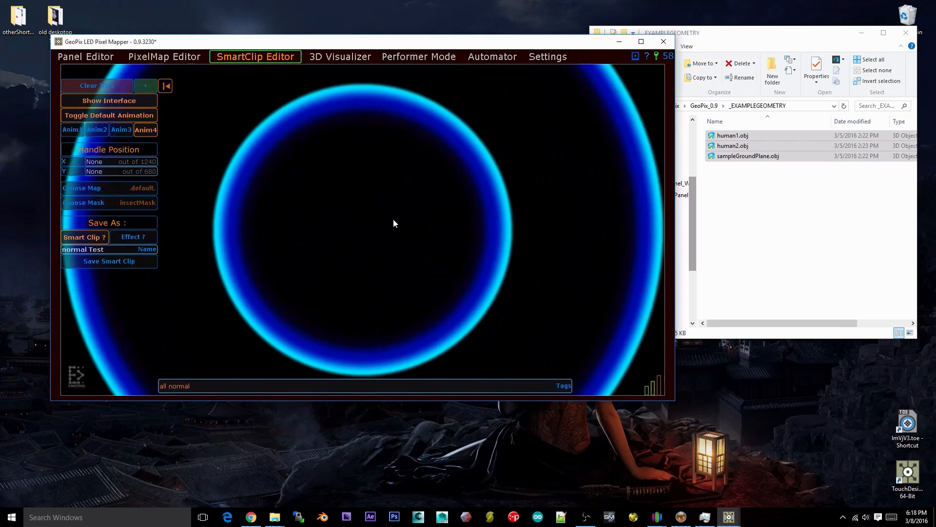
click(775, 220)
click(708, 106)
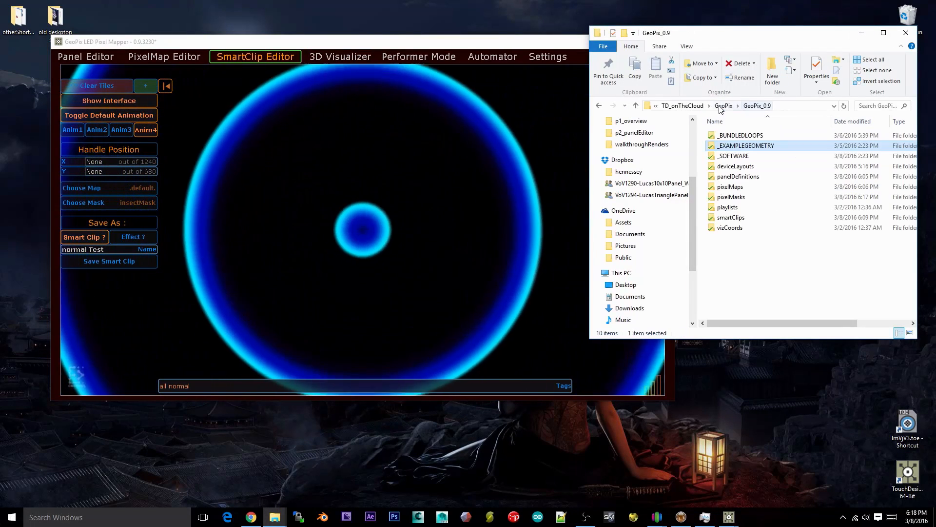
double_click(734, 136)
drag(784, 139, 482, 168)
click(340, 57)
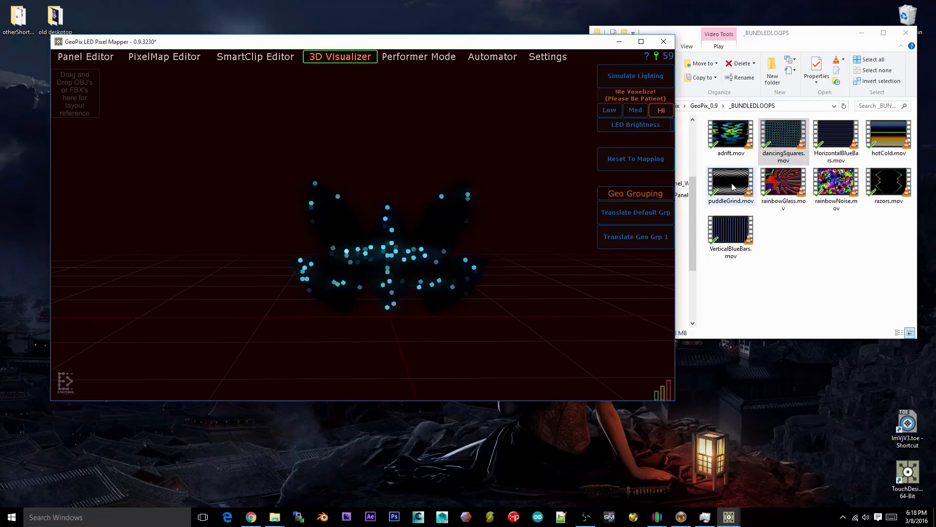
Load VerticalBlueBars.mov from the bundled loops into the clip and preview it in the 3D Visualizer.
click(730, 236)
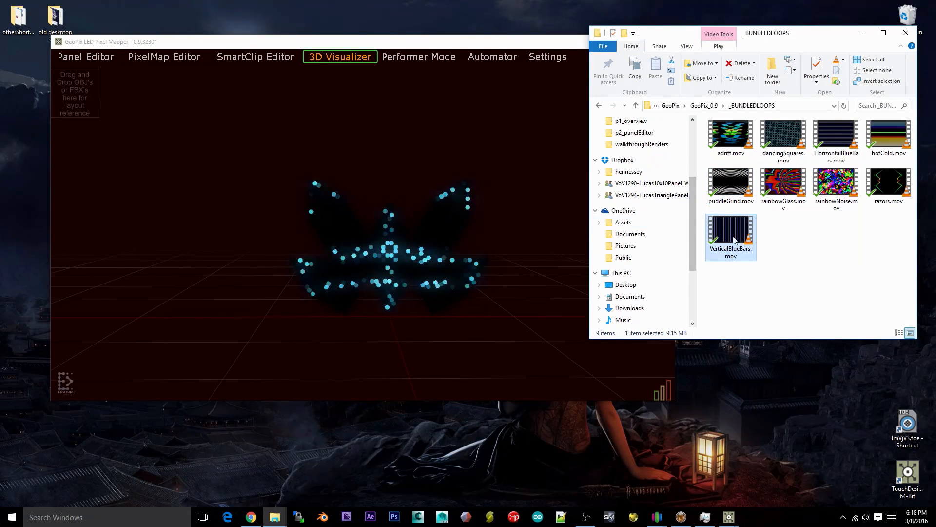
click(164, 57)
drag(720, 239, 293, 107)
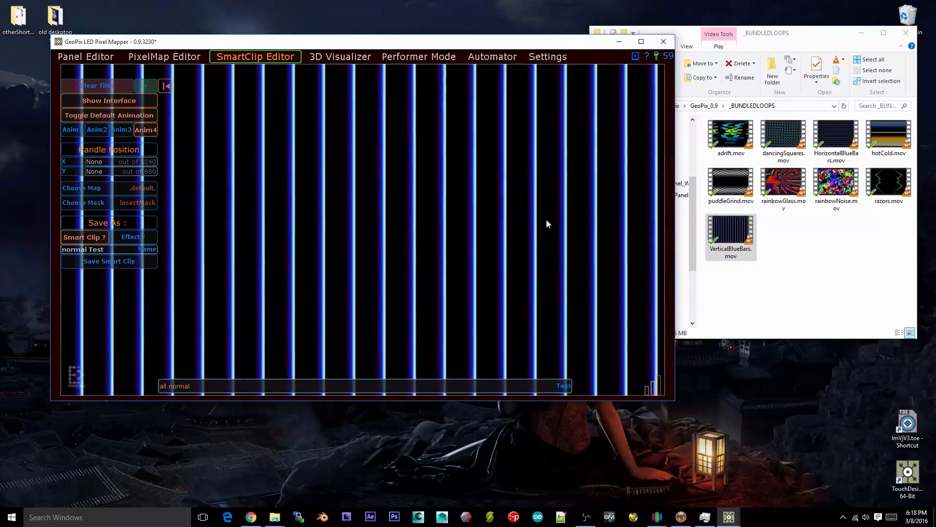
click(341, 56)
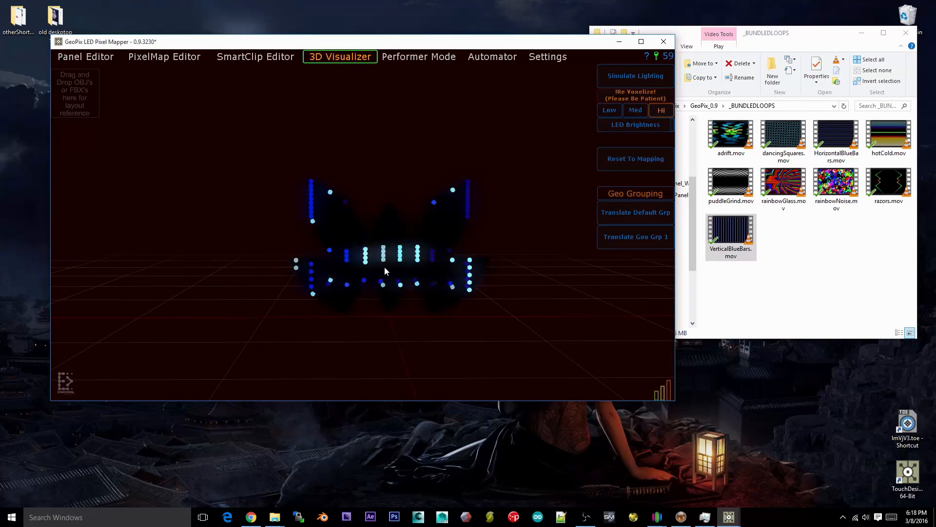
Move the selected panels straight up in the PixelMap Editor, away from the unselected square panels.
click(183, 57)
middle_drag(445, 175, 425, 268)
scroll(436, 314, down, 3)
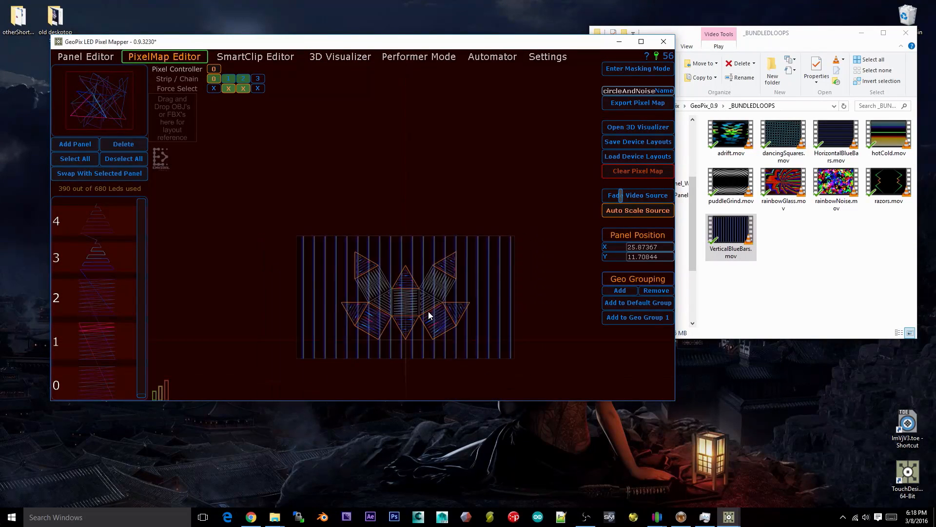
drag(402, 286, 406, 128)
Examine the vertical bars loop on the separated panel groups in the 3D Visualizer.
click(251, 61)
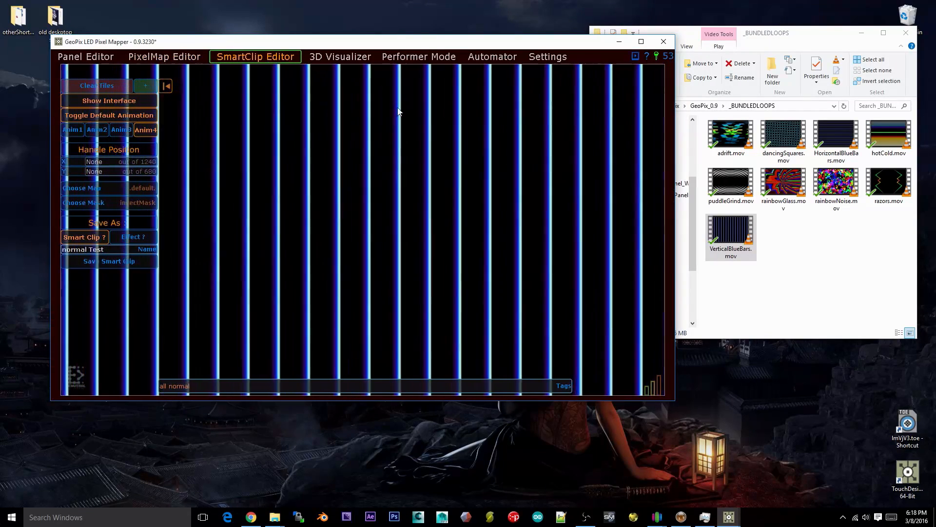
click(340, 57)
middle_drag(452, 265, 446, 232)
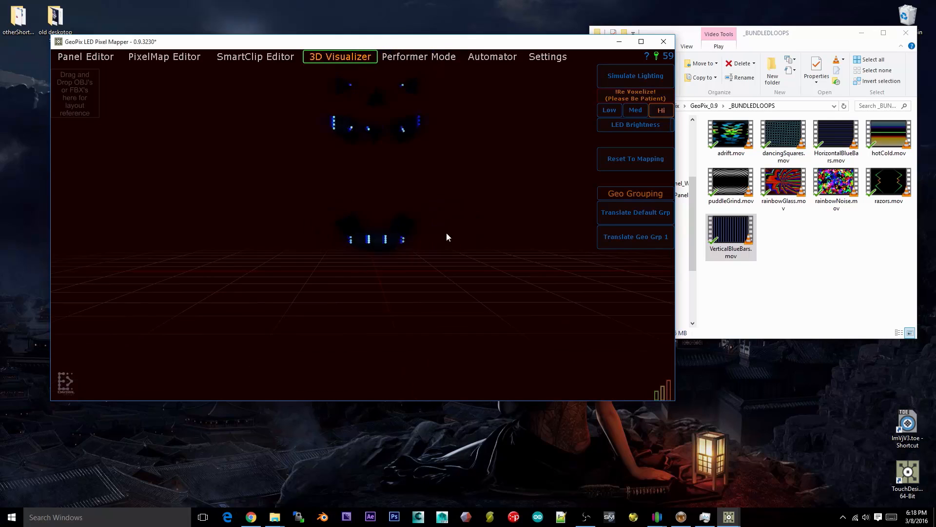
right_drag(446, 232, 425, 222)
drag(424, 221, 441, 179)
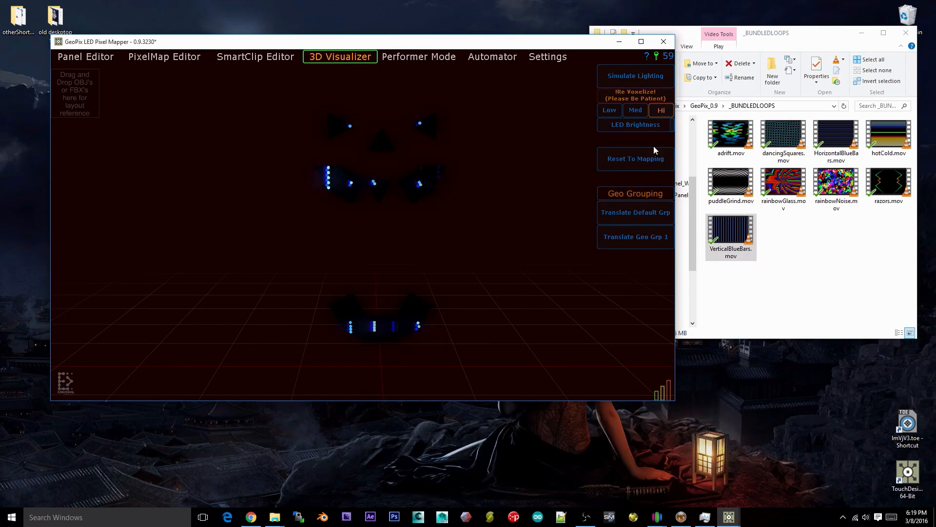
Load rainbowGlass.mov from the bundled loops into the clip and preview it on the separated panels in the 3D Visualizer.
click(255, 56)
click(186, 57)
click(255, 57)
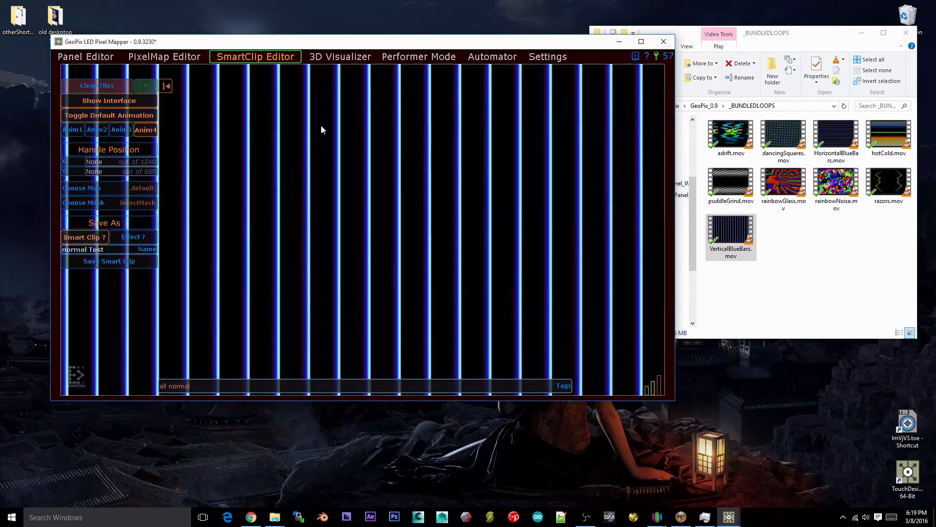
drag(784, 185, 476, 203)
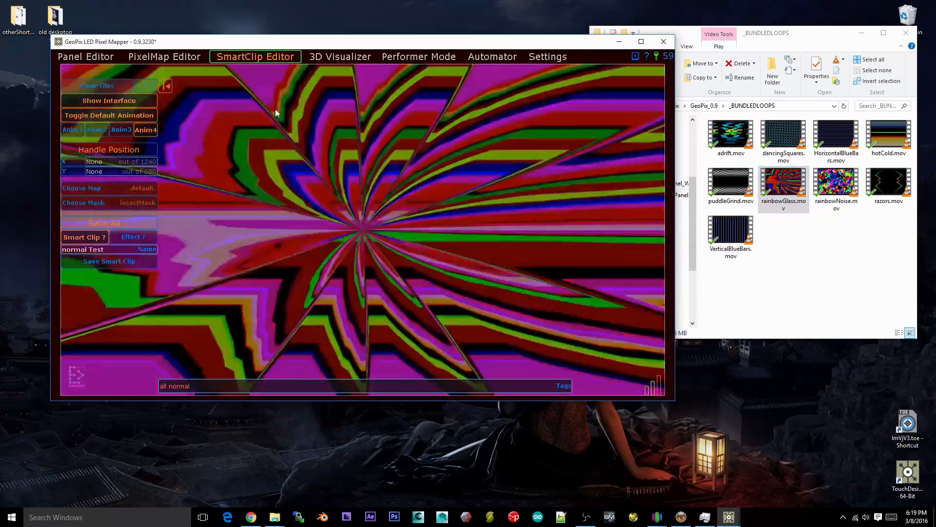
click(336, 57)
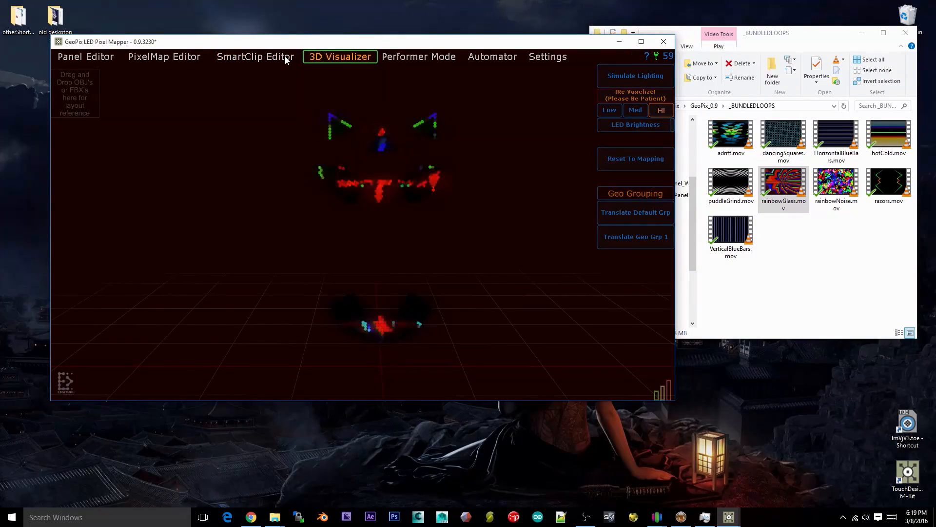
Set the clip's map to circleAndNoise in the SmartClip Editor and preview the masked result in the 3D Visualizer.
click(165, 57)
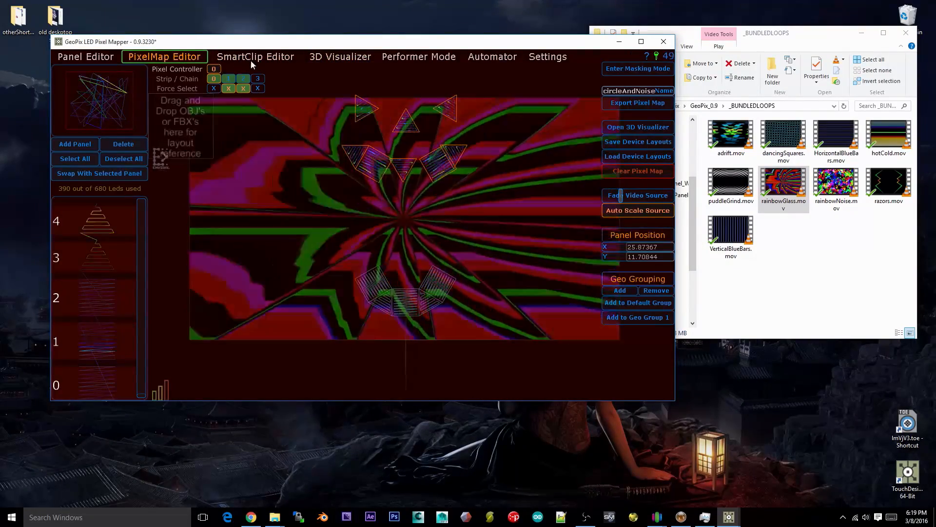
click(254, 57)
click(122, 187)
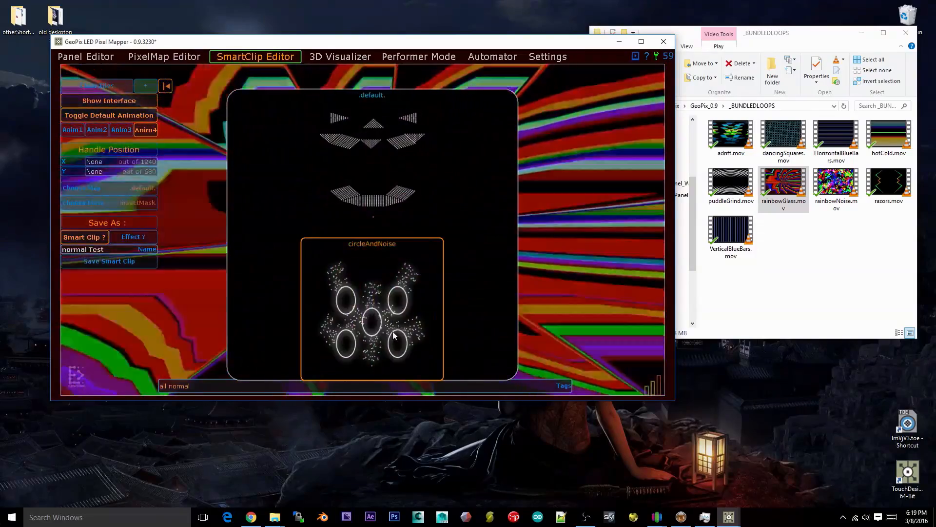
click(362, 319)
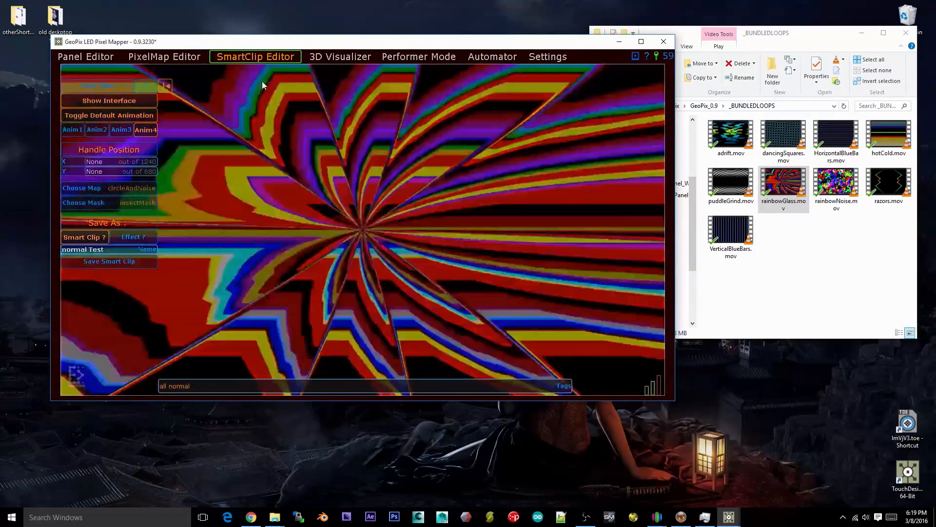
click(326, 58)
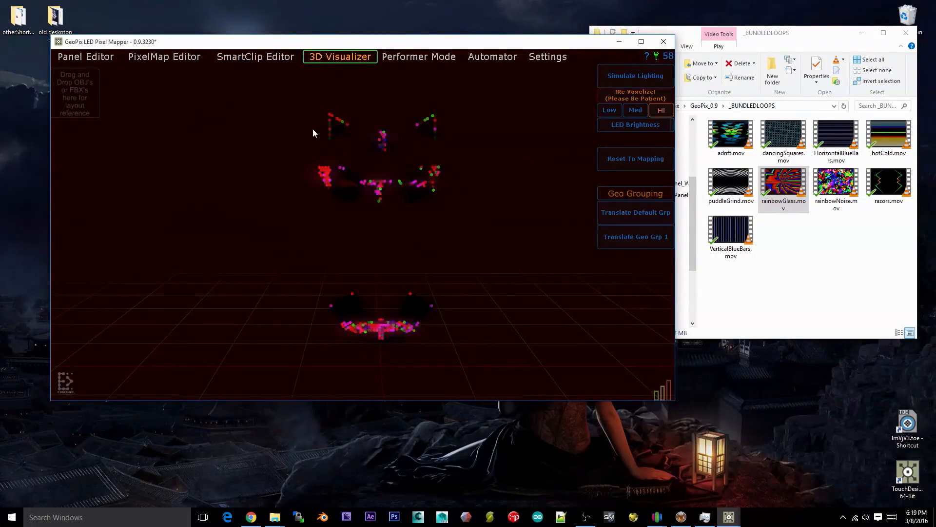
scroll(423, 360, up, 3)
scroll(426, 223, down, 3)
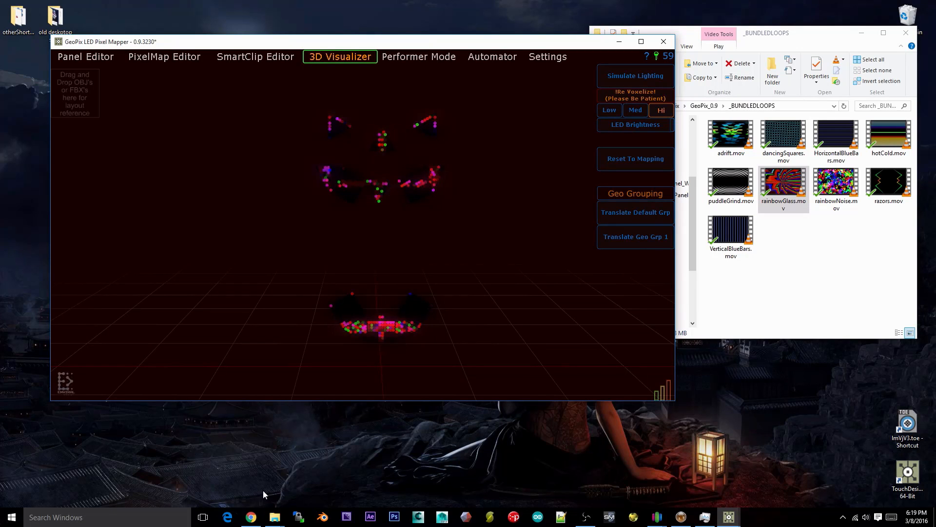
drag(477, 171, 402, 200)
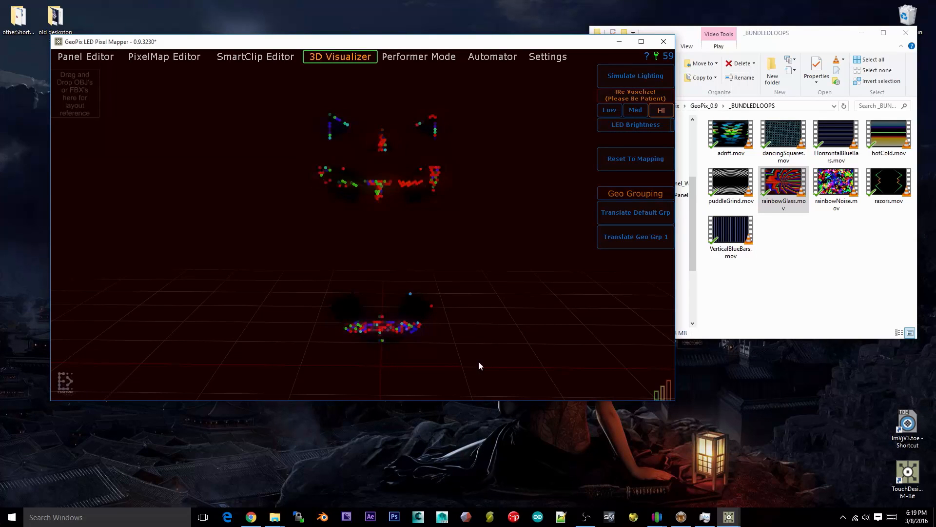
Set the clip's mask to .default., keep the map on circleAndNoise, and preview the unmasked result in the 3D Visualizer.
click(263, 57)
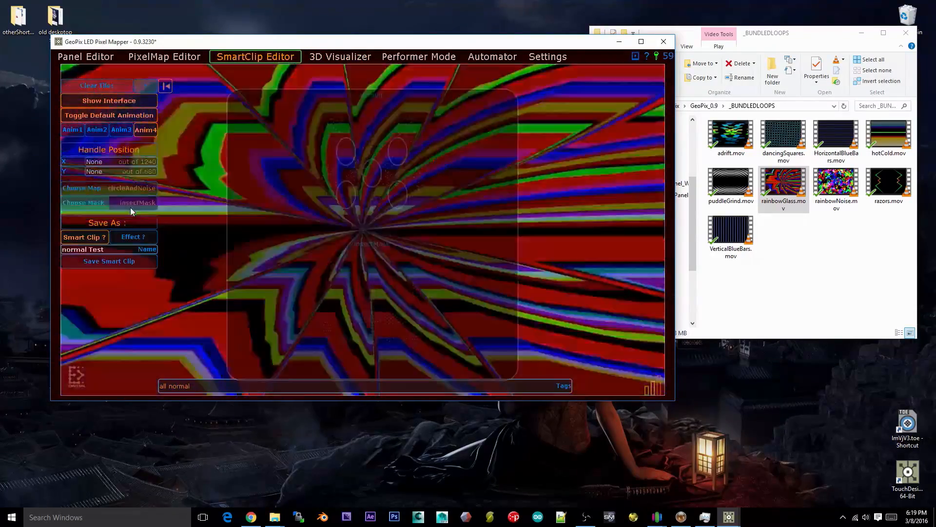
click(130, 204)
click(368, 309)
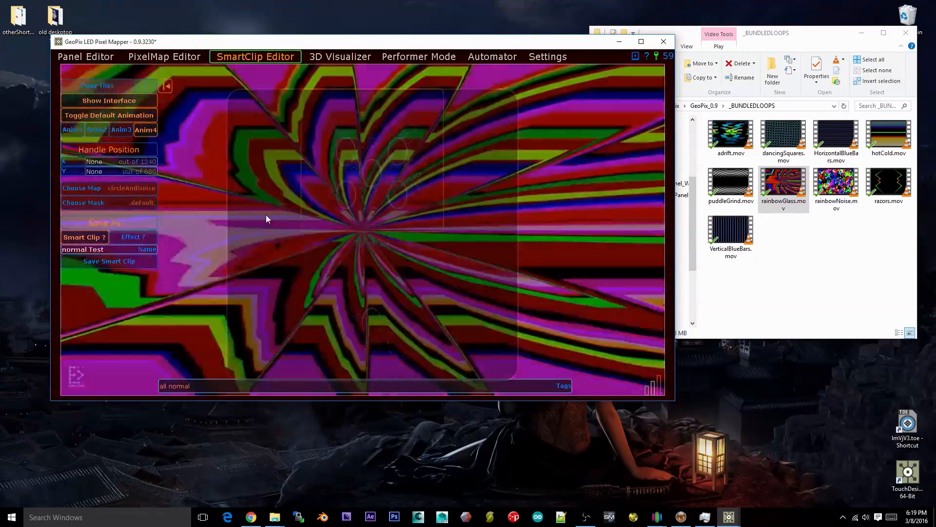
click(129, 192)
click(394, 276)
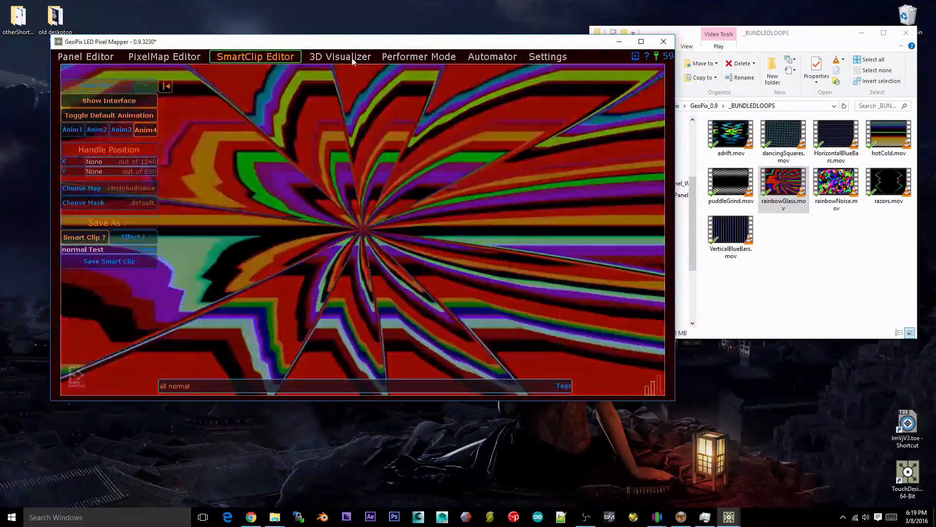
click(354, 56)
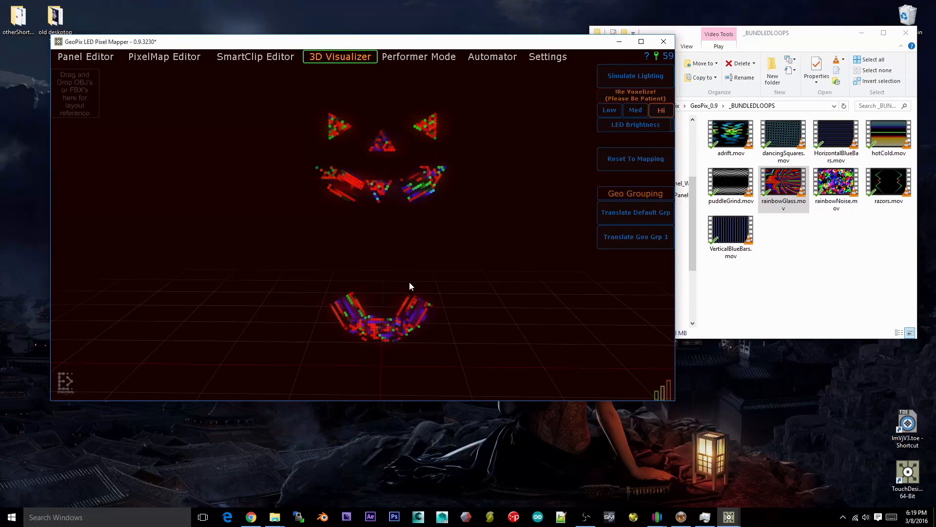
Clear the clip's tiles in the SmartClip Editor and set its map to .default.
click(257, 57)
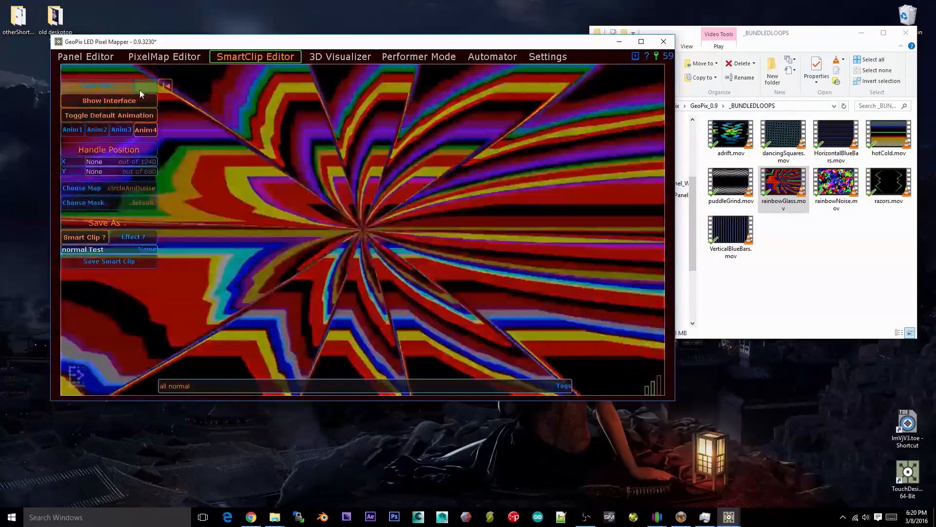
click(120, 87)
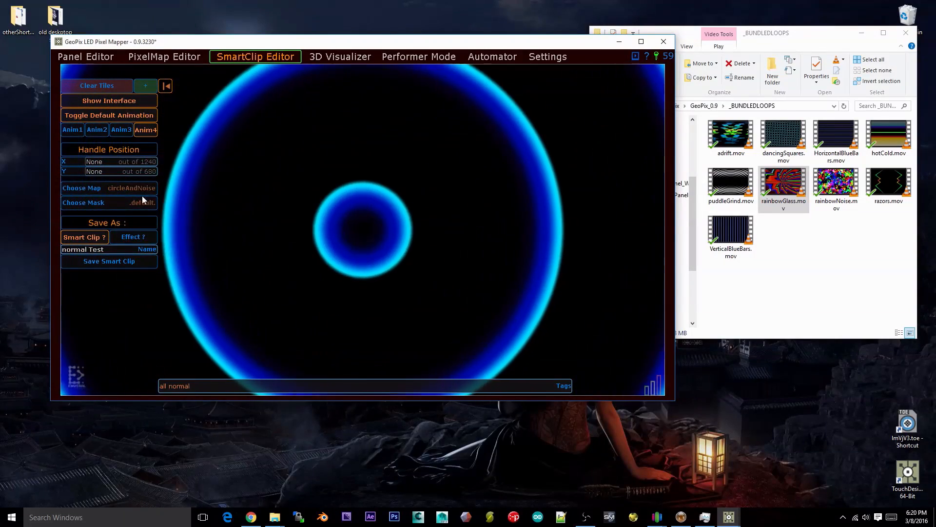
click(142, 188)
click(348, 209)
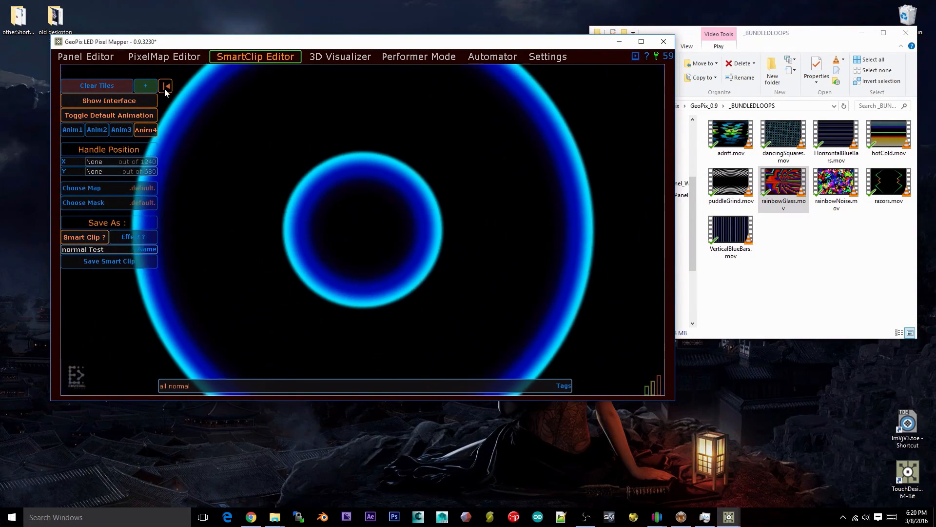
Hide the side menu, view the SmartClip Editor's help text, and close it.
click(165, 87)
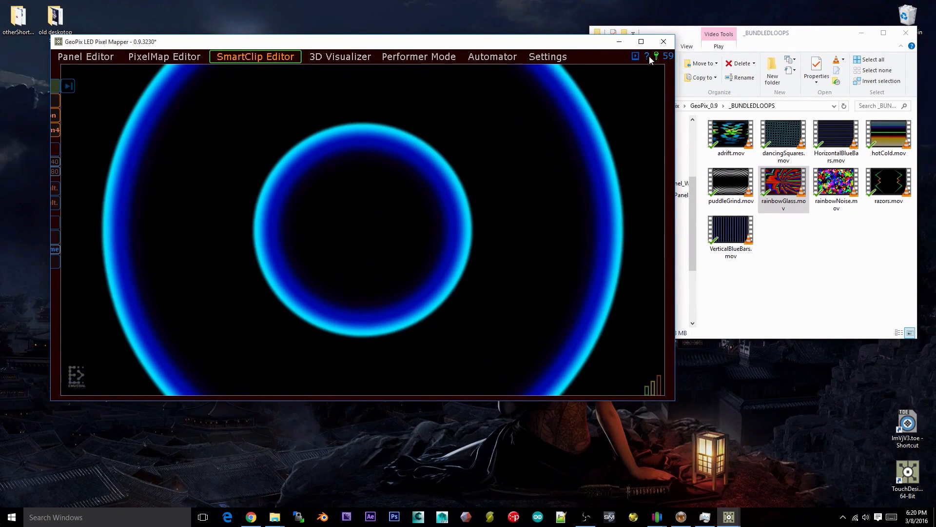
click(646, 56)
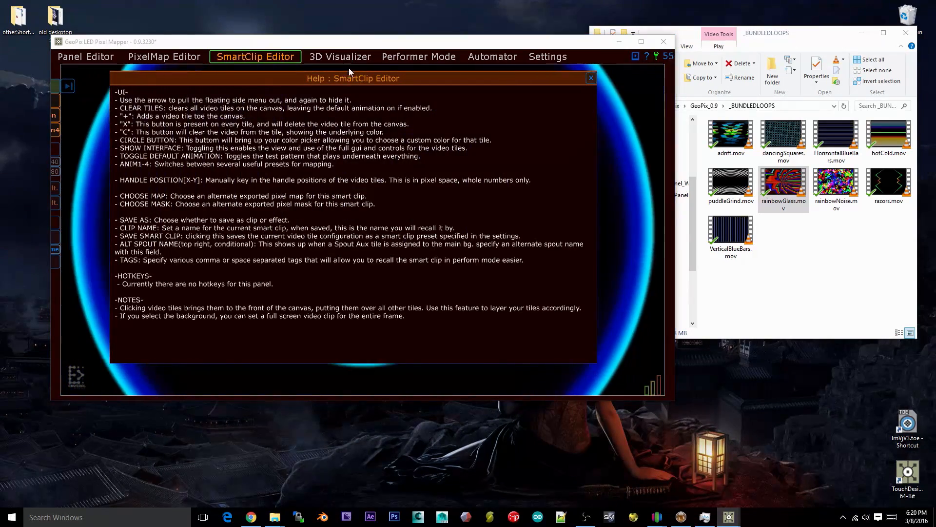
drag(352, 79, 367, 96)
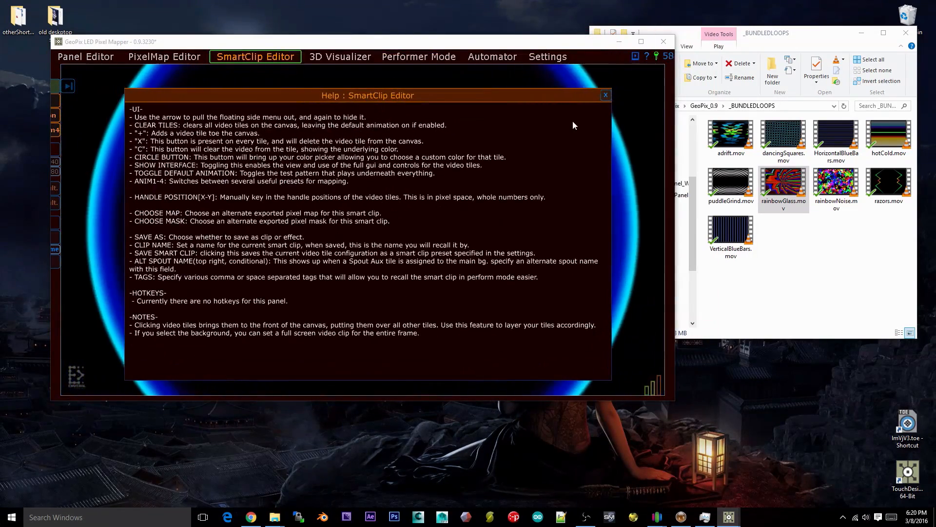
click(608, 96)
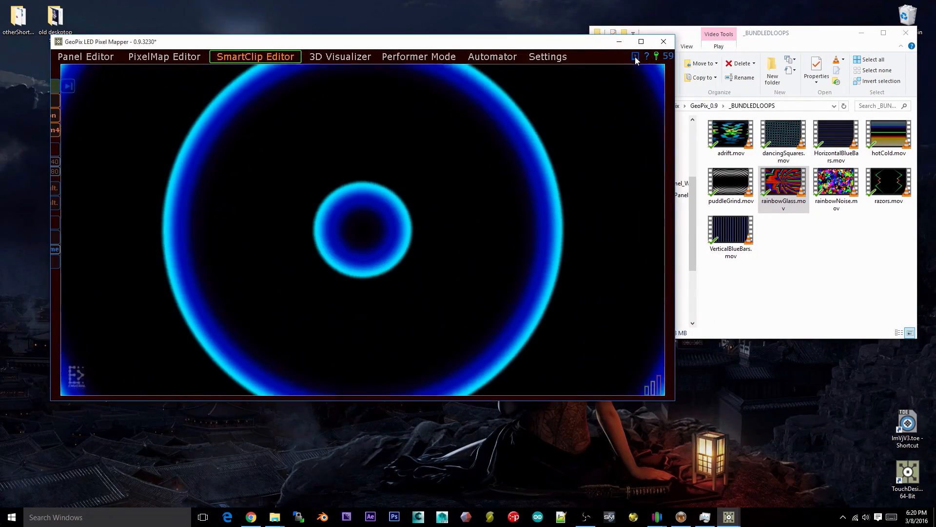
Assign the Spout In source from the Aux Video Inputs to the clip's background and close the inputs window.
click(635, 56)
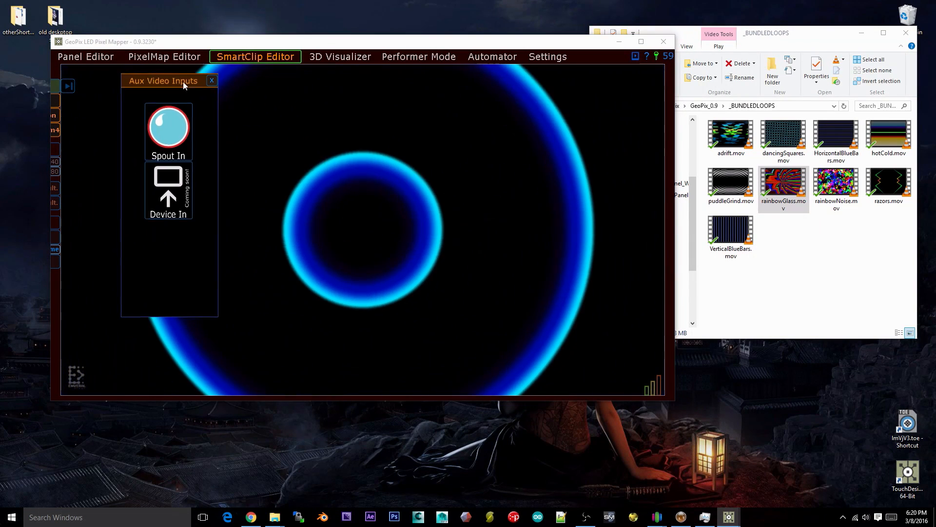
drag(183, 81, 584, 74)
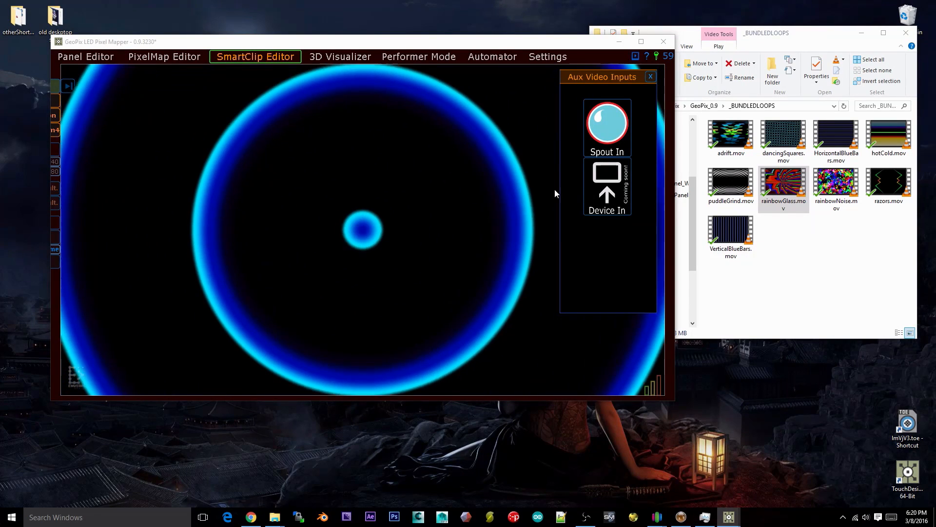
drag(609, 74, 611, 73)
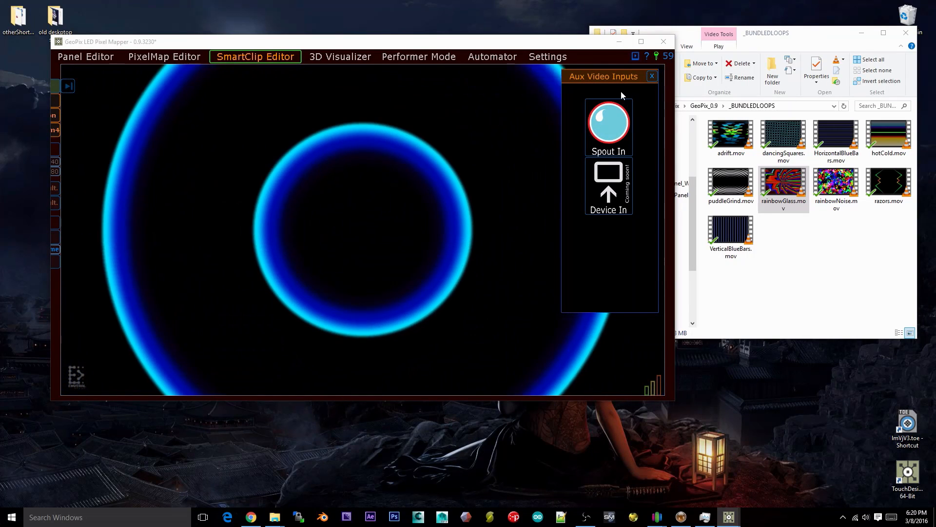
drag(595, 77, 598, 78)
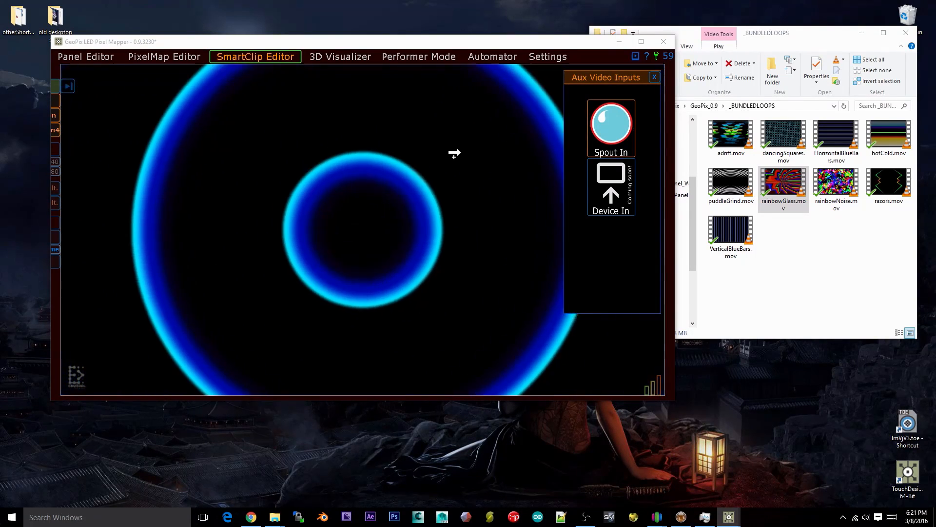
drag(454, 153, 458, 153)
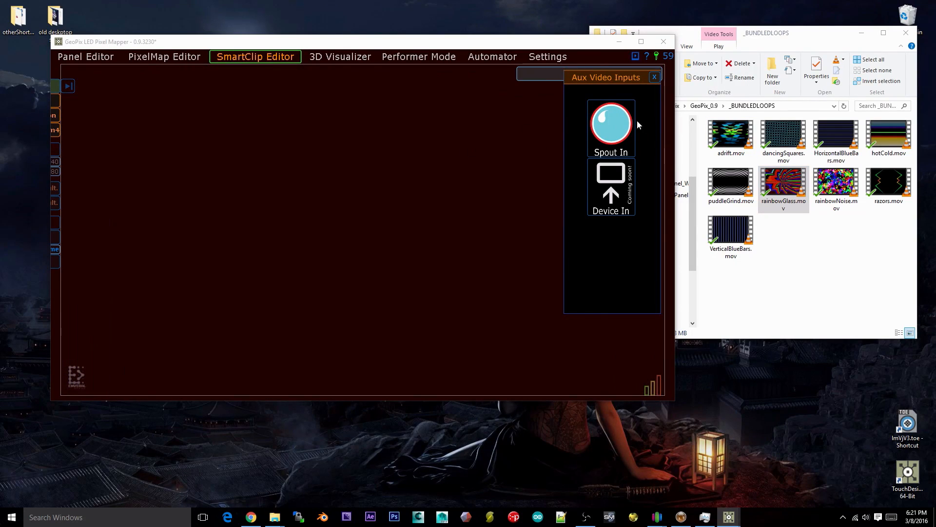
drag(608, 79, 720, 228)
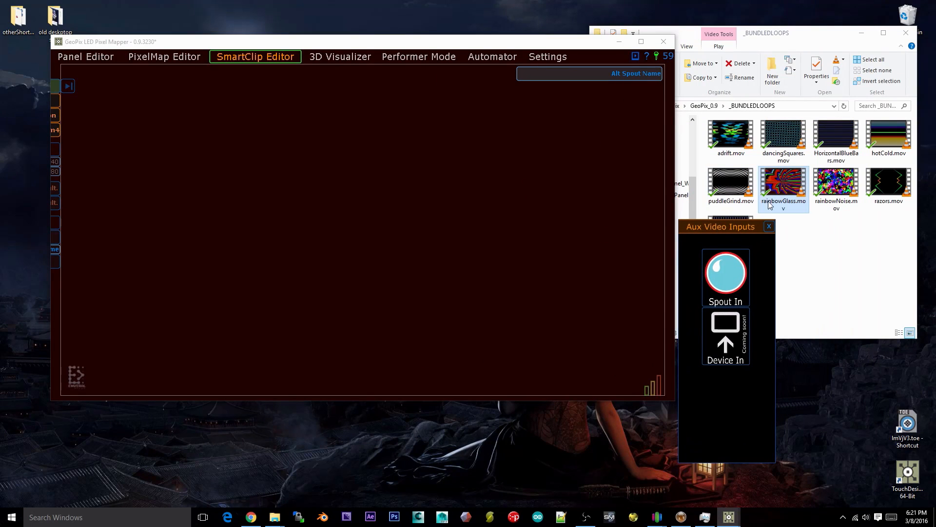
click(769, 226)
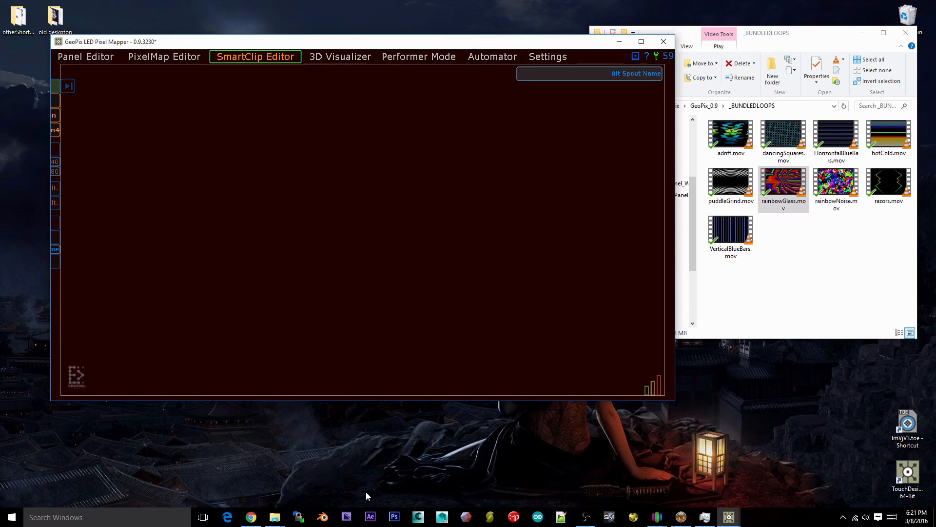
Launch TouchDesigner, reposition the GeoPix window, and reveal the SmartClip Editor's side menu with the clip name ready for editing.
click(709, 416)
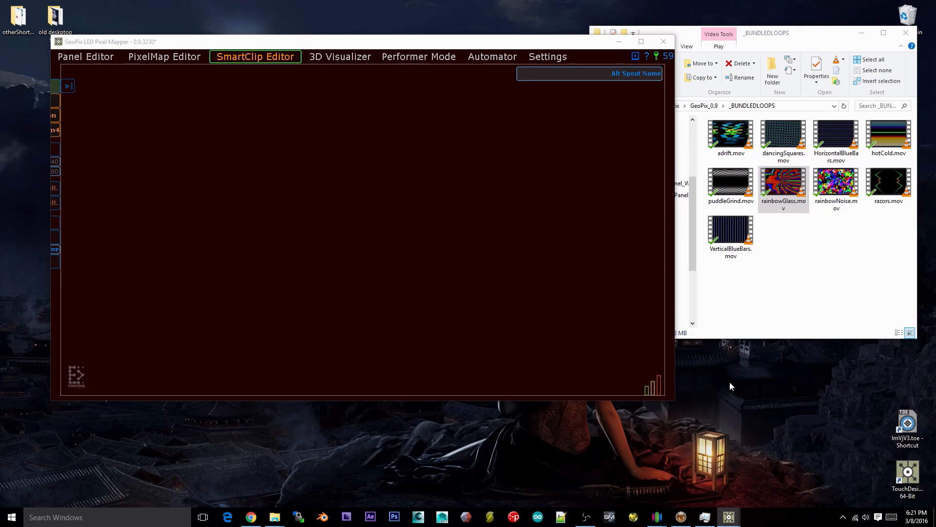
mouse_move(738, 519)
drag(449, 42, 494, 49)
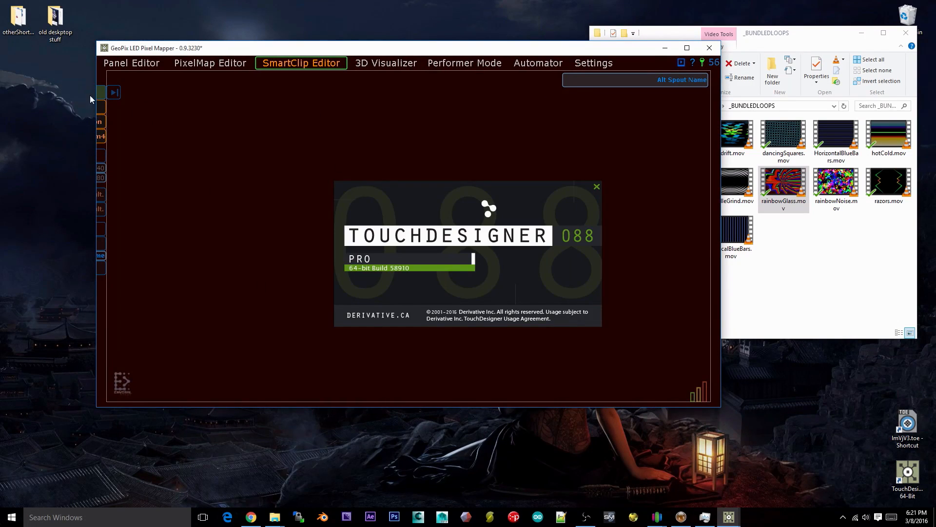
click(117, 93)
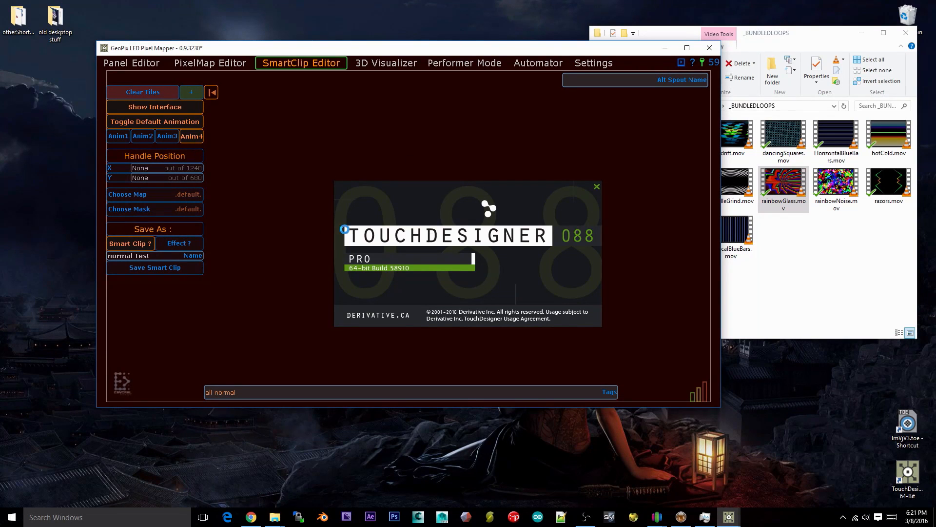
click(165, 257)
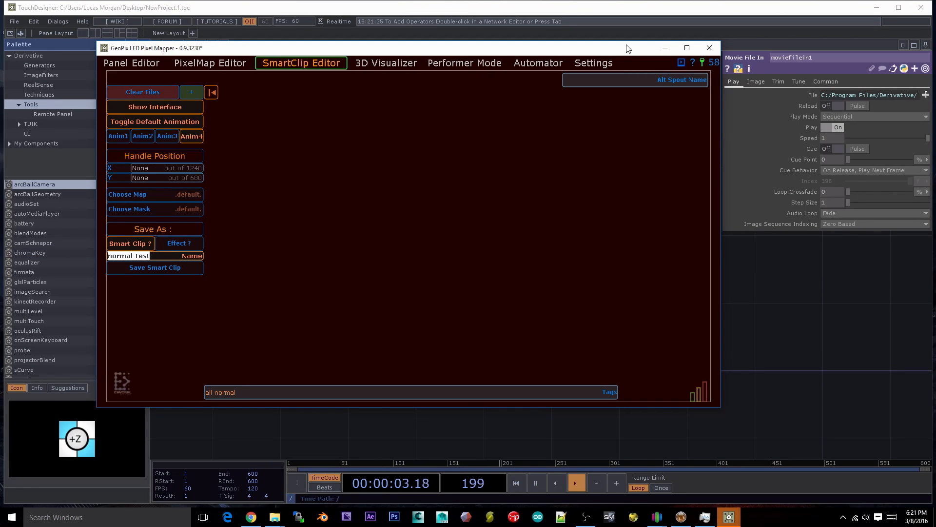
Switch to TouchDesigner and place a Spout Out TOP beside the out1 operator.
click(633, 9)
drag(583, 307, 549, 321)
drag(345, 361, 364, 365)
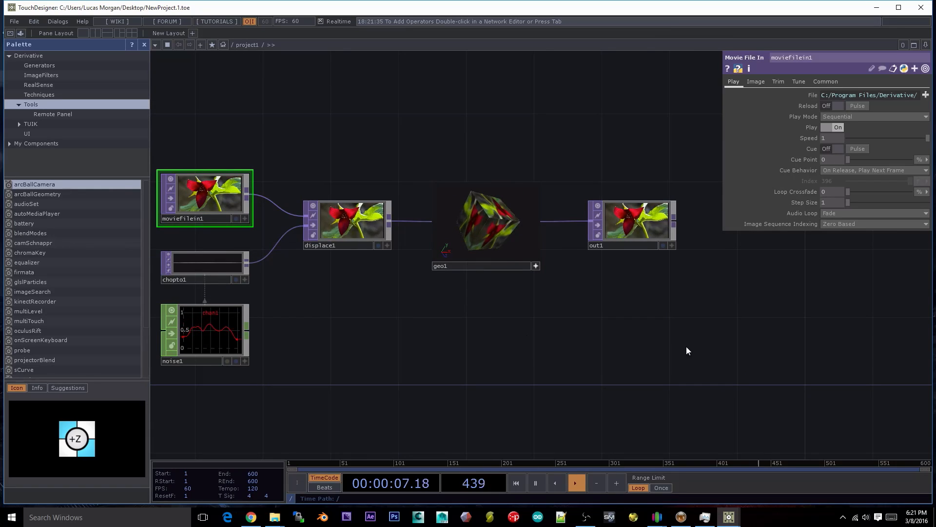
key(Tab)
text(spo)
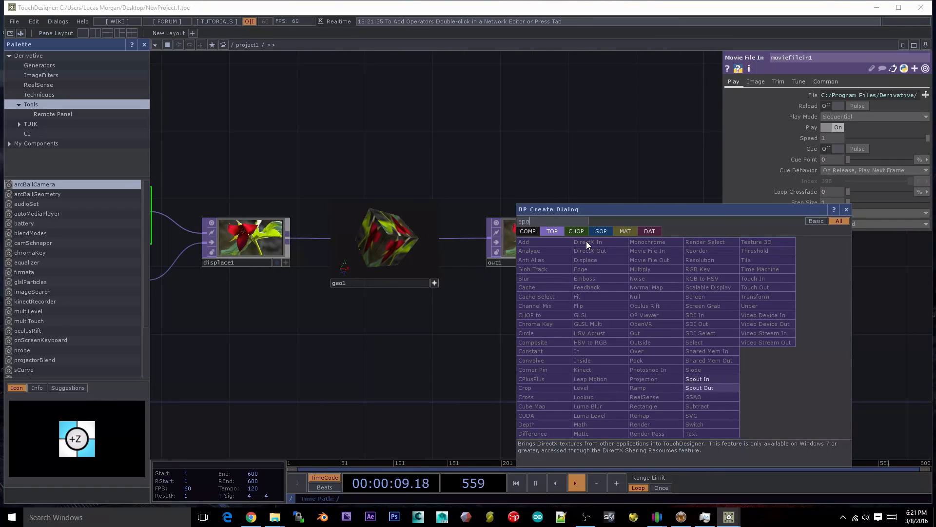
click(723, 390)
click(649, 238)
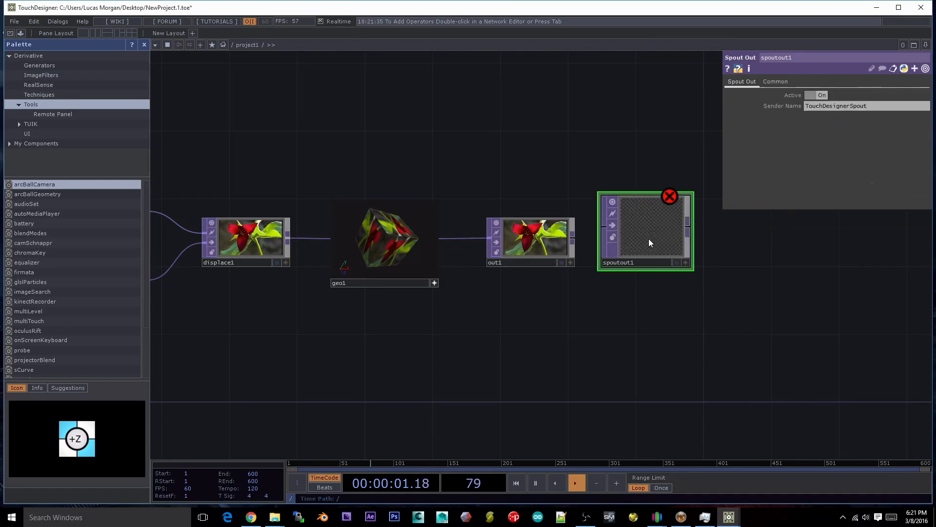
Connect the output of out1 to the input of the spoutout1 operator.
drag(583, 231, 447, 278)
drag(506, 278, 533, 260)
scroll(557, 312, up, 3)
drag(492, 184, 632, 176)
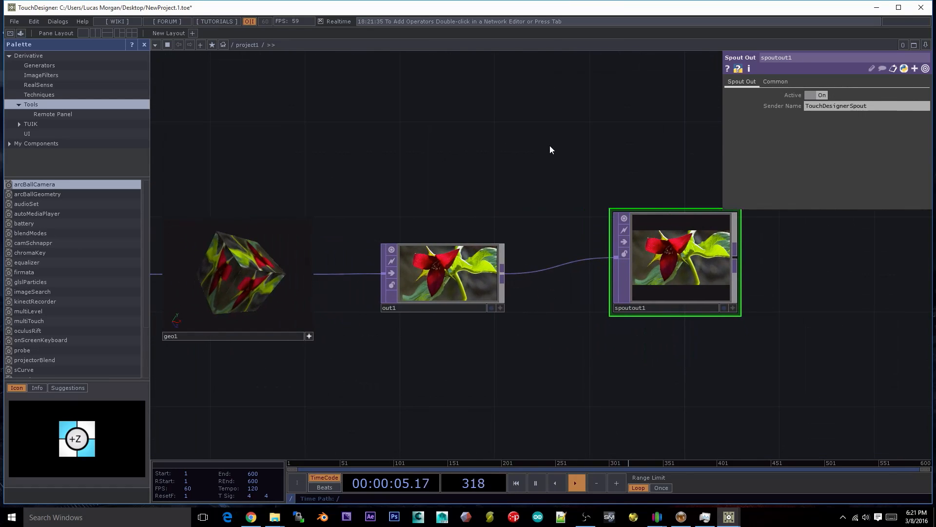
drag(767, 336, 649, 371)
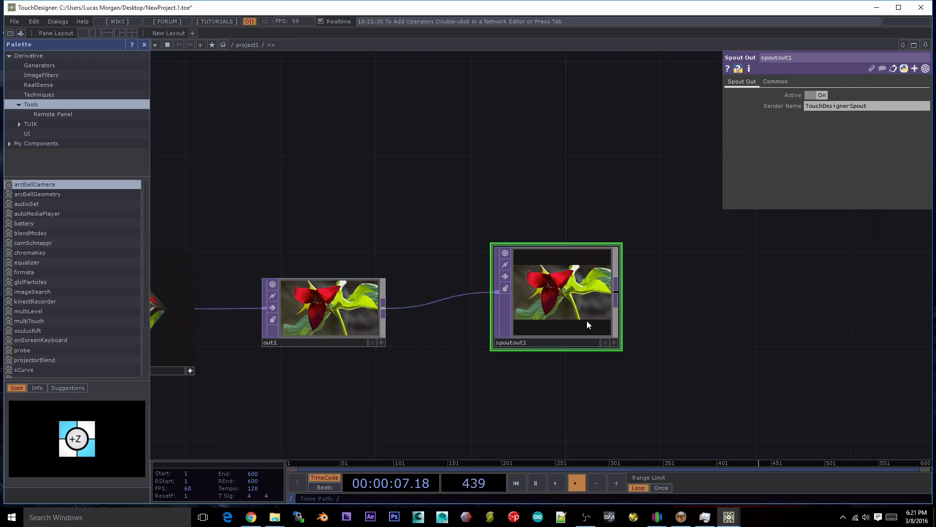
drag(625, 325, 600, 324)
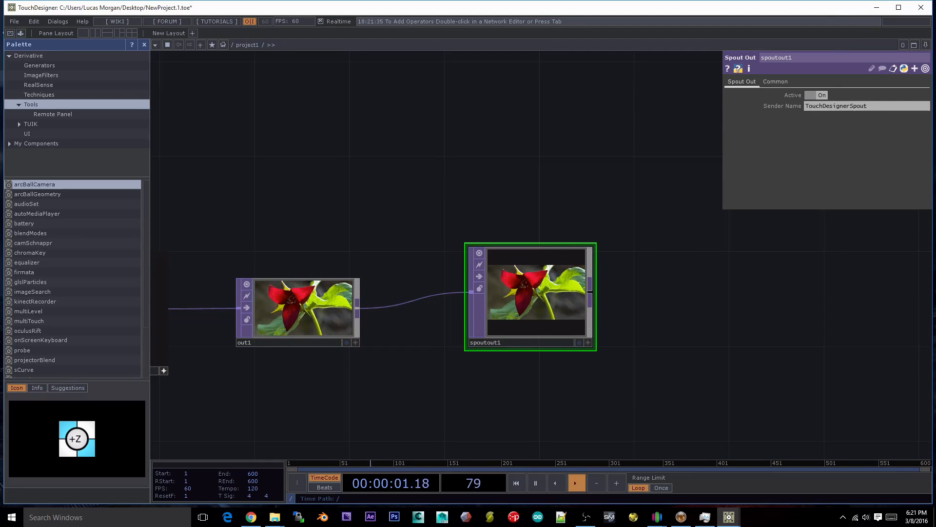
Shrink the TouchDesigner window so GeoPix shows behind it, and close the Palette to make room for spoutout1.
drag(933, 1, 502, 102)
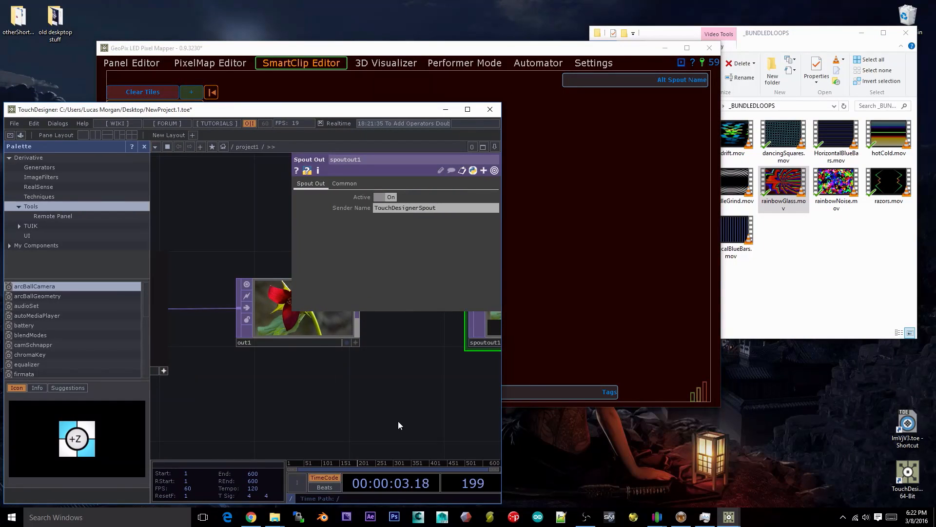
drag(398, 421, 268, 421)
click(145, 147)
drag(175, 174, 129, 187)
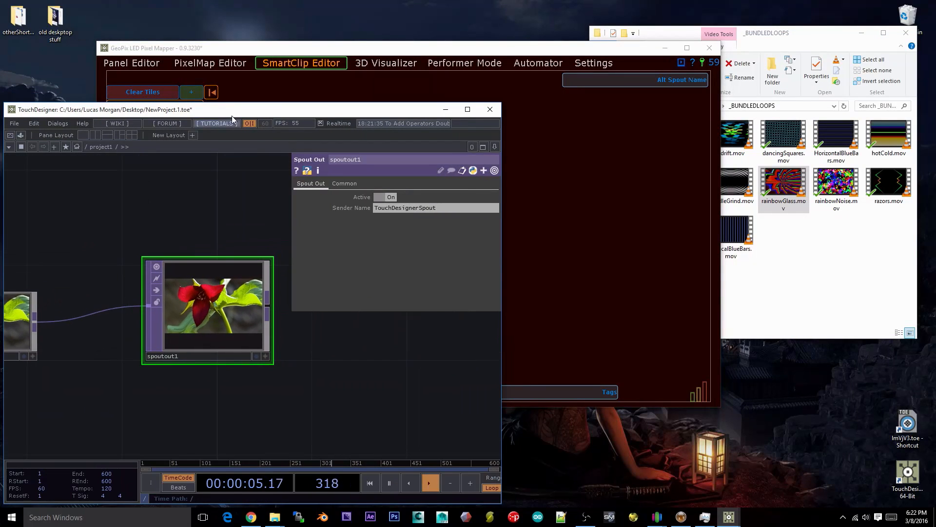
Set the Spout Out operator's Sender Name to smartClip.
click(457, 208)
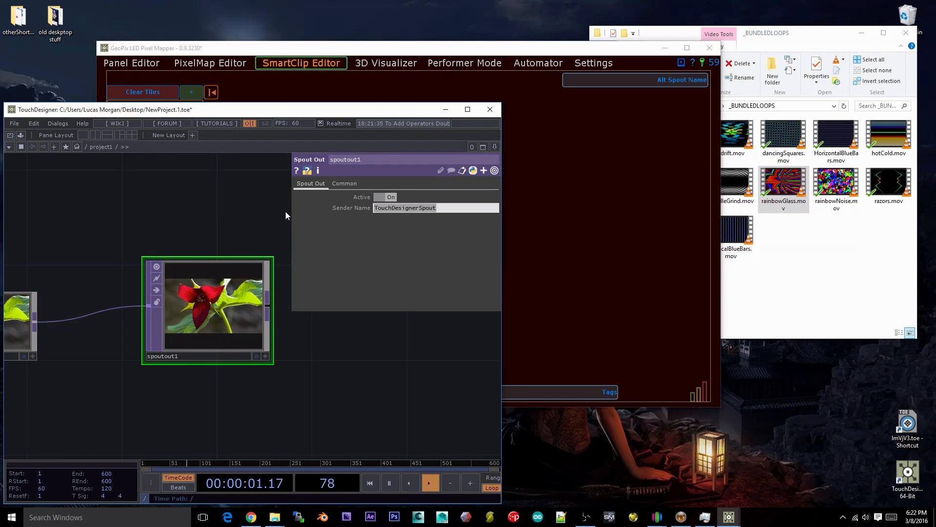
text(smartC)
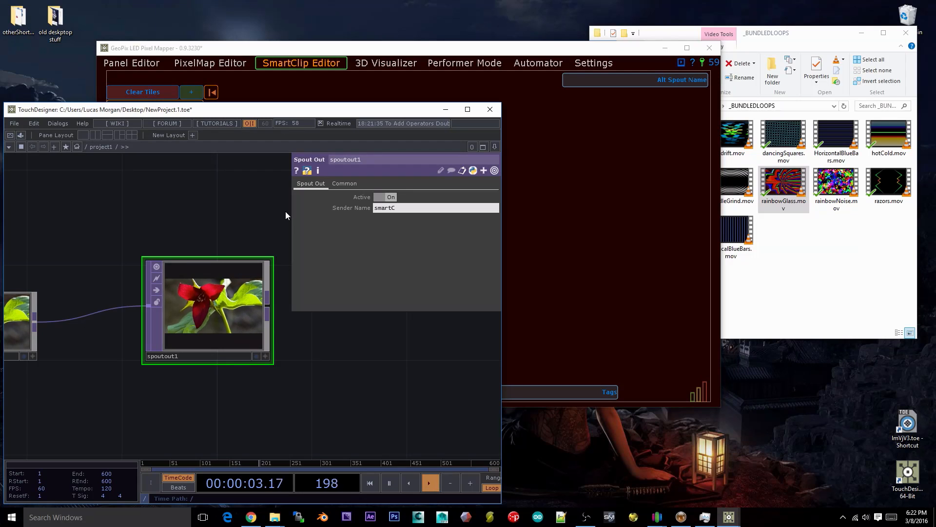
text(lip)
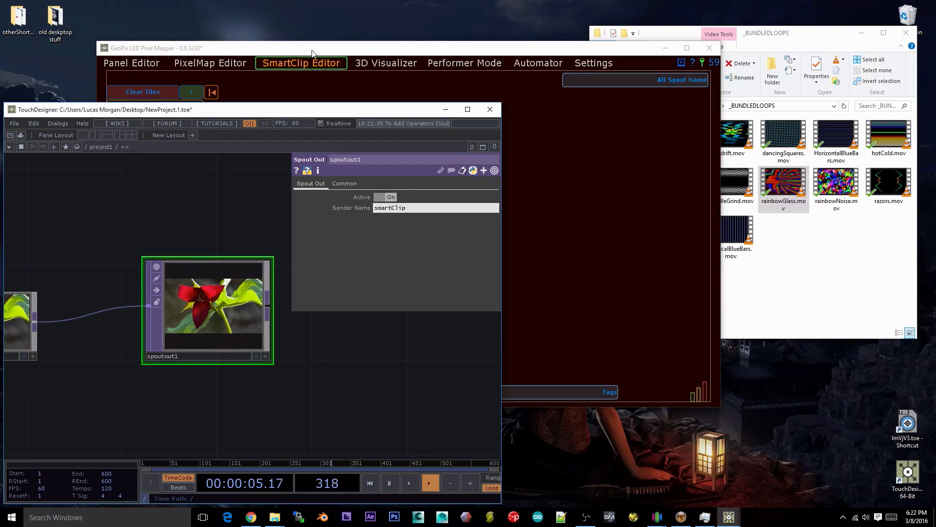
Switch to GeoPix and rename the smart clip to smartClip so it matches the Spout sender.
drag(312, 53, 458, 30)
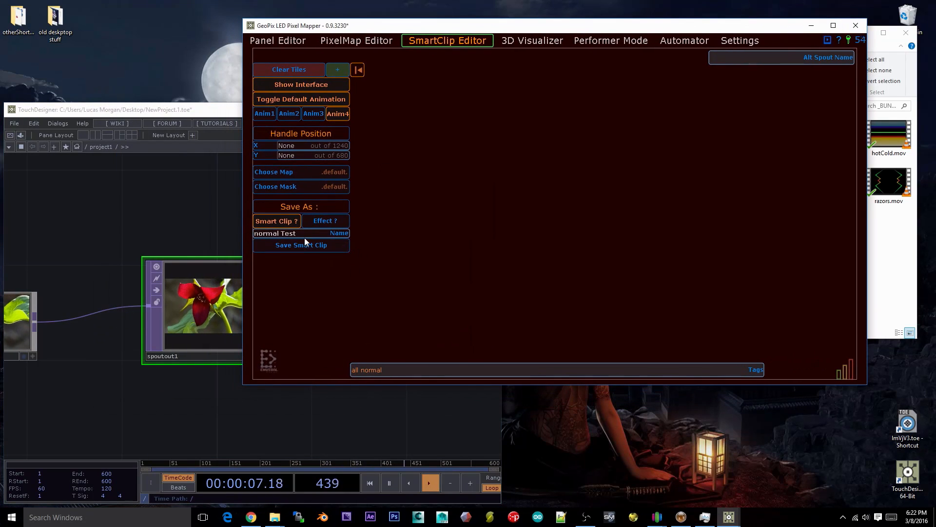
click(122, 220)
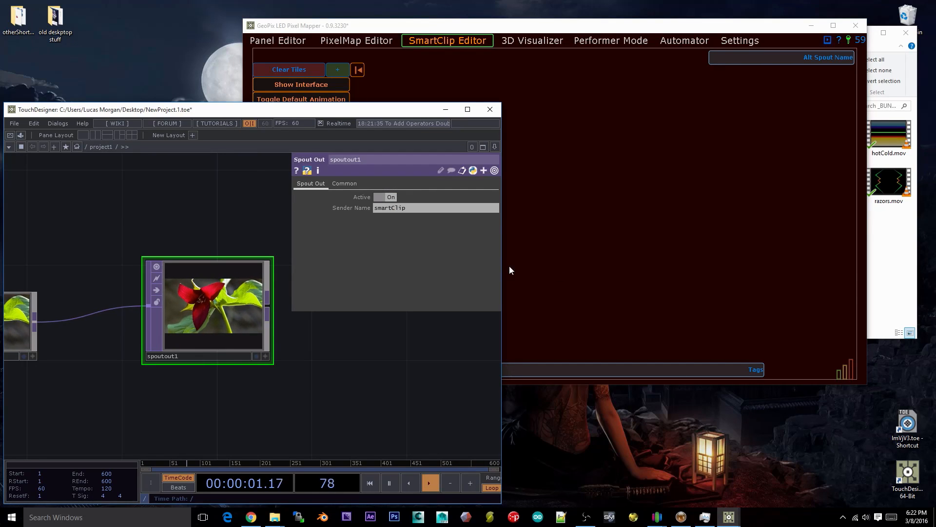
click(435, 53)
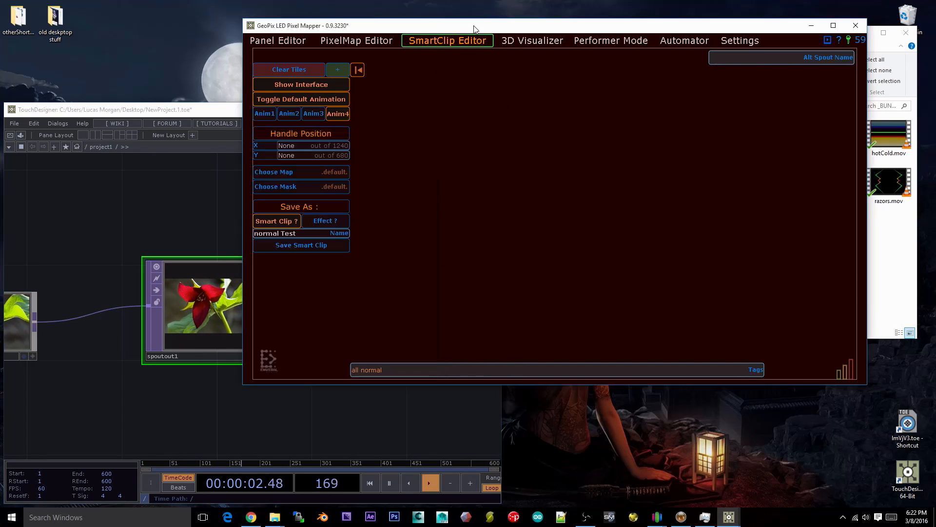
click(303, 234)
text(smar)
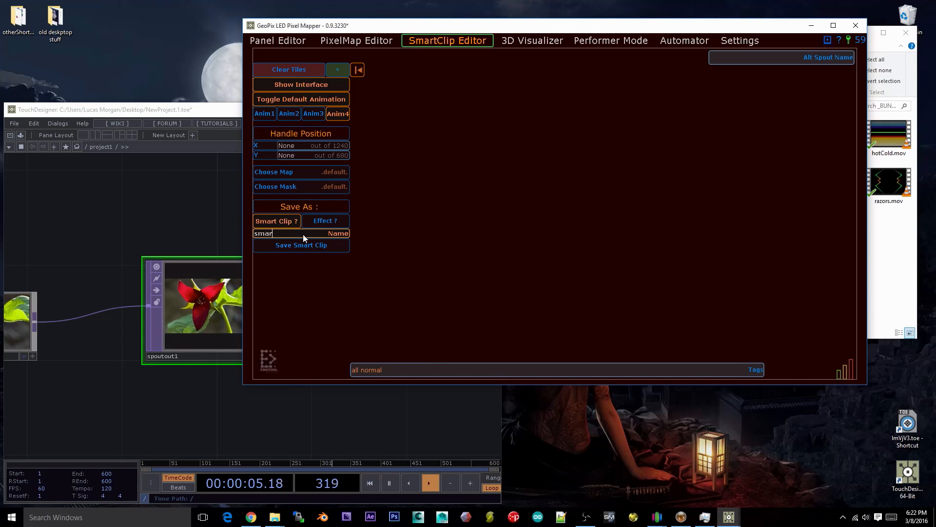
text(tClip)
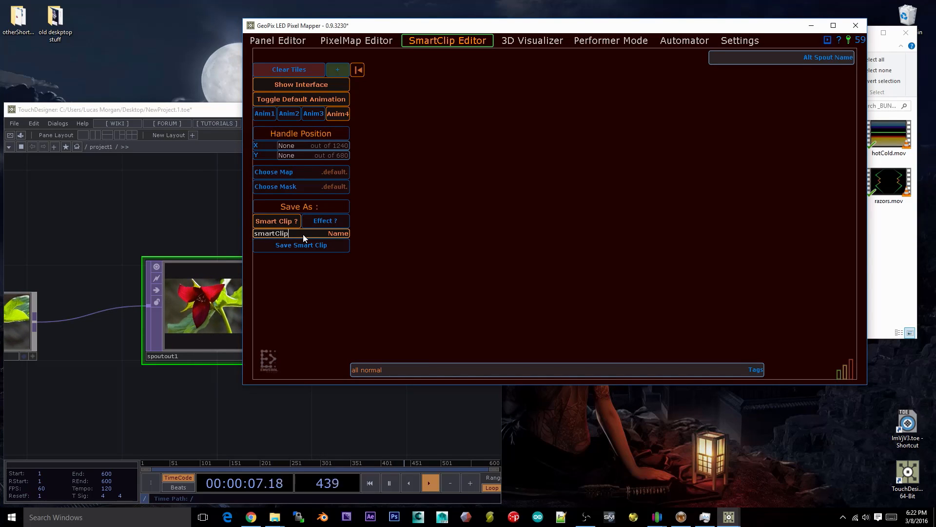
key(Return)
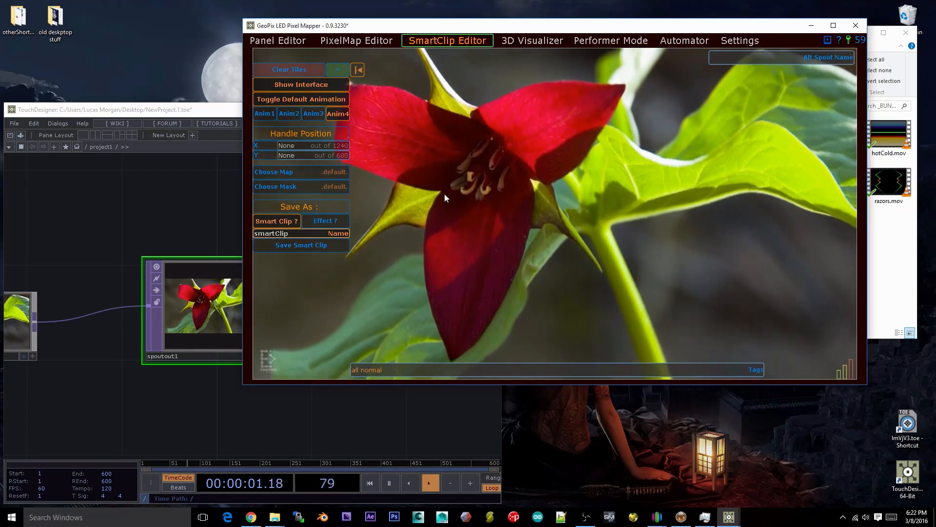
In TouchDesigner, insert an HSV Adjust TOP between out1 and spoutout1 and set its Saturation Multiplier to 0.
click(184, 297)
drag(131, 237, 194, 241)
scroll(197, 240, down, 5)
drag(239, 277, 276, 338)
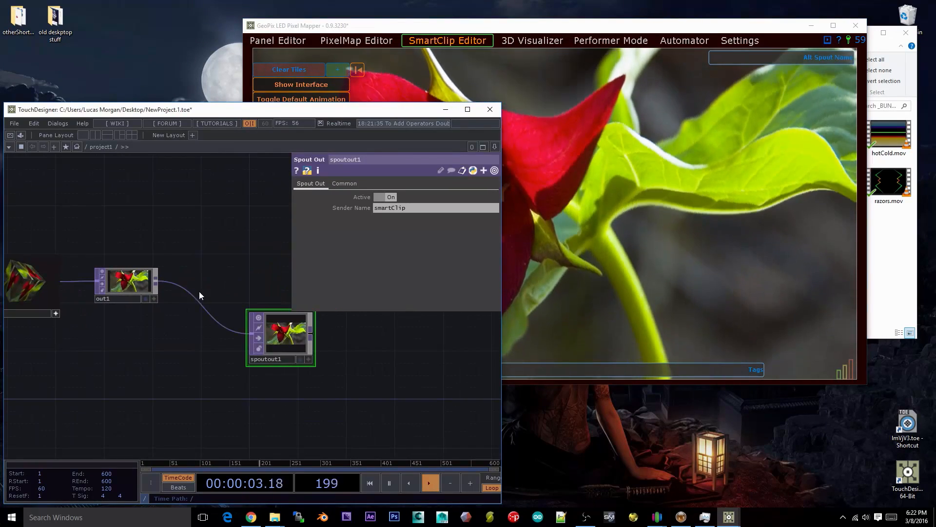
right_click(200, 291)
click(217, 280)
click(217, 279)
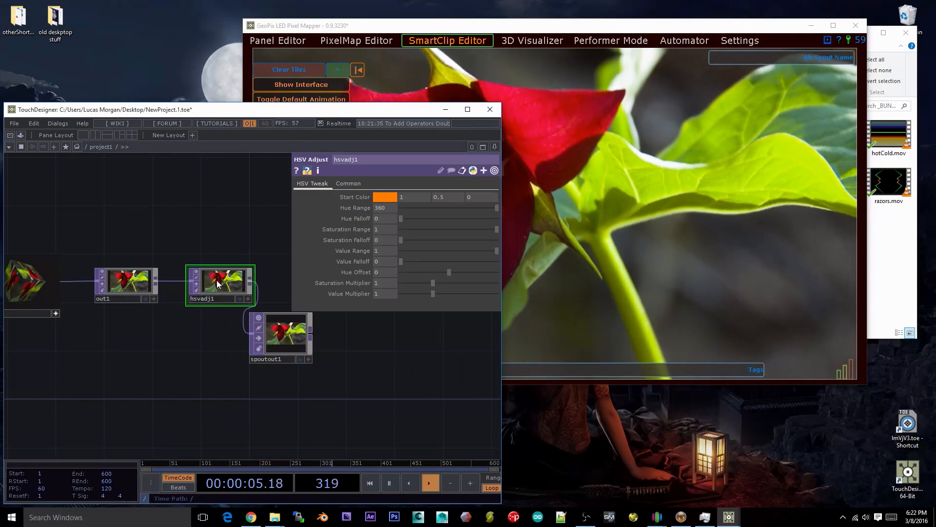
drag(436, 282, 373, 291)
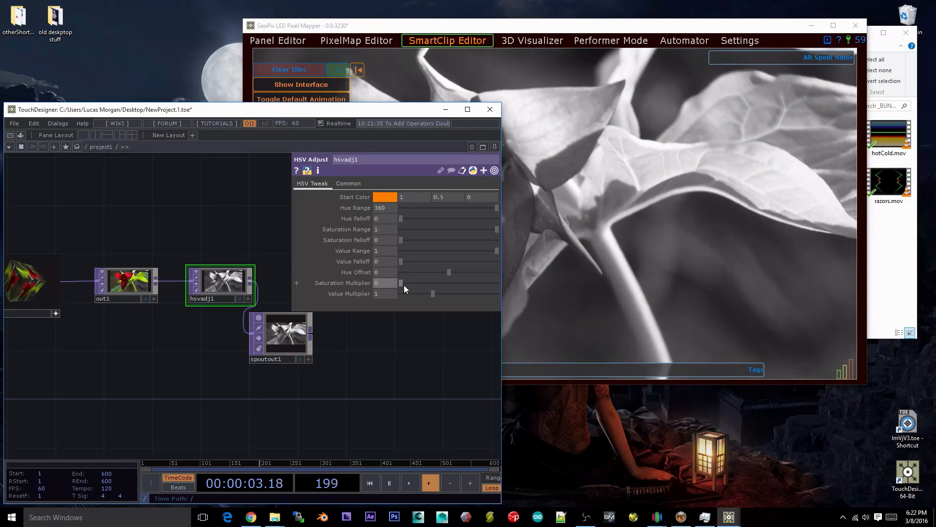
Compare the Sender Name on TouchDesigner's spoutout1 operator with the smart clip's Name in GeoPix.
scroll(404, 284, down, 2)
scroll(402, 294, up, 4)
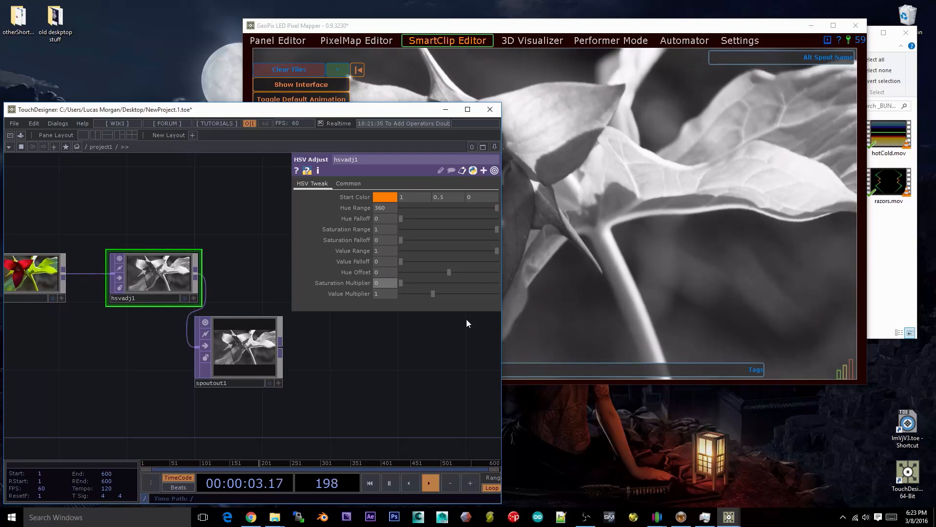
drag(360, 401, 353, 408)
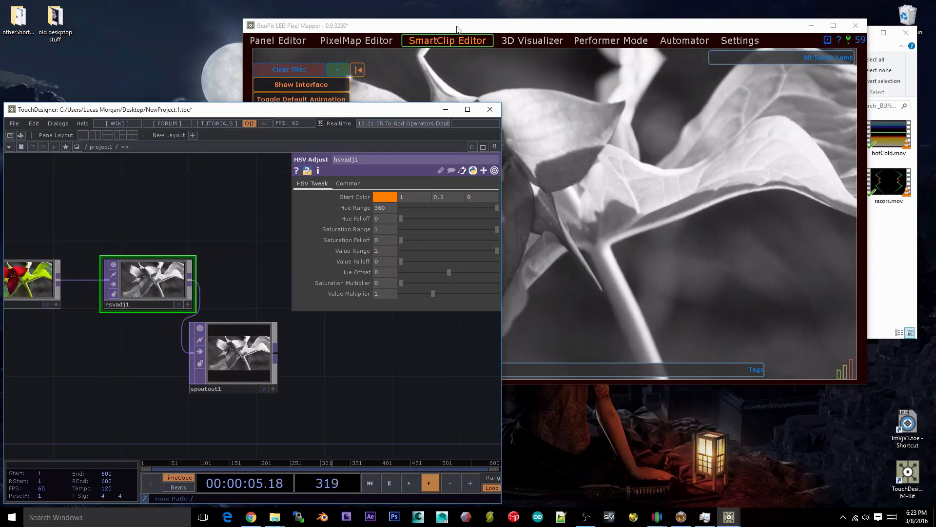
click(457, 26)
drag(105, 407, 78, 412)
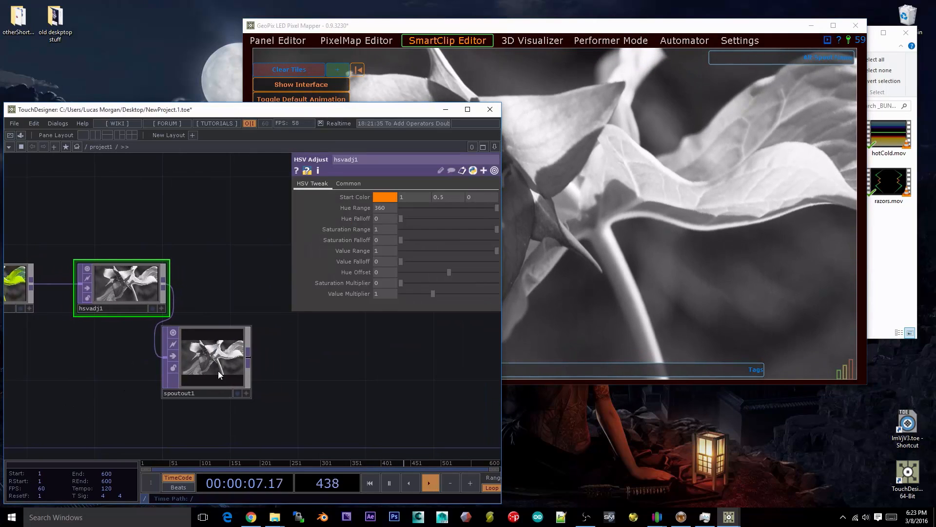
click(218, 375)
drag(200, 371, 213, 370)
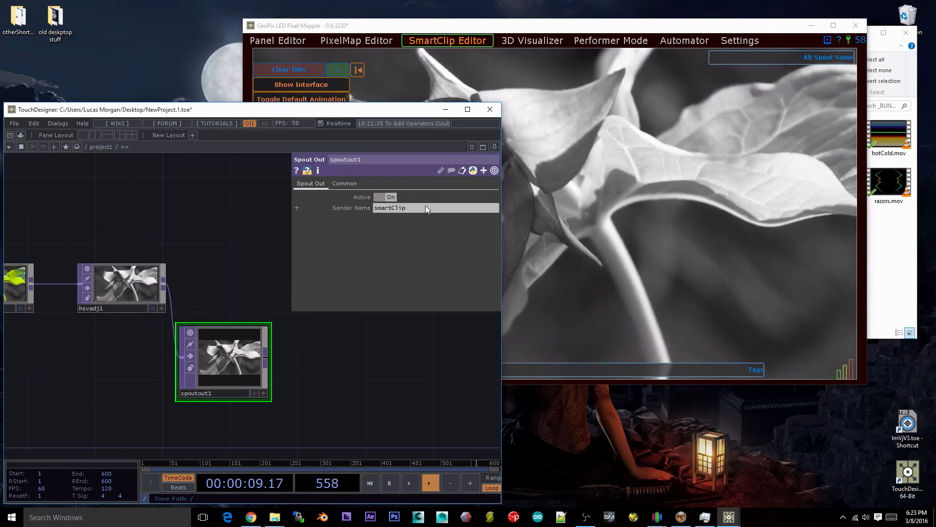
click(403, 208)
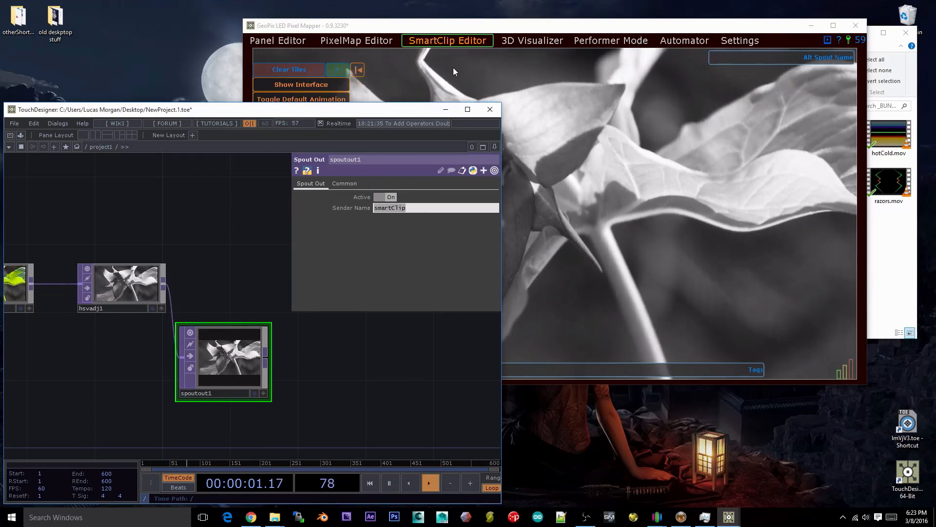
click(478, 26)
click(289, 233)
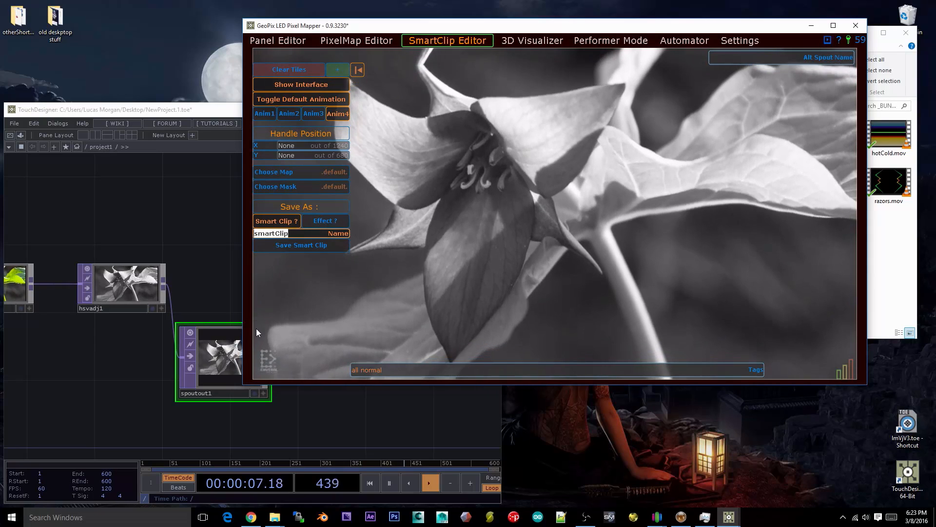
drag(297, 406, 280, 414)
click(623, 27)
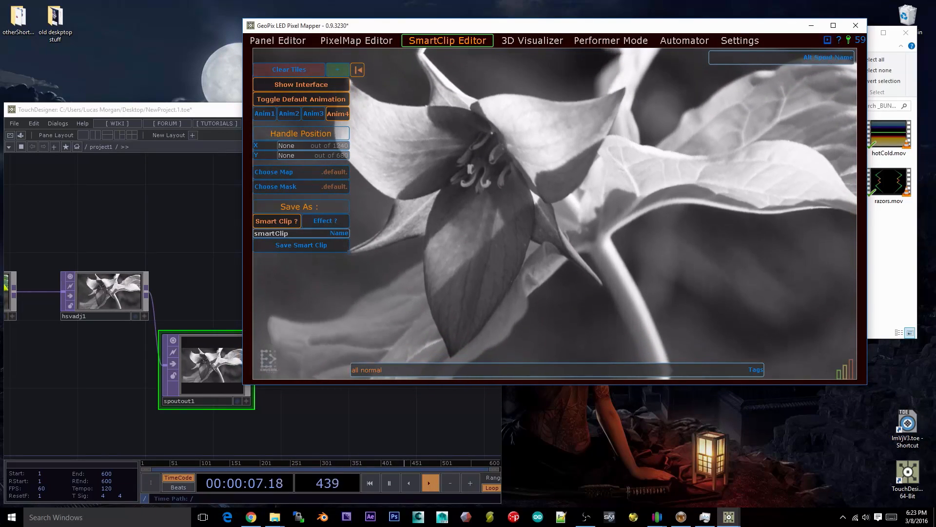
Add a tile over the Spout feed in the smart clip and load razors.mov into it.
click(348, 69)
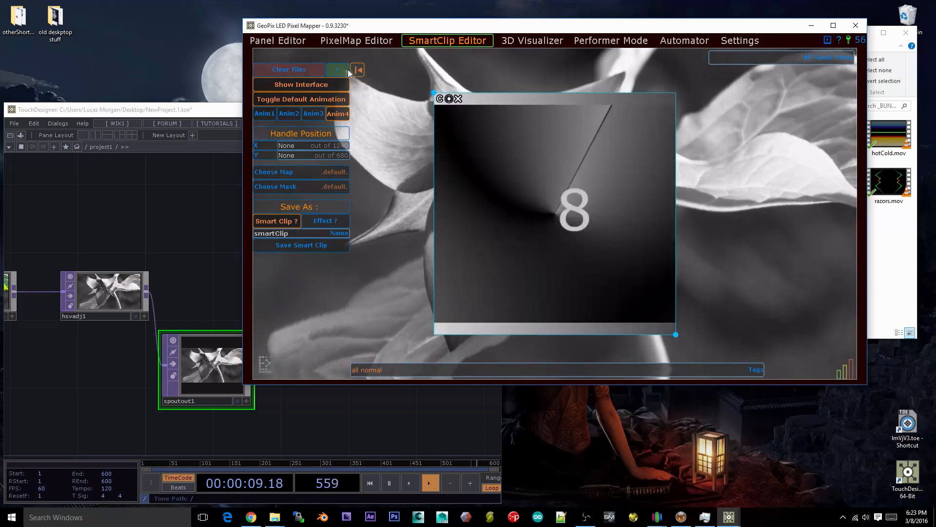
drag(557, 171, 533, 165)
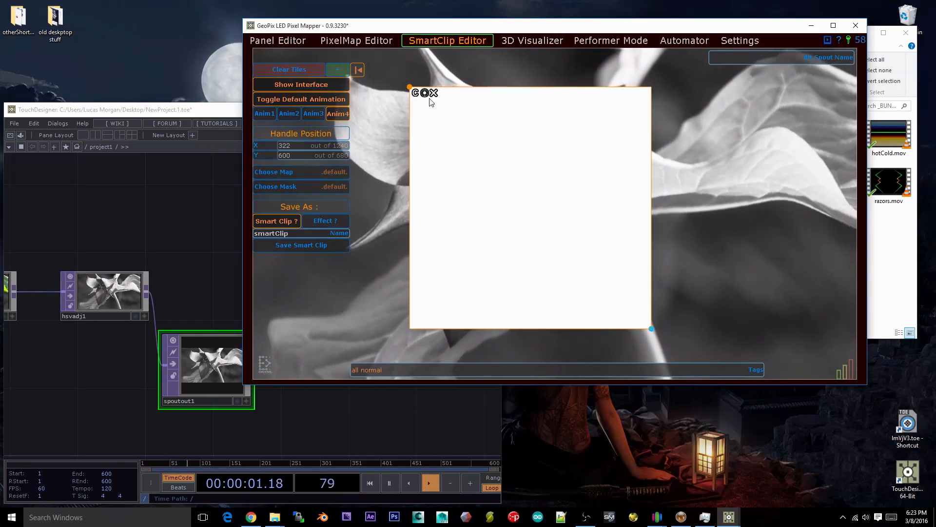
click(874, 251)
drag(888, 184, 537, 174)
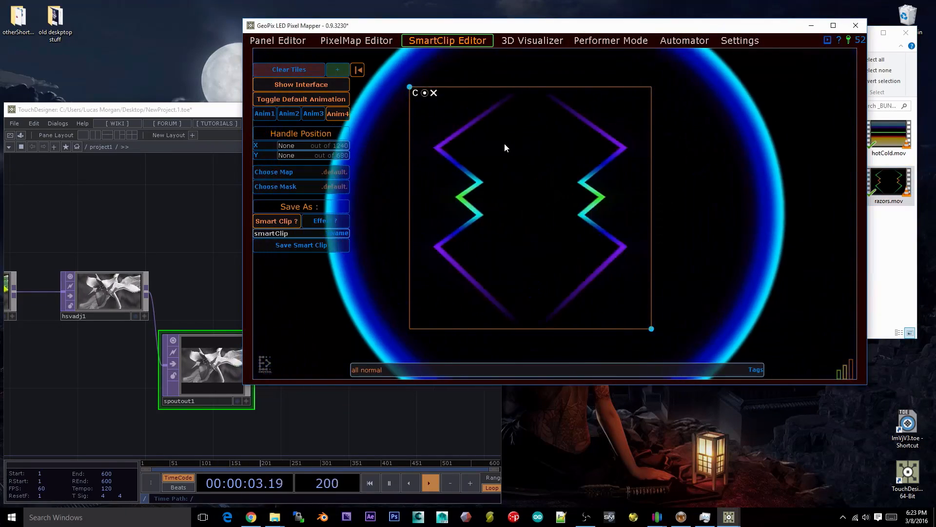
Check the Aux Video Inputs, reposition the razors.mov tile over the Spout feed, and delete the tile.
click(827, 41)
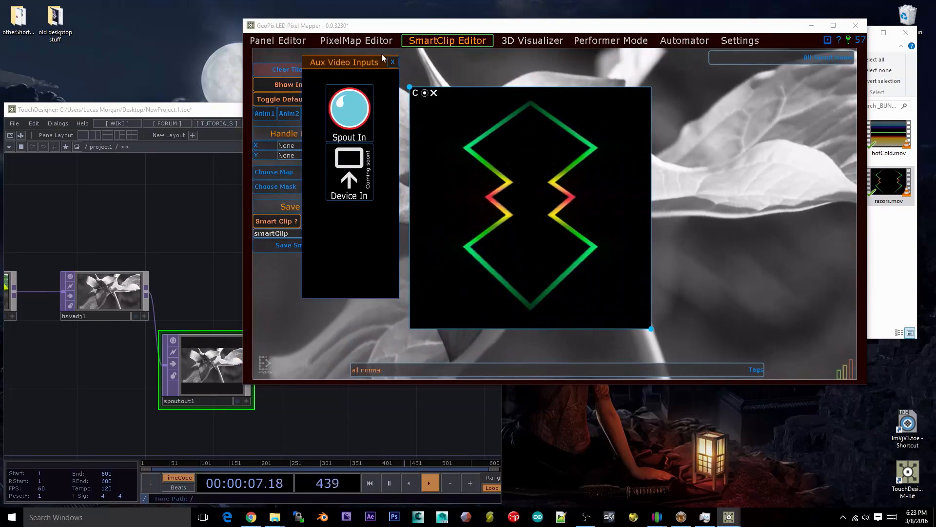
click(393, 62)
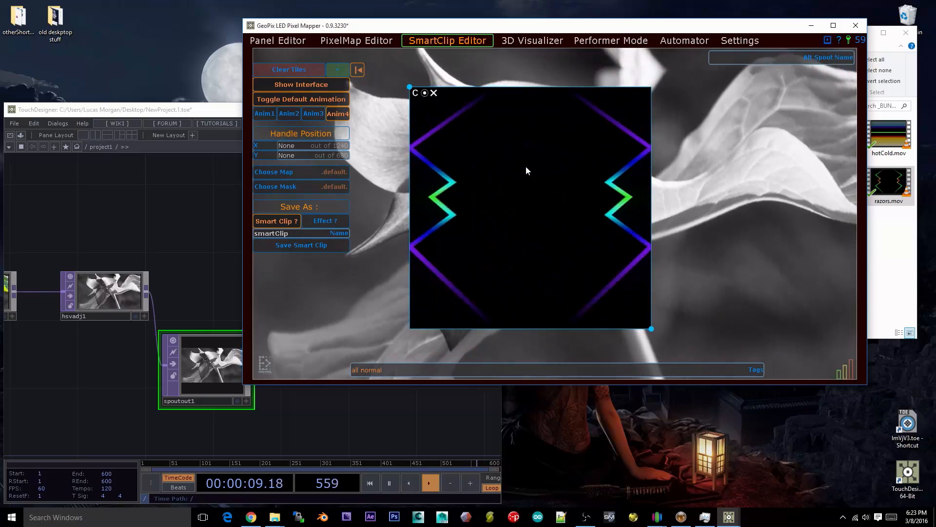
drag(516, 150, 540, 145)
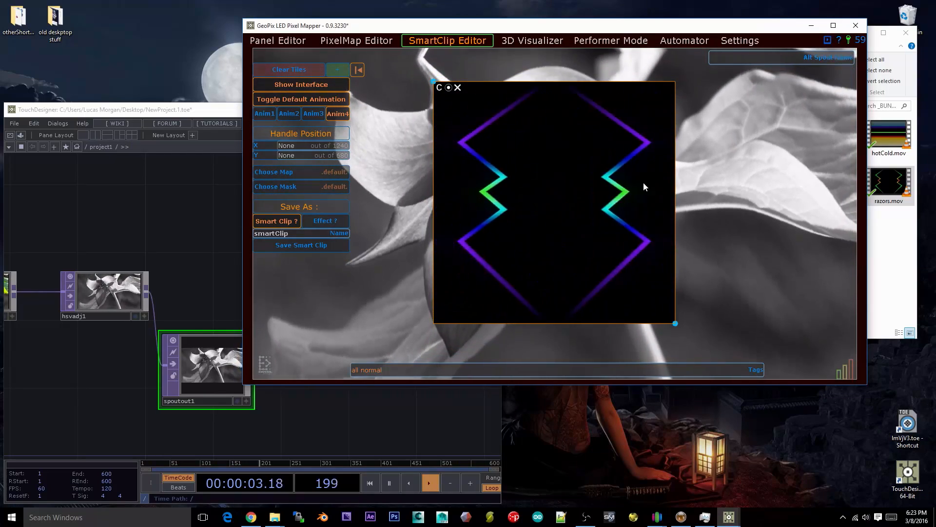
mouse_move(504, 134)
mouse_down()
mouse_move(519, 139)
mouse_move(507, 143)
mouse_up()
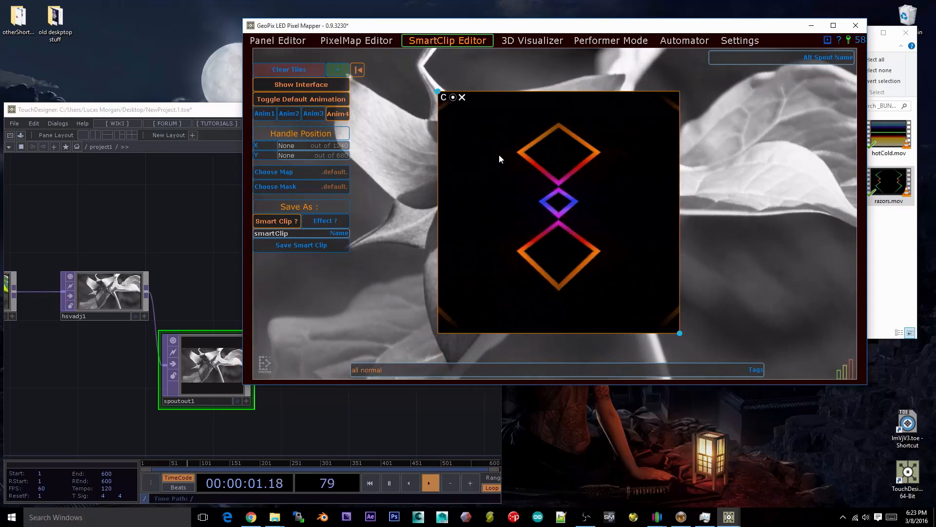
drag(493, 127, 560, 136)
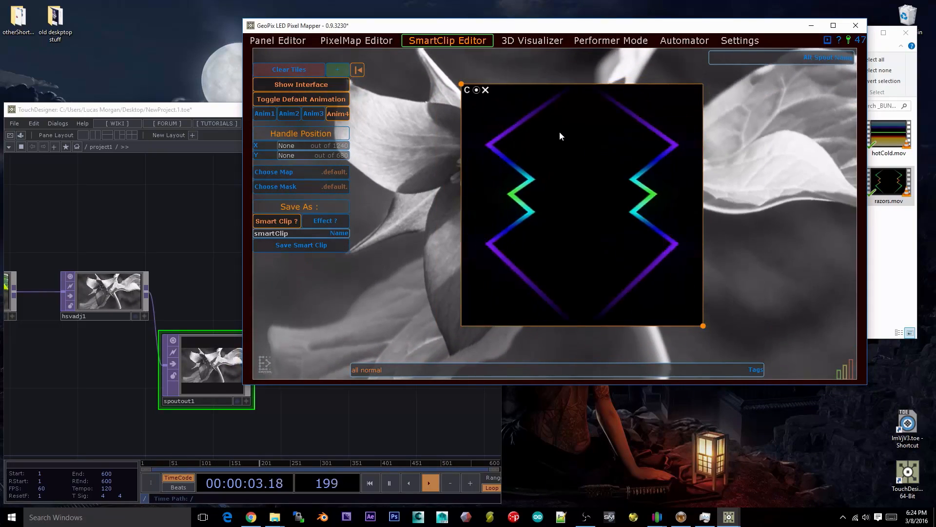
click(485, 89)
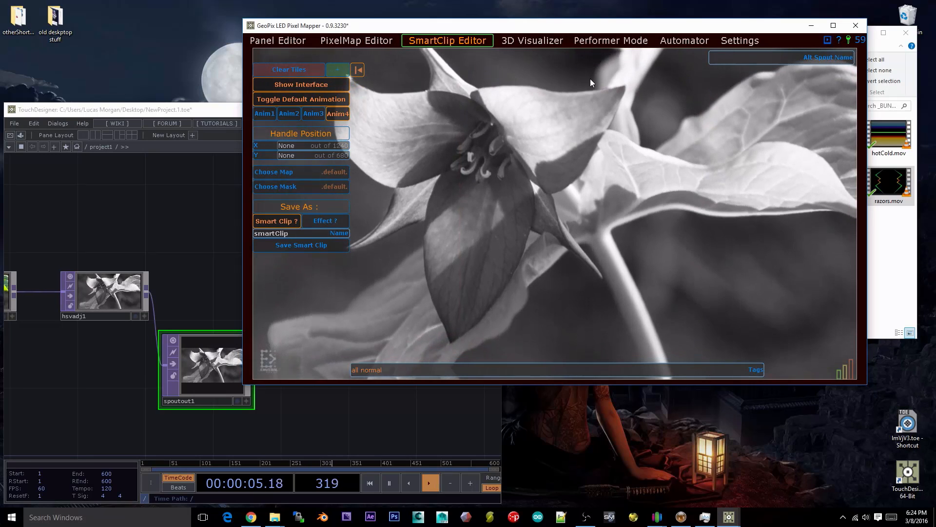
In TouchDesigner, set the Spout Out operator's Sender Name to test.
click(812, 58)
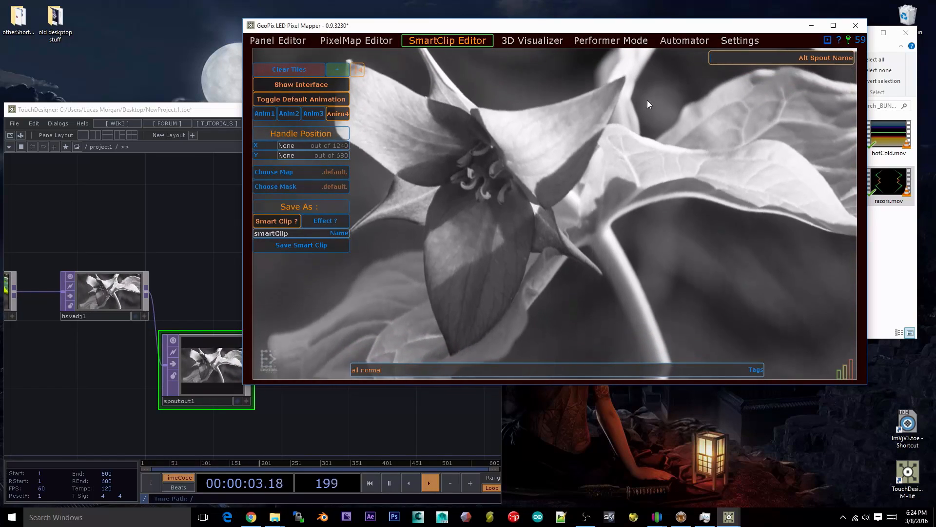
drag(294, 234, 248, 233)
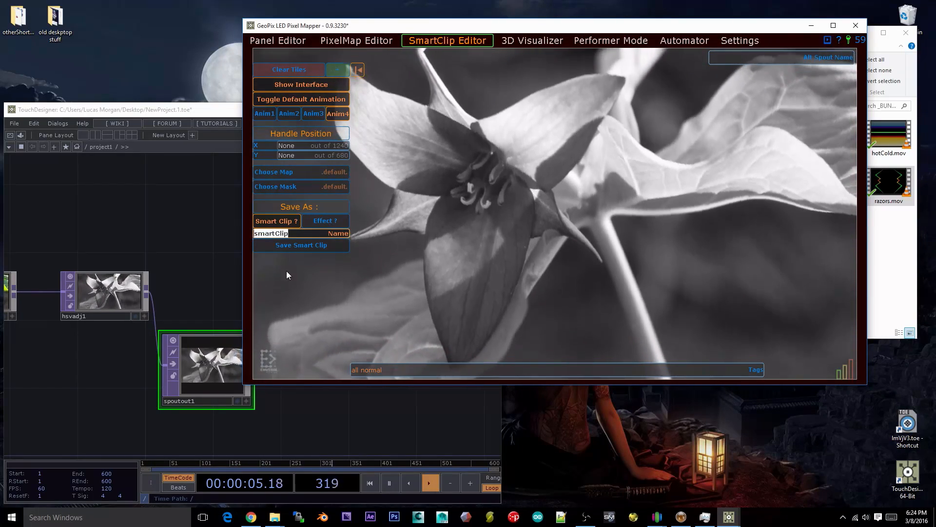
click(229, 314)
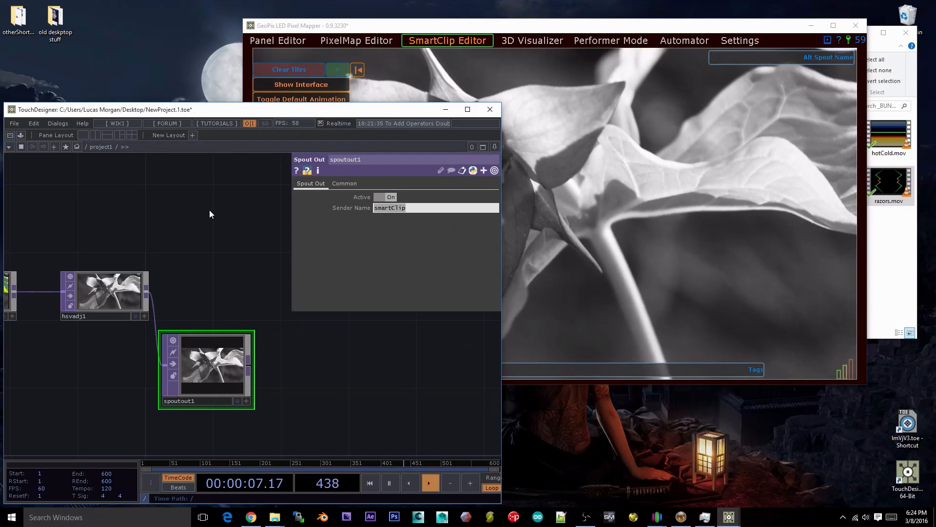
text(test)
key(Return)
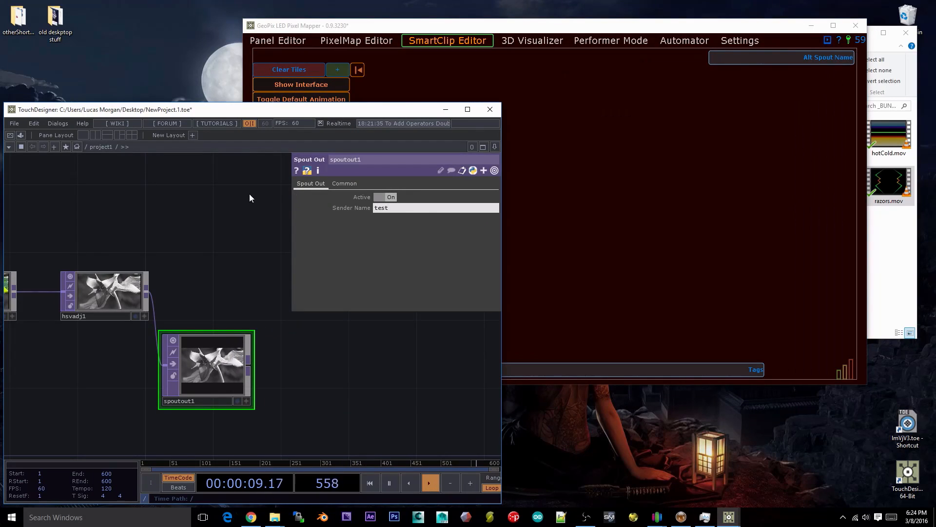
Switch to GeoPix and set the smart clip's Alt Spout Name to test to match the sender.
click(439, 27)
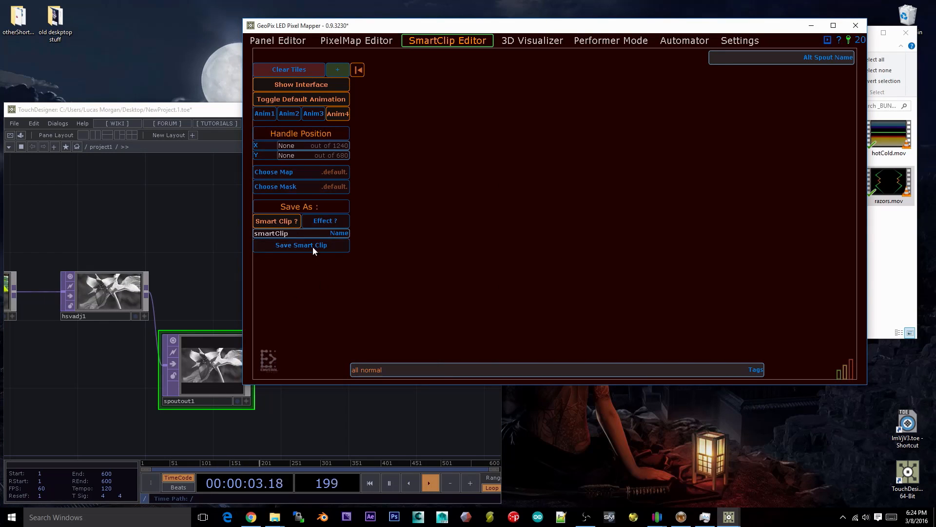
click(315, 233)
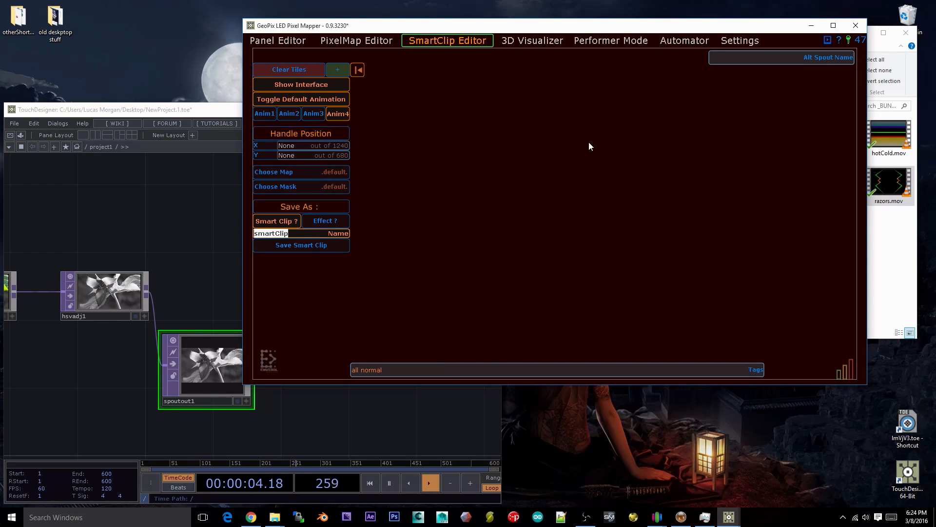
click(786, 59)
text(test)
key(Return)
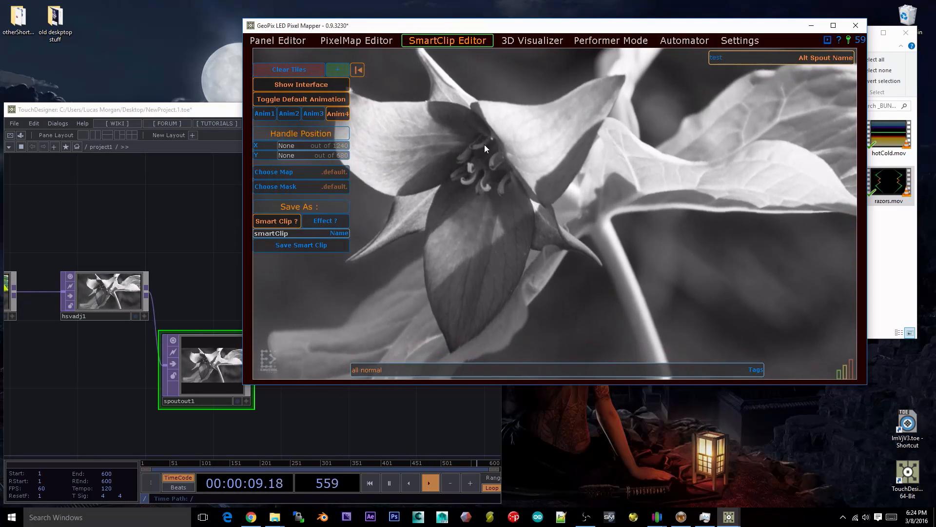
Clear the smart clip's tiles and close TouchDesigner.
click(736, 57)
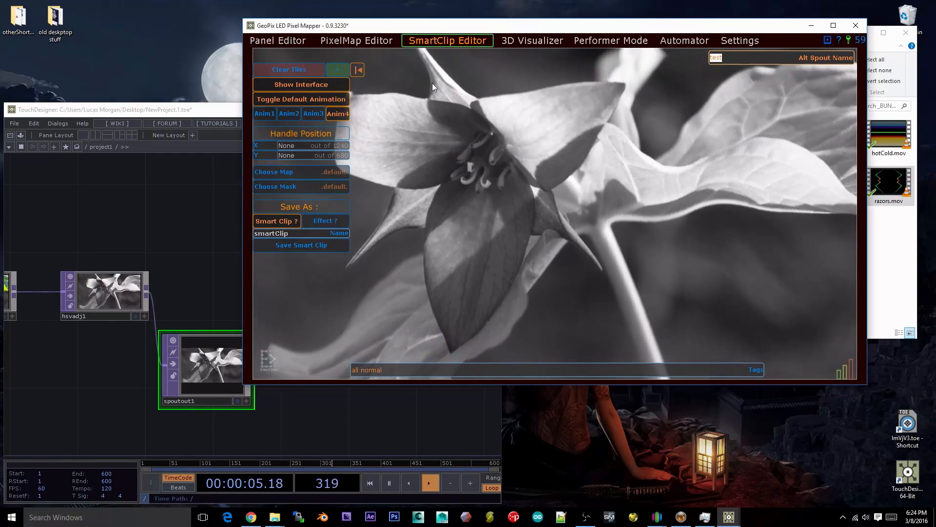
click(288, 69)
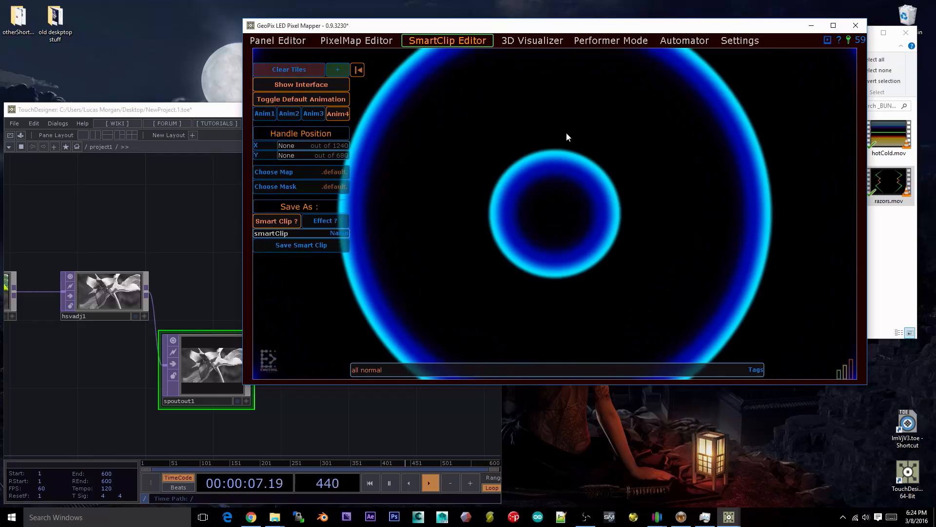
click(203, 286)
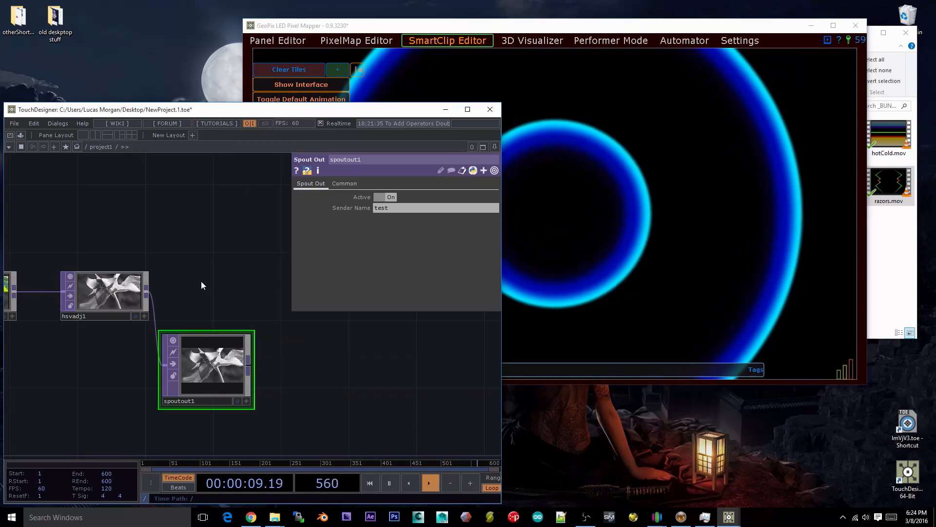
drag(230, 201, 256, 176)
click(495, 110)
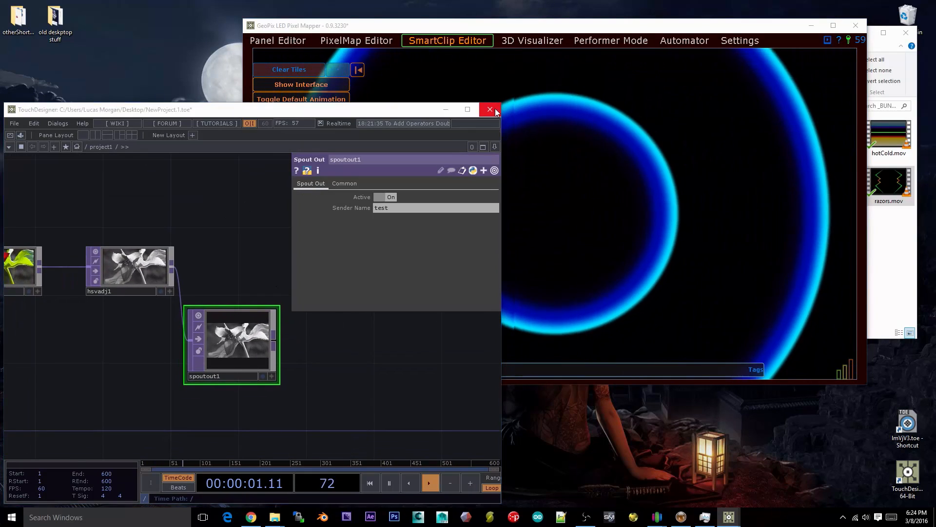
click(138, 179)
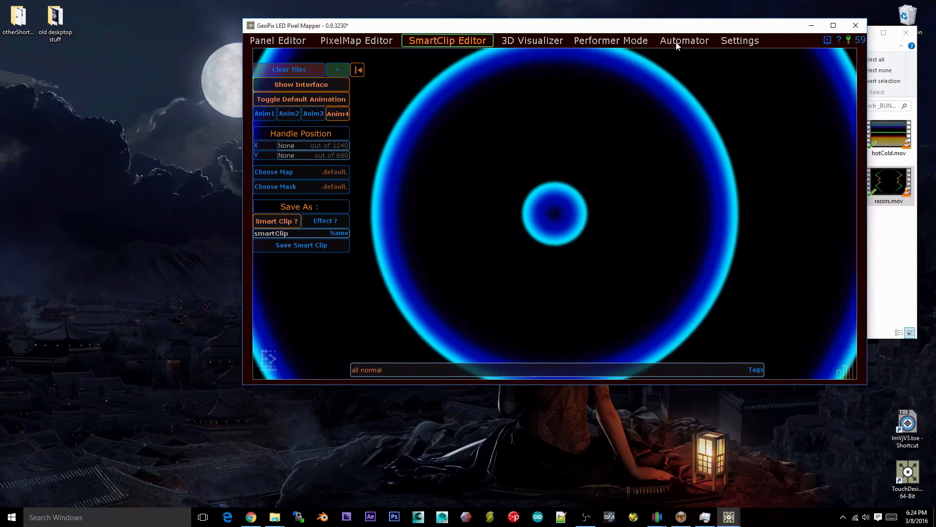
In Performer Mode, refresh the clips filtered by the all tag and load smartClip into the Left Deck.
click(685, 43)
click(611, 40)
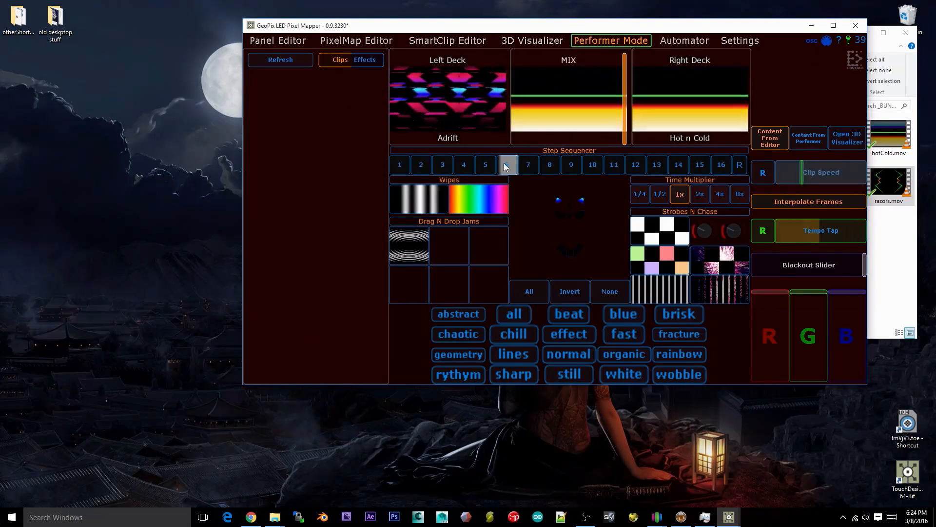
click(280, 59)
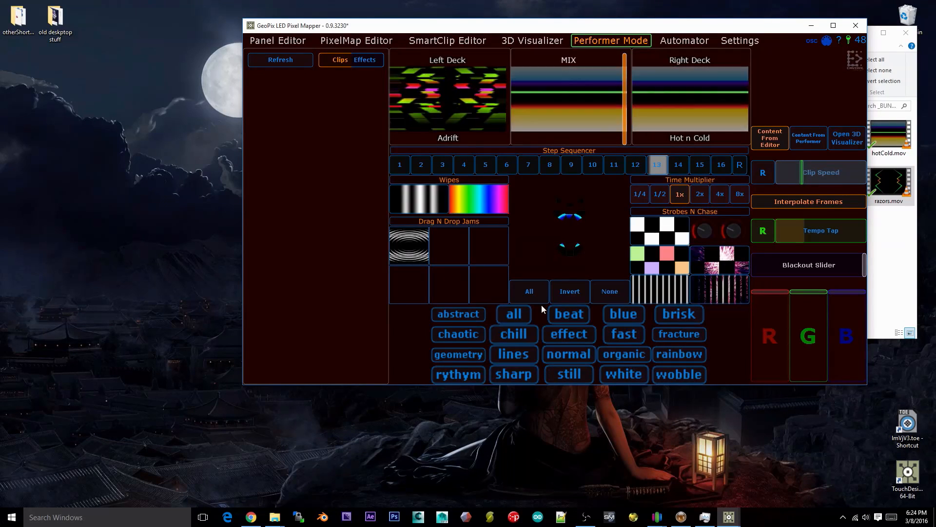
click(514, 314)
drag(291, 150, 493, 98)
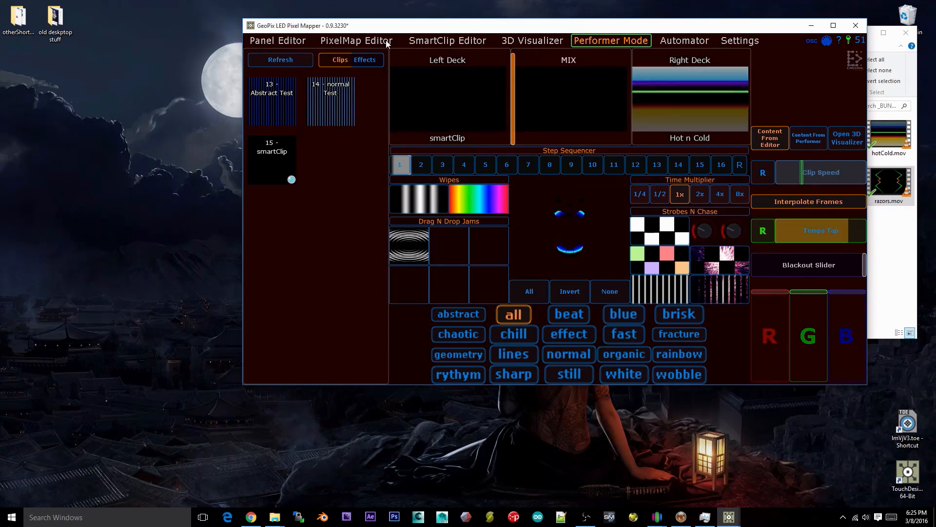
Return to the SmartClip Editor.
click(412, 41)
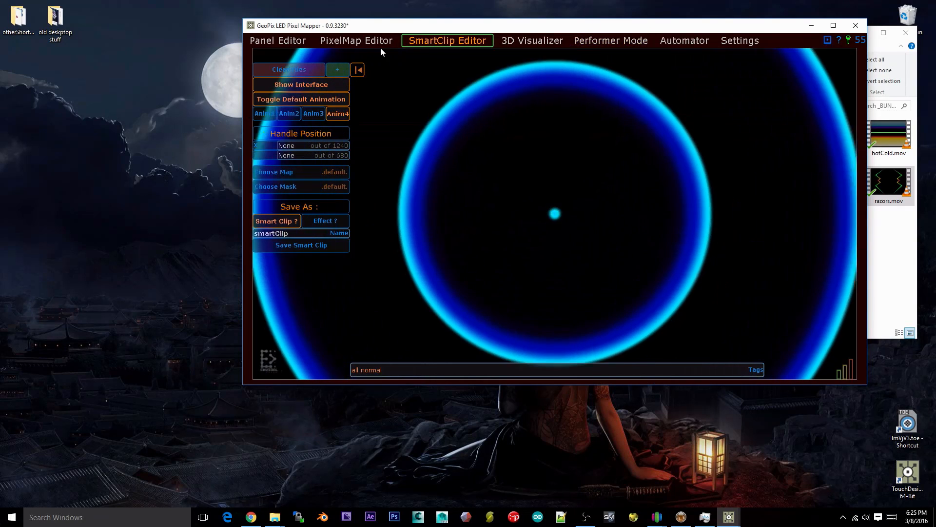
click(377, 43)
click(479, 43)
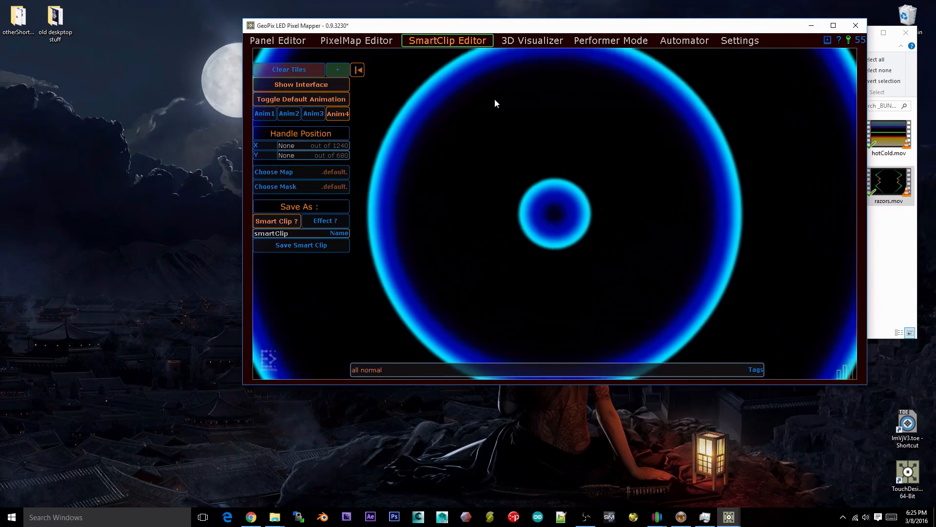